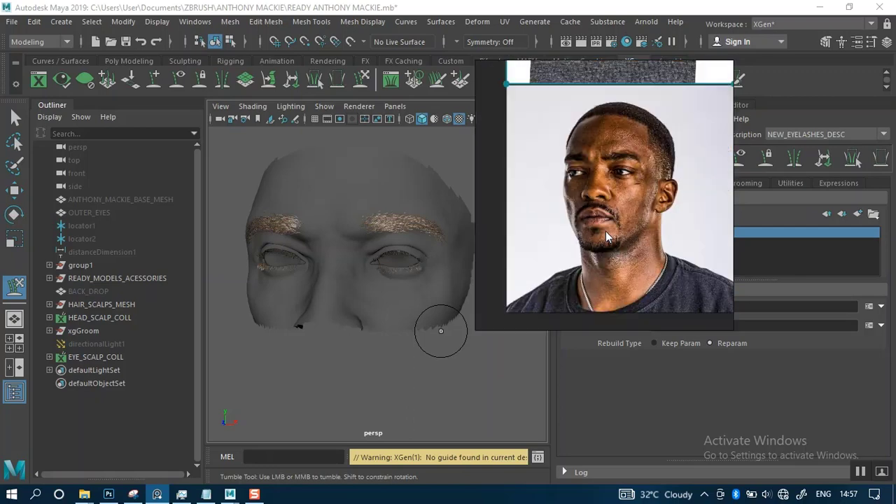
Step: Examine the moustache and goatee in the three-quarter portrait on the reference board
middle_click_drag(606, 249, 639, 232)
scroll(611, 249, "up", 4)
scroll(608, 229, "up", 4)
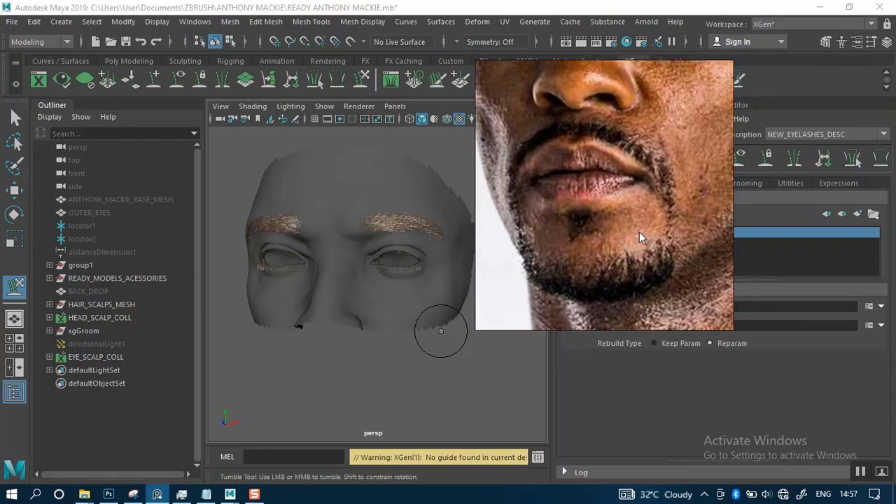
scroll(639, 231, "down", 4)
scroll(639, 232, "up", 6)
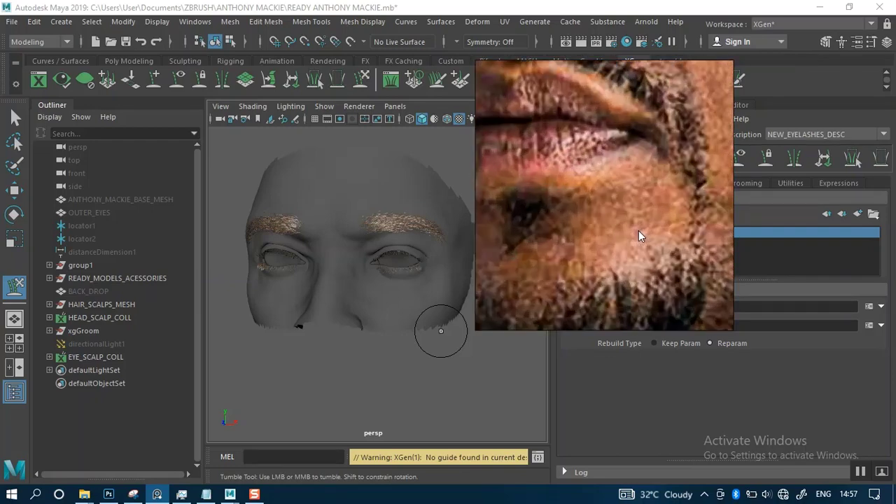
scroll(638, 230, "down", 8)
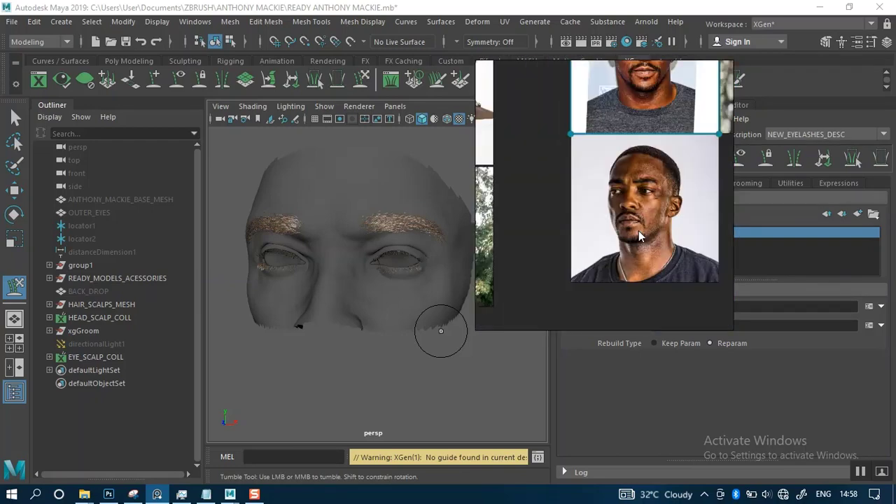
scroll(638, 233, "down", 4)
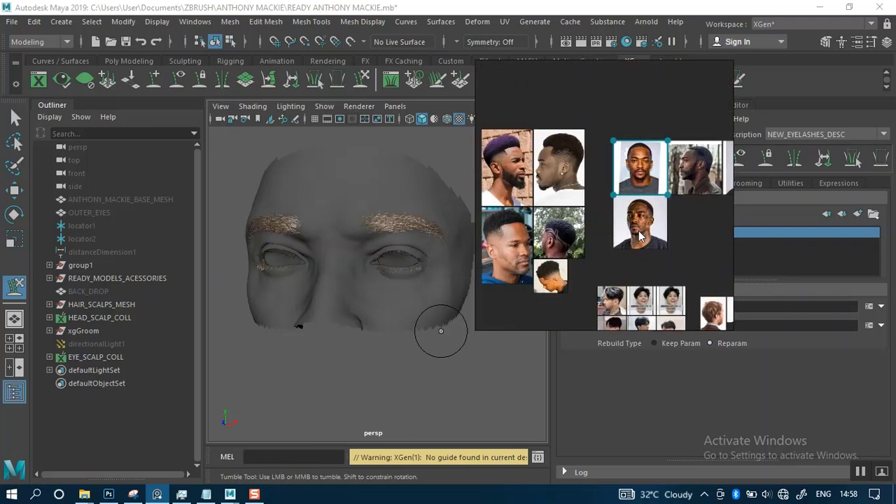
scroll(638, 237, "down", 3)
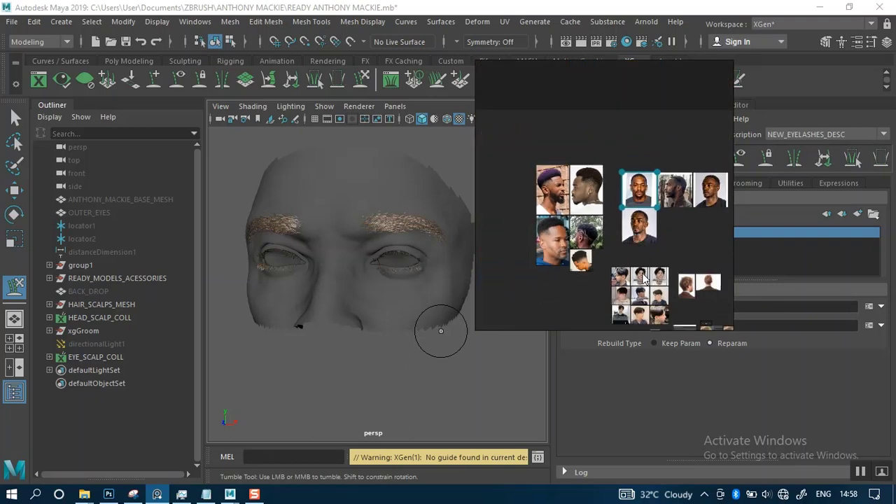
Step: Find the BEARD HAIR section with the moustache photo on the reference board
middle_click_drag(642, 277, 608, 213)
middle_click_drag(622, 264, 612, 230)
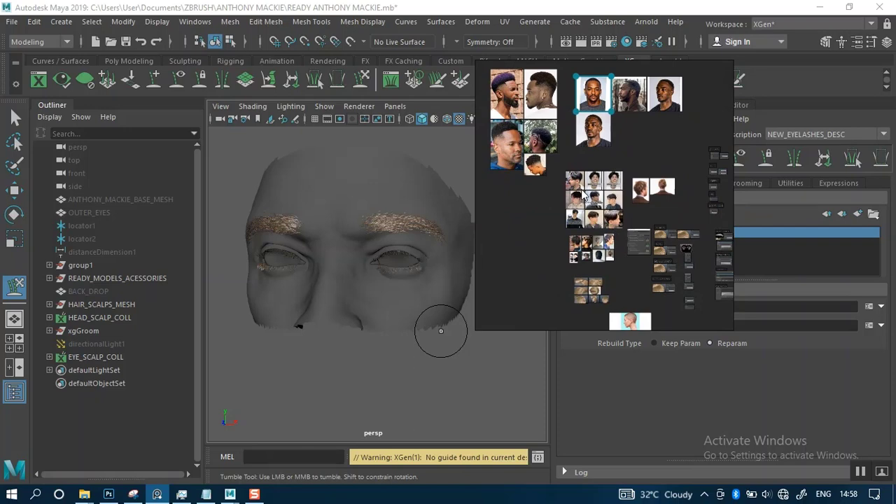
middle_click_drag(582, 195, 561, 138)
middle_click_drag(606, 249, 520, 214)
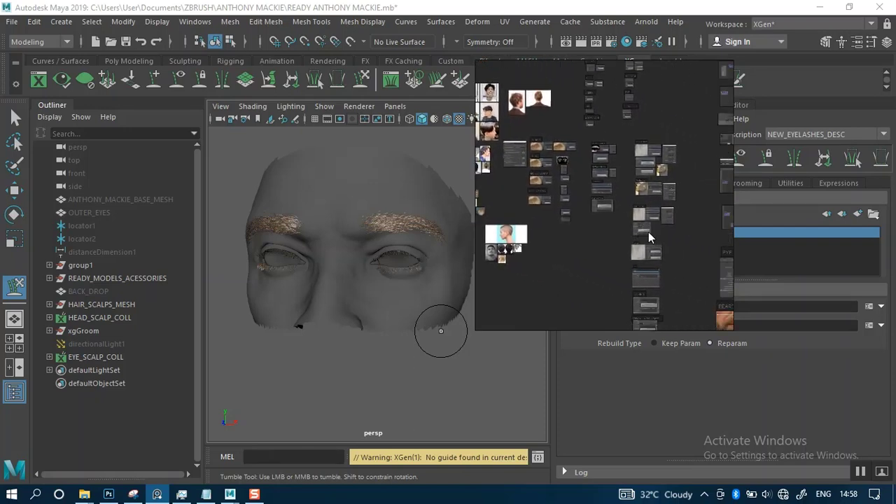
middle_click_drag(648, 232, 577, 193)
middle_click_drag(714, 253, 671, 242)
scroll(632, 282, "up", 2)
scroll(631, 287, "up", 8)
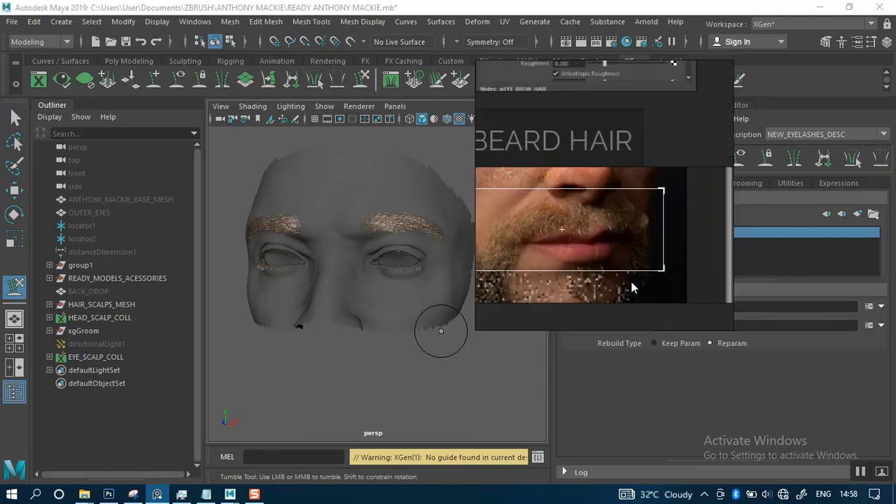
Step: Study the density and direction of the moustache hairs in the BEARD HAIR close-up photo
middle_click_drag(601, 259, 666, 283)
scroll(637, 270, "up", 4)
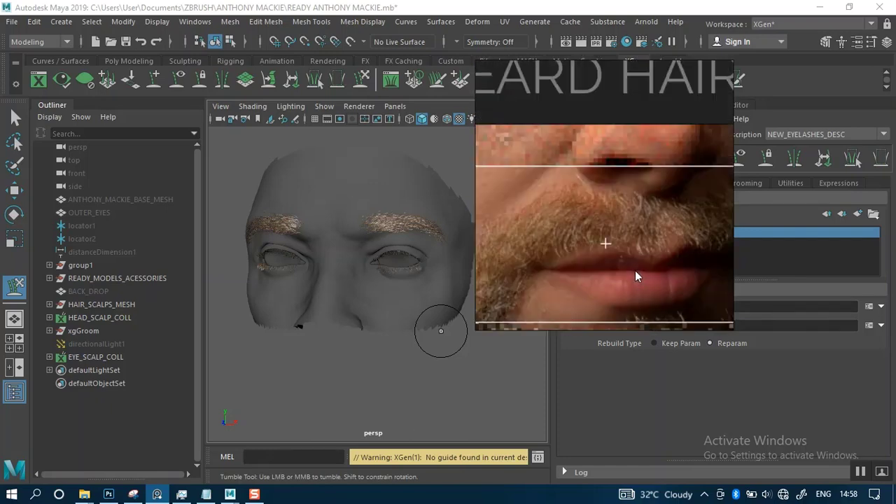
scroll(635, 270, "up", 3)
mouse_move(624, 261)
middle_mouse_down()
mouse_move(650, 256)
mouse_move(626, 248)
middle_mouse_up()
scroll(619, 248, "down", 2)
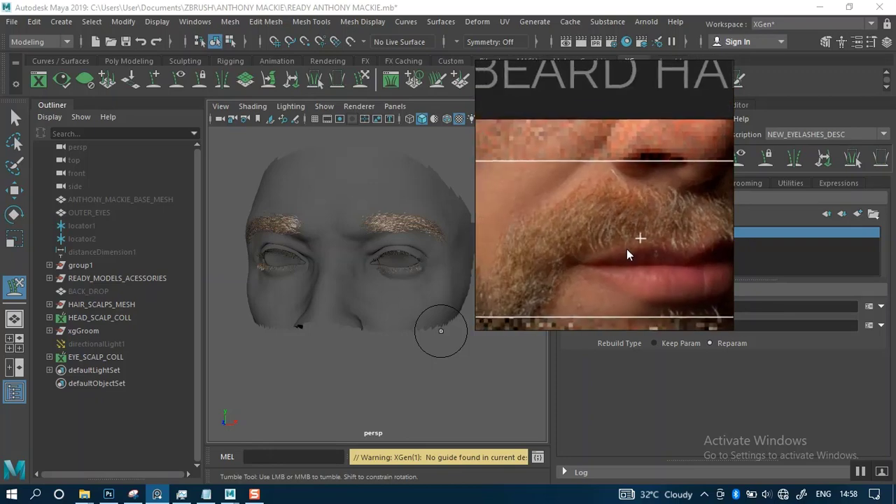
scroll(626, 249, "down", 1)
scroll(626, 250, "up", 2)
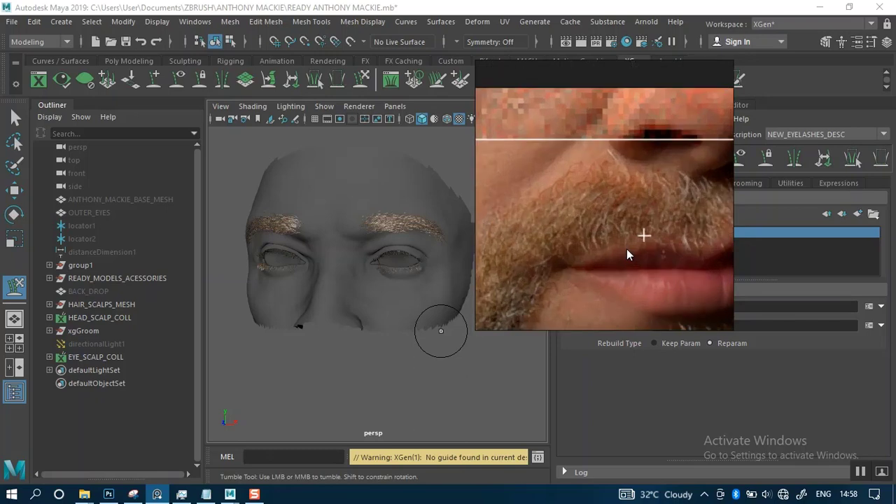
scroll(626, 248, "down", 4)
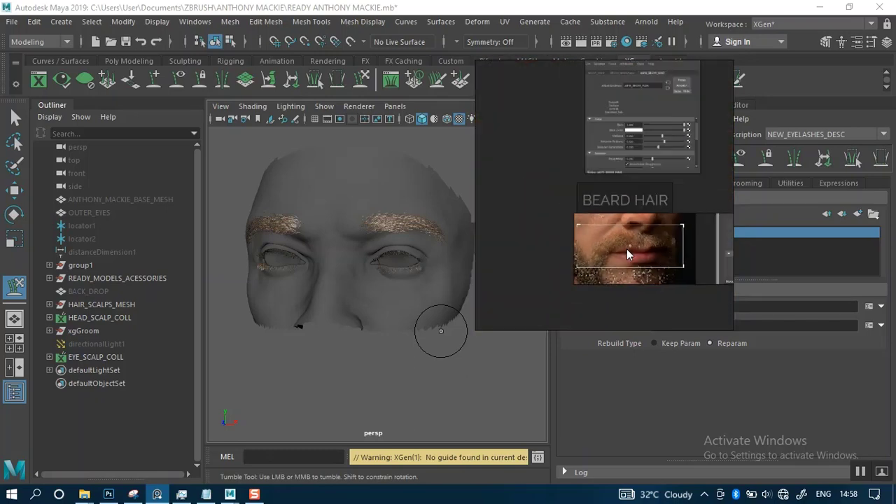
scroll(627, 248, "down", 3)
scroll(621, 241, "up", 5)
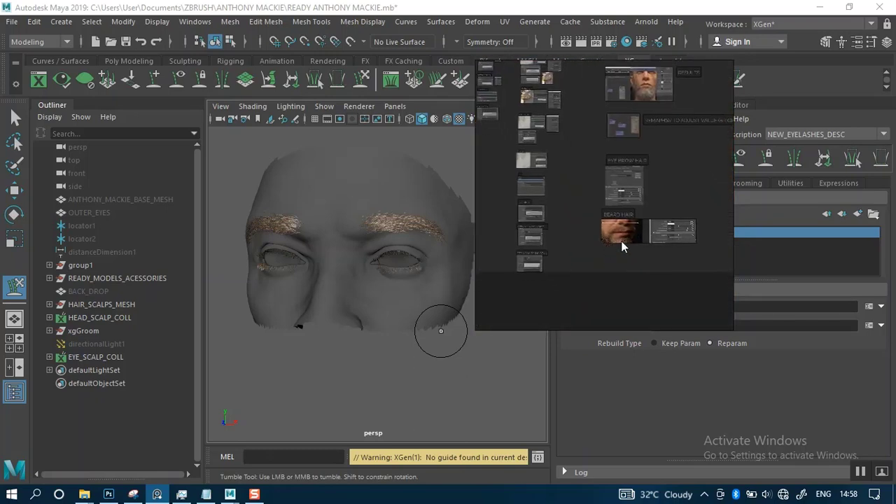
scroll(622, 243, "up", 5)
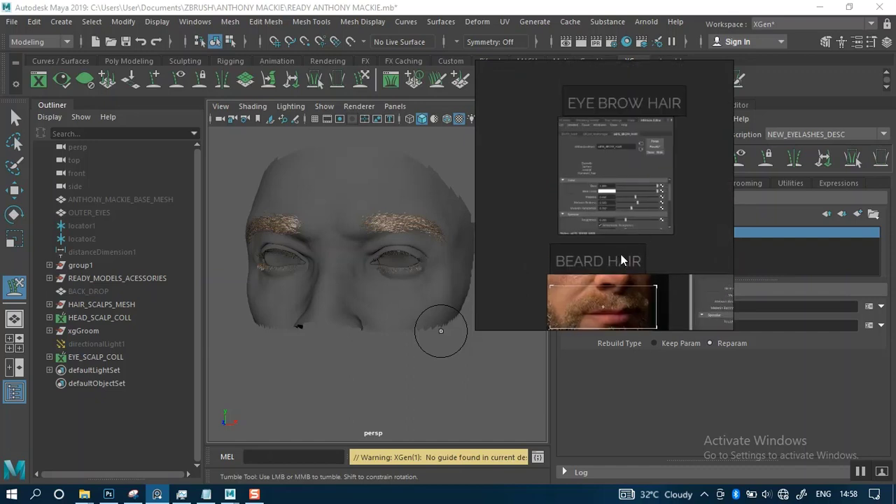
middle_click_drag(625, 236, 625, 231)
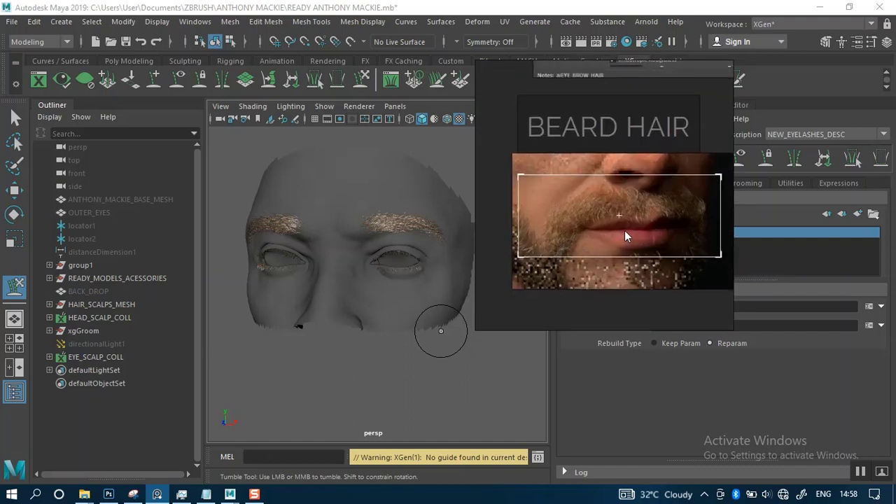
Step: Examine the full grey beard in the rendered head of the RESULTS reference
scroll(624, 230, "down", 8)
middle_click_drag(632, 202, 626, 272)
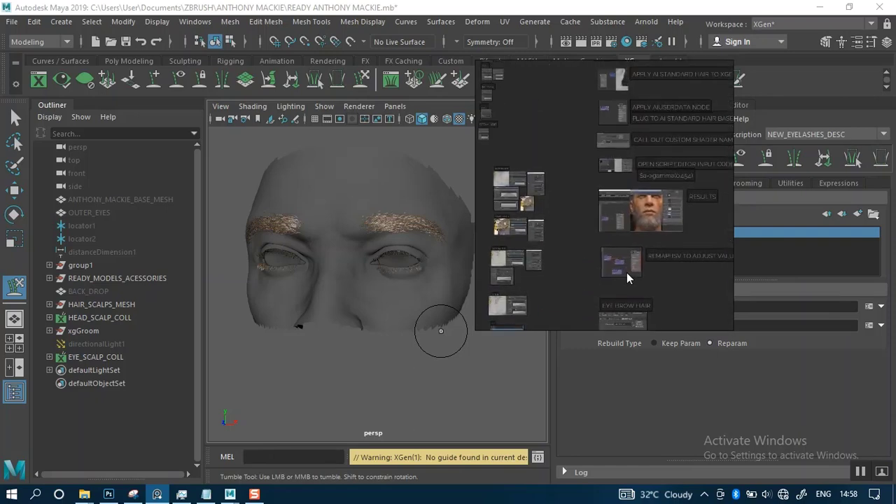
scroll(644, 211, "up", 8)
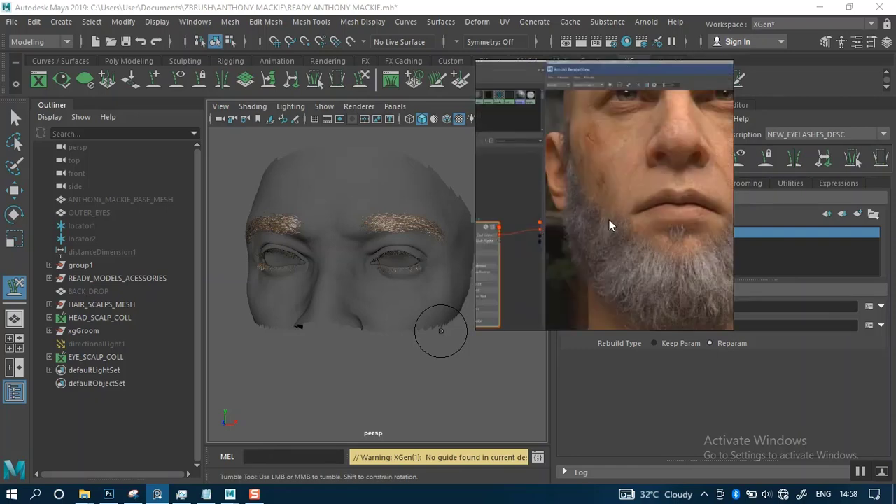
middle_click_drag(653, 242, 591, 210)
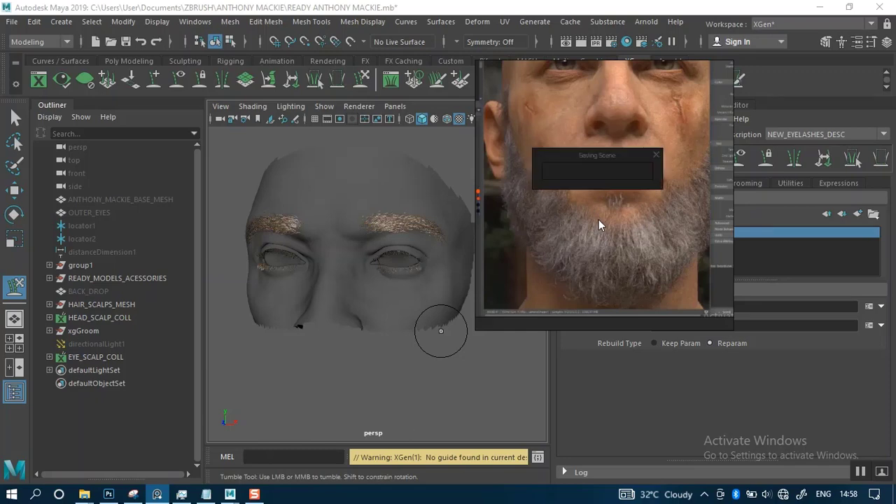
scroll(598, 223, "down", 2)
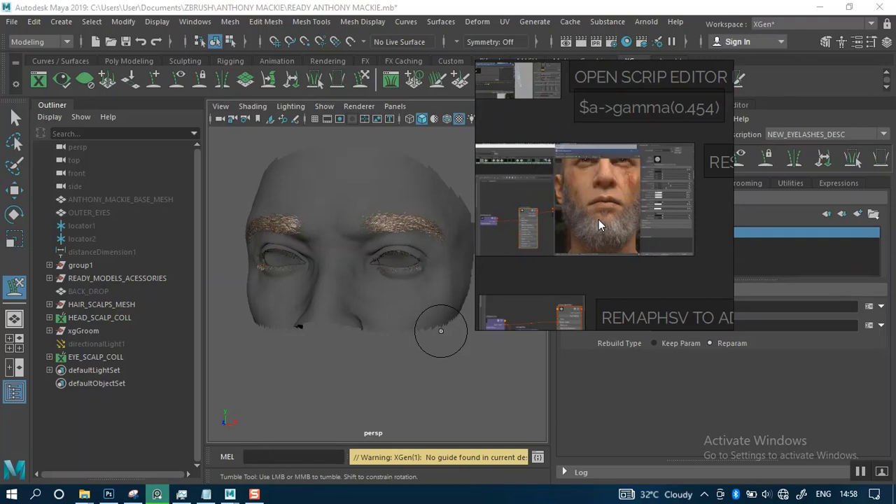
Step: Find the BEARD GROWTH diagram on the reference board and study its direction arrows around the mouth, chin, cheeks and neck
scroll(598, 221, "down", 3)
scroll(599, 219, "down", 5)
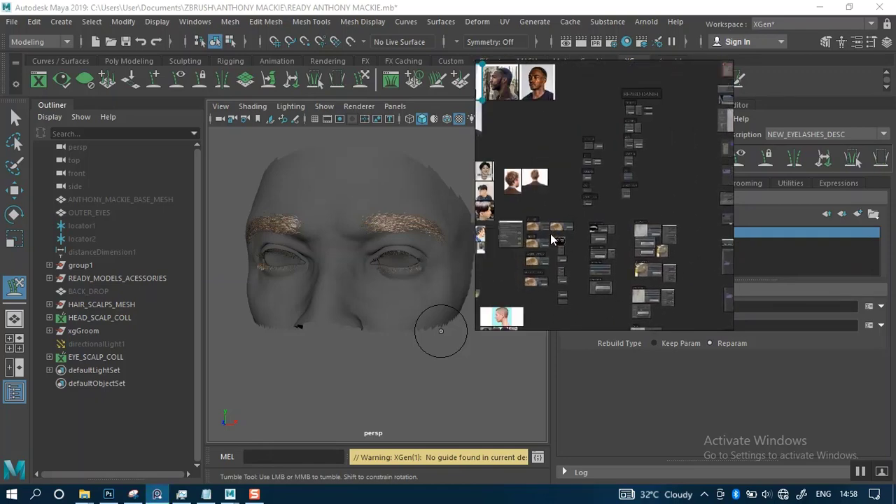
middle_click_drag(550, 234, 663, 166)
scroll(616, 267, "up", 2)
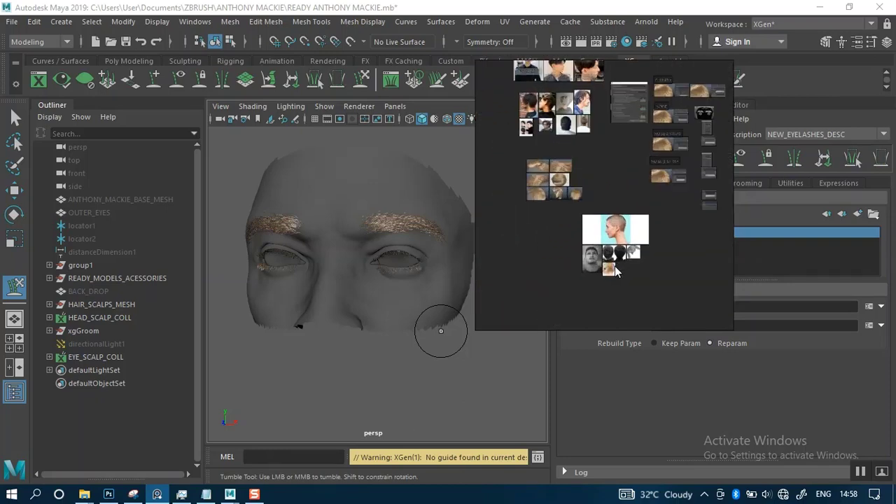
scroll(603, 271, "up", 5)
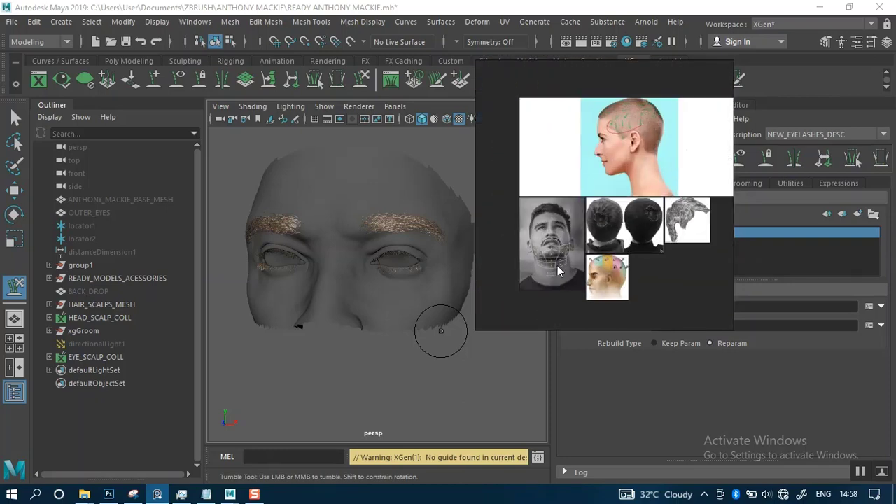
scroll(557, 265, "up", 6)
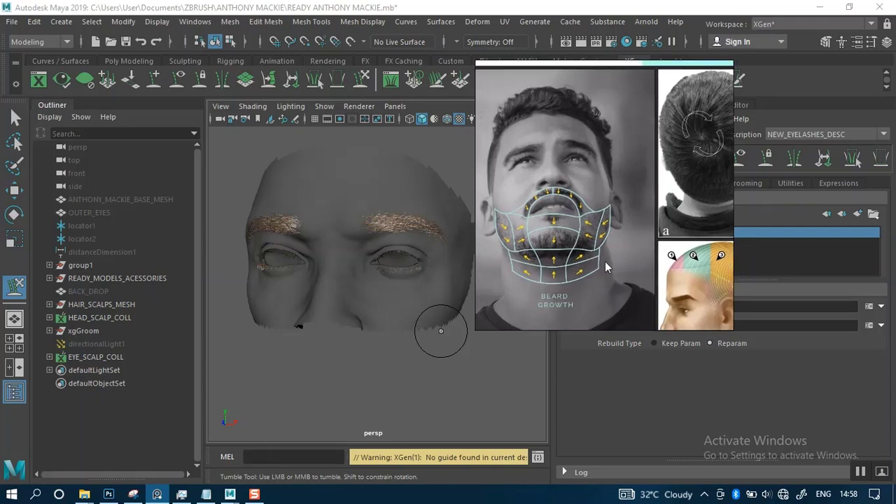
scroll(598, 256, "up", 4)
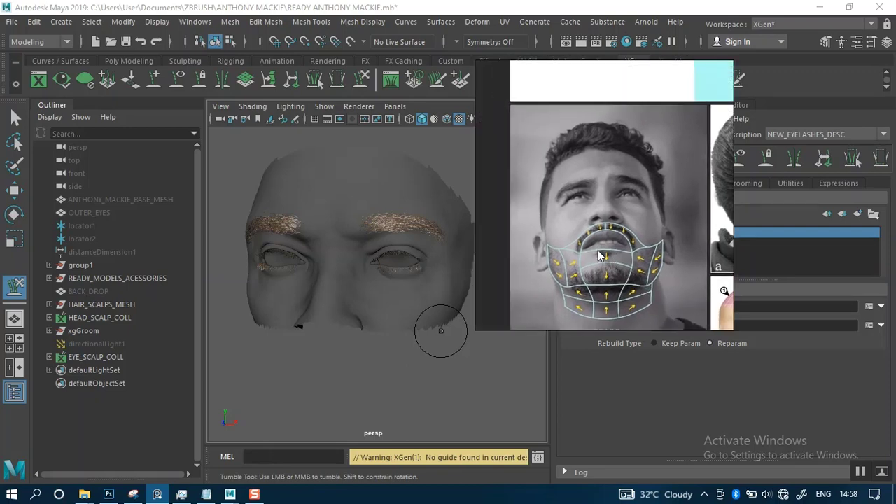
mouse_move(599, 267)
left_mouse_down()
mouse_move(589, 221)
mouse_move(589, 270)
left_mouse_up()
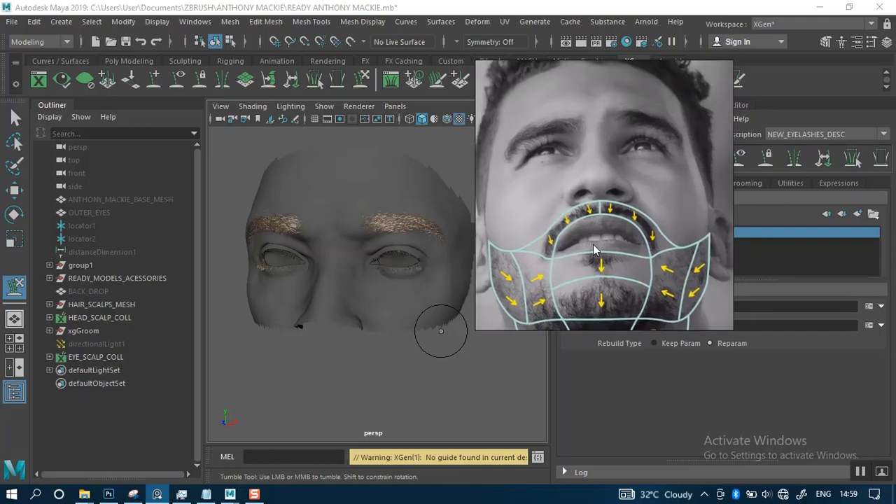
scroll(593, 244, "up", 5)
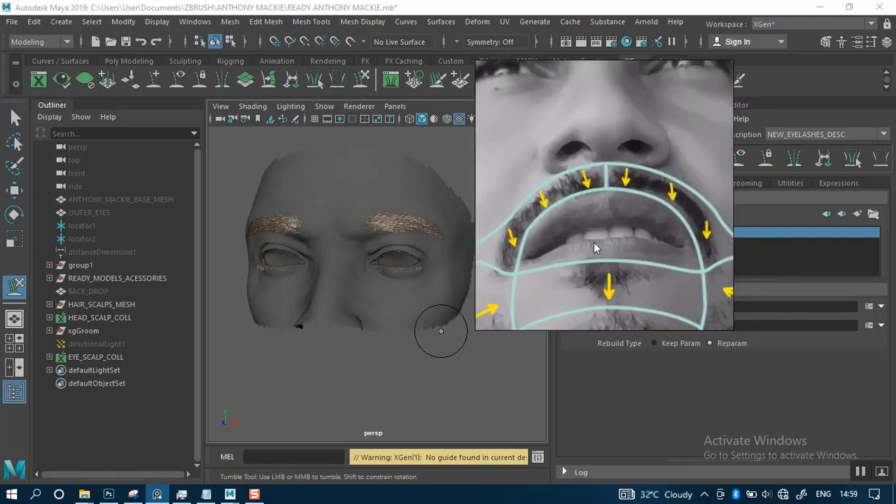
scroll(593, 242, "down", 3)
scroll(590, 234, "down", 6)
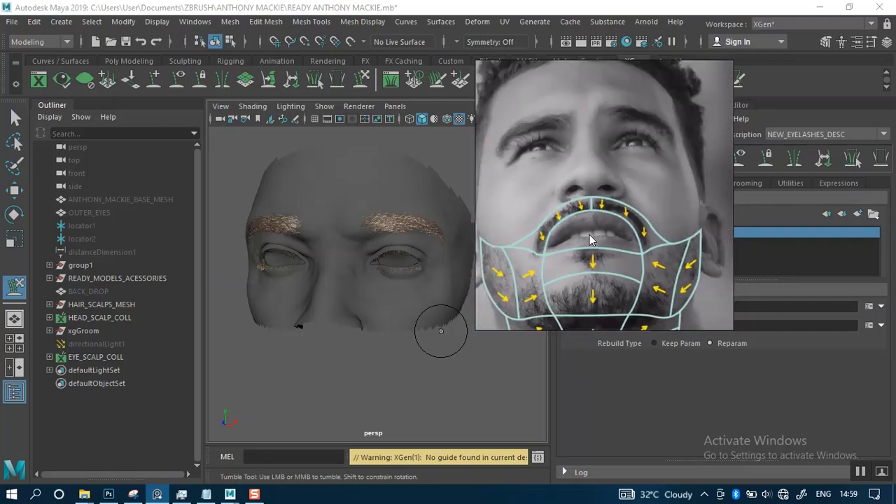
scroll(572, 200, "up", 5)
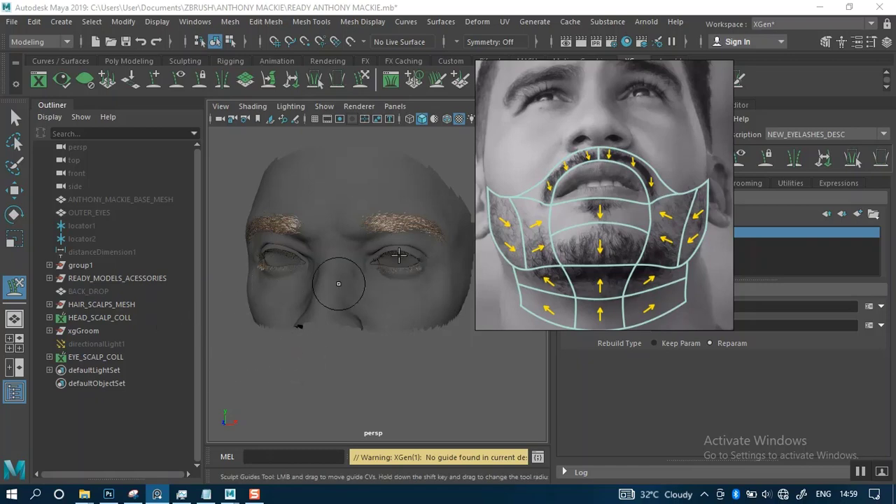
Step: Move the reference board clear of the XGen settings and clear the hair preview of the NEW_EYELASHES_DESC description
mouse_move(592, 232)
left_mouse_down()
mouse_move(645, 147)
mouse_move(648, 93)
left_mouse_up()
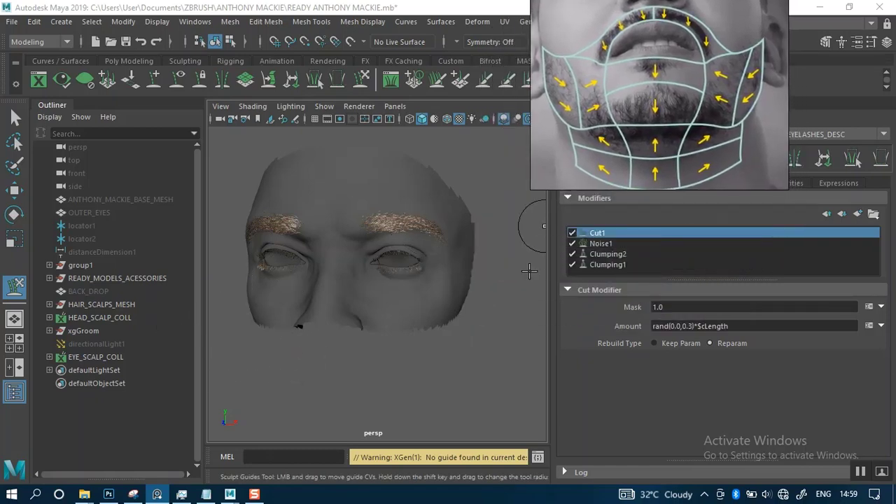
mouse_move(448, 378)
left_mouse_down("alt")
mouse_move(476, 374)
mouse_move(458, 374)
left_mouse_up("alt")
right_click_drag(662, 121, 474, 42)
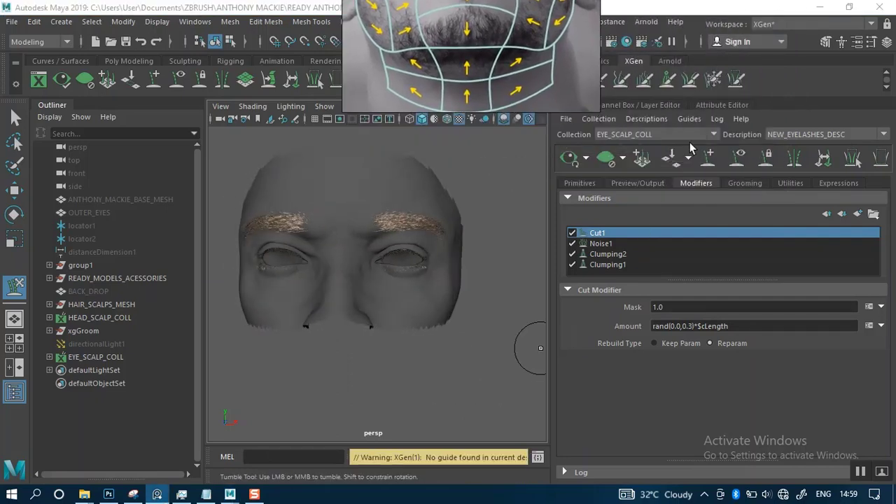
left_click(603, 158)
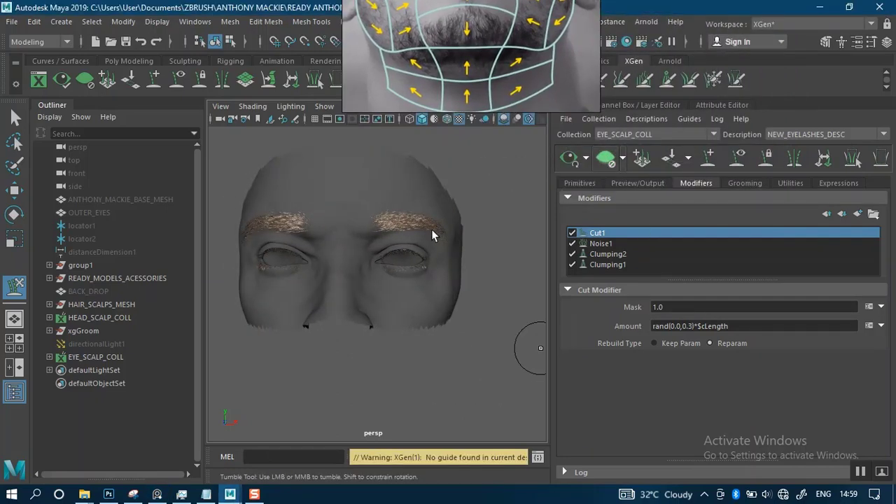
Step: Inspect the eyebrow hair and the face scalp mesh from the front and from below
left_click_drag(464, 344, 476, 302, "alt")
right_click_drag(480, 266, 520, 257, "alt")
left_click_drag(505, 259, 452, 214, "alt")
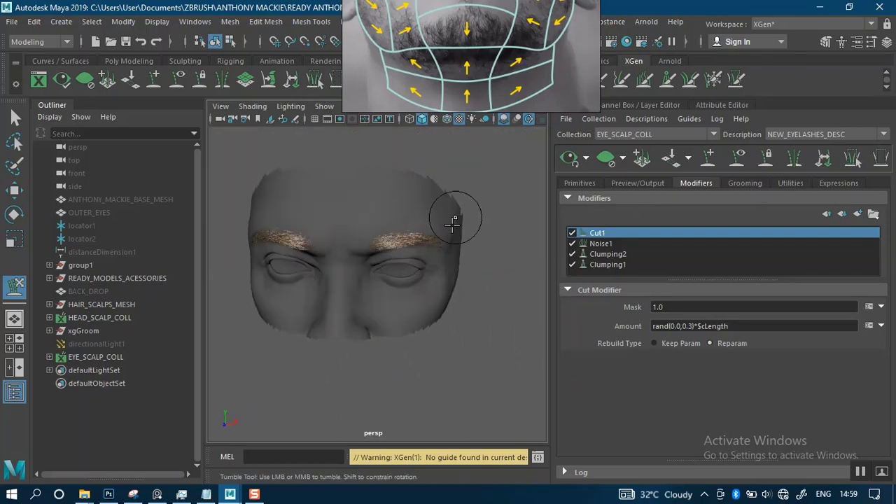
right_click_drag(452, 214, 508, 298, "alt")
left_click_drag(508, 298, 518, 282, "alt")
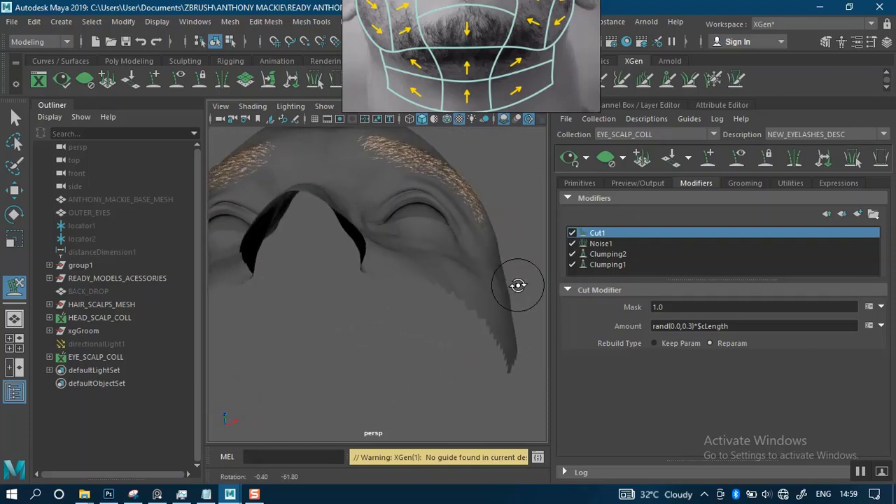
middle_click_drag(518, 282, 426, 294, "alt")
left_click_drag(427, 294, 497, 301, "alt")
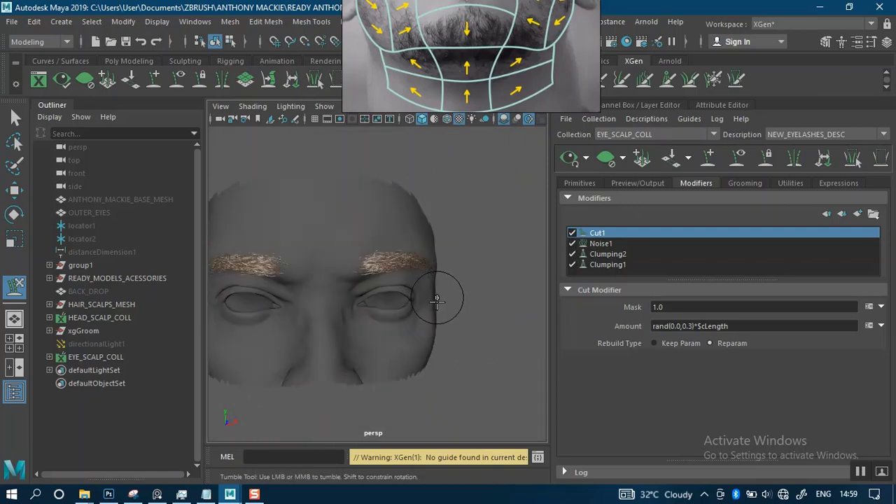
right_click_drag(454, 293, 467, 308, "alt")
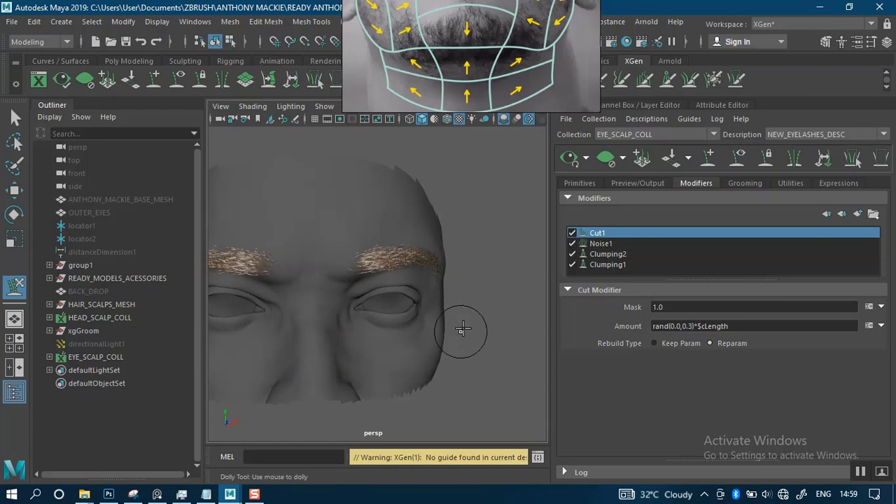
Step: Examine the eyebrow hair above both eyes on the face scalp mesh, close up and from farther away
right_click_drag(494, 349, 482, 302, "alt")
left_click_drag(478, 317, 472, 300, "alt")
right_click_drag(472, 300, 473, 319, "alt")
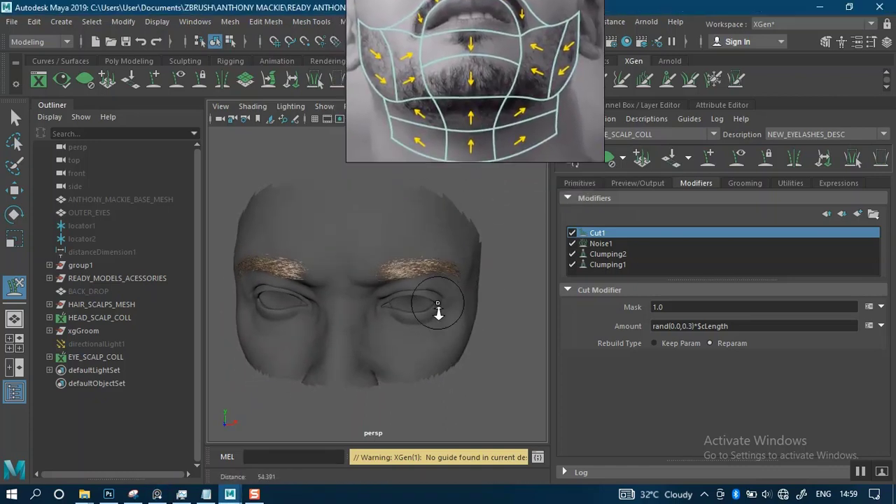
left_click_drag(444, 310, 532, 310, "alt")
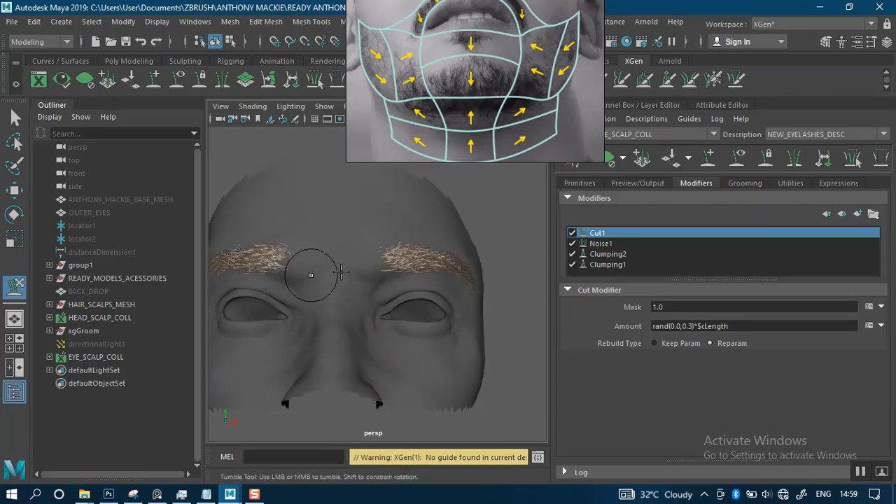
mouse_move(496, 216)
left_mouse_down("alt")
mouse_move(550, 225)
mouse_move(455, 222)
mouse_move(494, 228)
left_mouse_up("alt")
right_click_drag(494, 228, 456, 197, "alt")
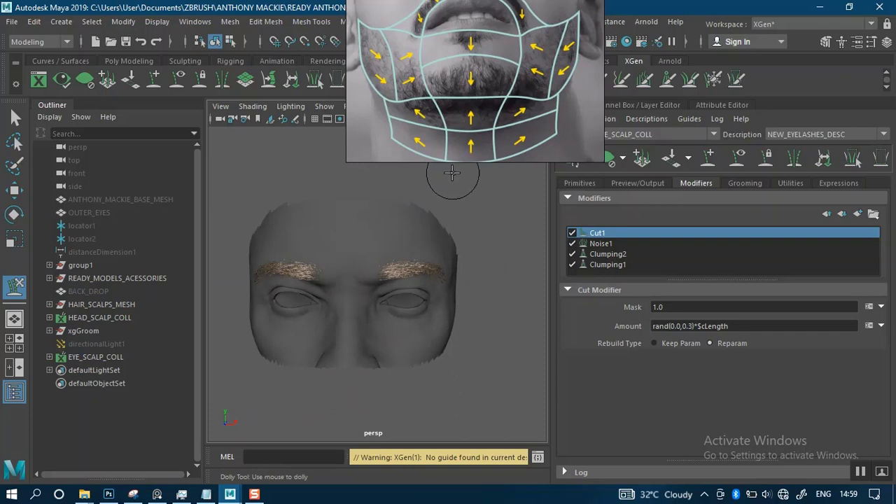
mouse_move(457, 282)
right_mouse_down("alt")
mouse_move(487, 295)
mouse_move(491, 247)
right_mouse_up("alt")
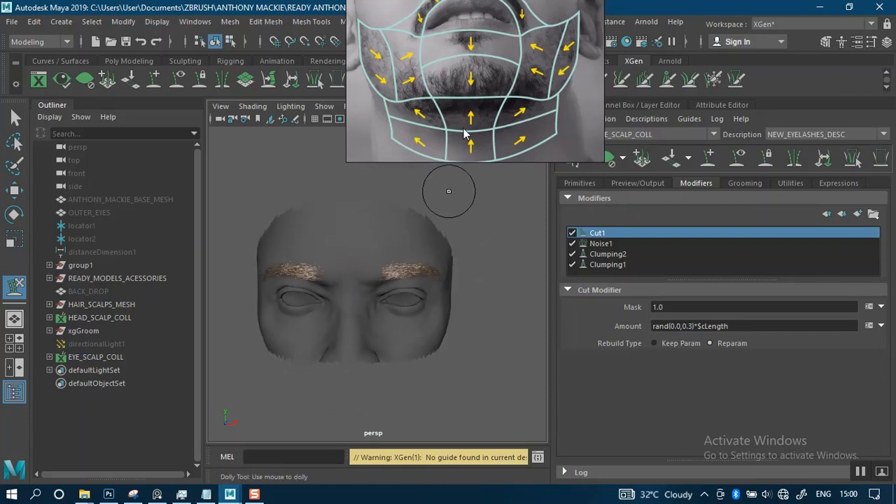
Step: Move the reference board clear of the XGen settings, switch to the EYEBROW_DESC description and clear its hair preview
left_click_drag(561, 151, 530, 87)
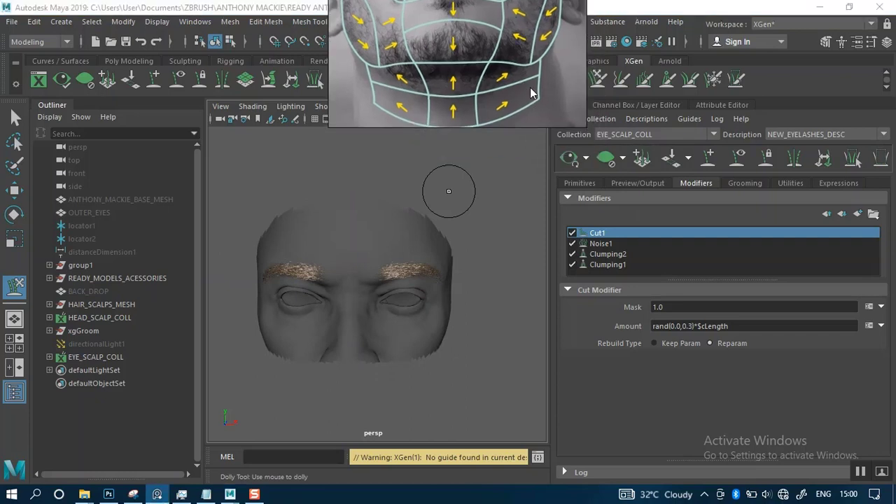
left_click(817, 136)
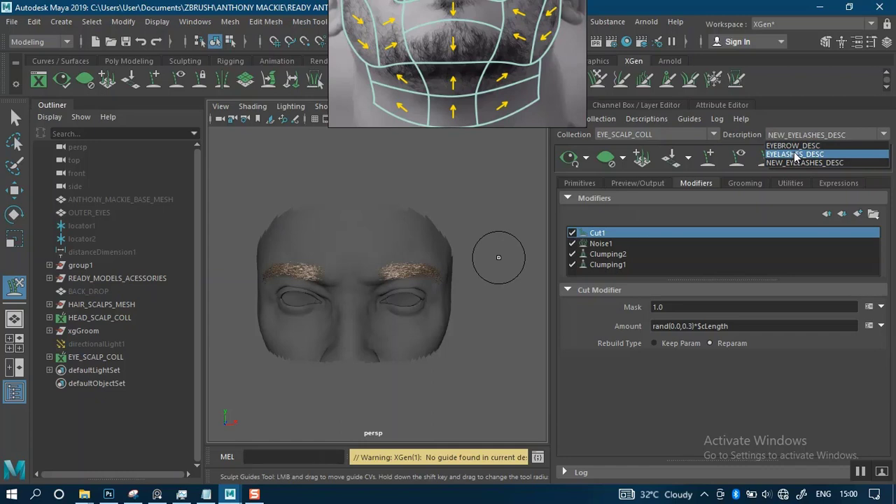
left_click(794, 146)
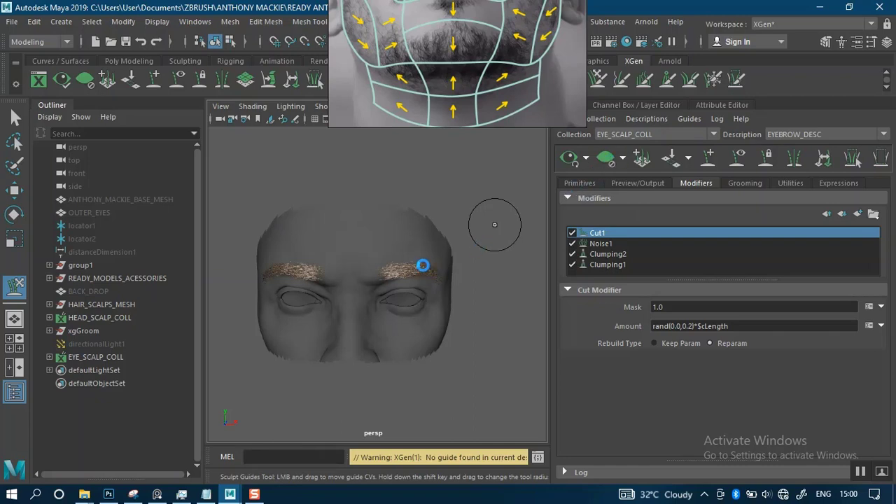
left_click(423, 264)
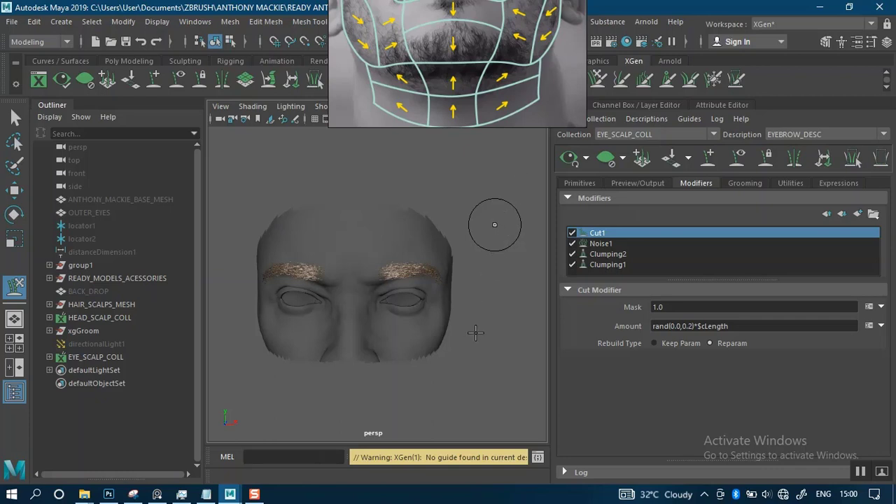
scroll(473, 356, "up", 2)
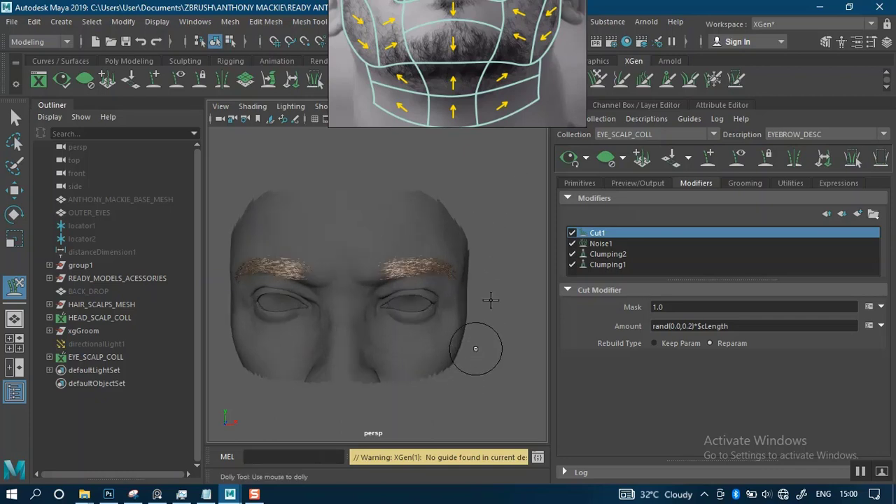
left_click(601, 166)
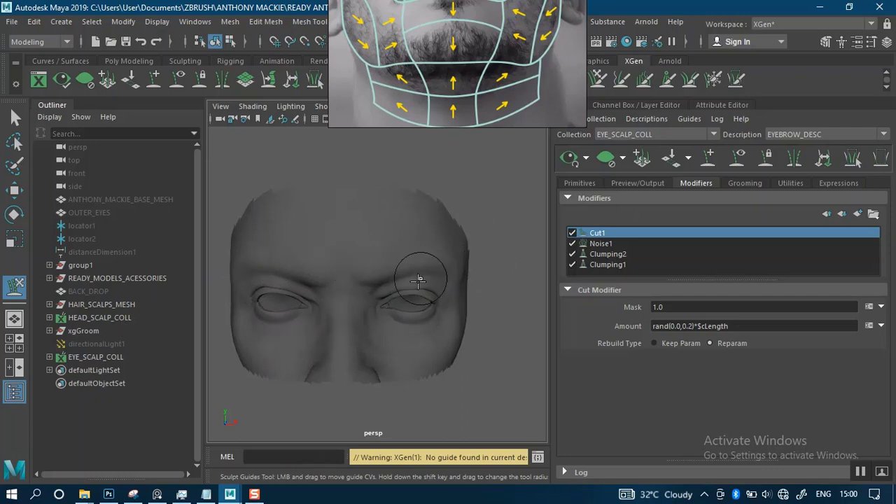
Step: Inspect the bare brow and eye areas of the face scalp mesh from the front and from above
mouse_move(450, 318)
left_mouse_down("alt")
mouse_move(452, 296)
mouse_move(455, 304)
mouse_move(414, 297)
mouse_move(503, 286)
left_mouse_up("alt")
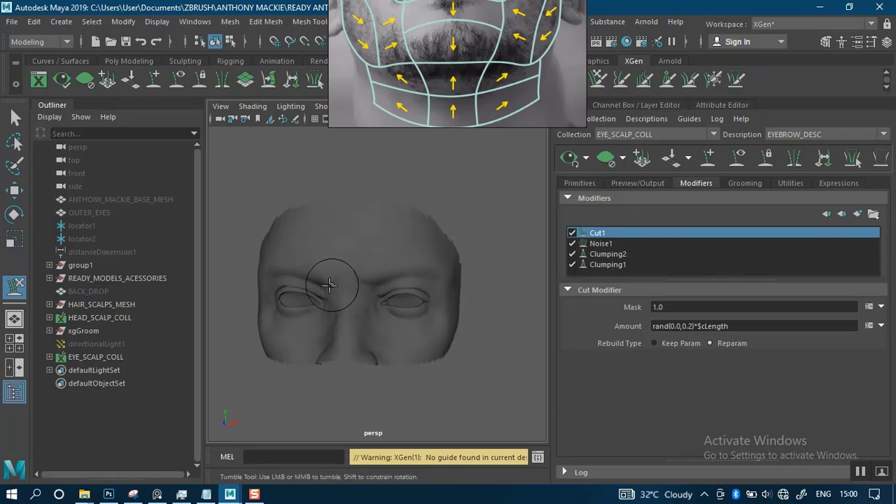
mouse_move(433, 301)
right_mouse_down("alt")
mouse_move(432, 254)
mouse_move(468, 259)
right_mouse_up("alt")
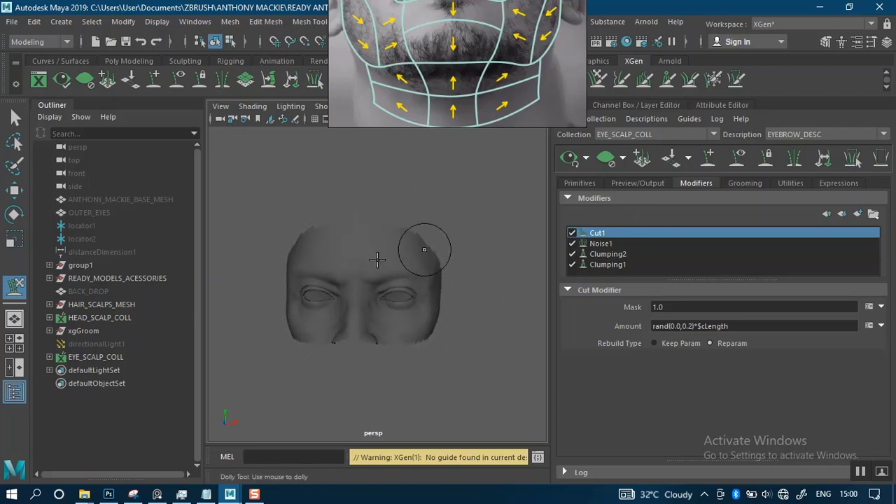
mouse_move(407, 228)
right_mouse_down("alt")
mouse_move(410, 282)
mouse_move(408, 235)
right_mouse_up("alt")
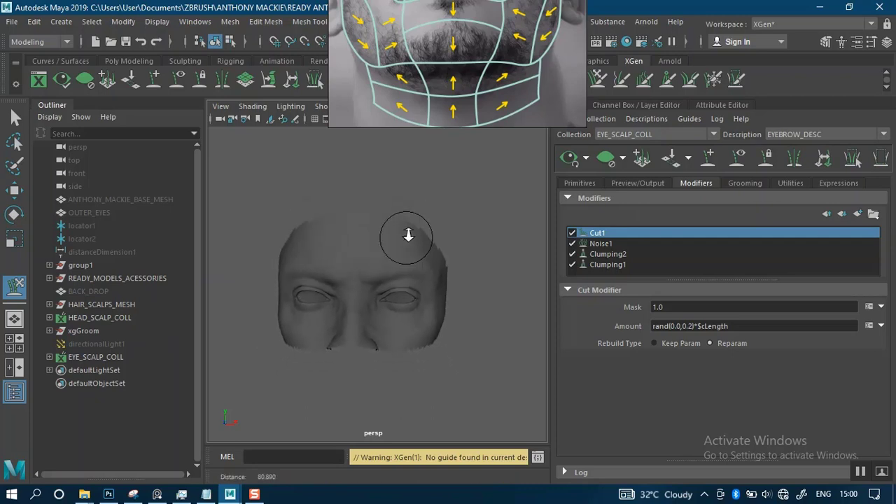
left_click_drag(488, 225, 496, 243, "alt")
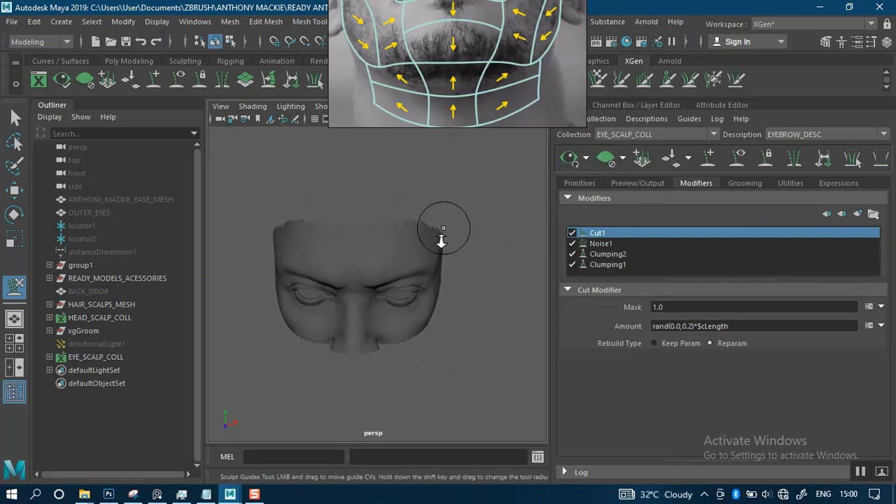
mouse_move(441, 237)
right_mouse_down("alt")
mouse_move(444, 262)
mouse_move(447, 221)
right_mouse_up("alt")
left_click_drag(484, 218, 458, 212, "alt")
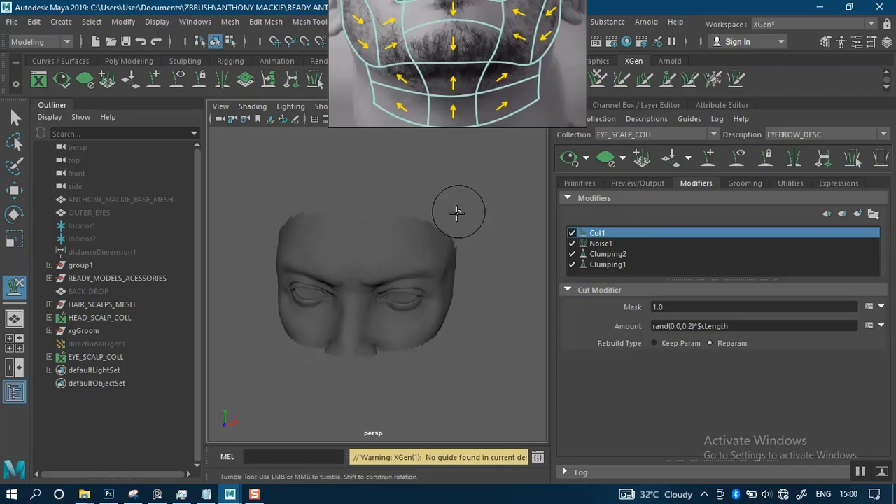
right_click_drag(474, 206, 445, 210, "alt")
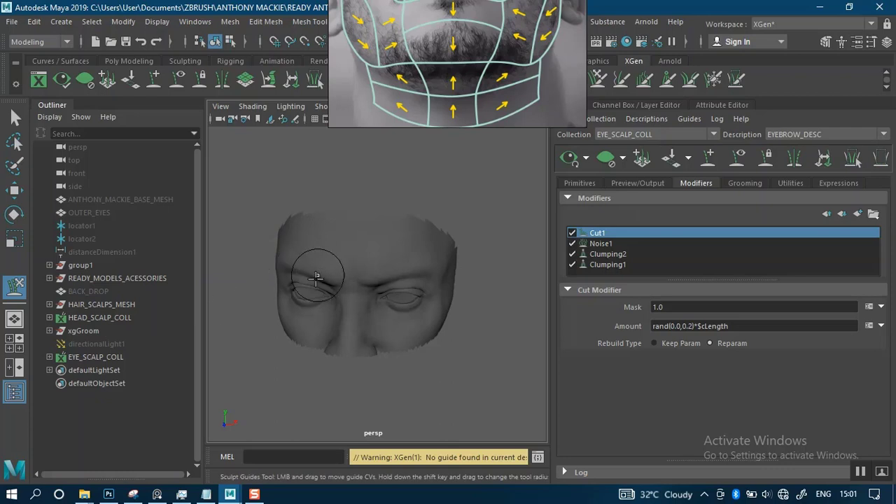
left_click_drag(318, 273, 387, 223, "alt")
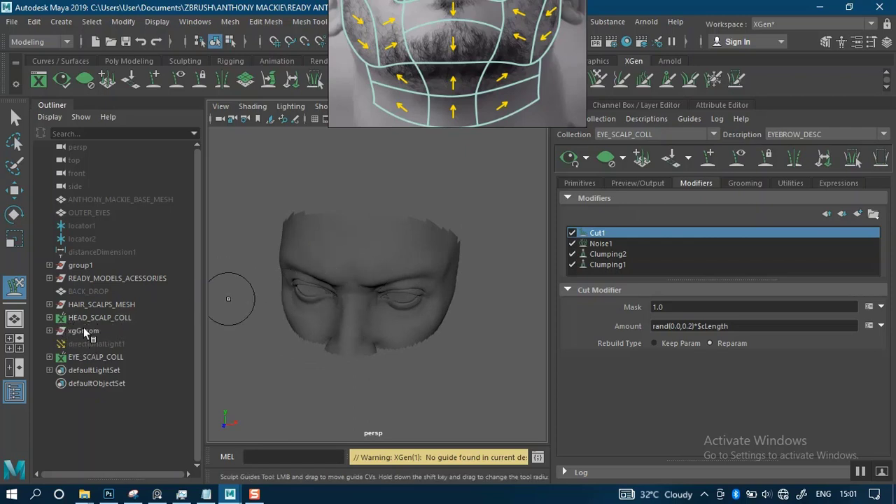
Step: Hide the EYE_SCALP mesh in the HAIR_SCALPS_MESH group
left_click(49, 305)
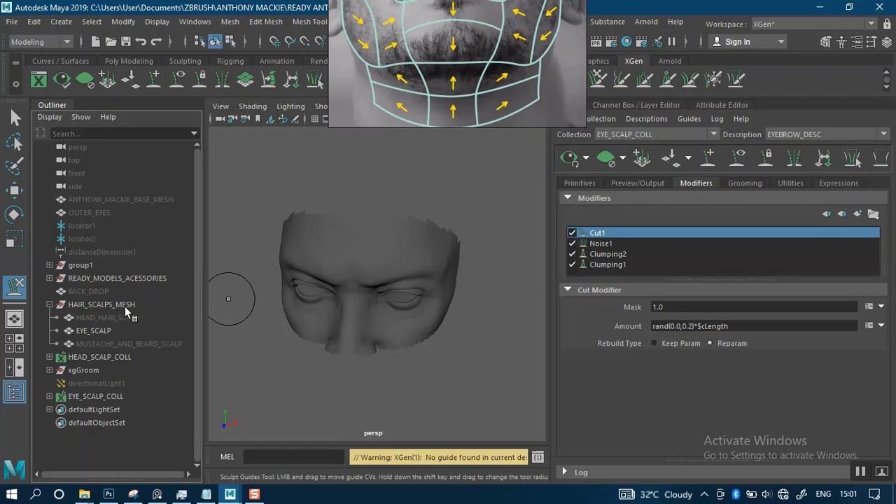
left_click(102, 332)
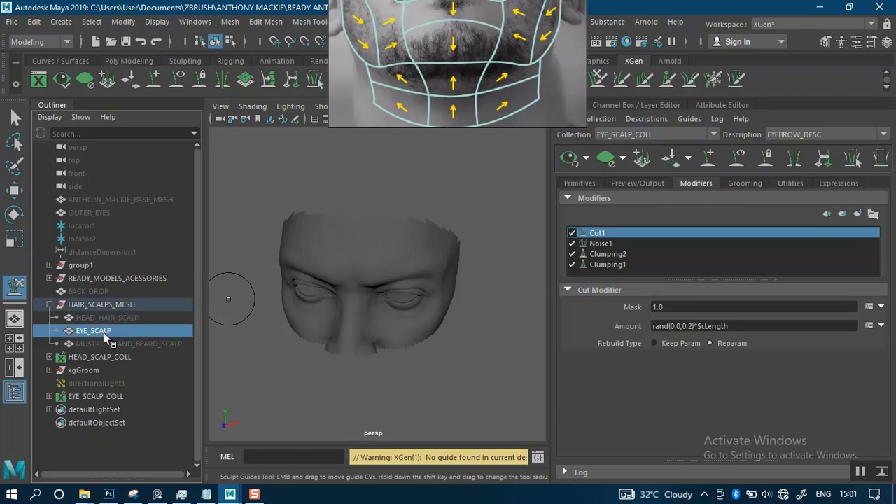
key("shift+h")
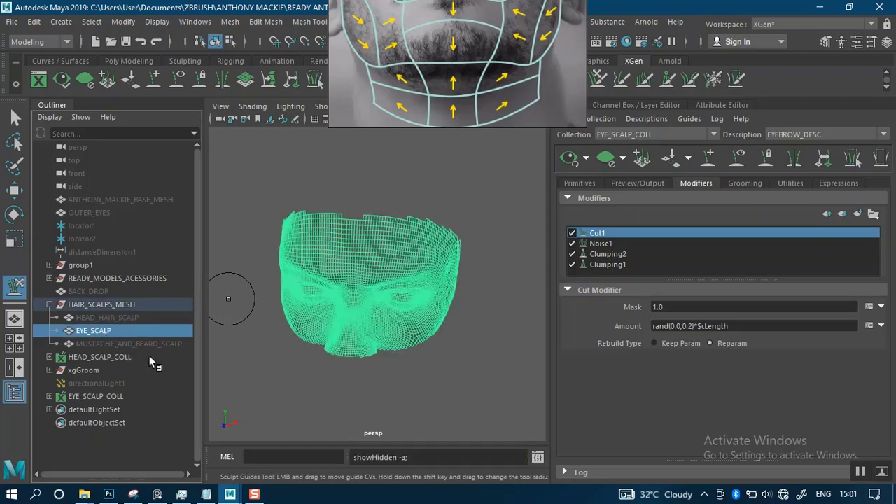
left_click(242, 359)
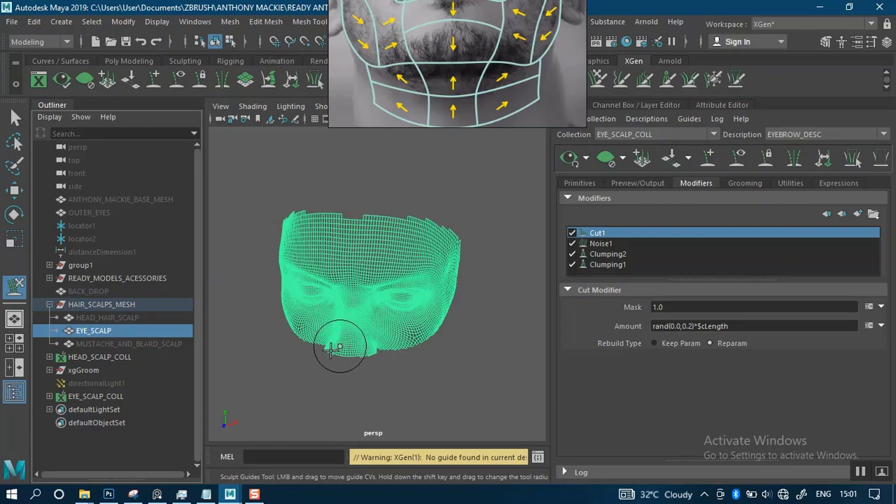
key("ctrl+h")
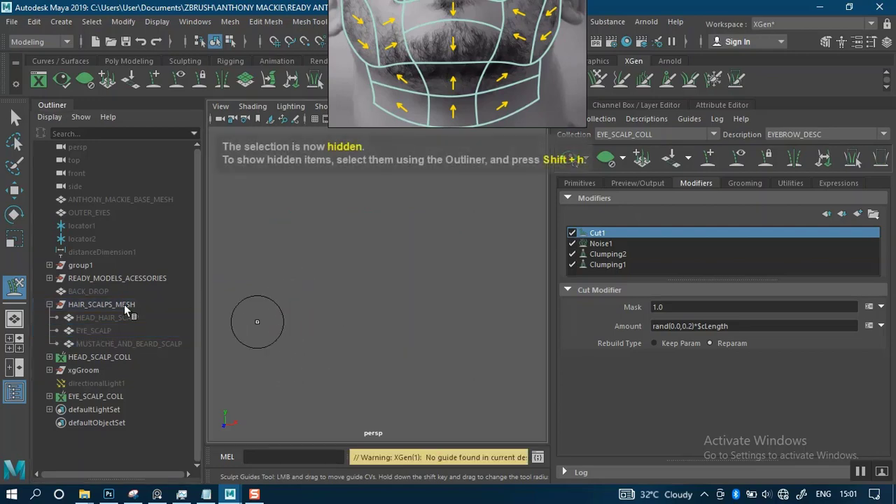
Step: Show the MUSTACHE_AND_BEARD_SCALP mesh and deselect it with the Select tool
left_click(108, 343)
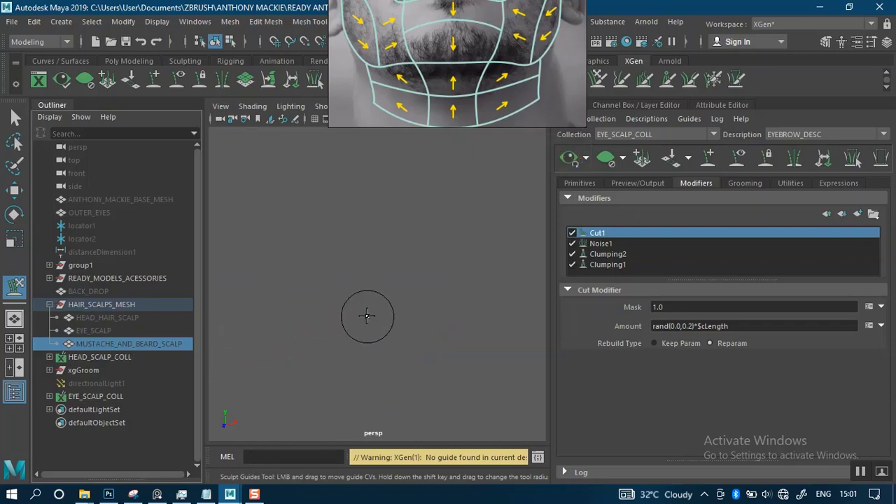
key("shift+h")
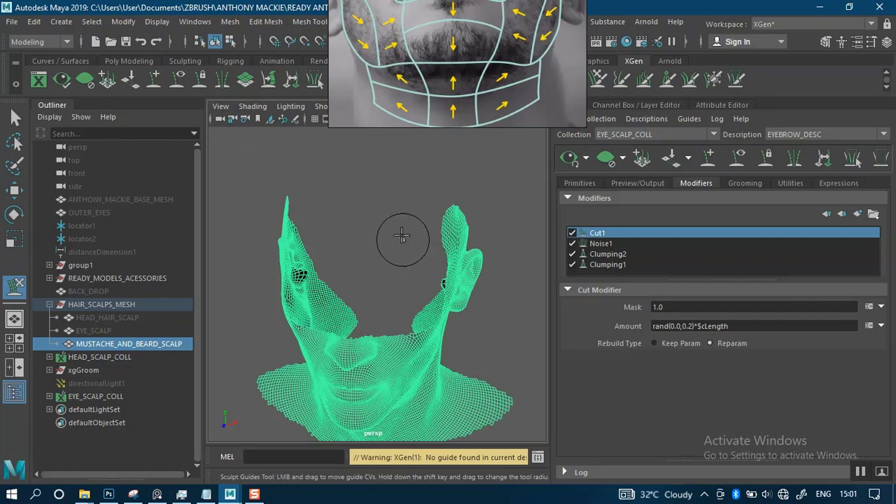
left_click_drag(416, 200, 417, 189, "alt")
right_click_drag(410, 200, 385, 210, "alt")
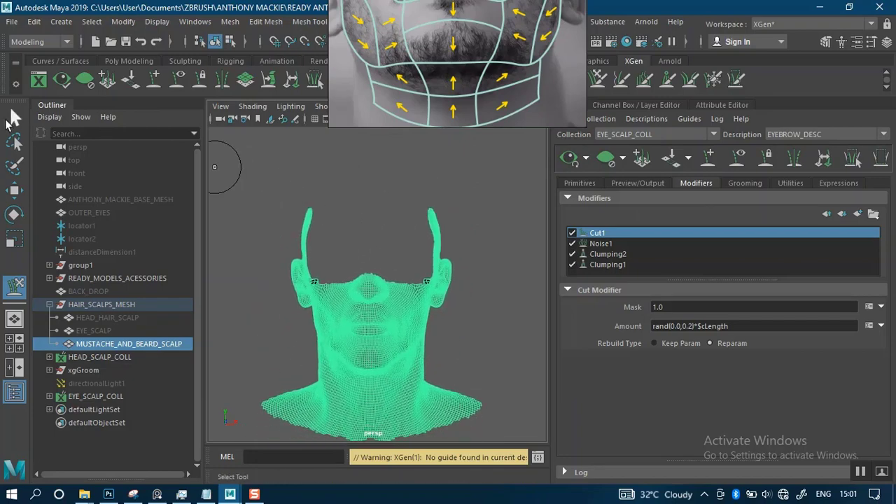
left_click(14, 119)
left_click(378, 201)
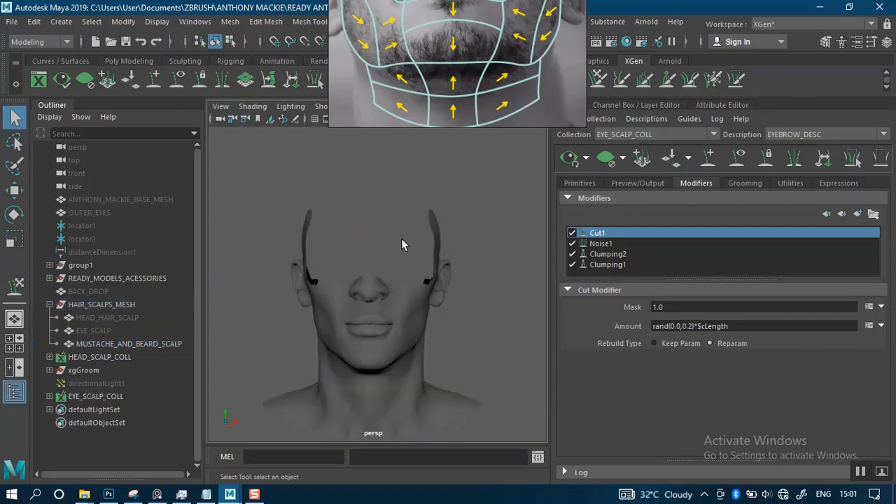
Step: Examine the mouth, cheek, jaw, ear and neck areas of the moustache and beard scalp from the side and from below
right_click_drag(401, 238, 421, 211, "alt")
left_click_drag(420, 211, 374, 201, "alt")
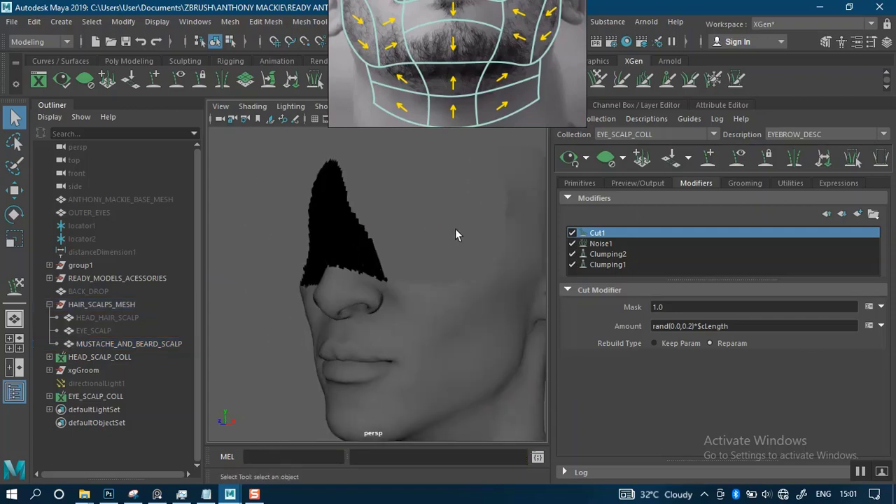
right_click_drag(455, 228, 440, 186, "alt")
middle_click_drag(440, 186, 400, 175, "alt")
right_click_drag(400, 176, 388, 220, "alt")
middle_click_drag(388, 220, 391, 182, "alt")
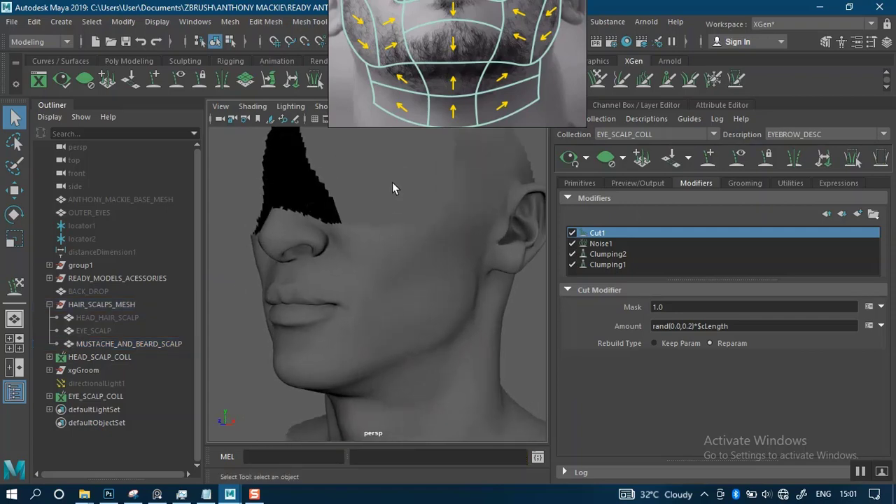
mouse_move(391, 182)
left_mouse_down("alt")
mouse_move(331, 170)
mouse_move(409, 184)
left_mouse_up("alt")
right_click_drag(408, 184, 400, 166, "alt")
middle_click_drag(400, 166, 371, 210, "alt")
left_click_drag(497, 181, 452, 211, "alt")
middle_click_drag(452, 211, 399, 210, "alt")
right_click_drag(452, 218, 501, 182, "alt")
left_click_drag(501, 182, 488, 195, "alt")
middle_click_drag(487, 195, 486, 201, "alt")
right_click_drag(486, 202, 478, 128, "alt")
middle_click_drag(455, 198, 447, 227, "alt")
left_click_drag(447, 227, 478, 216, "alt")
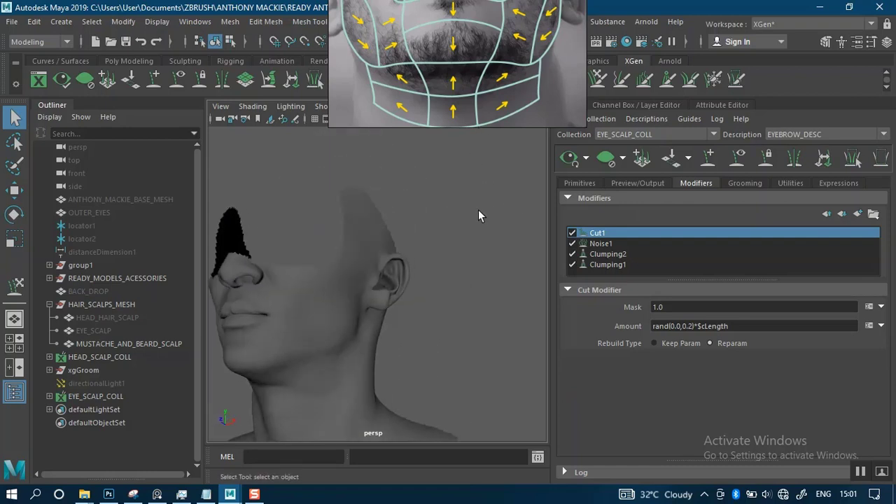
middle_click_drag(454, 214, 508, 175, "alt")
right_click_drag(473, 274, 485, 304, "alt")
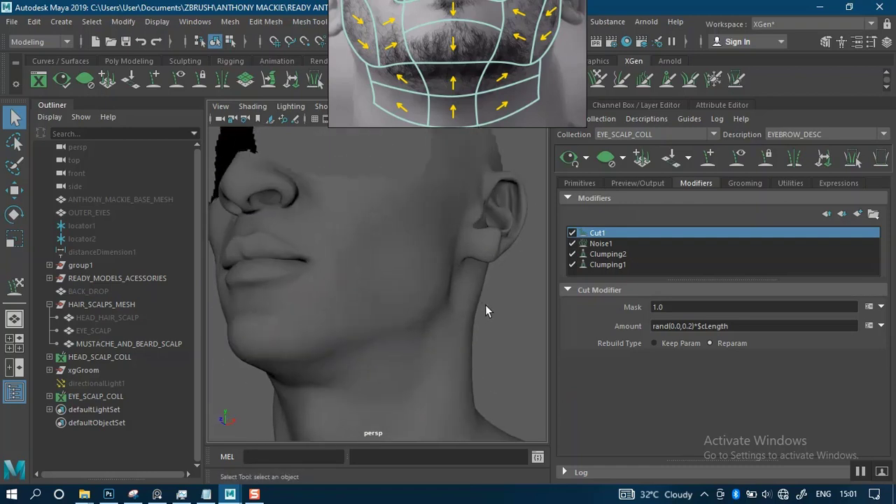
left_click_drag(516, 307, 503, 259, "alt")
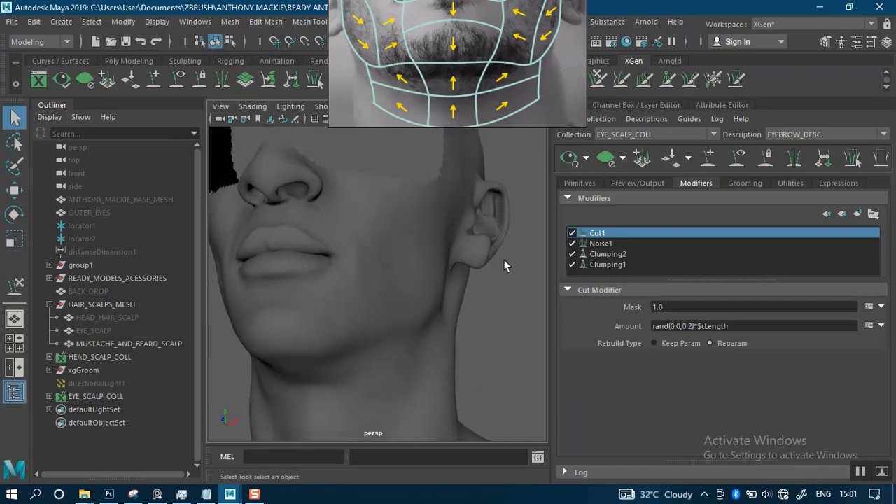
Step: Select the MUSTACHE_AND_BEARD_SCALP mesh and move the beard growth reference clear of the mesh and the XGen settings
left_click_drag(462, 61, 504, 122)
left_click_drag(426, 304, 505, 284, "alt")
left_click(409, 290)
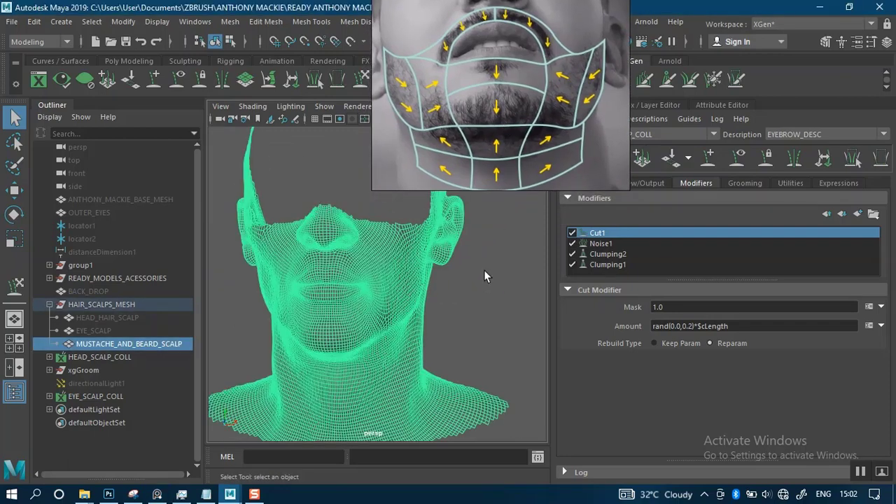
left_click_drag(523, 162, 329, 175)
Step: Start a new XGen description on the selected beard scalp and store it in a new collection named MUSTACHE_BEARD_SCALP
scroll(468, 284, "down", 3)
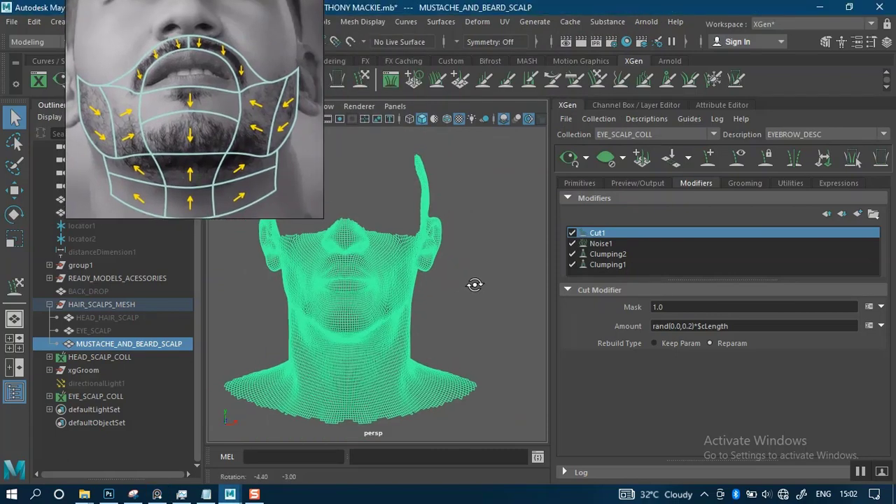
left_click(646, 119)
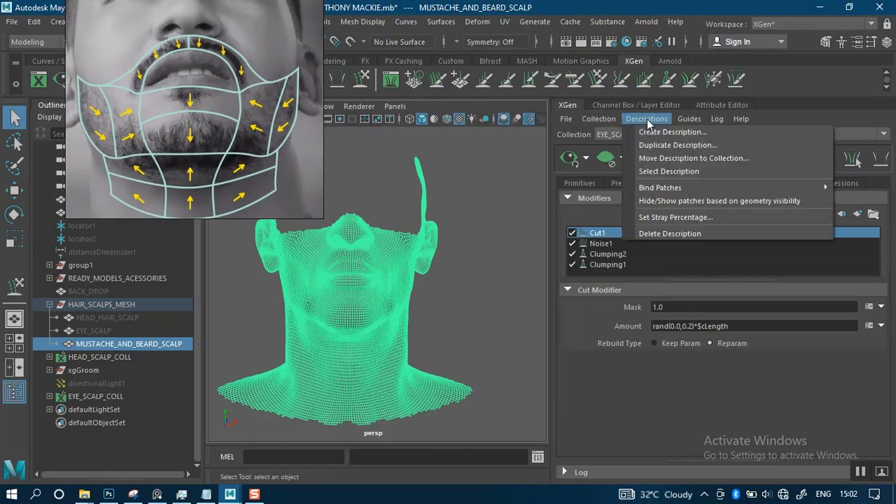
left_click(651, 132)
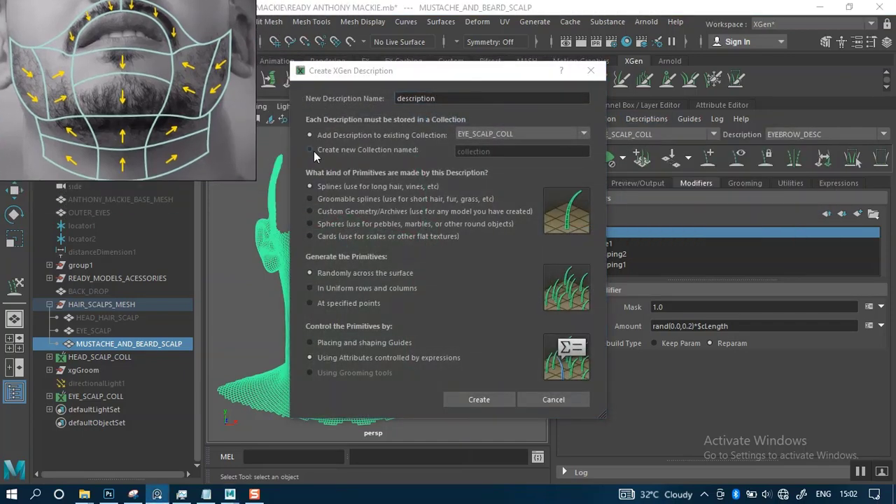
left_click(311, 150)
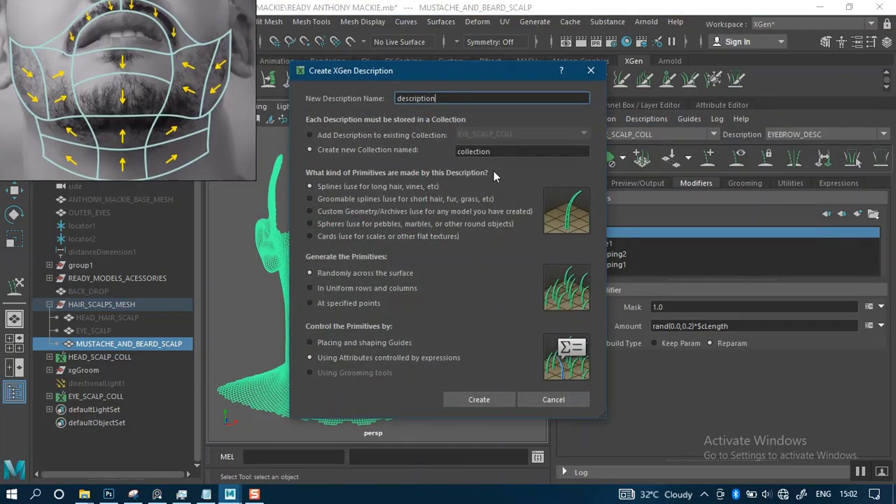
left_click_drag(498, 151, 439, 146)
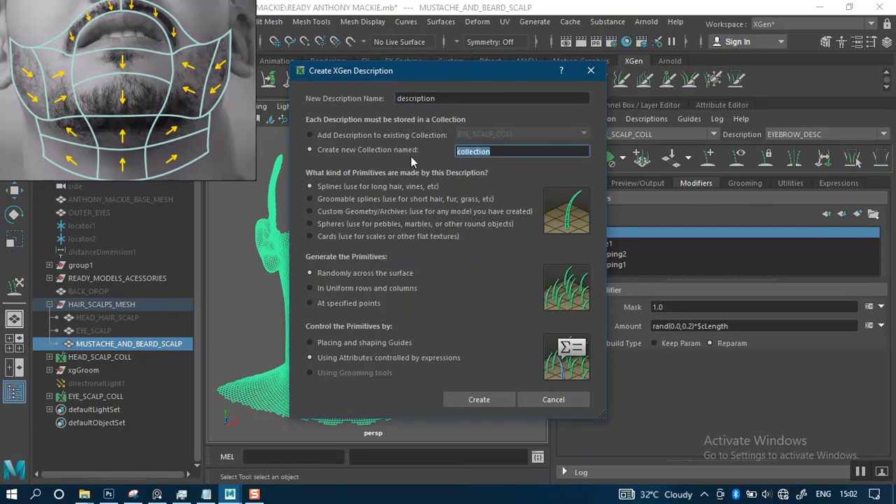
type("MUSTA")
type("CHEAND")
key("BackSpace")
key("BackSpace")
key("BackSpace")
type("_BEARD")
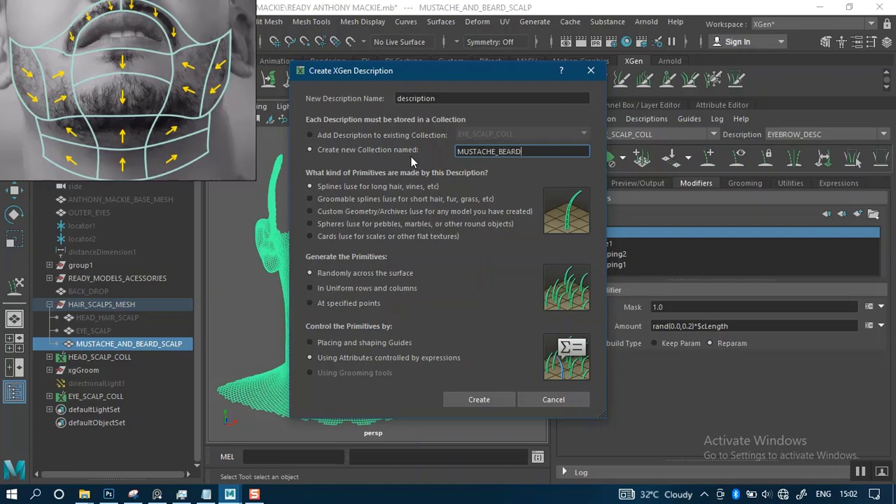
type("_SCALP")
Step: Set the description's primitives to be controlled by placing and shaping guides, and name it MUSTACHE_DESC
left_click(335, 342)
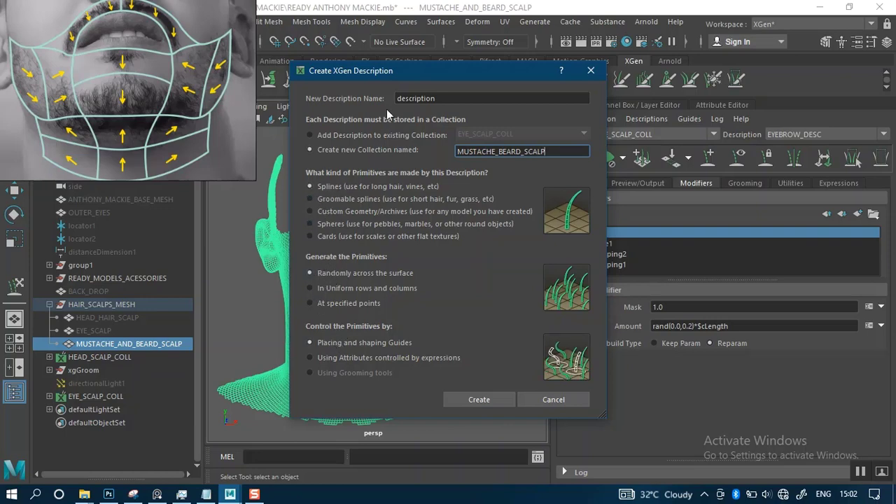
left_click_drag(456, 98, 387, 102)
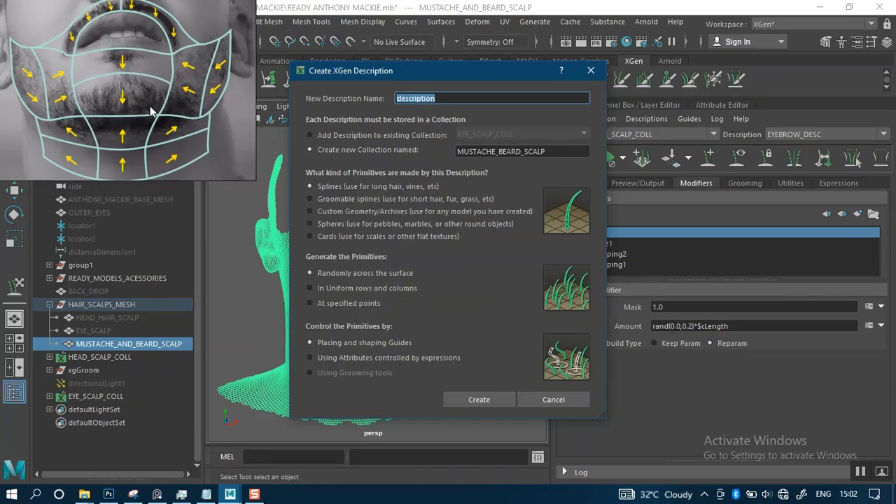
right_click_drag(145, 76, 152, 170)
middle_click_drag(142, 136, 154, 118)
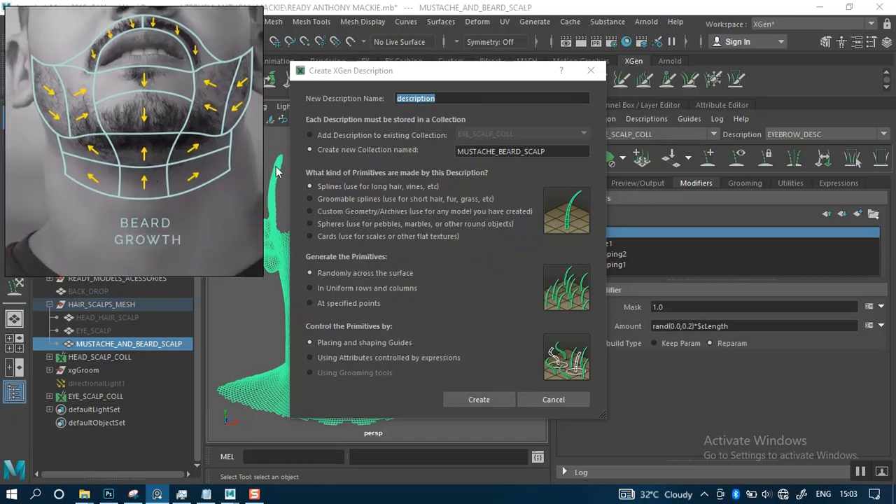
left_click(368, 98)
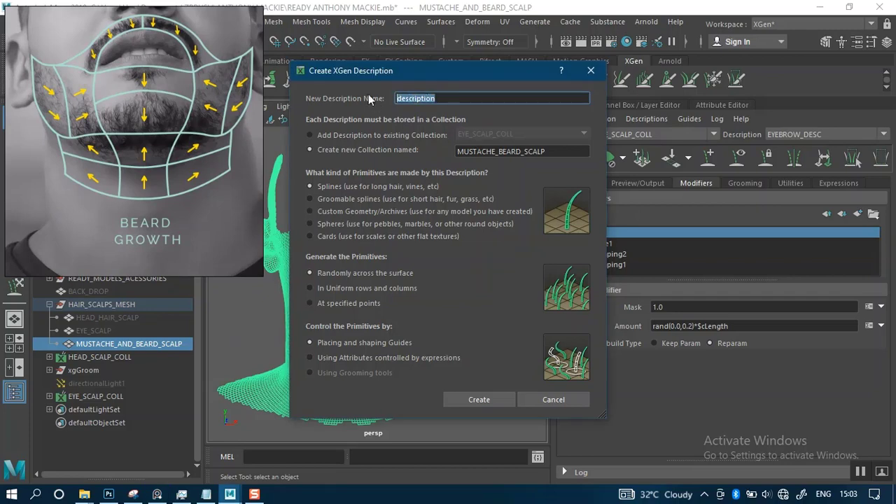
type("MUSTACHE_DESC")
Step: Extend the description name to MUSTACHE_HAIR_DESC and create the description
middle_click_drag(174, 138, 172, 172)
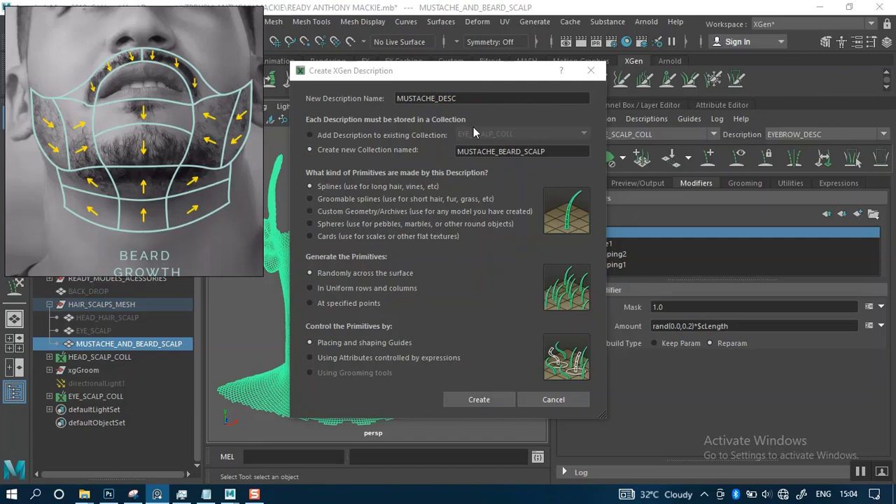
left_click(436, 99)
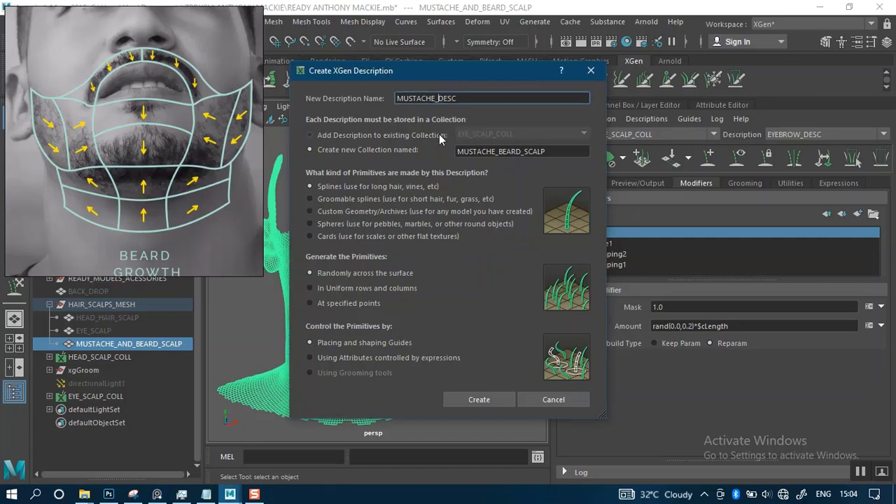
type("HAIR_")
left_click(486, 401)
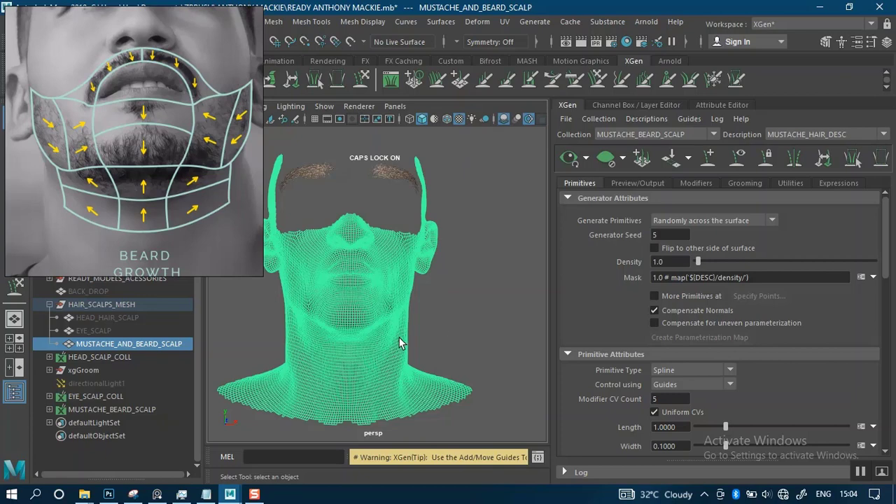
key("Caps_Lock")
Step: Deselect the MUSTACHE_AND_BEARD_SCALP mesh and inspect the face and eyebrow hair
right_click_drag(467, 271, 469, 320, "alt")
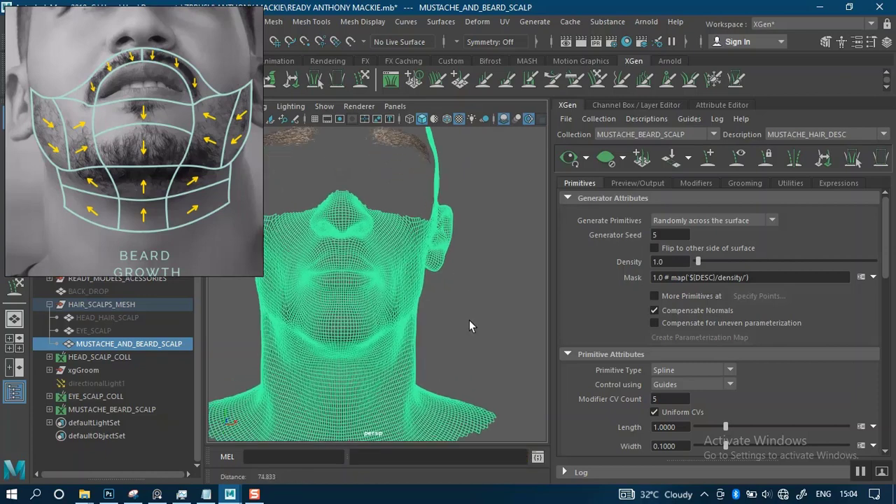
left_click_drag(472, 312, 475, 350, "alt")
left_click(472, 240)
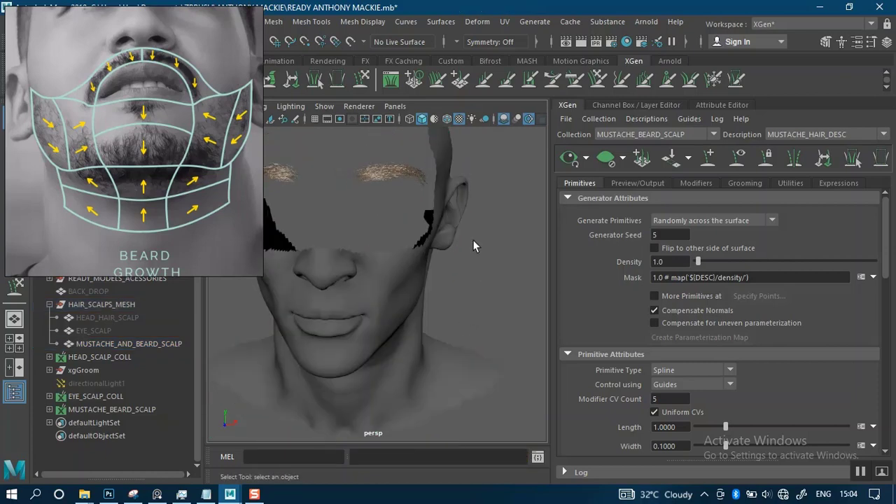
left_click_drag(377, 173, 399, 181, "alt")
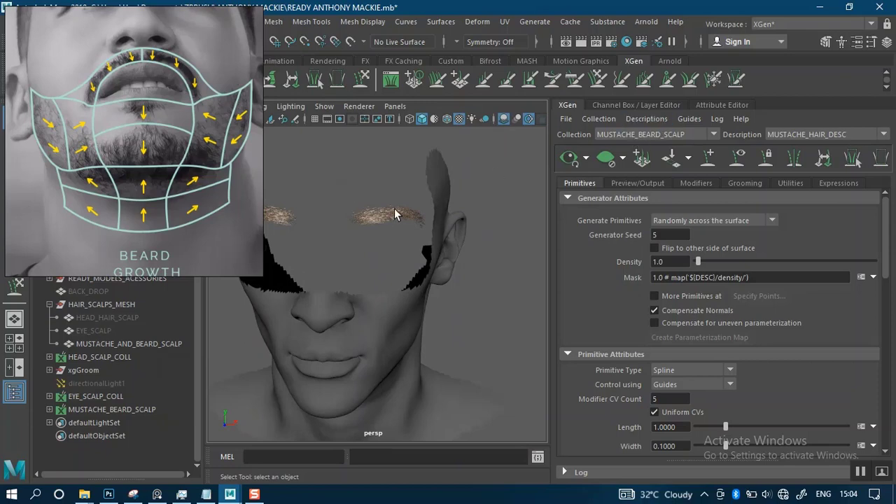
Step: Clear the eyebrow hair preview in EYE_SCALP_COLL and make MUSTACHE_BEARD_SCALP the current collection again
left_click(704, 134)
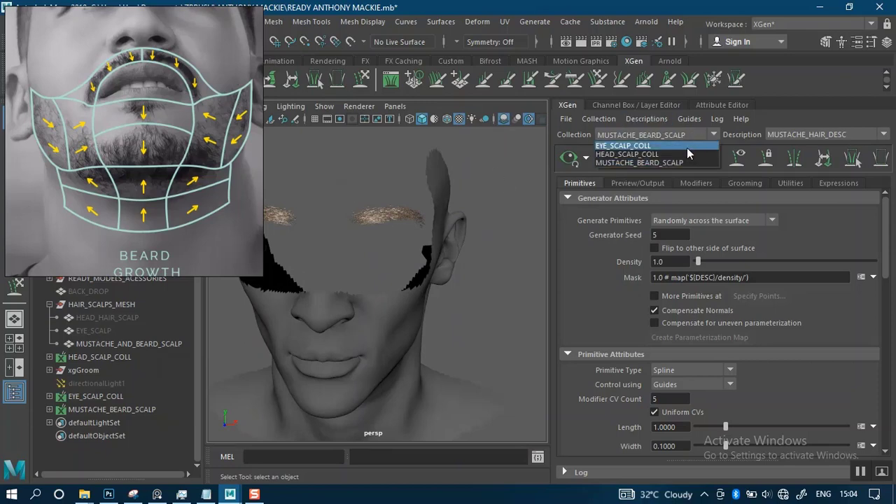
left_click(639, 147)
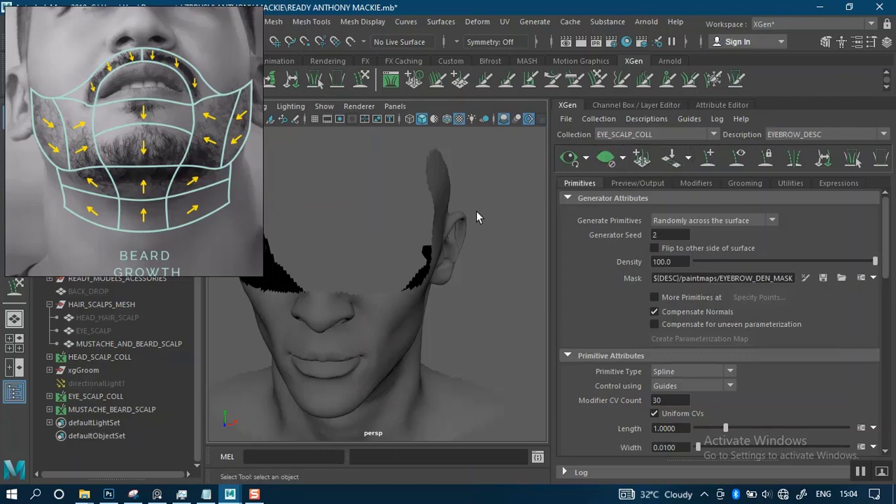
left_click(626, 135)
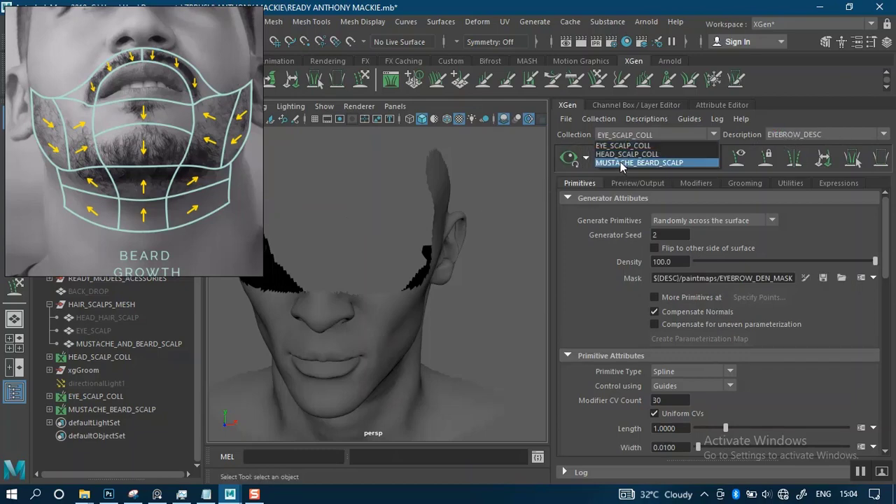
left_click(638, 162)
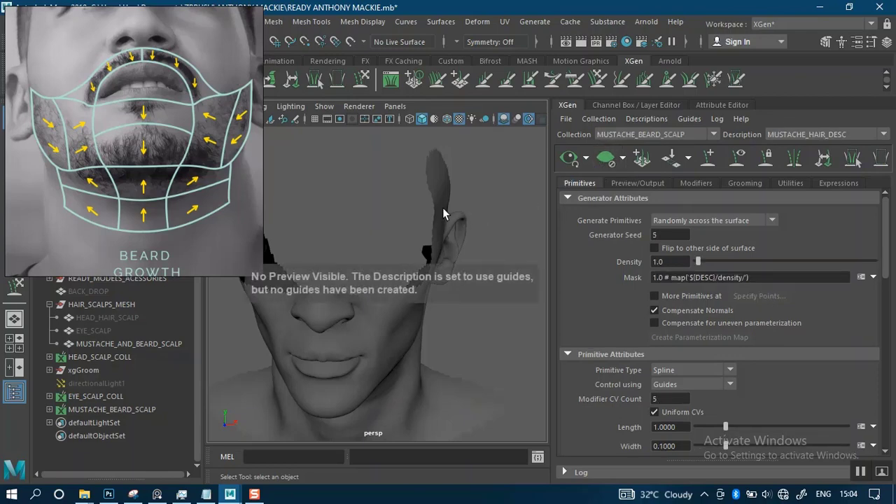
Step: Move the beard growth reference image clear of the Outliner and the face, with the head facing front
left_click(515, 307)
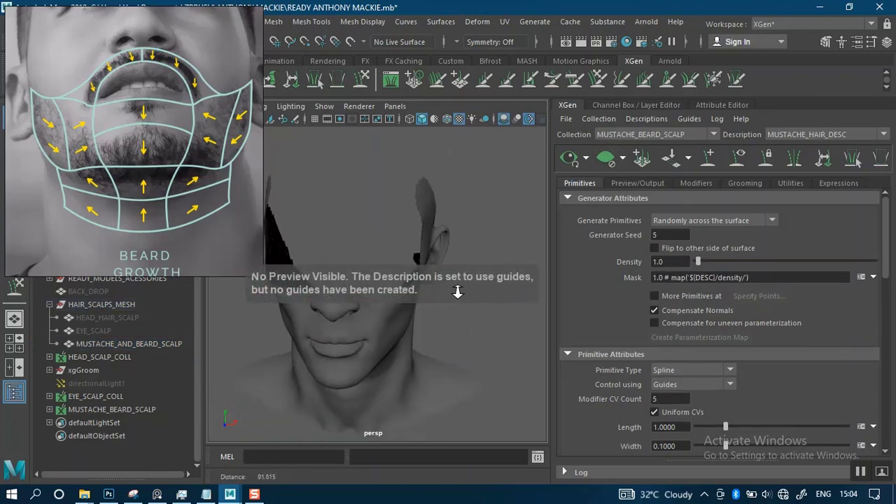
left_click_drag(478, 258, 460, 248, "alt")
right_click_drag(460, 247, 452, 278, "alt")
left_click_drag(109, 199, 601, 66)
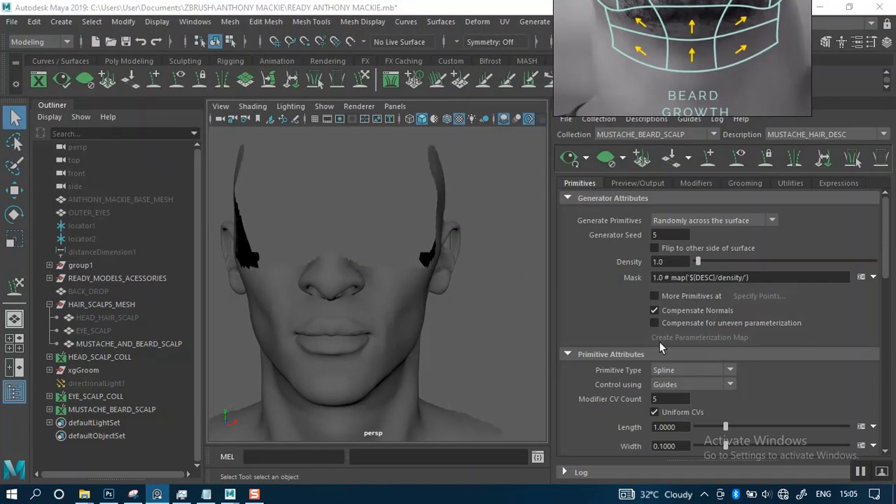
Step: Copy the width 0.0100 from the wecht.txt notes in Notepad and set it as the moustache description's primitive width
scroll(885, 272, "down", 5)
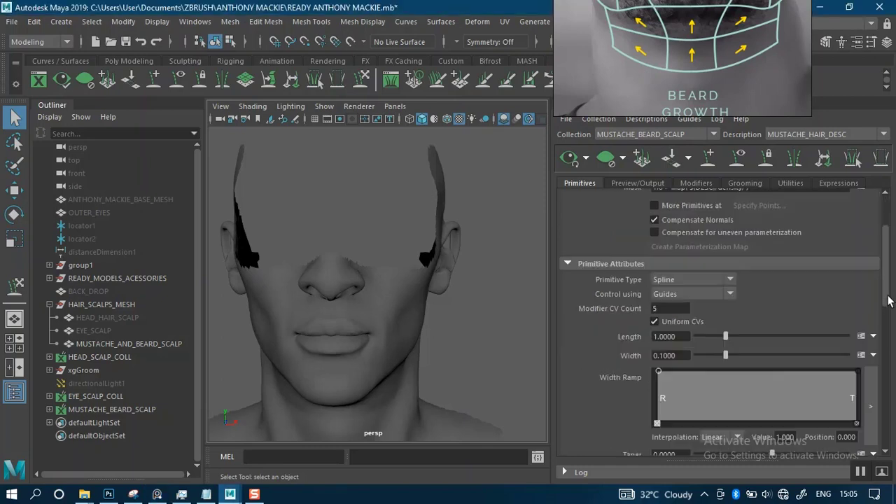
mouse_move(206, 493)
left_click(207, 457)
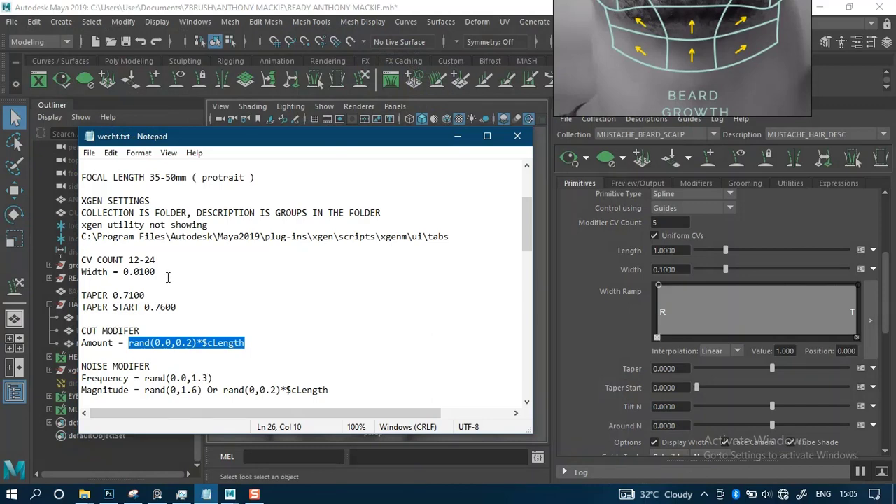
left_click_drag(168, 272, 119, 272)
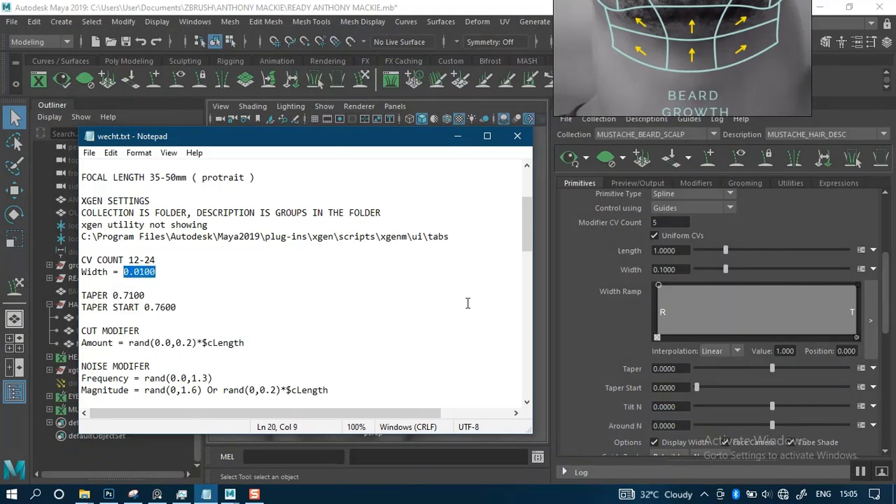
left_click(667, 223)
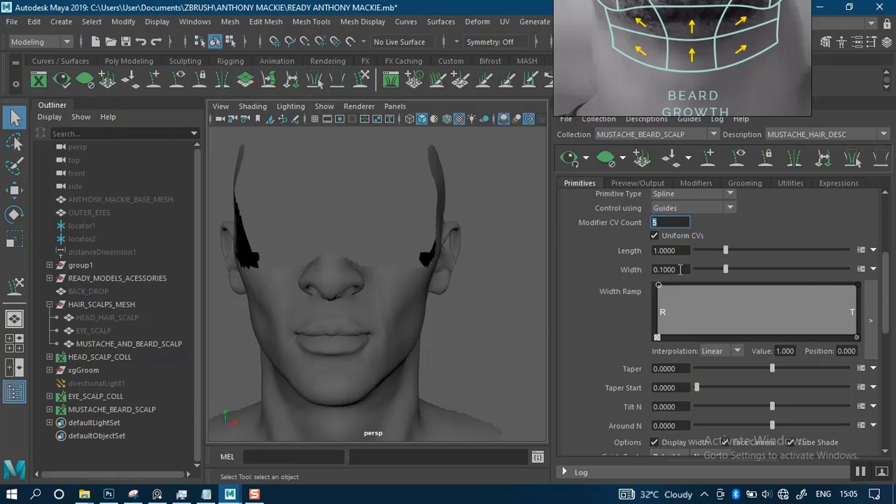
left_click_drag(680, 270, 644, 275)
type("0.0100")
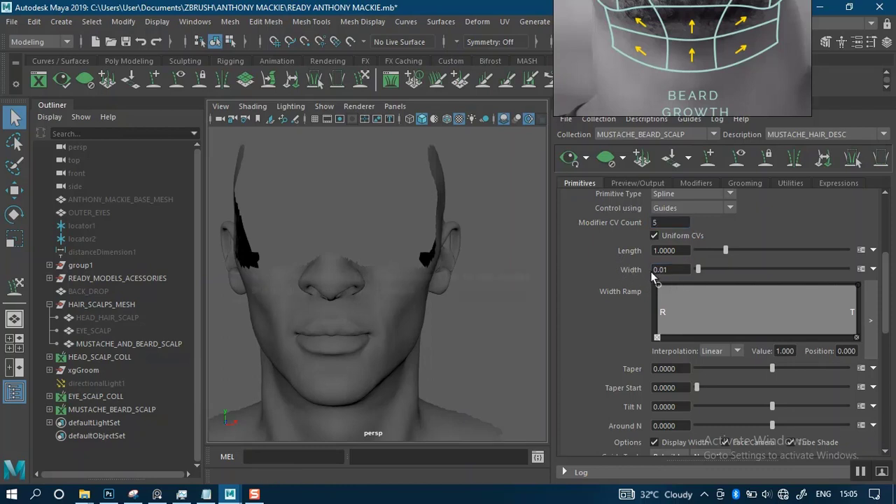
key("Return")
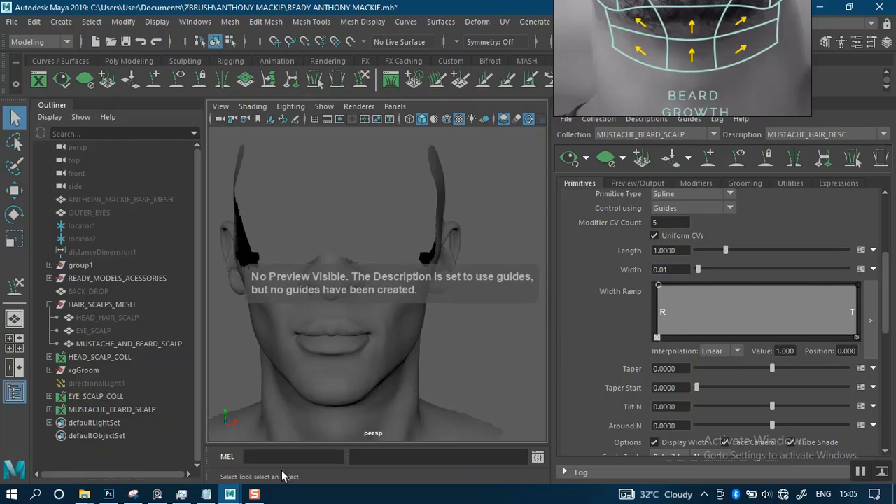
Step: Copy the taper value 0.7100 from the Notepad notes and apply it as the moustache hair's Taper
left_click(205, 494)
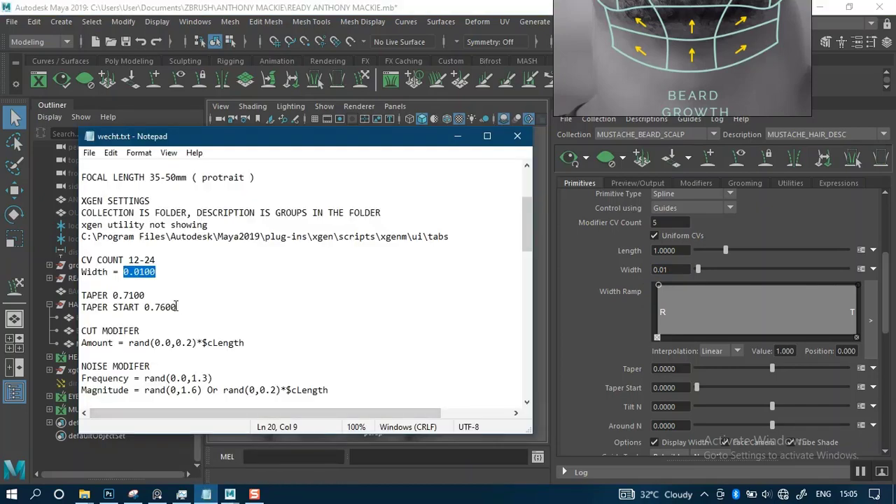
left_click_drag(155, 294, 112, 294)
key("ctrl+c")
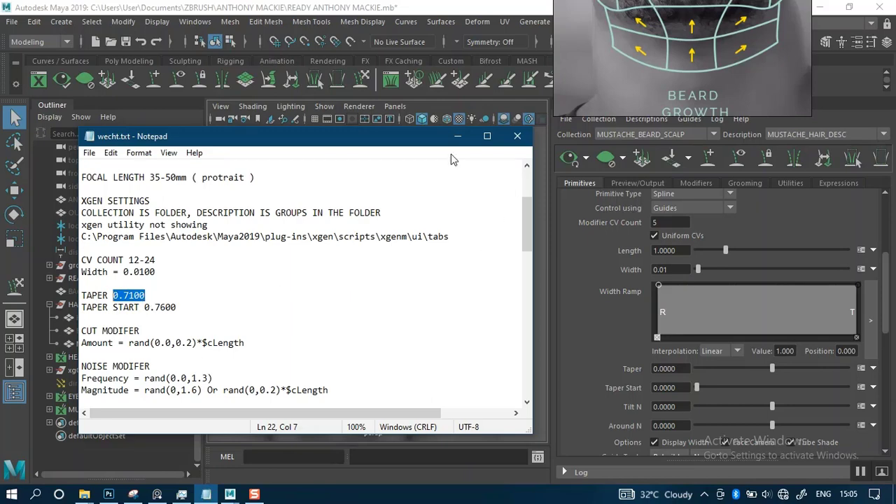
left_click_drag(676, 369, 632, 369)
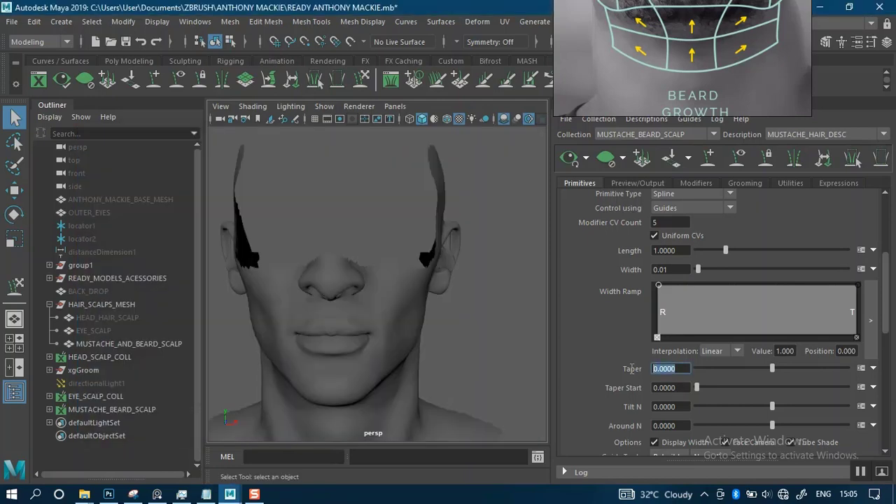
key("ctrl+v")
key("Return")
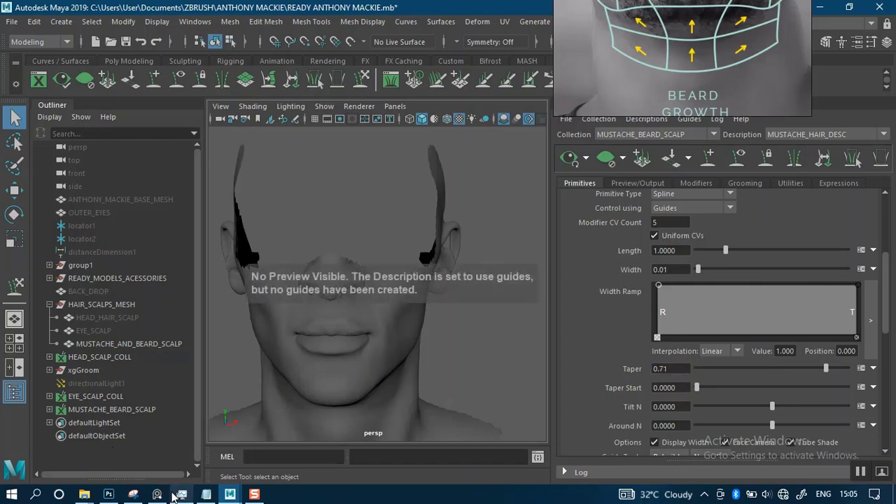
Step: Take the taper start value 0.7600 from the Notepad notes and set it as the moustache hair's Taper Start
left_click(206, 494)
left_click_drag(177, 308, 147, 309)
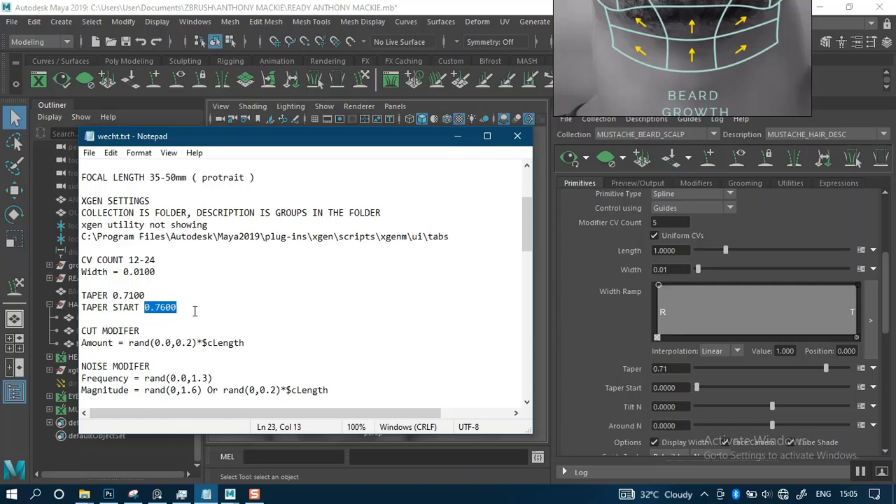
left_click(677, 385)
double_click(668, 387)
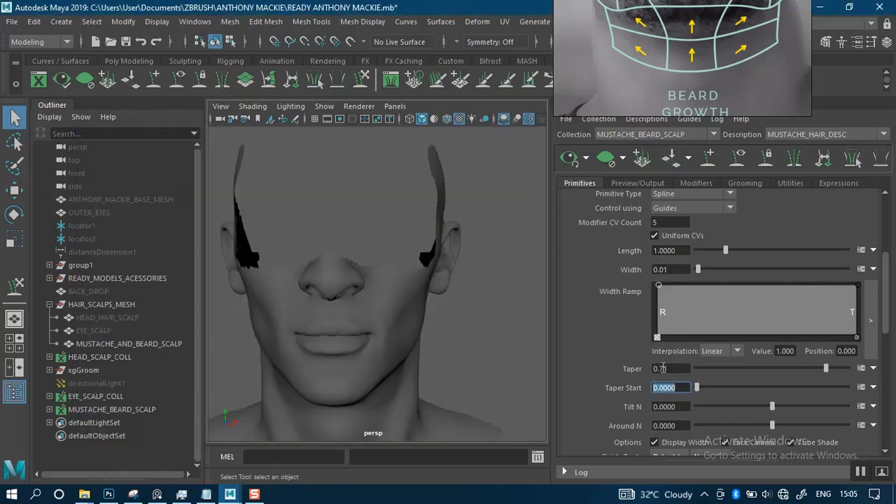
type("0.7600")
key("Return")
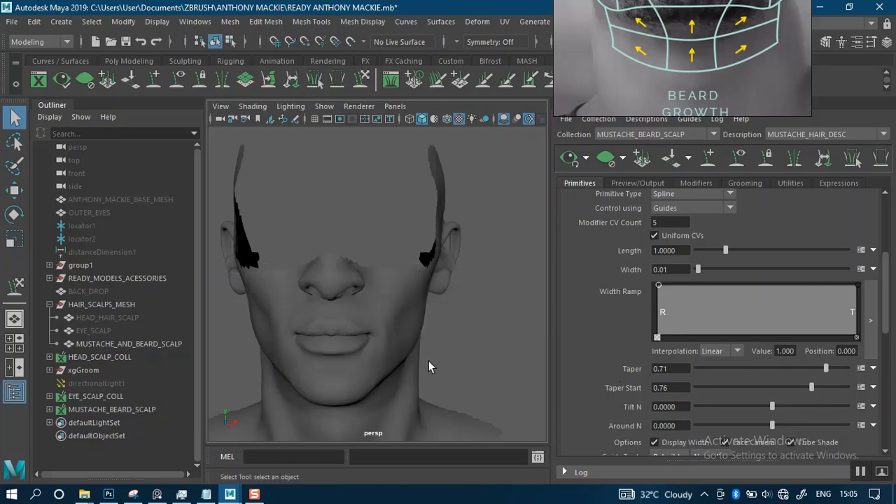
Step: Activate the Add/Move Guides tool and turn off Only primitives in the view in the moustache description's preview settings
scroll(427, 350, "down", 3)
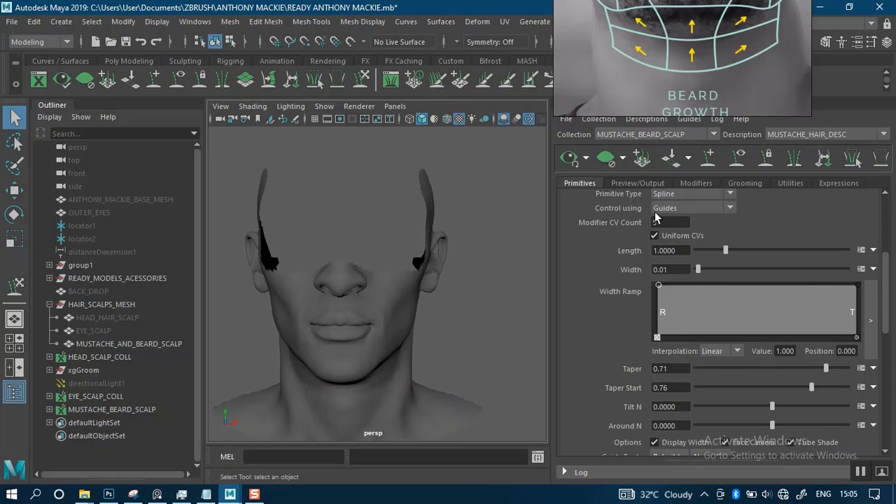
scroll(883, 306, "up", 5)
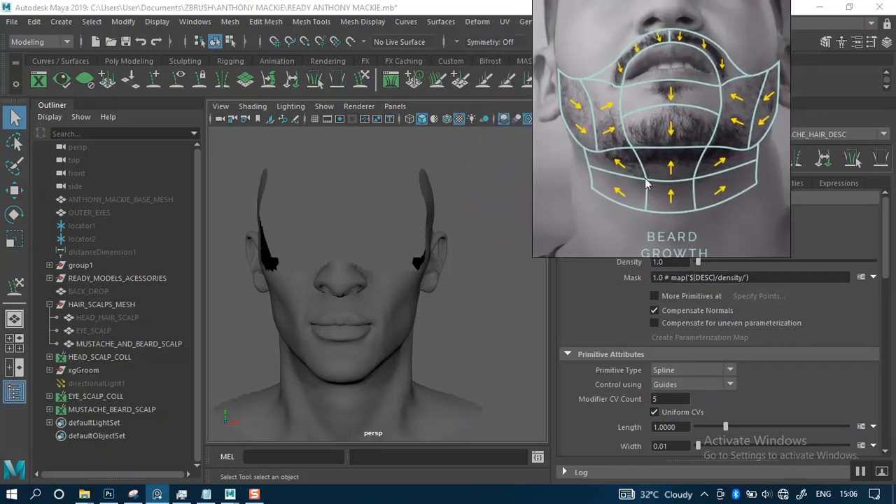
right_click_drag(355, 258, 337, 283, "alt")
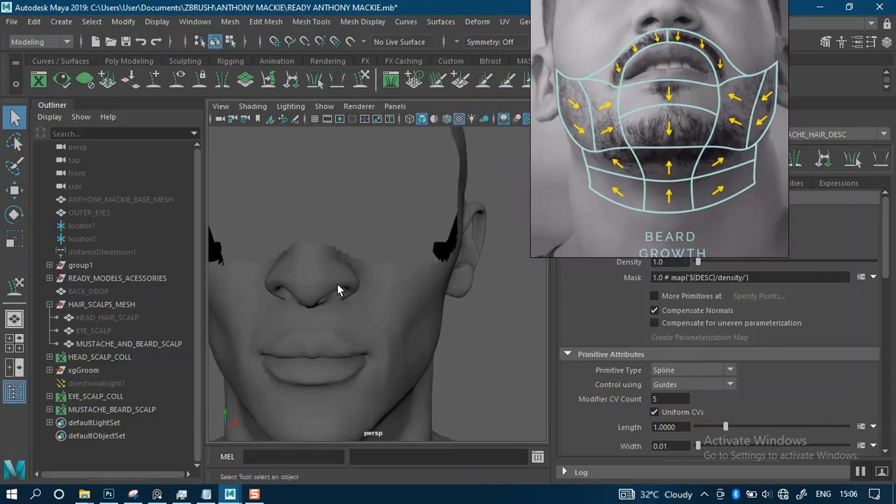
left_click(156, 80)
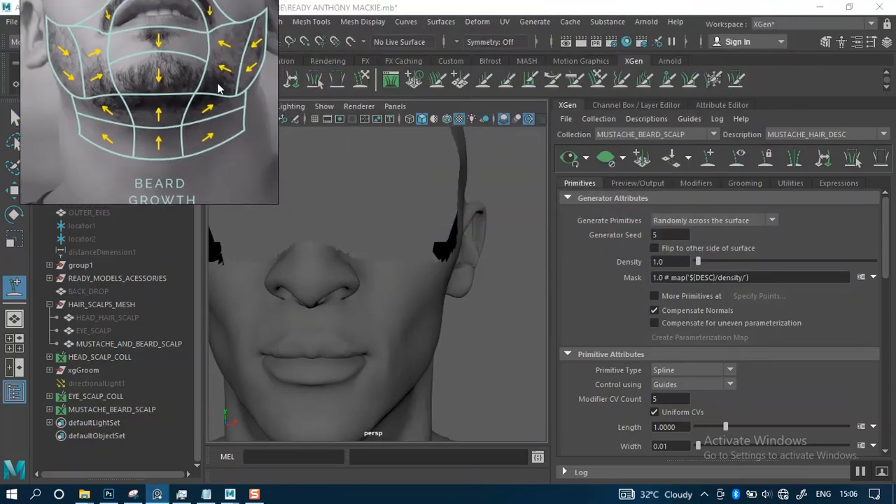
left_click(637, 184)
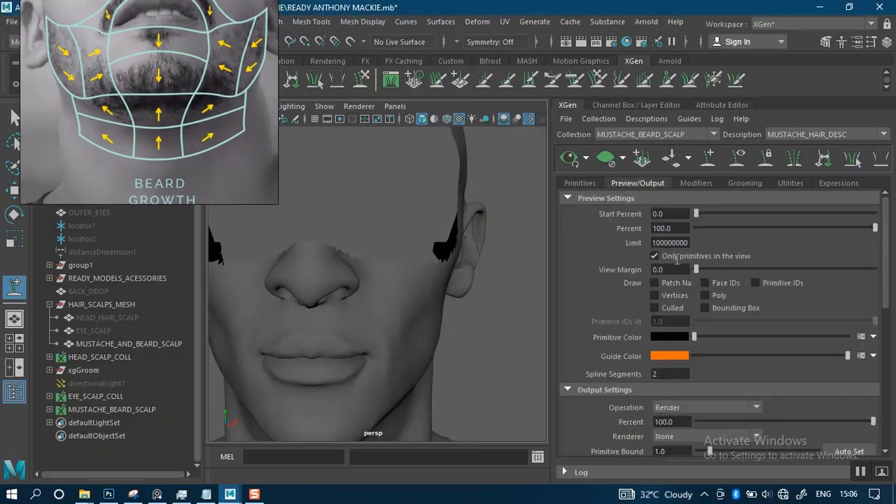
left_click(655, 256)
left_click(589, 182)
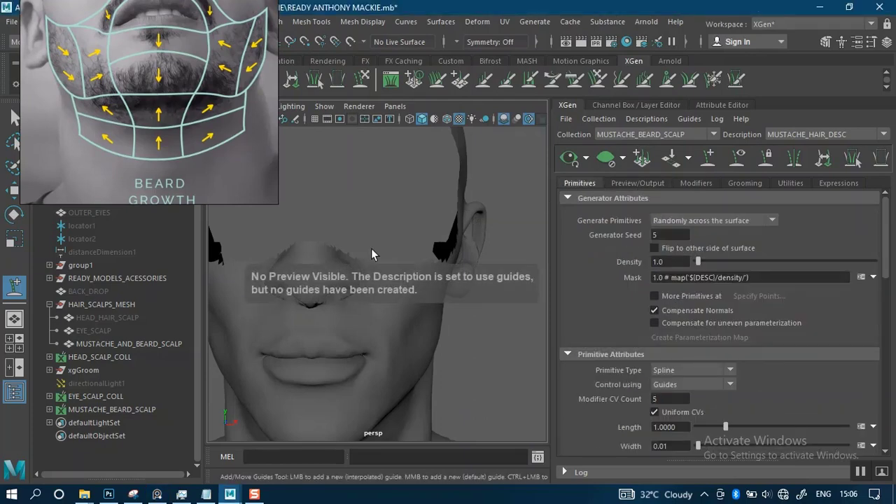
Step: Switch the reference board to the actor's front portrait, framed on his moustache, and place a first guide below the nostril
scroll(376, 280, "down", 4)
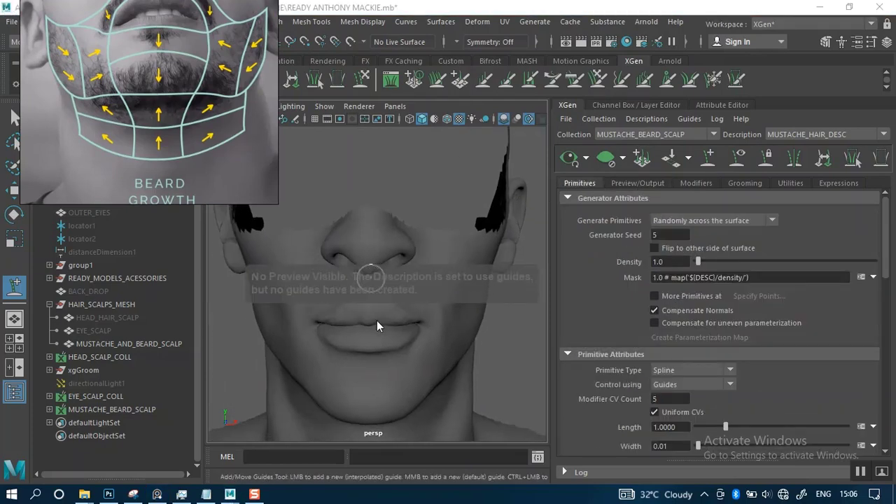
scroll(390, 314, "up", 3)
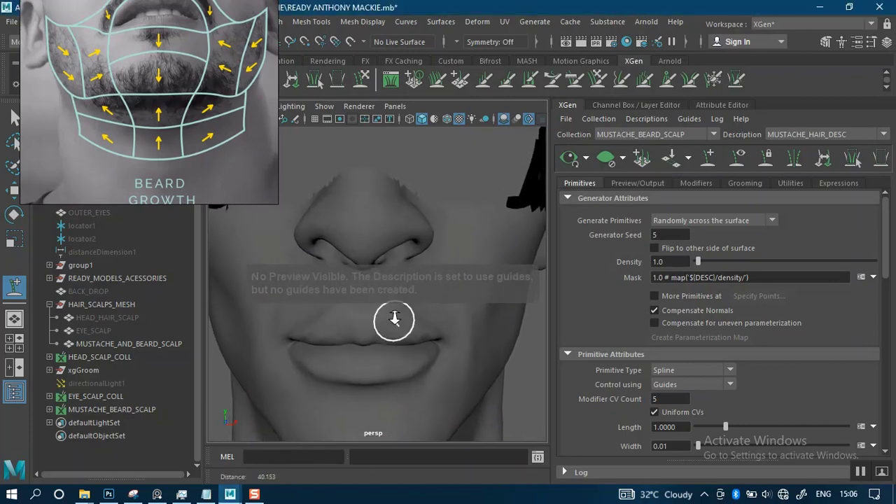
scroll(394, 320, "down", 1)
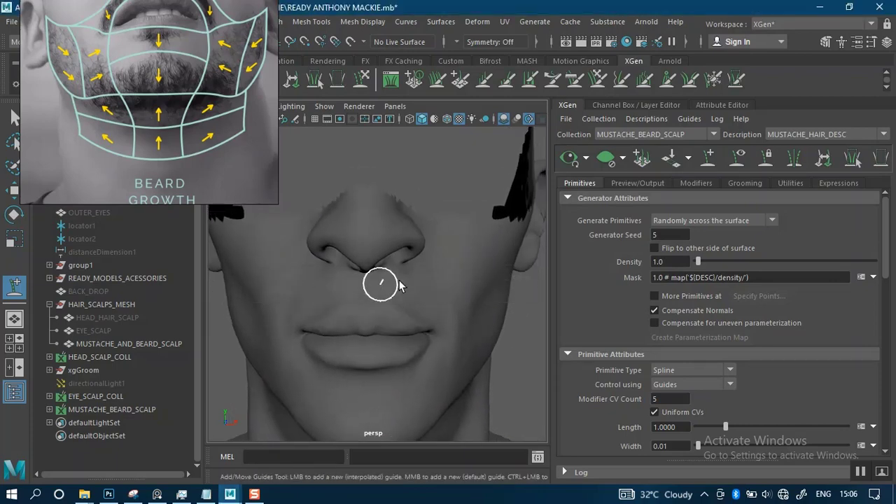
middle_click_drag(330, 310, 356, 291, "alt")
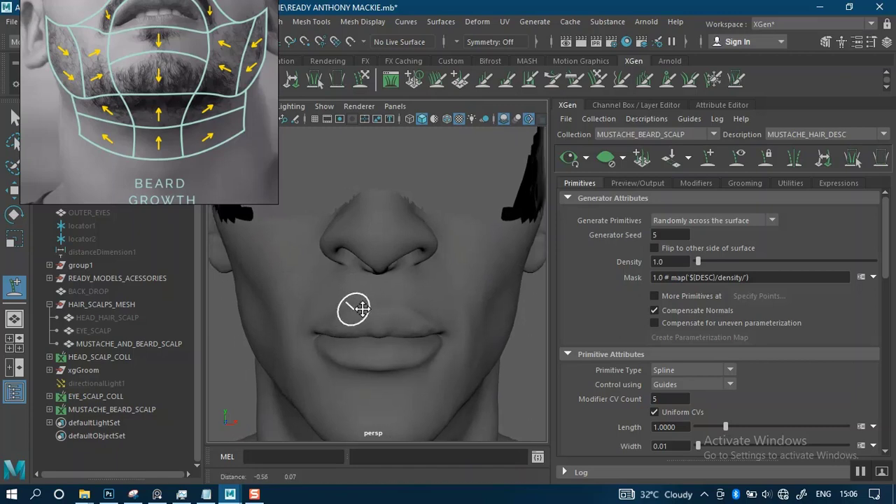
scroll(362, 308, "up", 4)
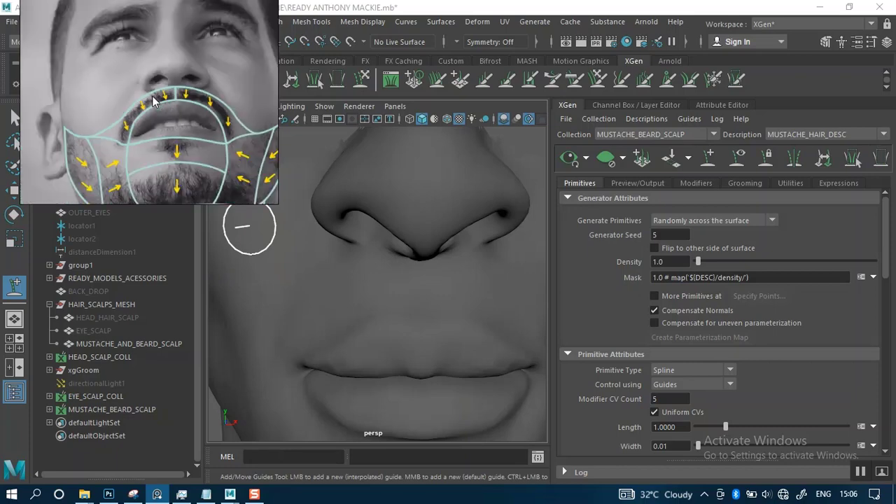
scroll(154, 105, "down", 5)
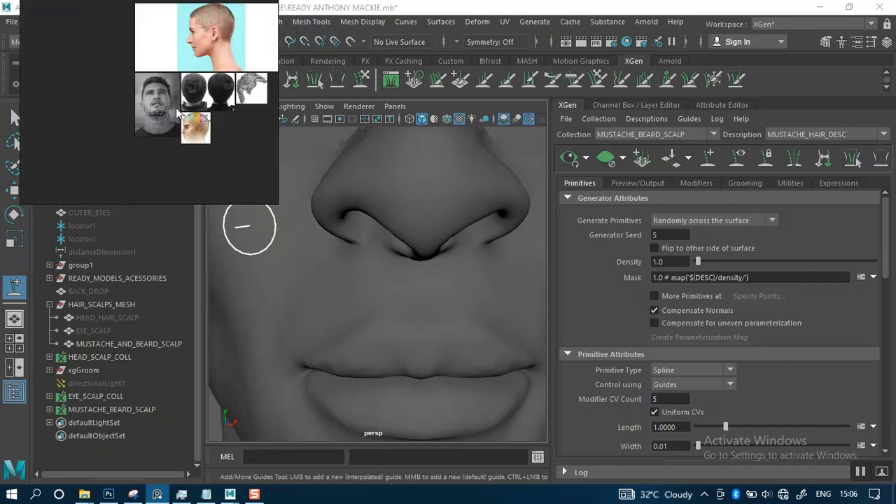
middle_click_drag(178, 111, 172, 126)
key("space")
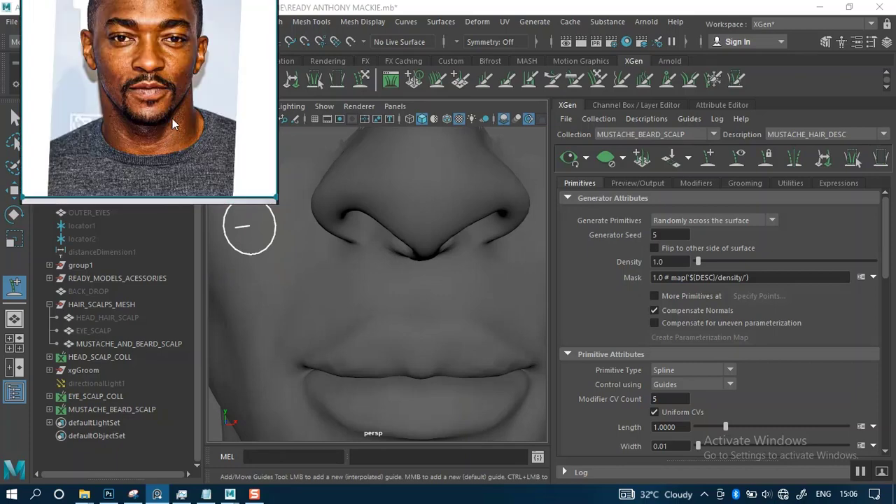
scroll(172, 122, "up", 8)
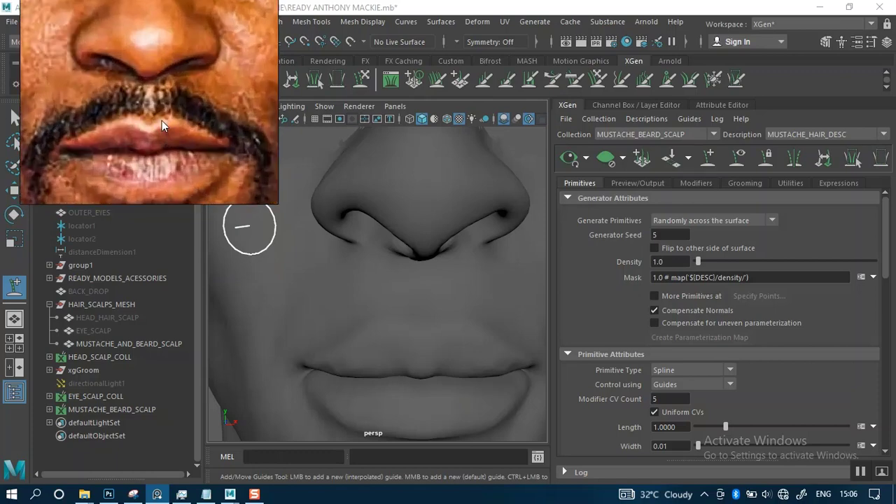
middle_click_drag(162, 120, 183, 117)
scroll(193, 118, "down", 2)
scroll(180, 120, "down", 1)
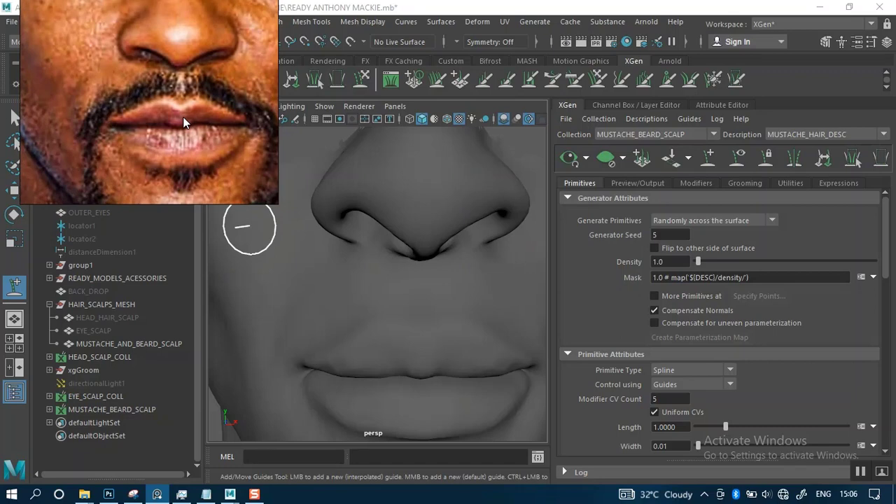
scroll(183, 122, "down", 1)
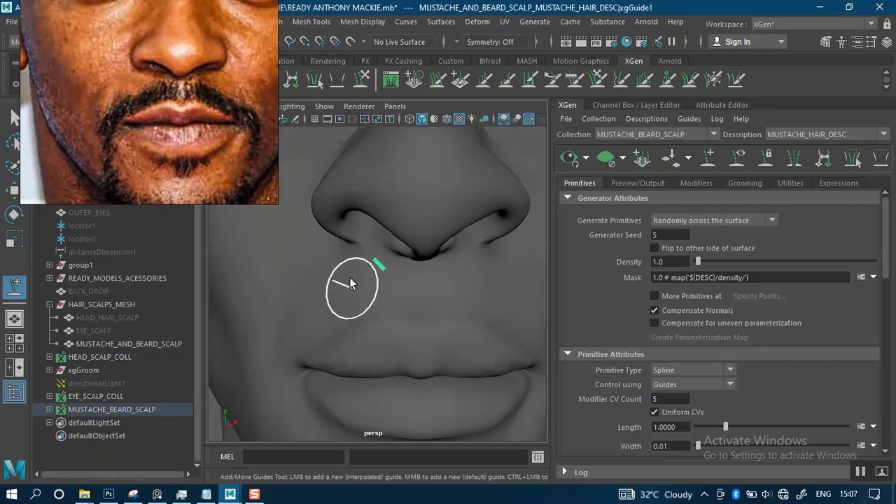
Step: Examine the new guide and the upper lip from several angles against the moustache in the portrait
left_click_drag(352, 275, 375, 275, "alt")
middle_click_drag(374, 274, 370, 255, "alt")
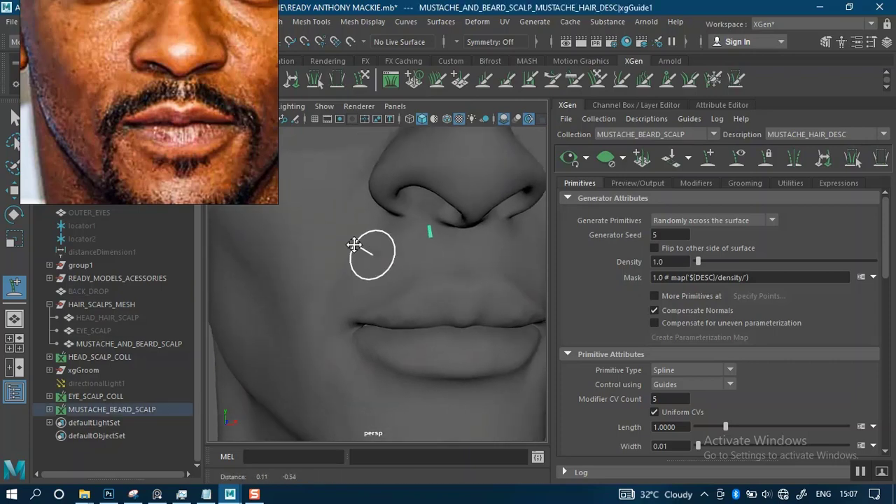
middle_click_drag(157, 138, 154, 115)
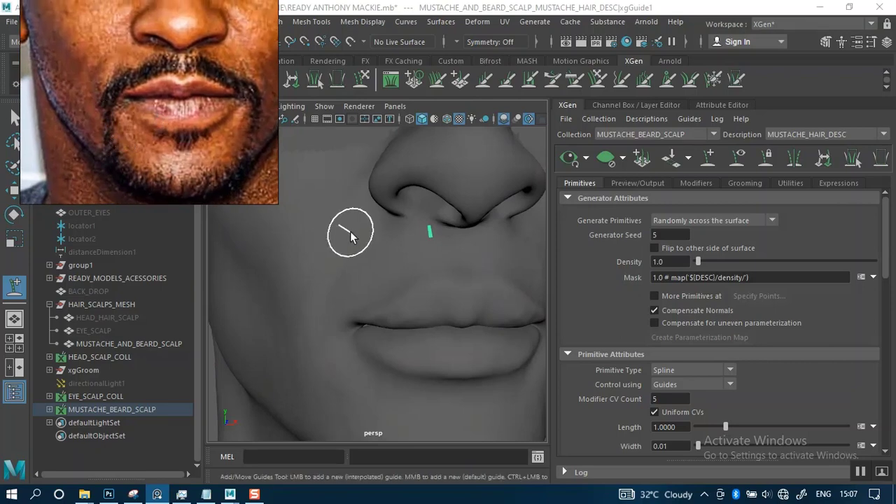
mouse_move(373, 266)
right_mouse_down("alt")
mouse_move(374, 290)
mouse_move(375, 264)
right_mouse_up("alt")
mouse_move(375, 263)
middle_mouse_down("alt")
mouse_move(382, 244)
mouse_move(373, 238)
mouse_move(378, 245)
middle_mouse_up("alt")
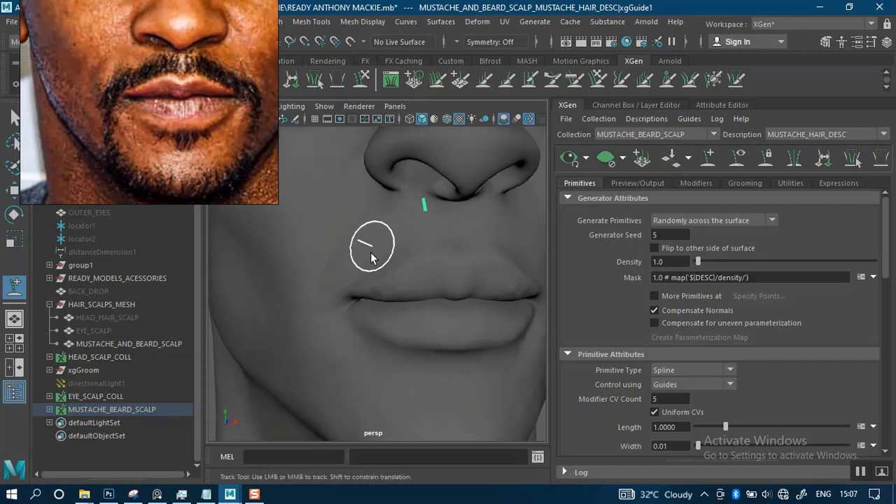
mouse_move(369, 244)
right_mouse_down("alt")
mouse_move(380, 233)
mouse_move(375, 261)
mouse_move(366, 236)
right_mouse_up("alt")
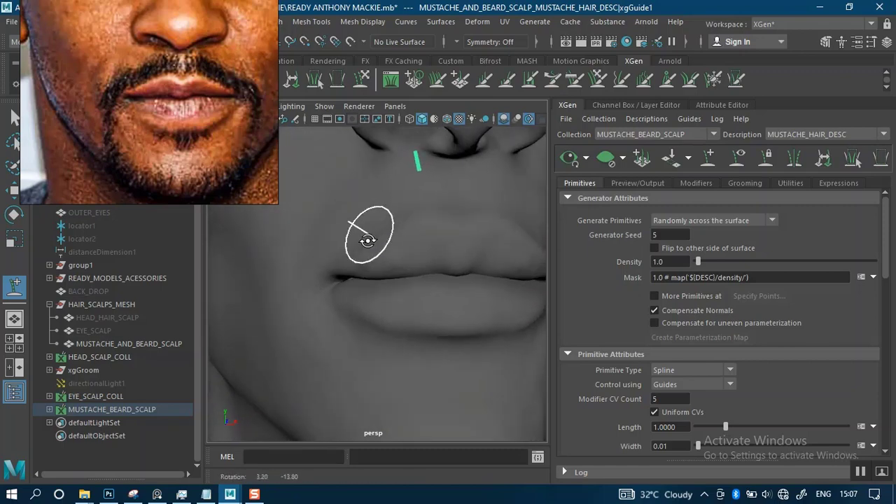
middle_click_drag(366, 236, 370, 245, "alt")
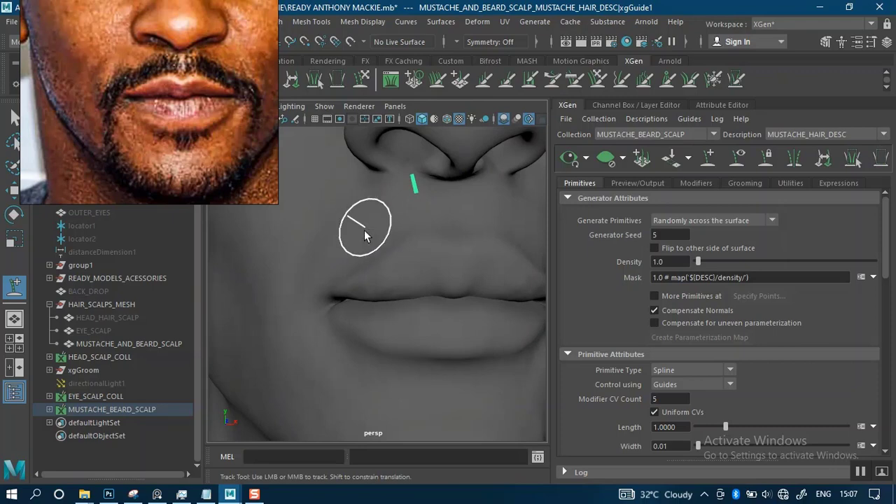
right_click_drag(364, 233, 388, 233, "alt")
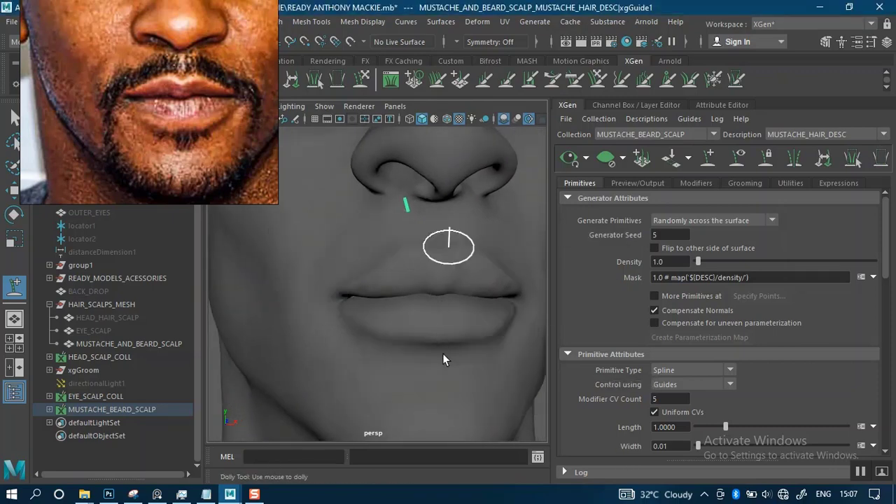
Step: Frame the guide in the full-size front view and examine its placement relative to the nose, lips and jaw
key("space")
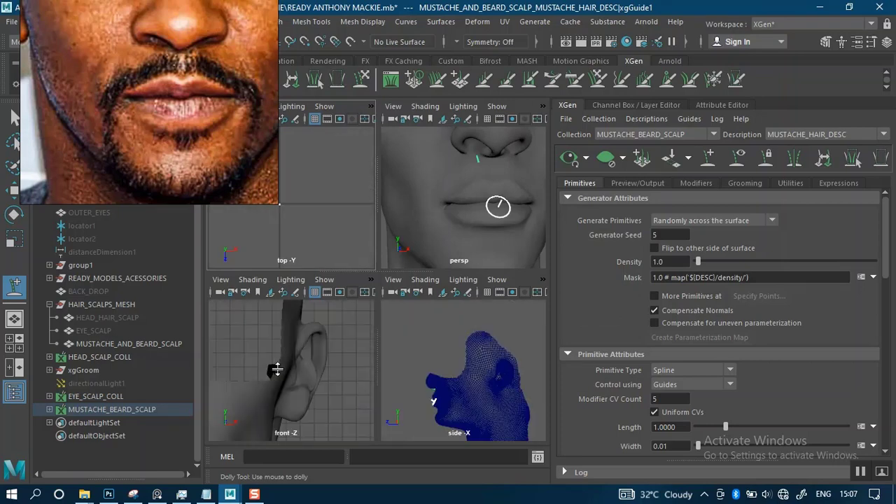
key("f")
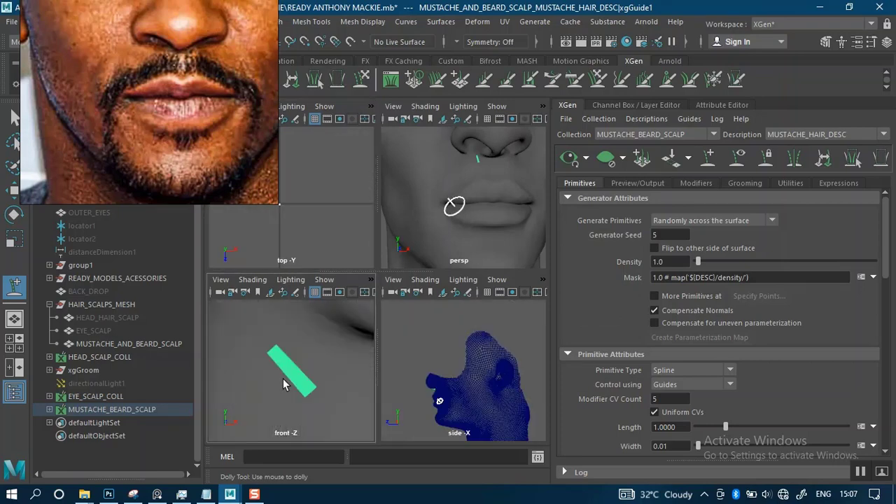
key("space")
scroll(370, 348, "down", 5)
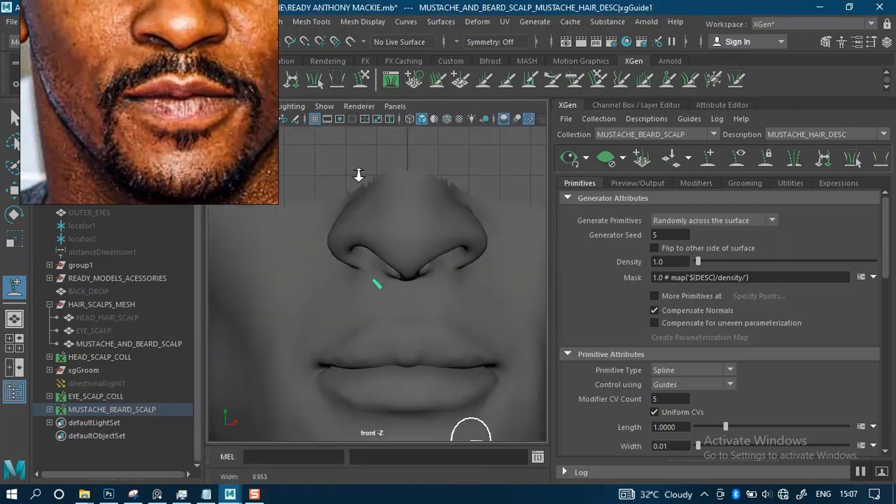
scroll(338, 316, "up", 2)
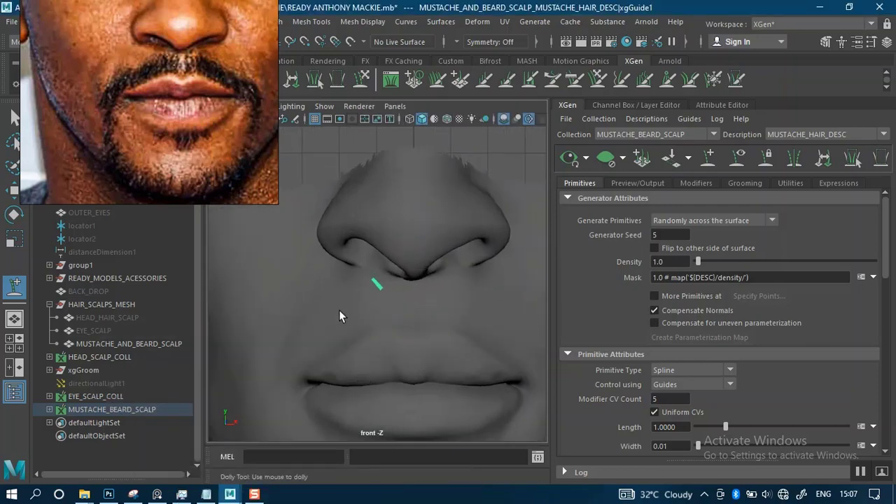
scroll(346, 254, "down", 2)
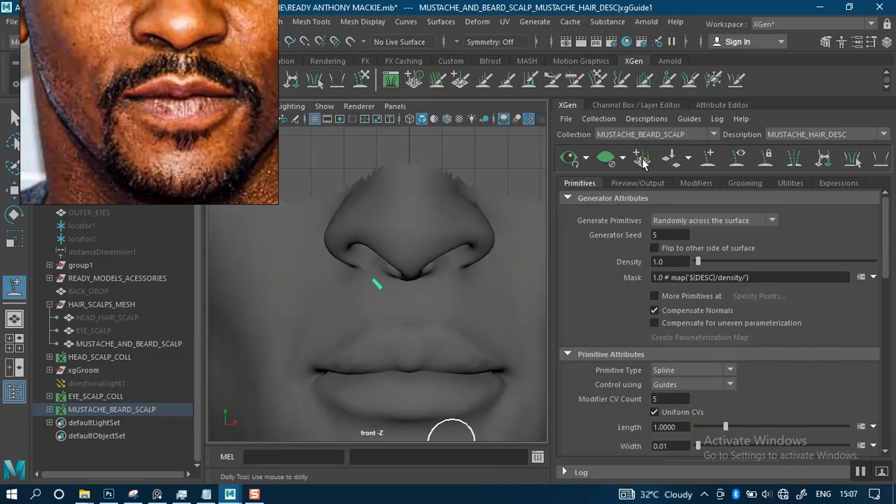
scroll(341, 297, "up", 1)
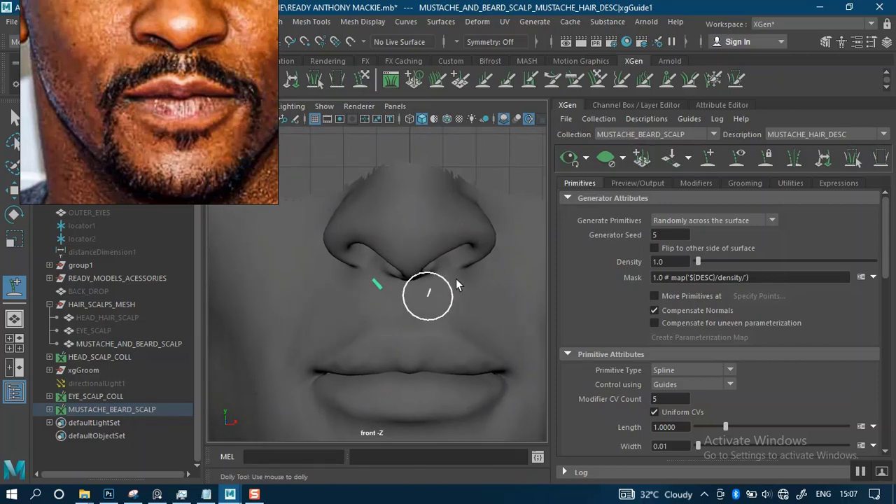
scroll(374, 259, "down", 3)
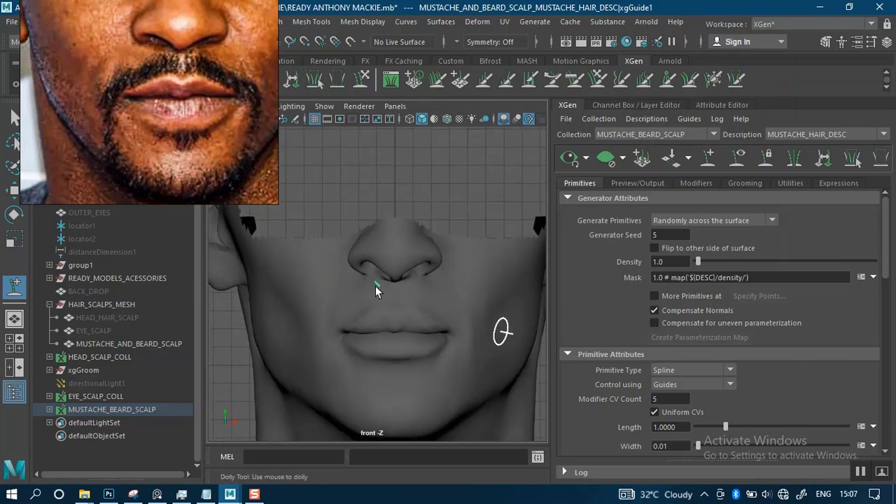
scroll(377, 287, "up", 3)
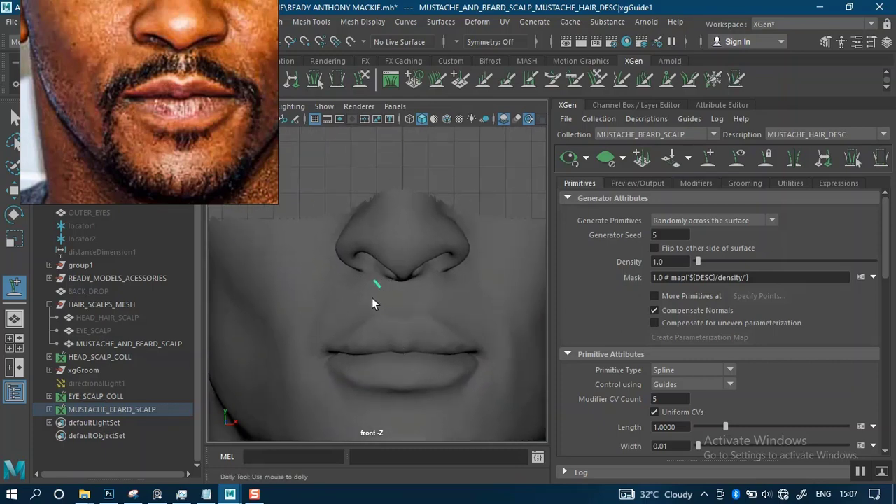
right_click_drag(373, 290, 363, 243, "alt")
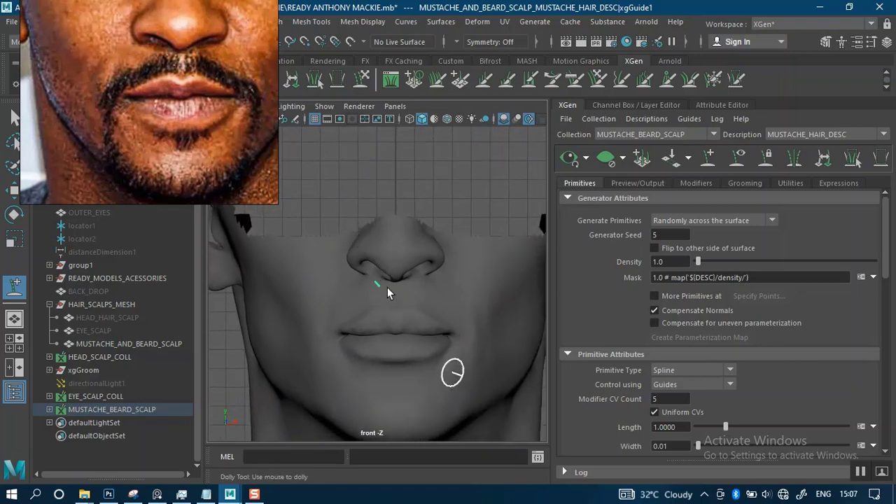
mouse_move(386, 287)
right_mouse_down("alt")
mouse_move(389, 332)
mouse_move(390, 254)
mouse_move(382, 272)
mouse_move(380, 244)
mouse_move(366, 344)
mouse_move(367, 285)
right_mouse_up("alt")
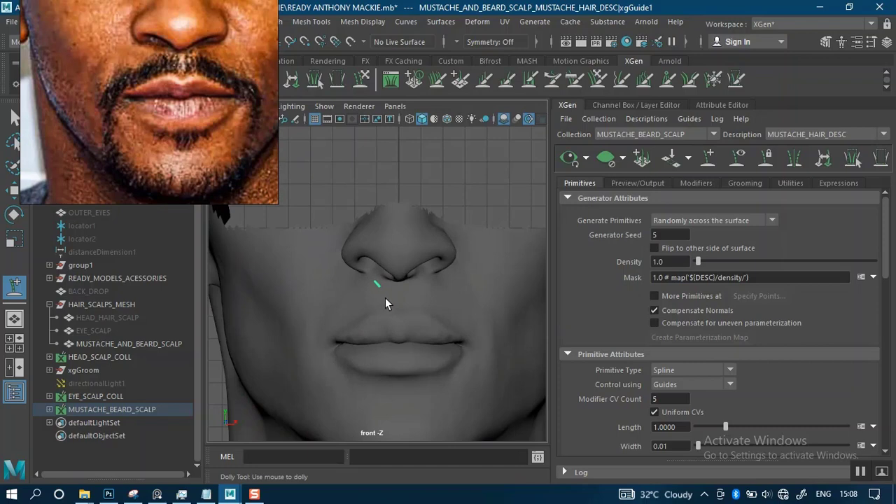
Step: Return to the four-view layout and check the guide around the mouth in the perspective view
key("space")
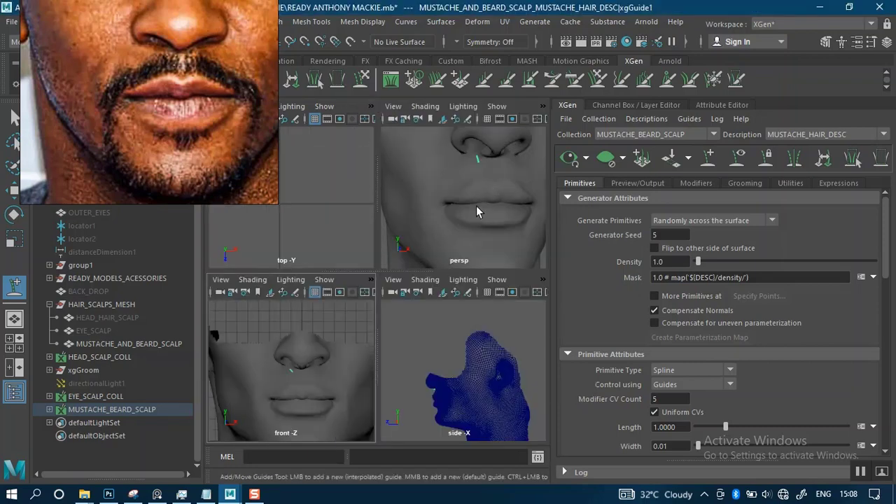
right_click_drag(476, 212, 470, 203, "alt")
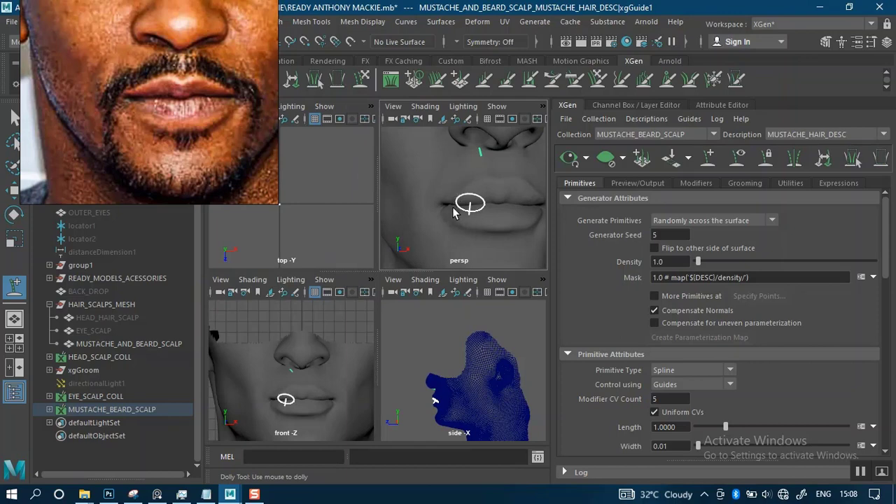
scroll(454, 204, "down", 1)
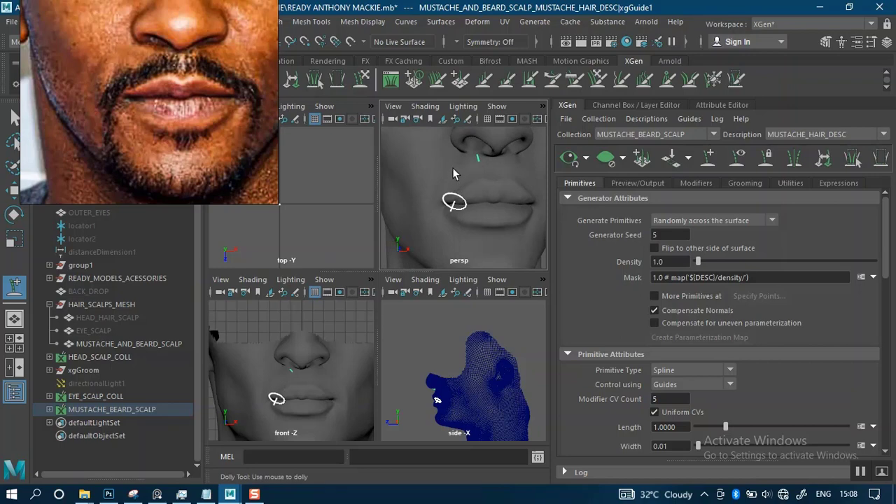
Step: Place a second guide on the cheek beside the nostril and check its position in the full-size perspective view
left_click(446, 175)
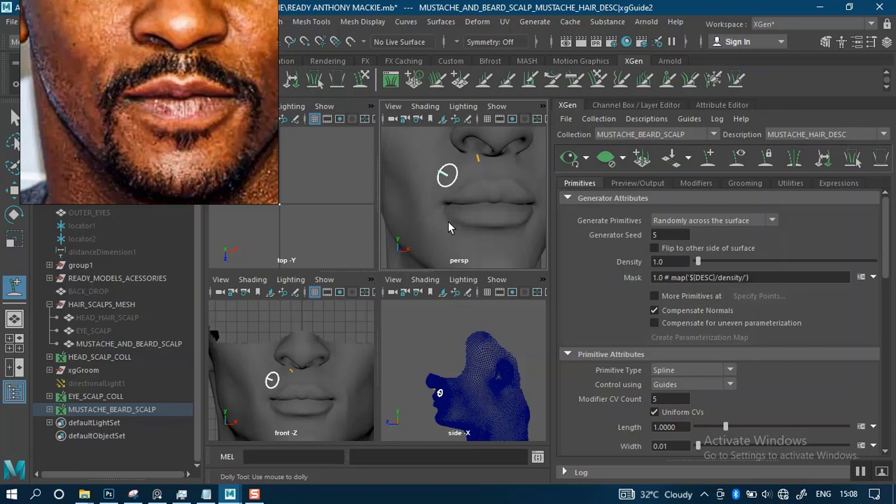
key("space")
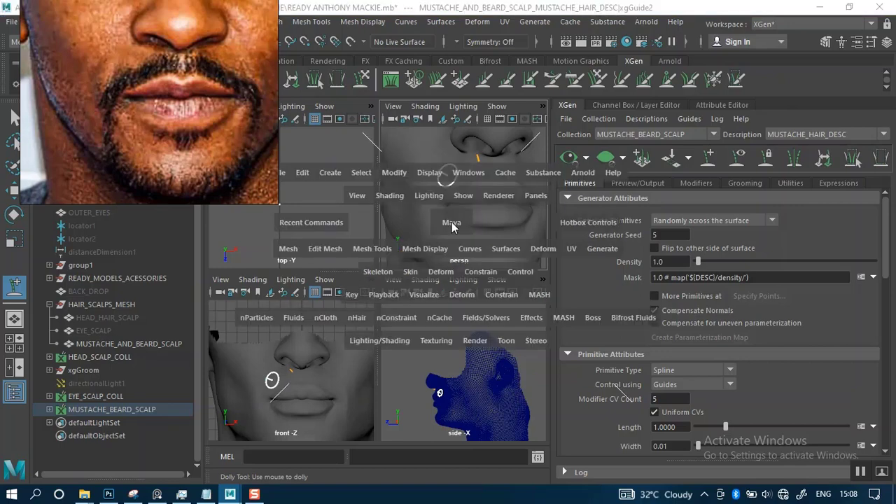
left_click_drag(435, 254, 460, 216)
right_click_drag(459, 216, 438, 244, "alt")
middle_click_drag(438, 243, 425, 238, "alt")
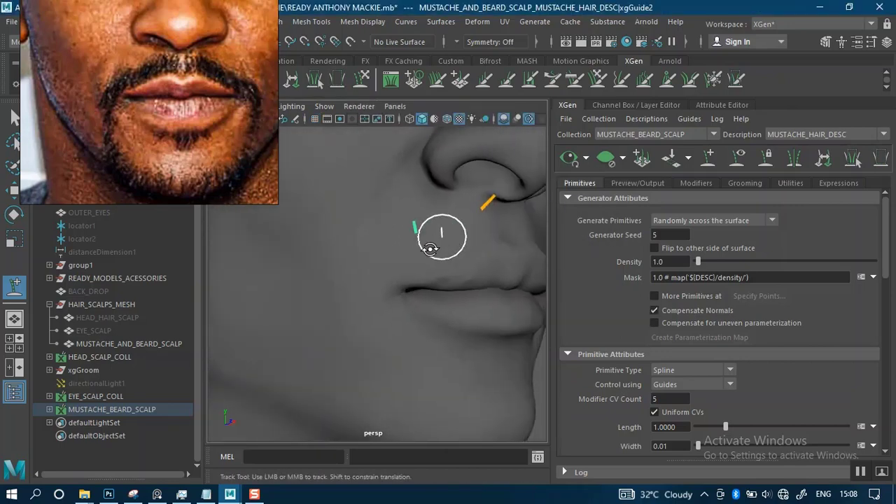
left_click_drag(442, 235, 413, 257, "alt")
middle_click_drag(438, 212, 437, 204, "alt")
left_click_drag(421, 234, 419, 232, "alt")
middle_click_drag(420, 233, 413, 224, "alt")
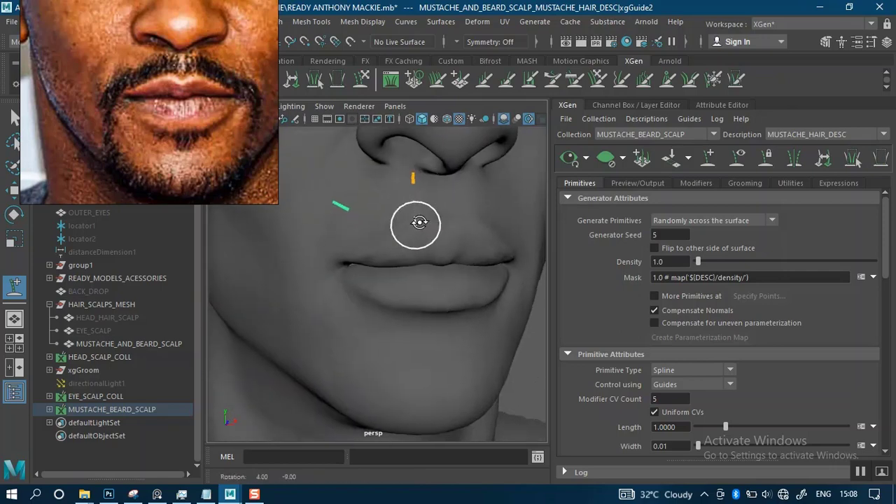
Step: Re-place the second guide closer to the nostril, and add two guides down the cheek outside the mouth corner
left_click(361, 202)
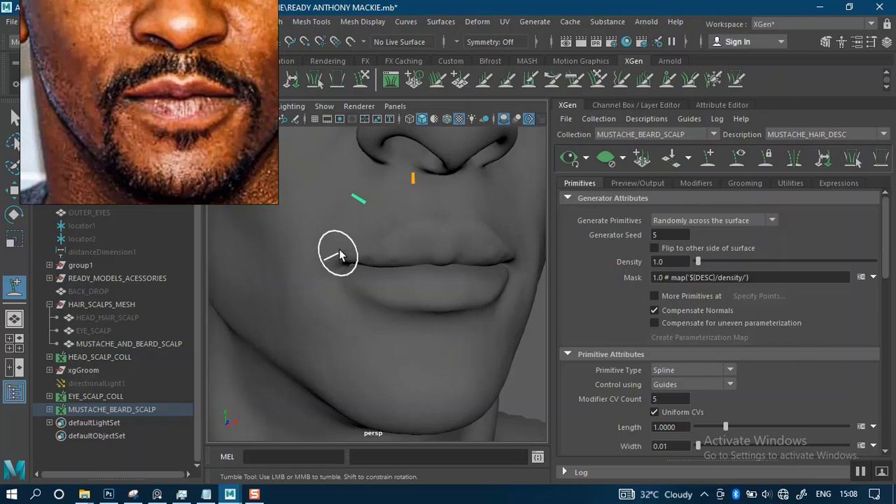
key("ctrl+z")
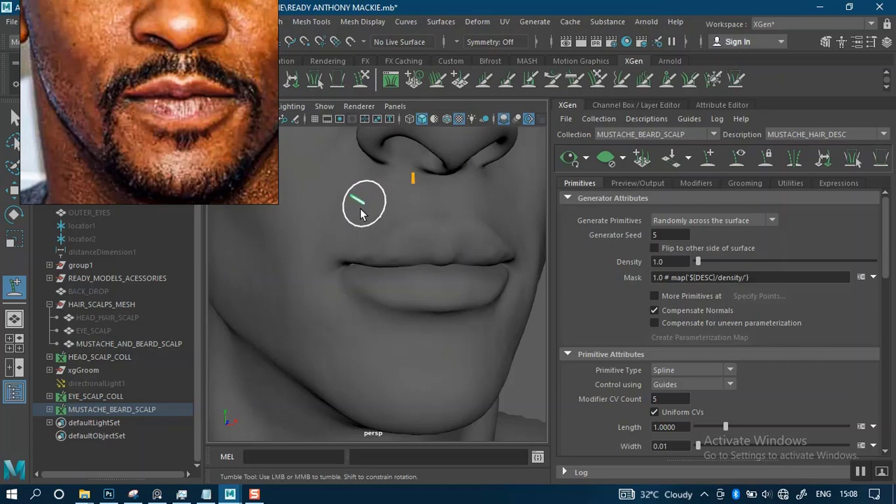
left_click(360, 201)
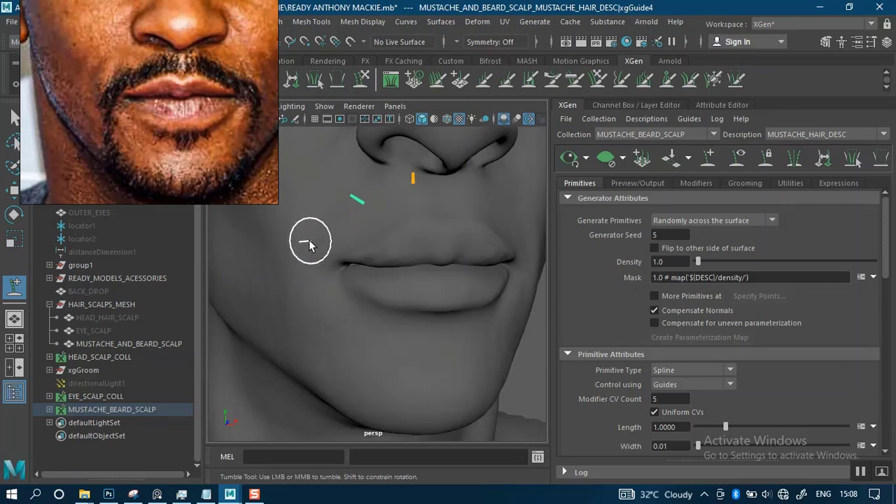
left_click(308, 244)
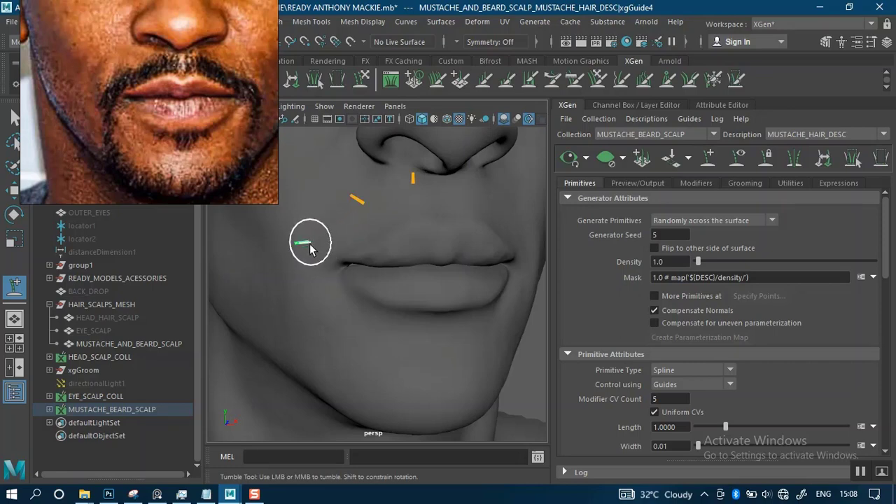
left_click(306, 288)
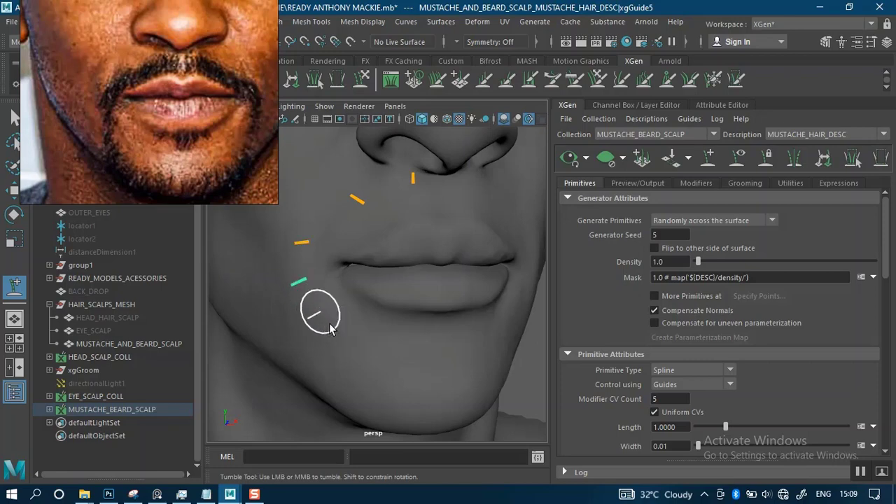
Step: Add another guide below the outer row, level with the lower lip's underside, and check the row from the front
right_click_drag(398, 300, 382, 256, "alt")
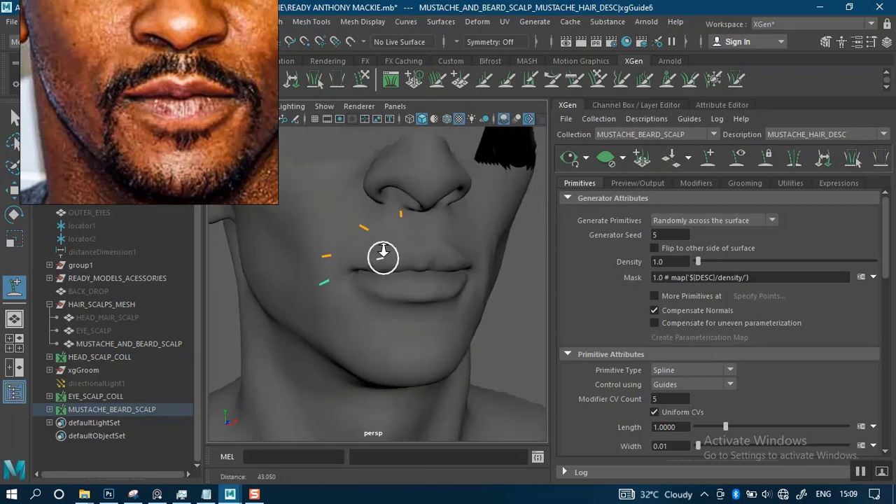
left_click_drag(441, 263, 404, 268, "alt")
middle_click_drag(388, 257, 408, 237, "alt")
right_click_drag(404, 235, 399, 297, "alt")
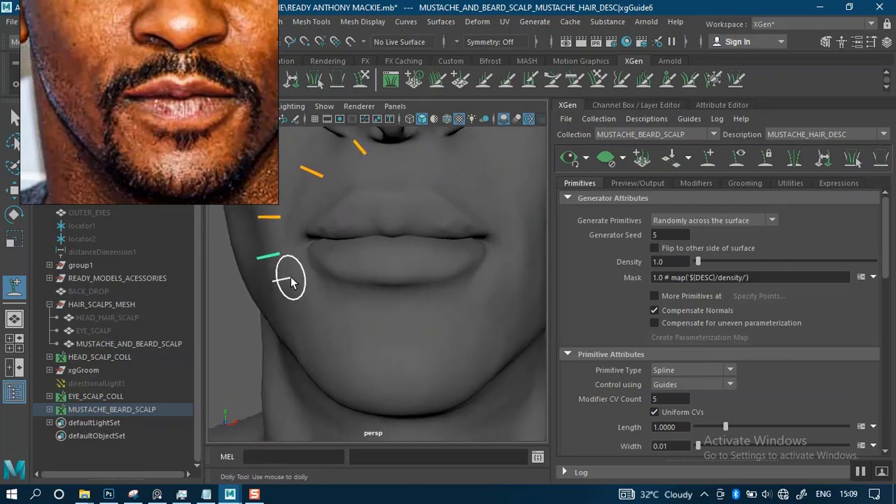
left_click_drag(298, 280, 306, 266, "alt")
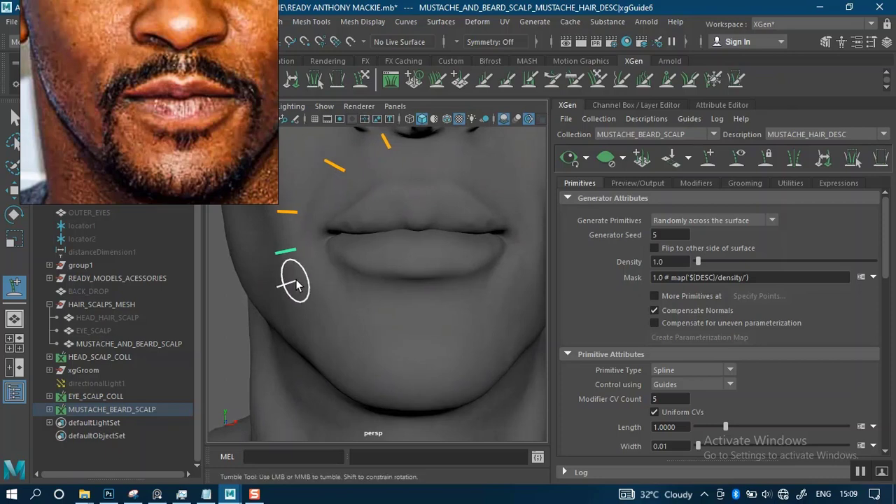
mouse_move(419, 282)
left_mouse_down("alt")
mouse_move(401, 259)
mouse_move(466, 247)
mouse_move(394, 256)
mouse_move(412, 260)
mouse_move(412, 274)
mouse_move(427, 269)
left_mouse_up("alt")
middle_click_drag(427, 269, 404, 308, "alt")
right_click_drag(404, 305, 400, 274, "alt")
mouse_move(401, 274)
left_mouse_down("alt")
mouse_move(450, 270)
mouse_move(412, 264)
left_mouse_up("alt")
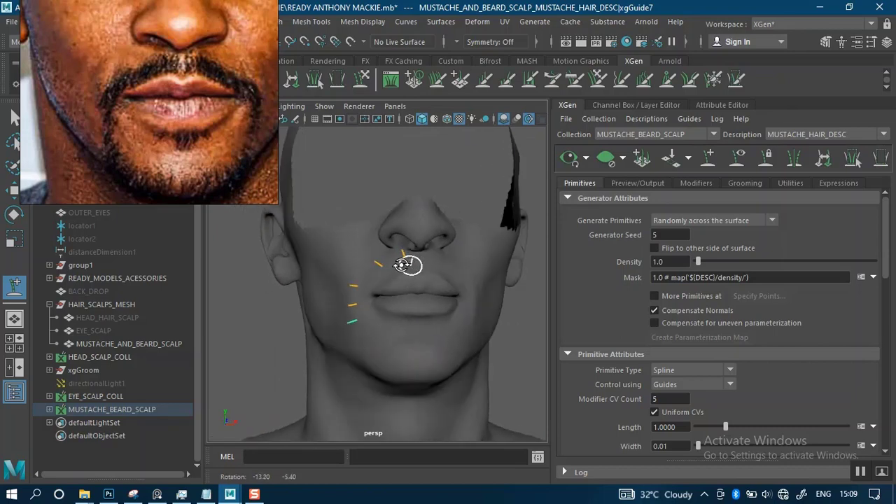
Step: Start an inner row on the upper lip with one guide beneath the nostril guide and one beneath the second guide
right_click_drag(412, 264, 439, 310, "alt")
left_click_drag(430, 256, 433, 273, "alt")
right_click_drag(420, 234, 426, 269, "alt")
middle_click_drag(425, 269, 419, 237, "alt")
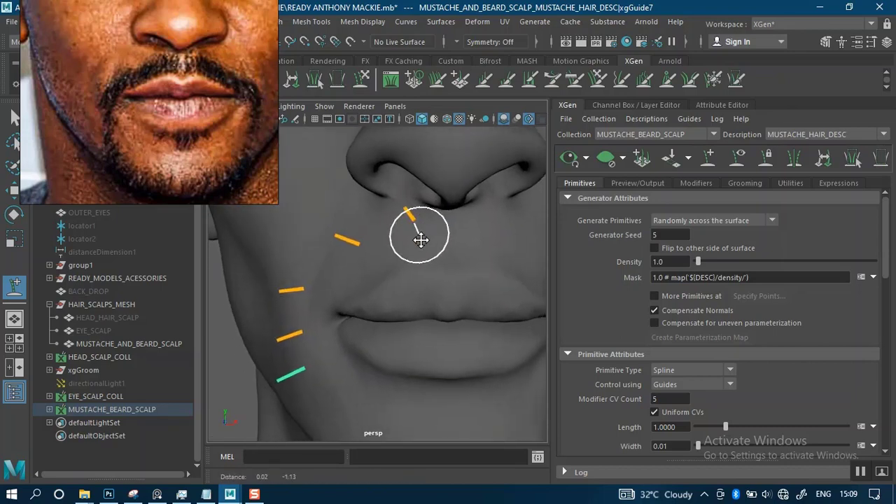
right_click_drag(420, 242, 421, 276, "alt")
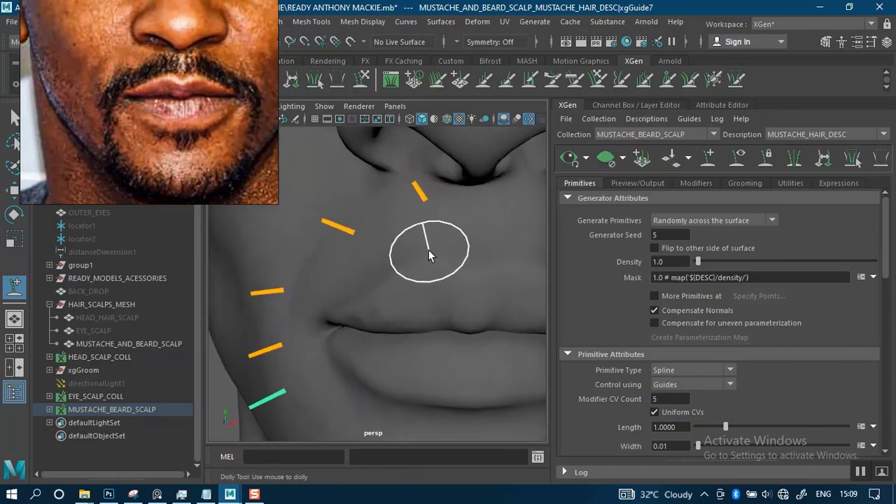
left_click(425, 258)
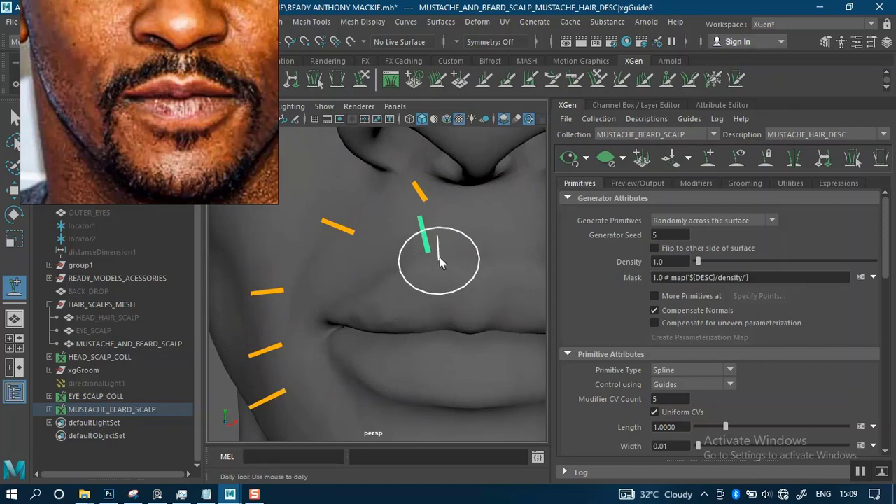
key("ctrl+z")
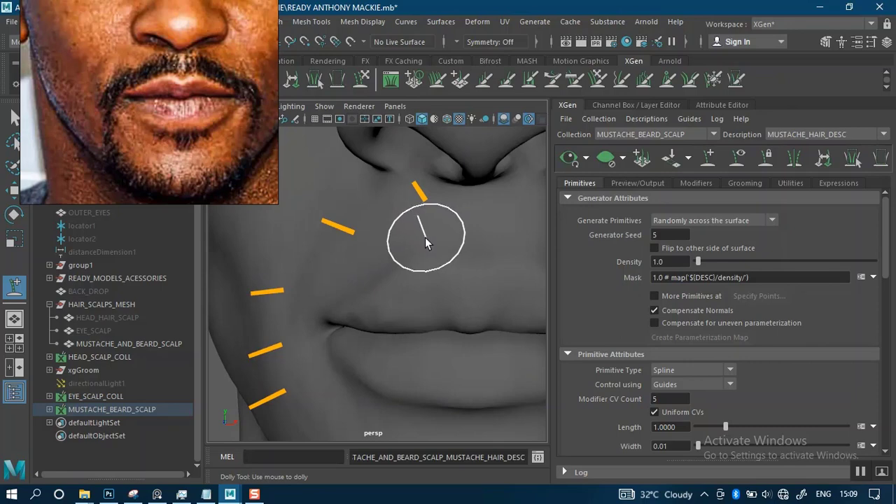
left_click(424, 241)
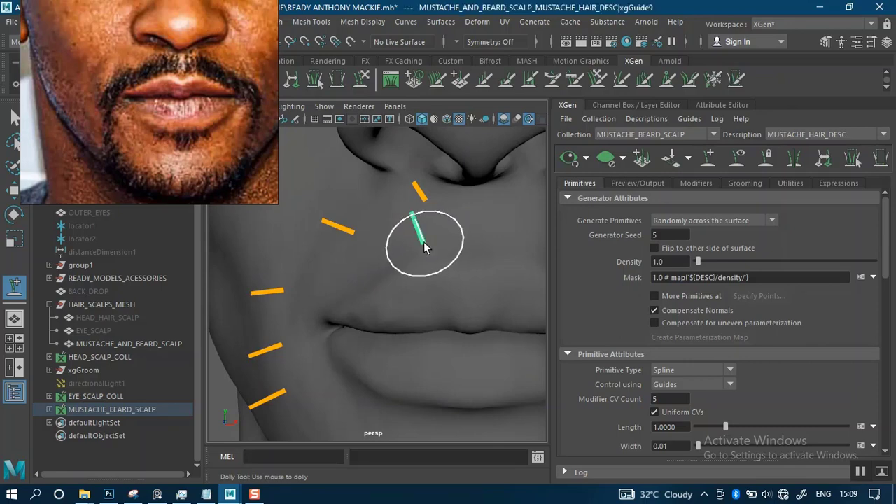
left_click(362, 269)
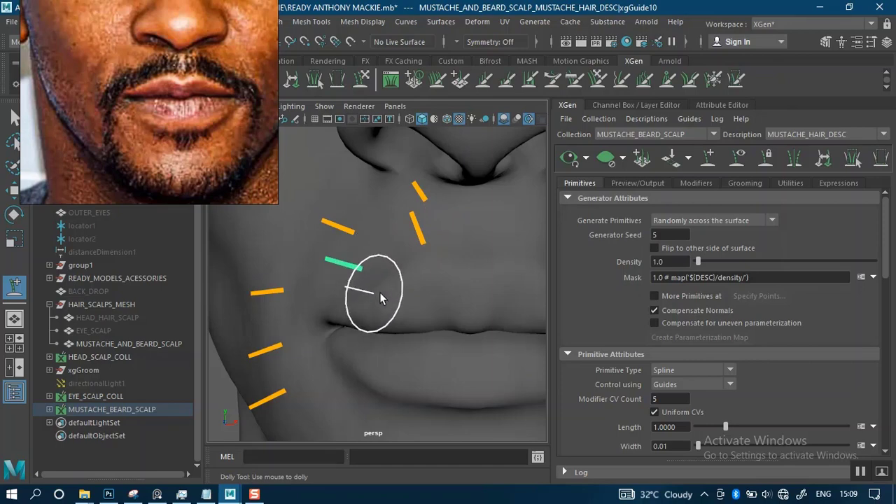
Step: Continue the inner row with three guides running down beside the mouth corner, next to the outer row's guides
left_click_drag(379, 291, 413, 283, "alt")
middle_click_drag(531, 236, 443, 254, "alt")
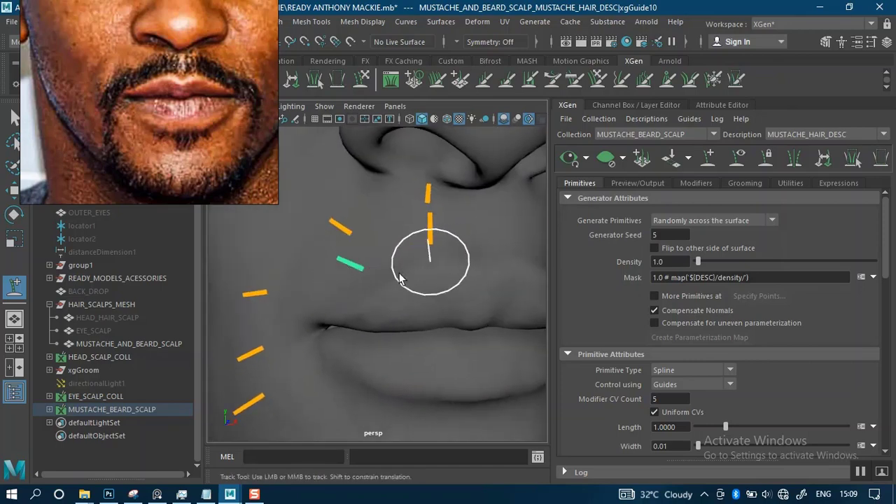
left_click_drag(376, 267, 400, 235, "alt")
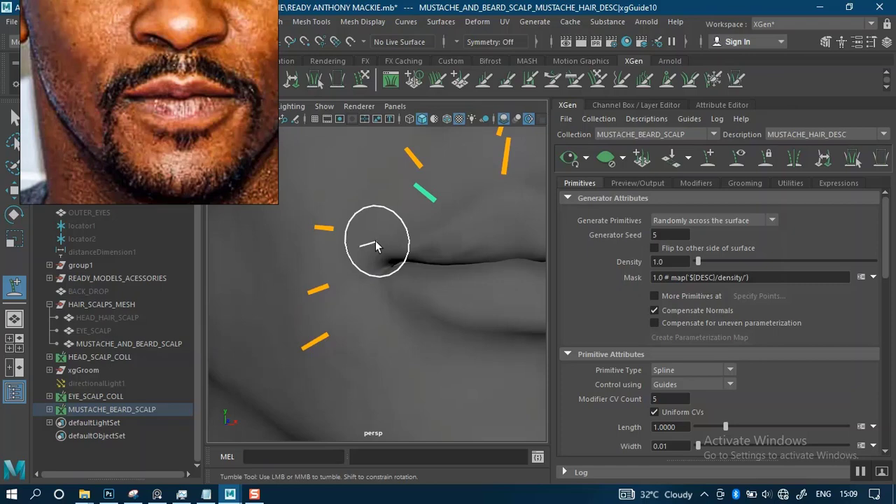
left_click(368, 244)
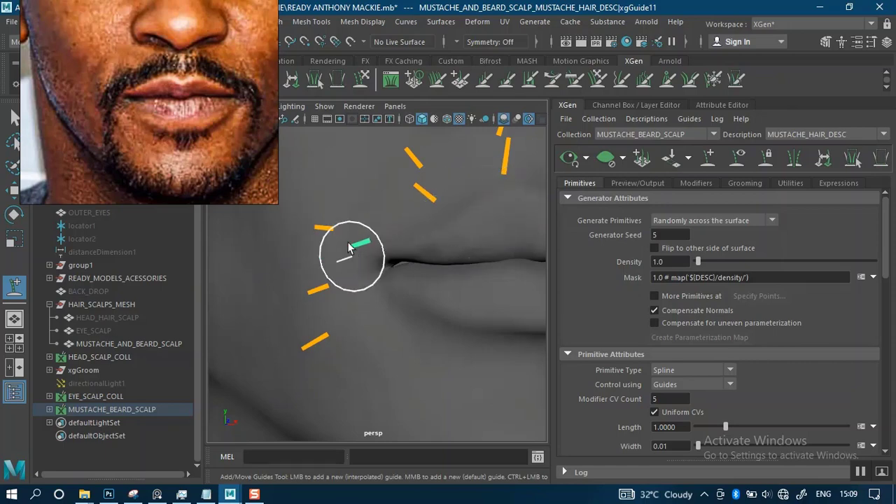
left_click(341, 283)
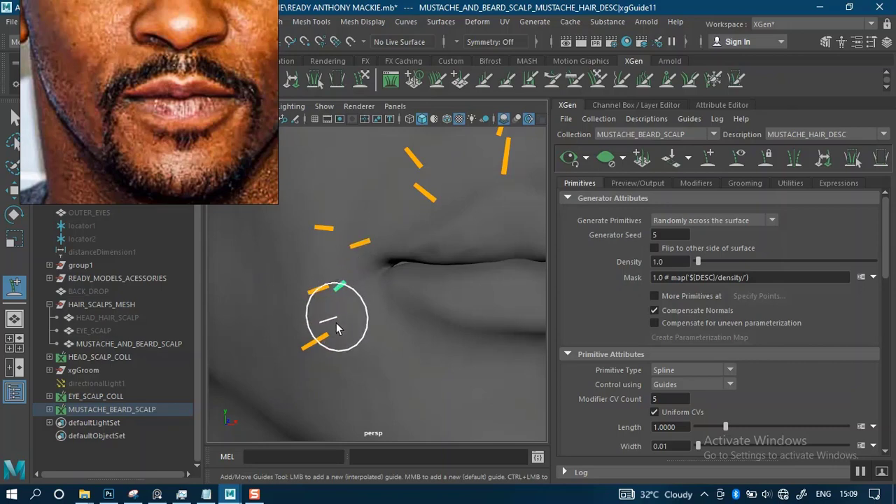
left_click(339, 326)
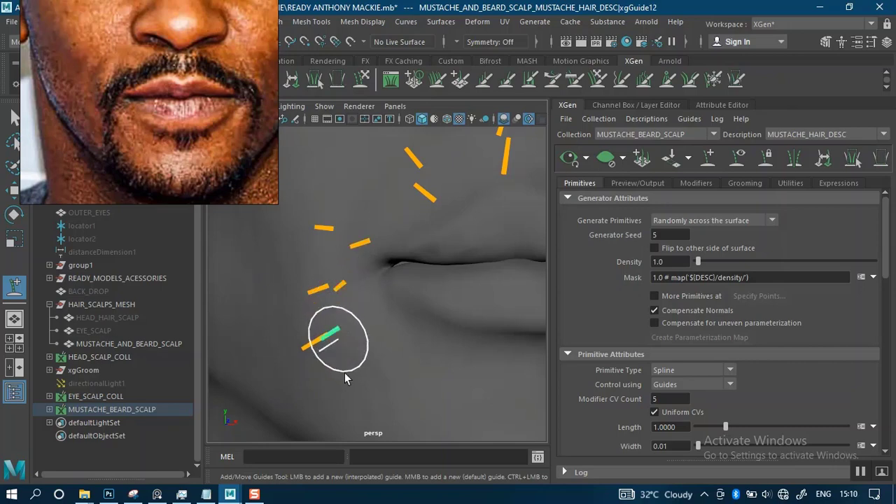
Step: Select all the moustache guides and rebuild them with a CV count of 8
scroll(378, 277, "down", 4)
left_click_drag(439, 264, 413, 266, "alt")
scroll(426, 300, "up", 5)
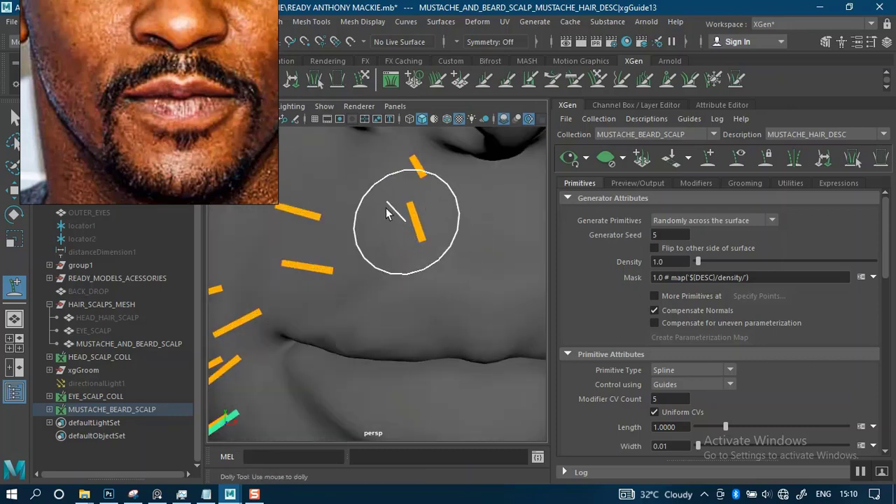
scroll(364, 168, "down", 5)
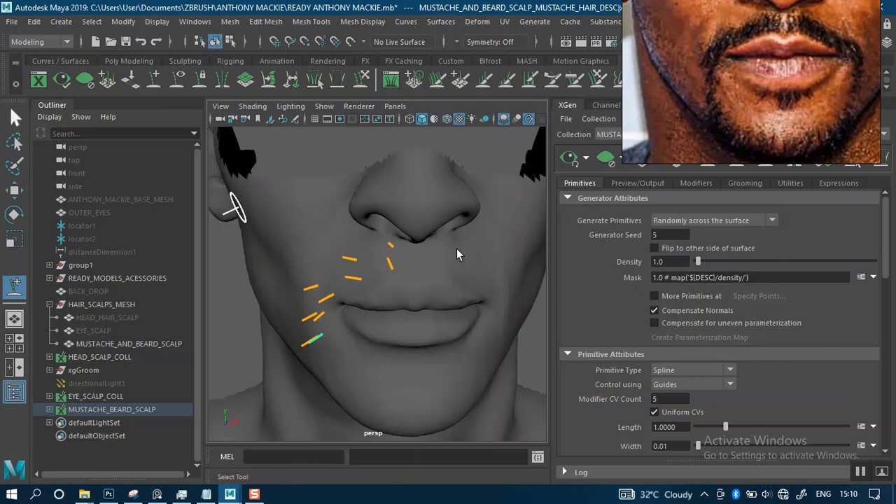
key("q")
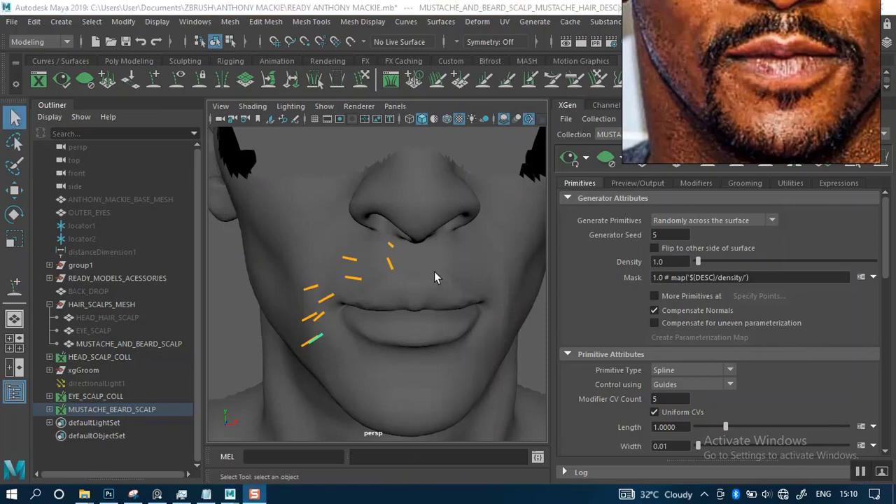
left_click_drag(330, 246, 291, 234, "alt")
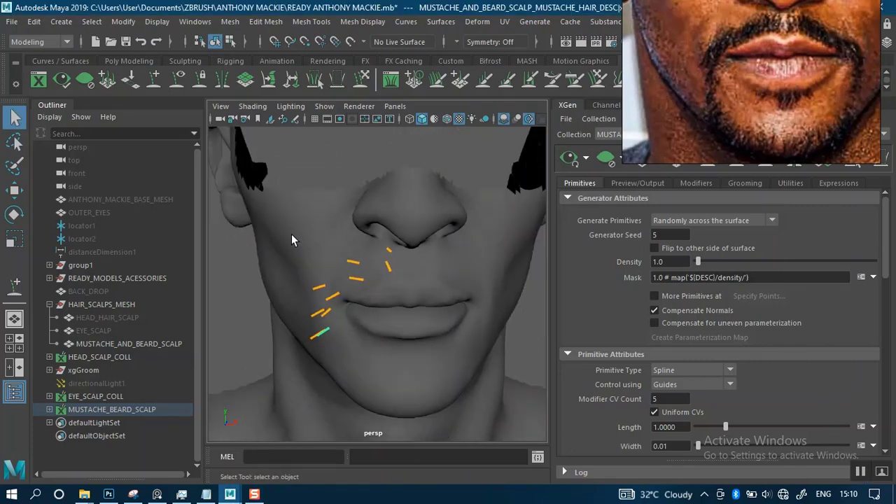
left_click_drag(346, 298, 425, 355)
left_click_drag(884, 269, 887, 368)
left_click(668, 304)
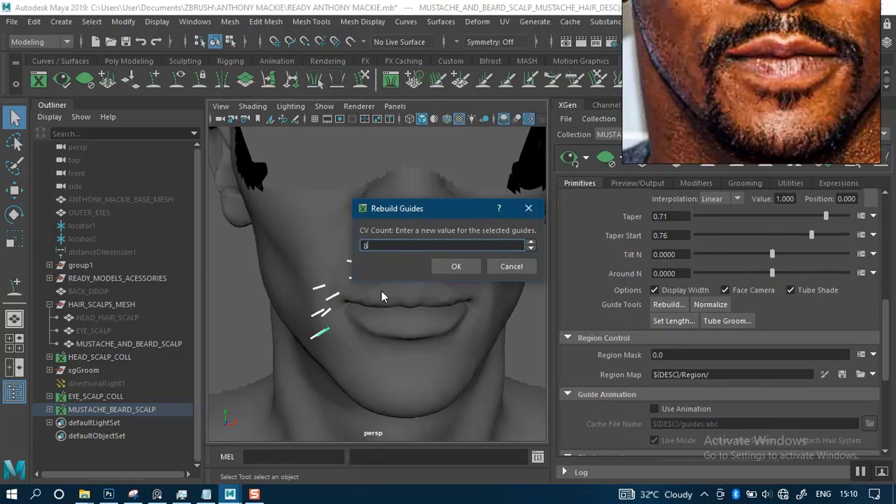
left_click(459, 267)
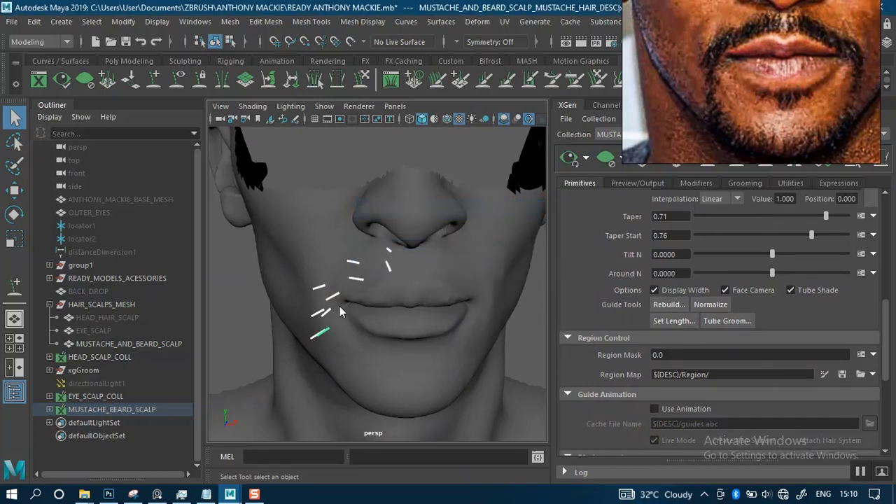
Step: Clear the selection and examine the rebuilt guides around the mouth from the front
scroll(326, 311, "up", 5)
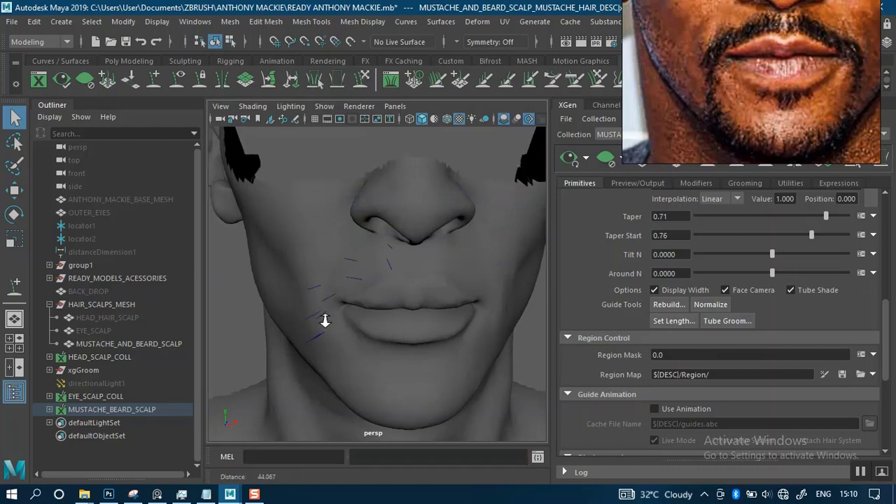
left_click(353, 297)
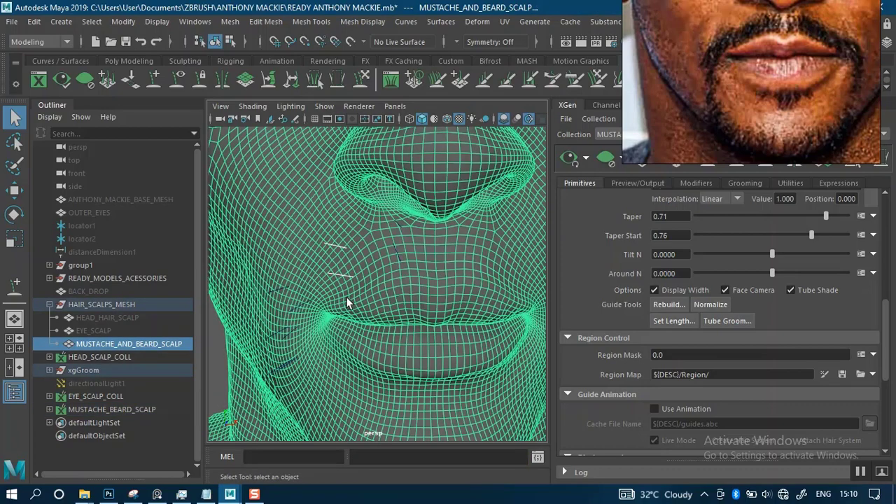
scroll(346, 297, "down", 5)
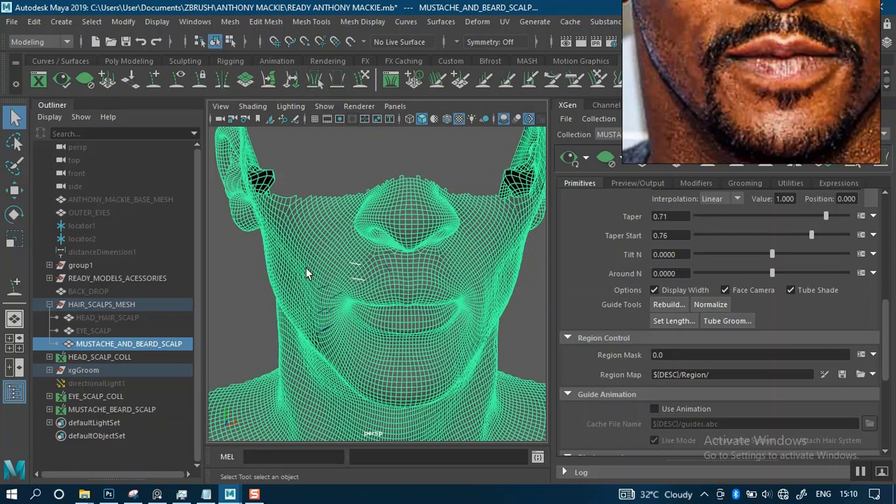
left_click(257, 319)
left_click_drag(255, 319, 243, 303, "alt")
right_click_drag(269, 280, 282, 305, "alt")
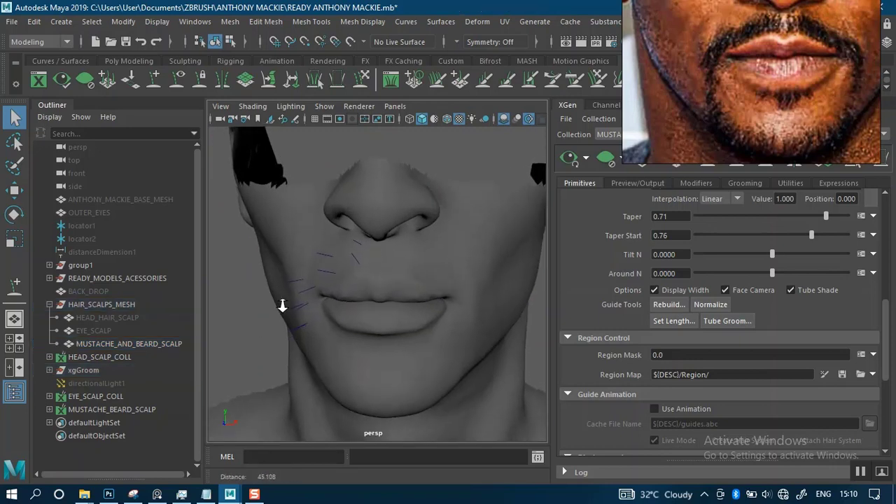
Step: Move the reference photo off the XGen collection and description settings
left_click_drag(739, 107, 526, 54)
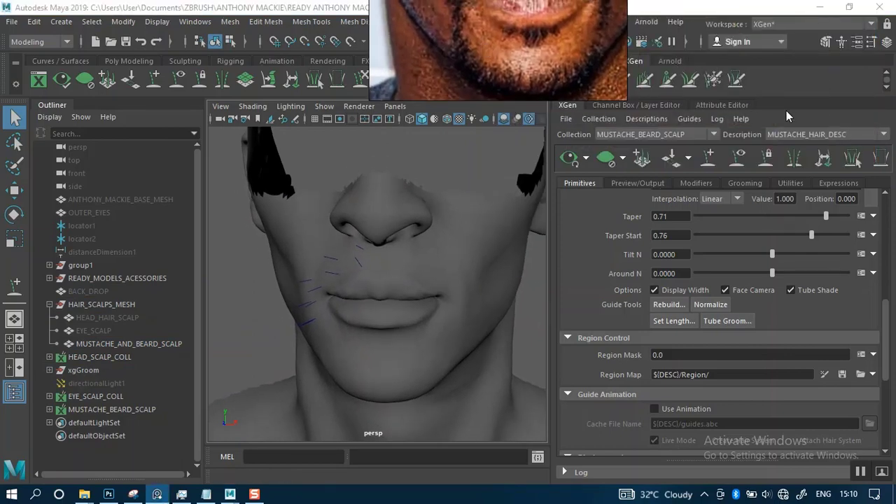
Step: Select the moustache curves without the scalp mesh and try converting them into guides with Curves To Guides
left_click(788, 183)
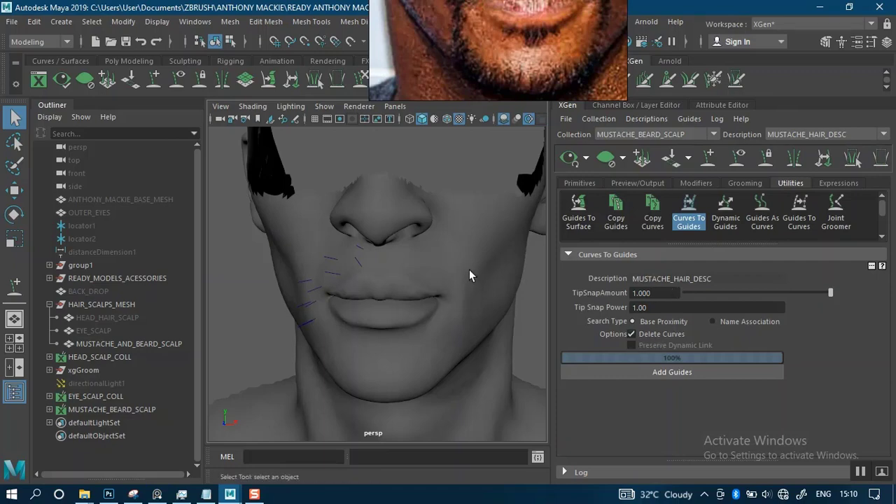
left_click(688, 210)
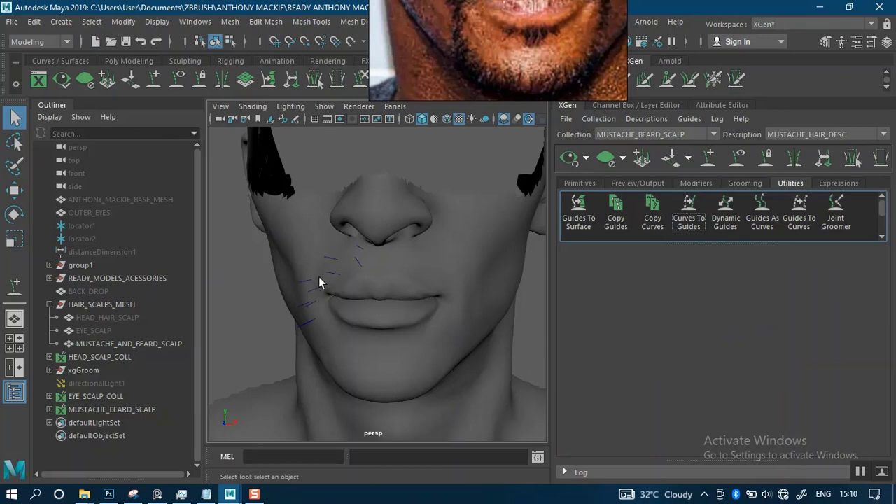
left_click_drag(286, 266, 301, 267, "alt")
left_click_drag(264, 206, 400, 391)
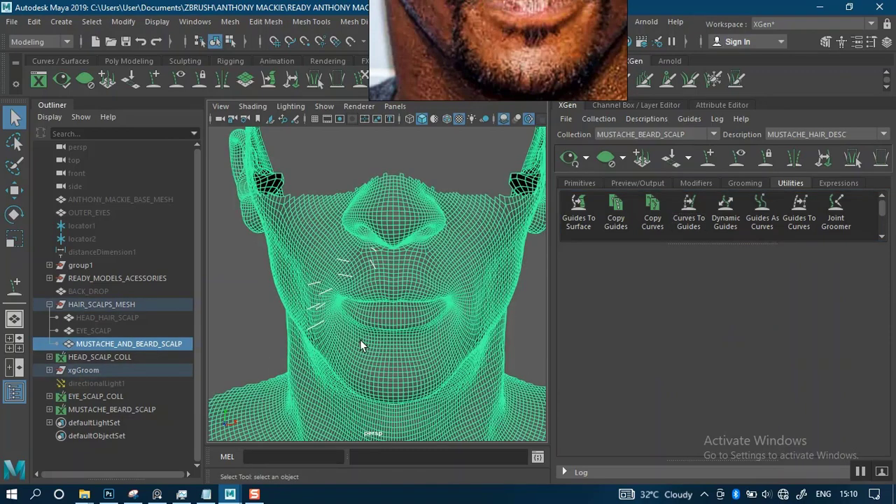
left_click_drag(330, 225, 346, 221, "ctrl")
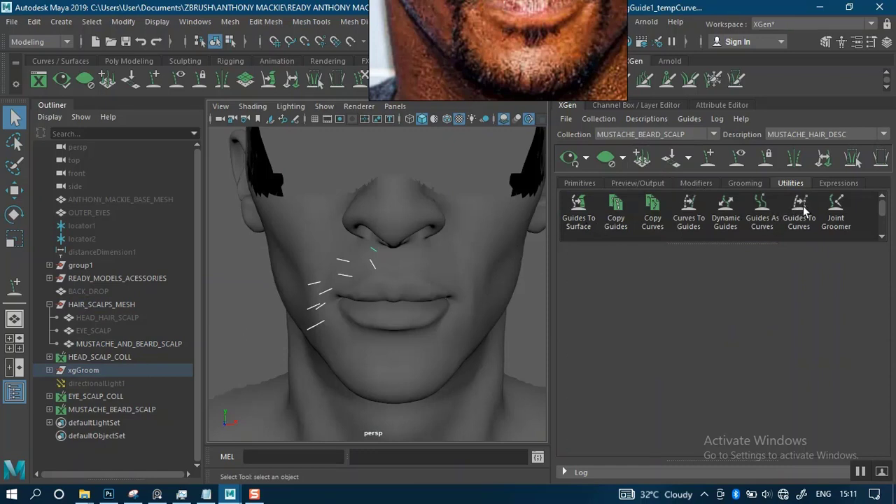
left_click(692, 207)
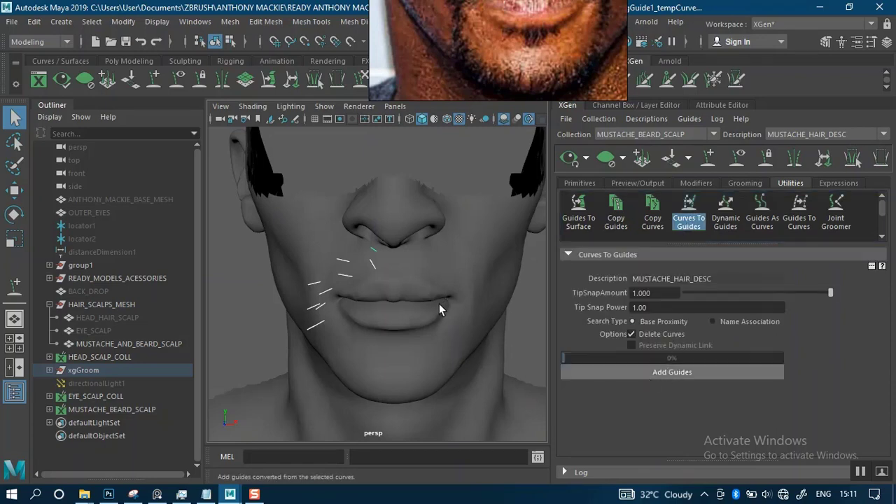
Step: Rebuild the selected moustache guides with a CV count of 5
left_click(580, 186)
left_click(790, 182)
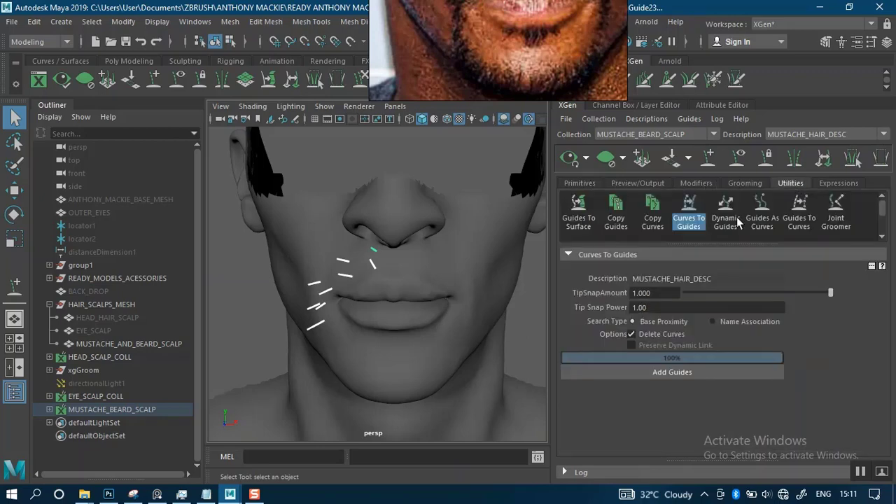
left_click(689, 211)
left_click(580, 183)
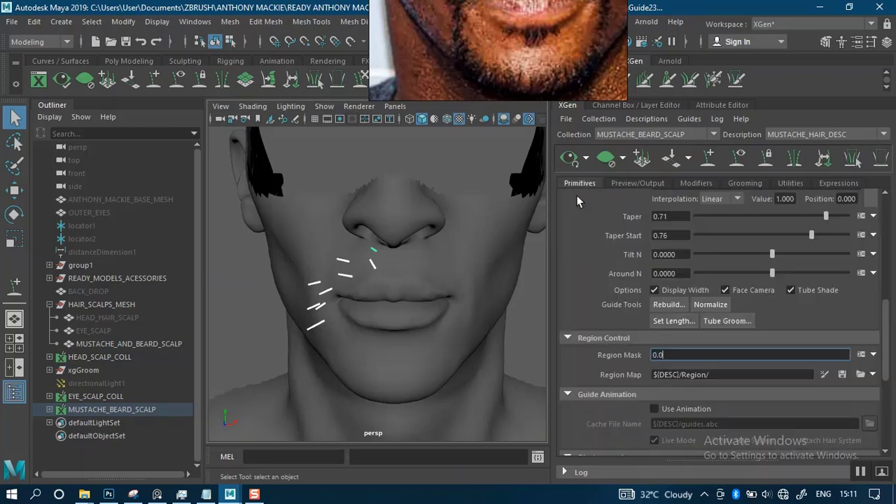
left_click(656, 304)
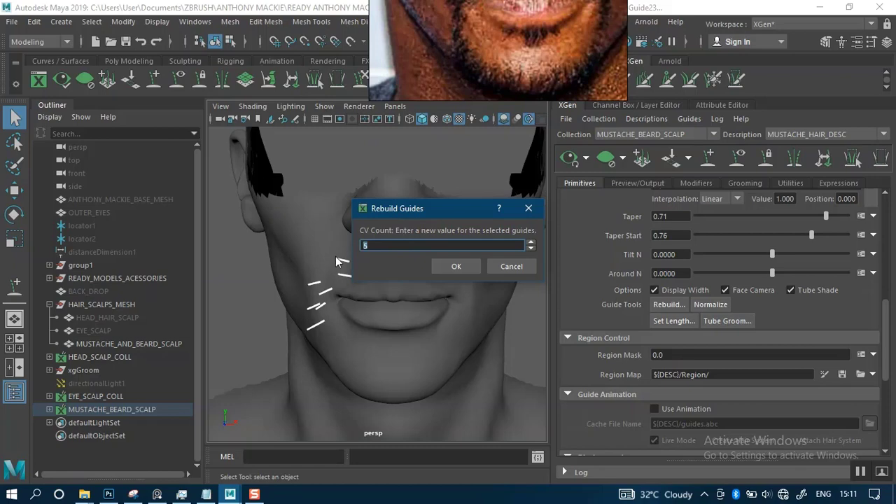
left_click(453, 267)
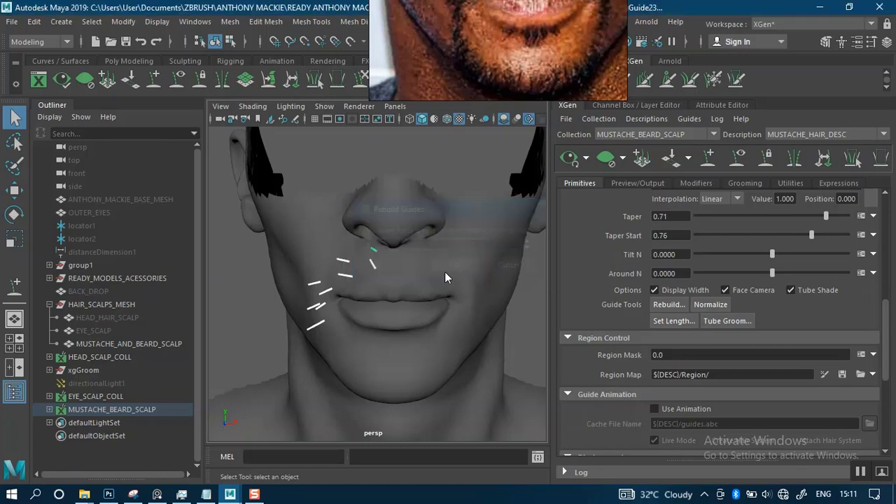
Step: Reselect only the moustache curves, excluding the scalp mesh, convert them into MUSTACHE_HAIR_DESC guides, and return to the primitive settings
scroll(334, 315, "up", 3)
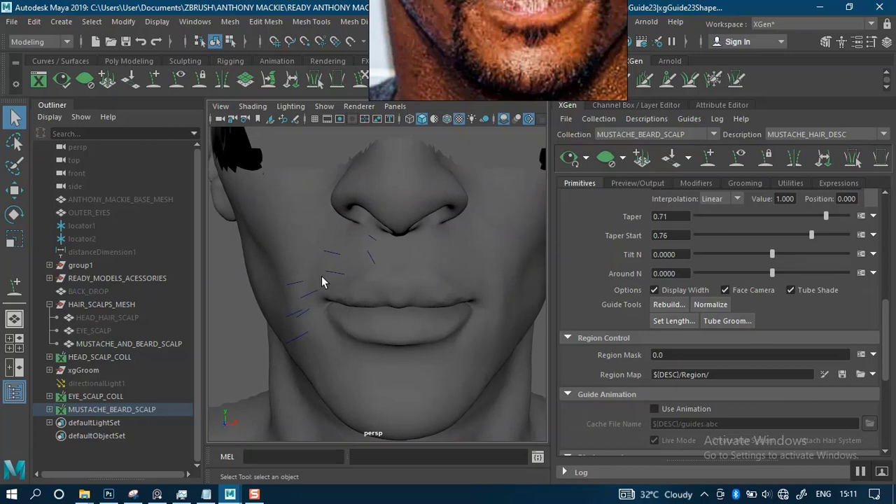
scroll(319, 276, "down", 2)
left_click_drag(424, 373, 424, 373)
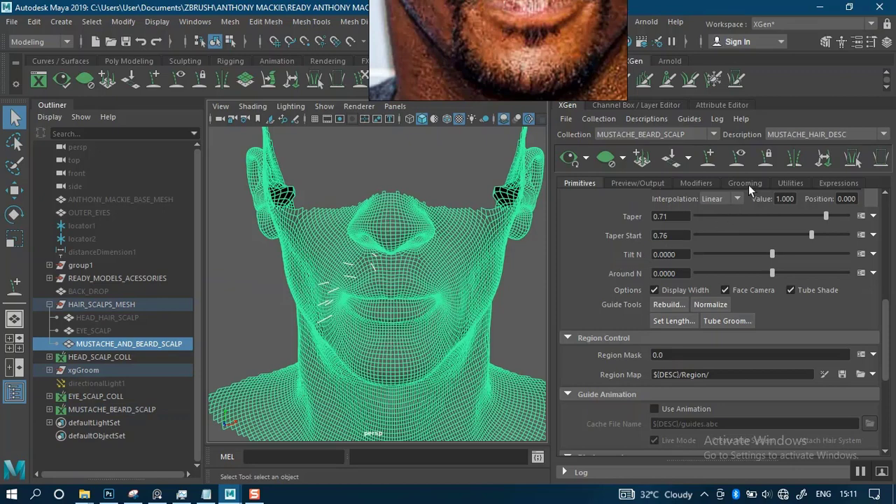
key("ctrl+z")
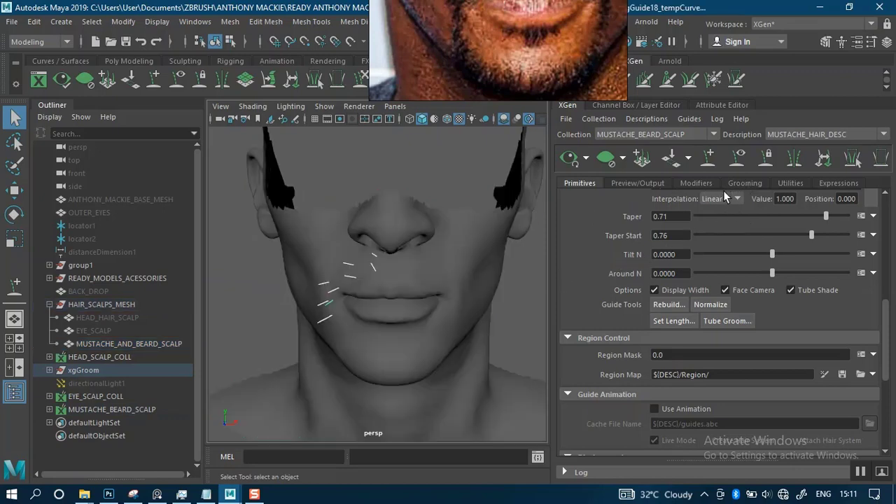
left_click(791, 184)
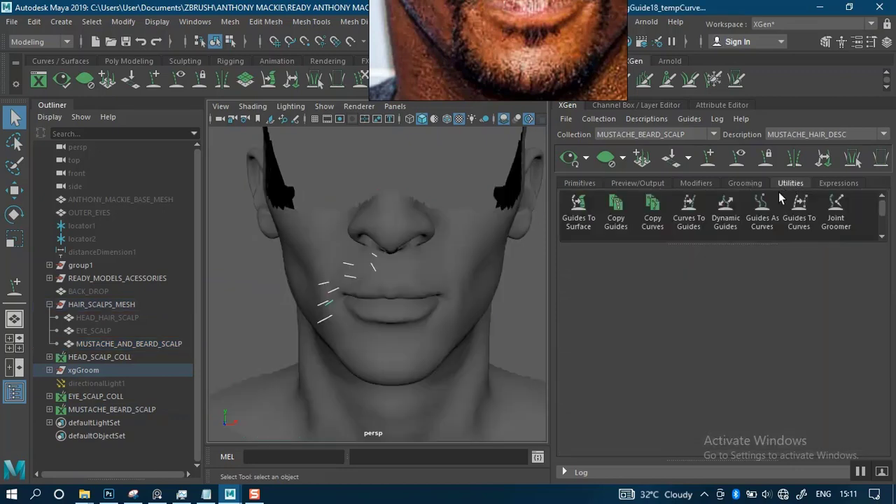
left_click(689, 210)
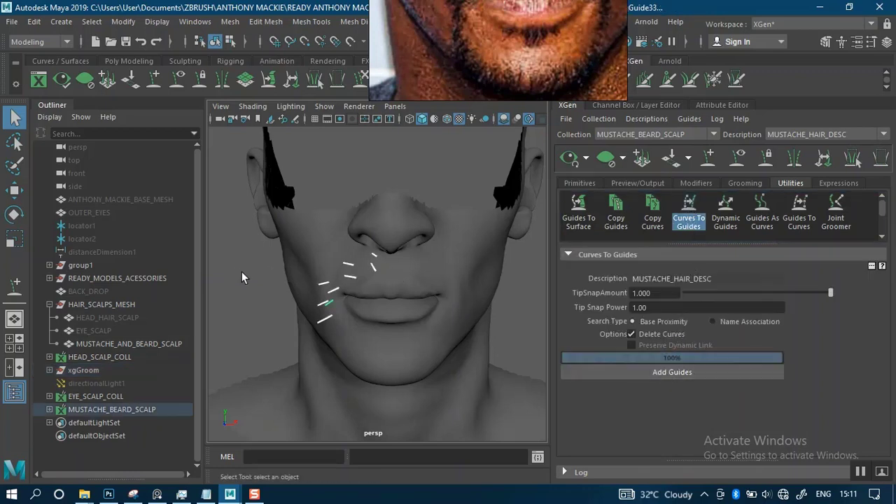
scroll(299, 269, "up", 3)
left_click(586, 189)
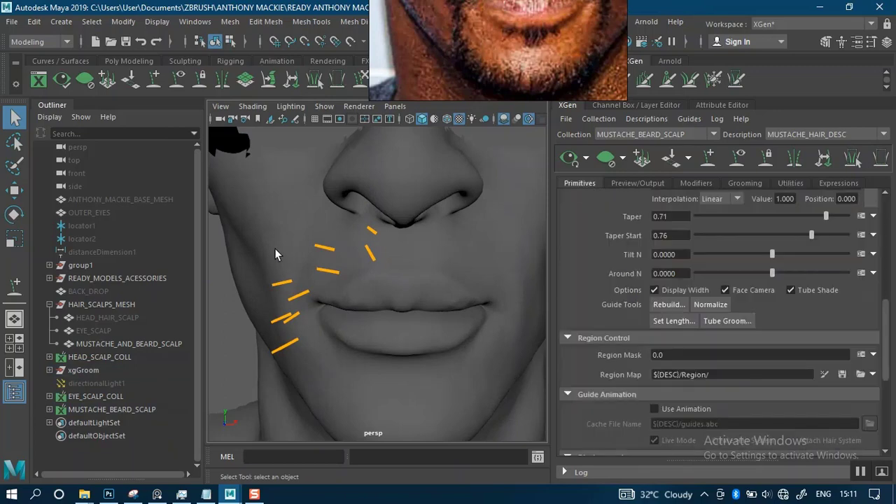
Step: Examine the control vertices of a guide beside the mouth corner, then return to object selection
scroll(276, 251, "up", 3)
middle_click_drag(338, 245, 376, 268, "alt")
left_click_drag(376, 267, 334, 253, "alt")
left_click(345, 282)
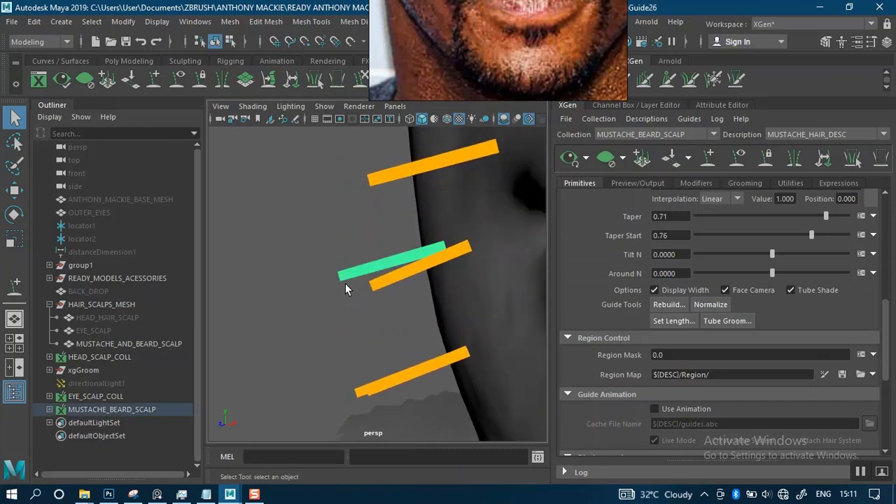
right_click_drag(350, 278, 283, 151)
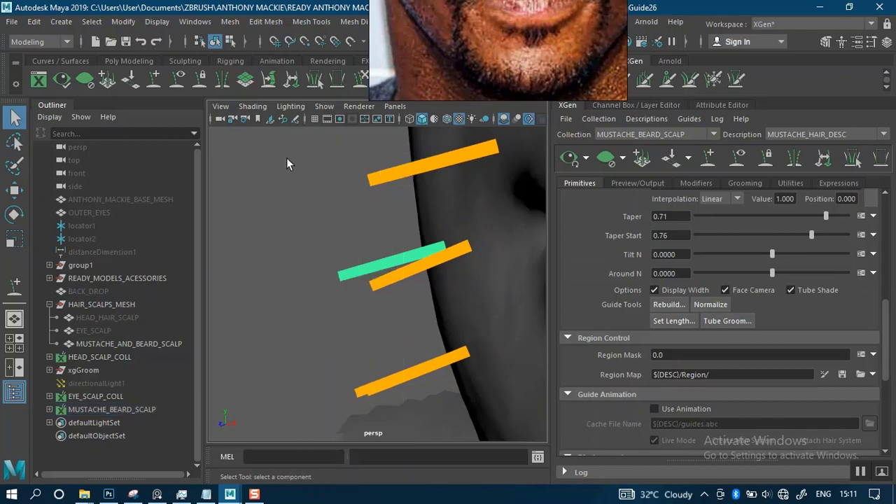
right_click_drag(401, 278, 370, 242, "alt")
middle_click_drag(374, 252, 351, 326, "alt")
right_click_drag(336, 207, 315, 187, "alt")
middle_click_drag(344, 205, 305, 245, "alt")
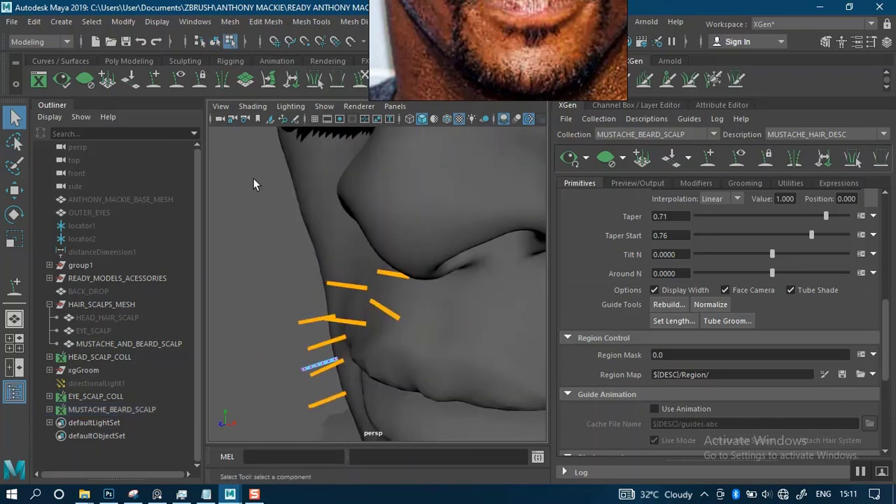
left_click_drag(391, 287, 372, 268)
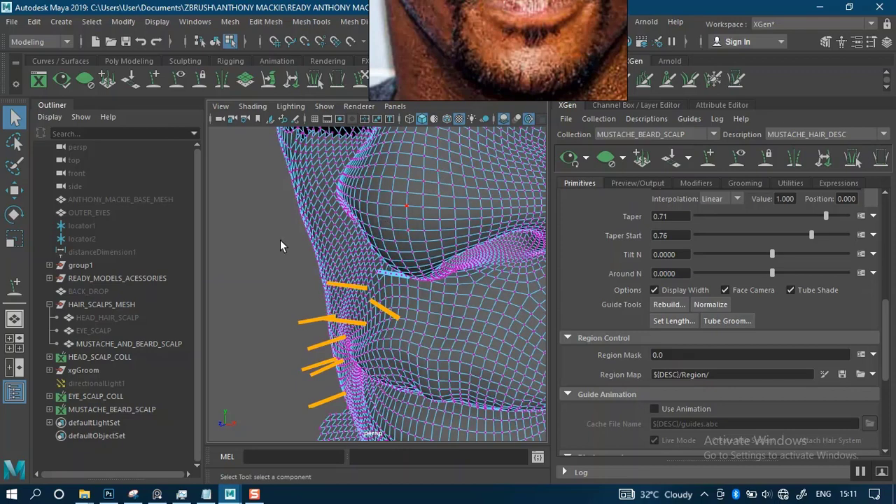
right_click_drag(346, 129, 359, 112)
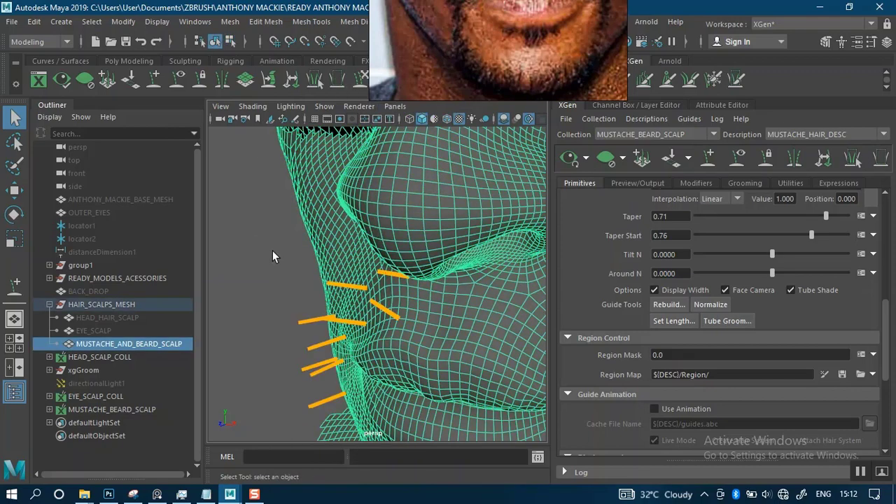
Step: Select the upper guide just under the nostril and reposition the reference photo to show its whole moustache and beard
left_click(381, 270)
left_click_drag(413, 256, 308, 250, "alt")
left_click_drag(453, 82, 532, 156)
scroll(402, 312, "down", 3)
left_click_drag(403, 280, 405, 257, "alt")
middle_click_drag(406, 256, 389, 247, "alt")
scroll(396, 258, "up", 3)
left_click_drag(403, 271, 371, 244, "alt")
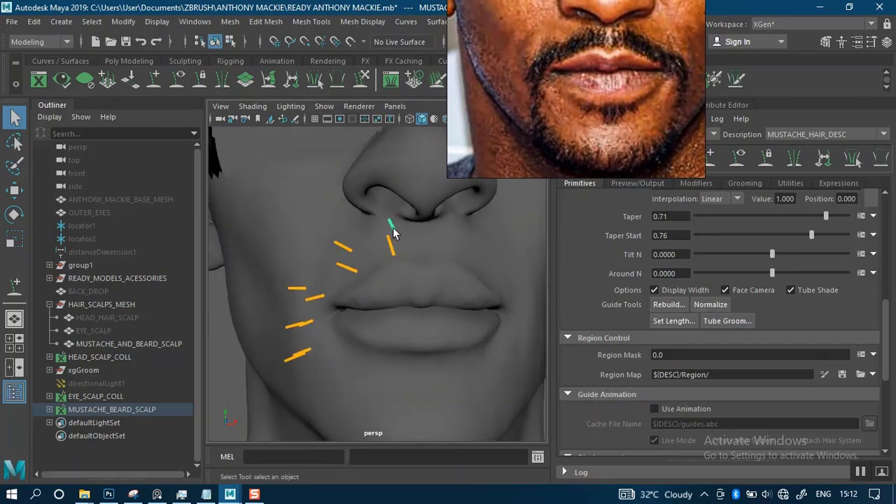
Step: Rotate the upper guide under the nostril so it points down toward the upper lip
key("e")
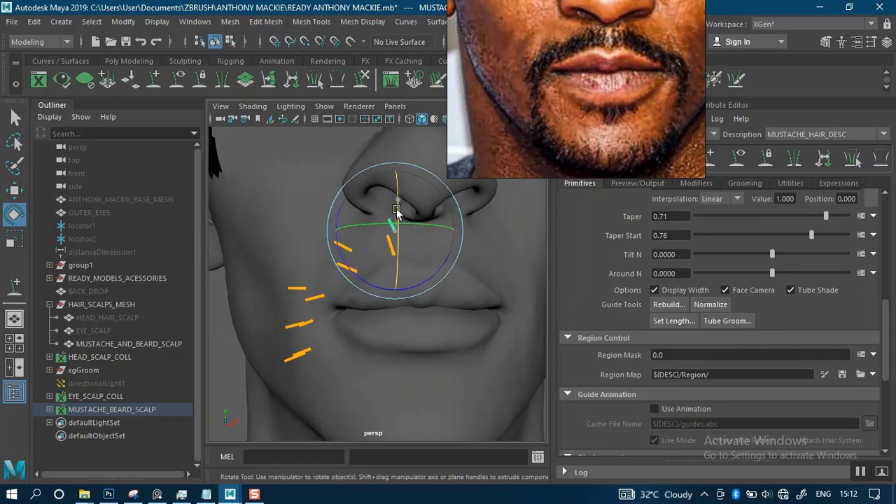
left_click_drag(396, 208, 396, 221)
scroll(432, 260, "up", 5)
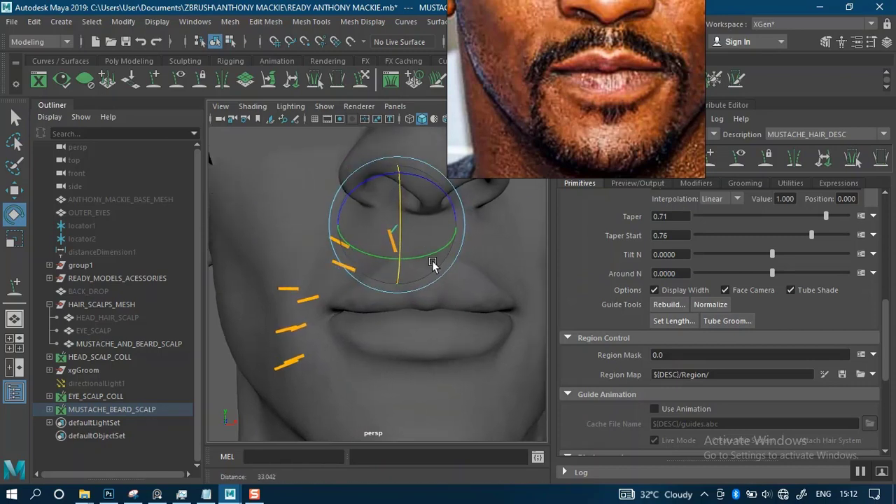
left_click_drag(438, 252, 431, 160, "alt")
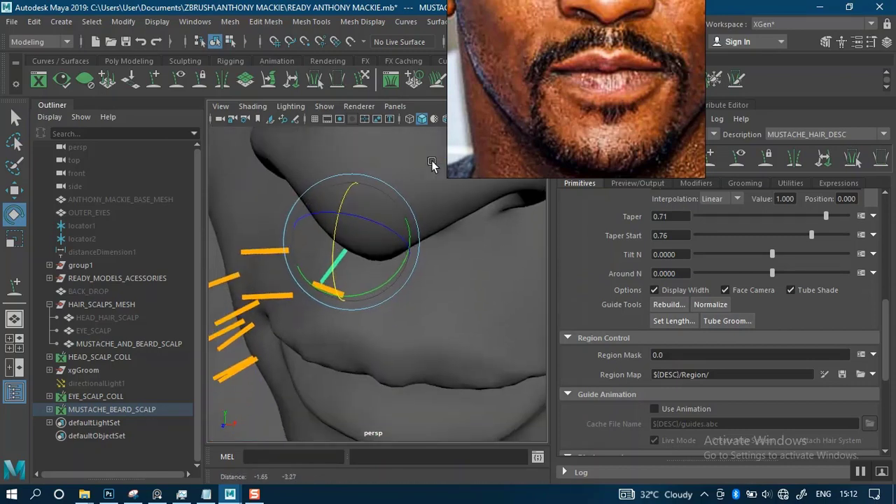
scroll(382, 230, "up", 3)
middle_click_drag(359, 280, 350, 301, "alt")
left_click_drag(351, 301, 378, 165, "alt")
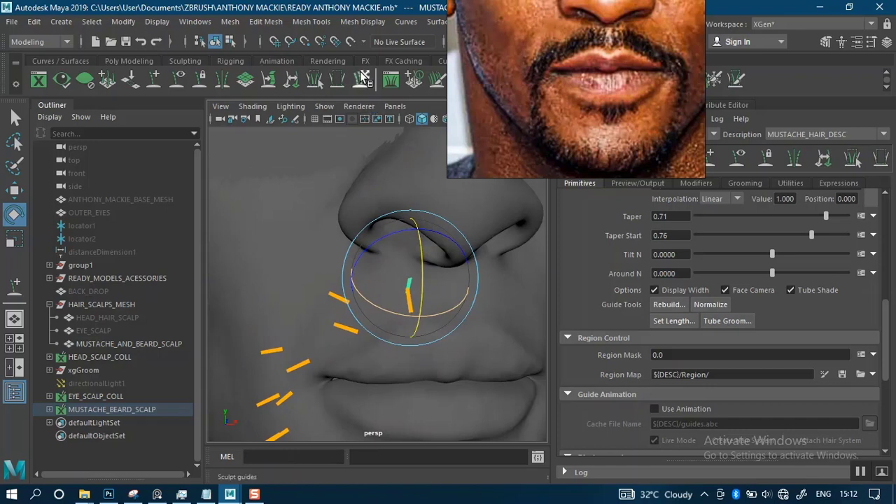
Step: Sculpt the upper guide under the nostril so it bends down along the skin and hooks at its lower end
right_click_drag(410, 266, 411, 309, "alt")
left_click_drag(411, 308, 400, 273, "alt")
middle_click_drag(394, 278, 395, 286, "alt")
mouse_move(394, 286)
left_mouse_down("alt")
mouse_move(401, 324)
mouse_move(390, 310)
mouse_move(414, 314)
mouse_move(409, 304)
mouse_move(374, 310)
mouse_move(394, 315)
mouse_move(392, 304)
left_mouse_up("alt")
middle_click_drag(348, 348, 343, 354, "alt")
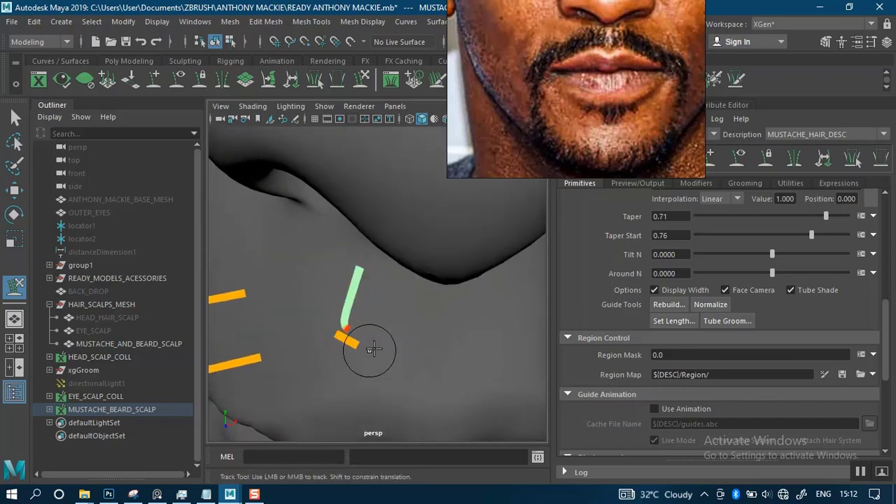
mouse_move(400, 323)
left_mouse_down("alt")
mouse_move(380, 287)
mouse_move(394, 306)
mouse_move(317, 340)
mouse_move(358, 330)
left_mouse_up("alt")
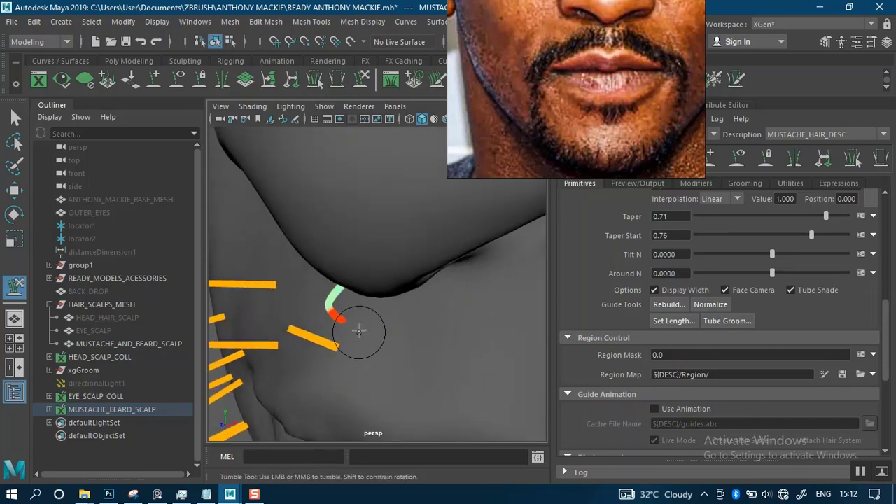
left_click_drag(416, 318, 358, 300, "alt")
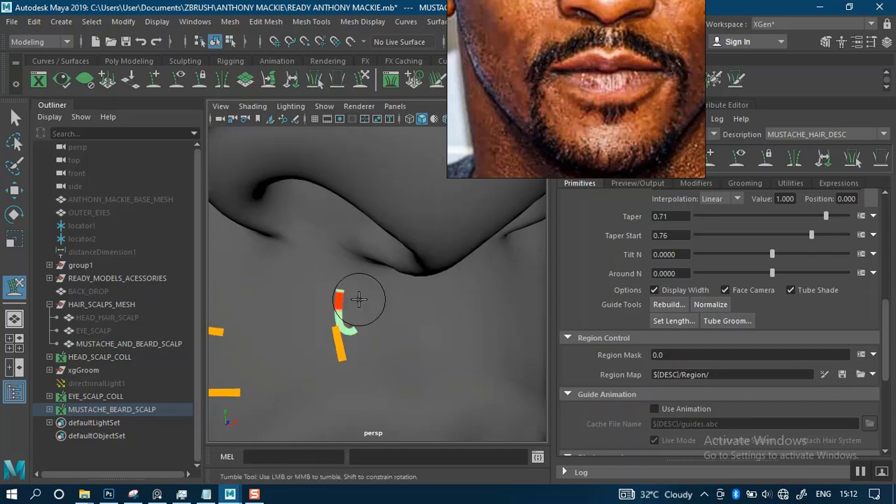
left_click_drag(451, 313, 329, 319, "alt")
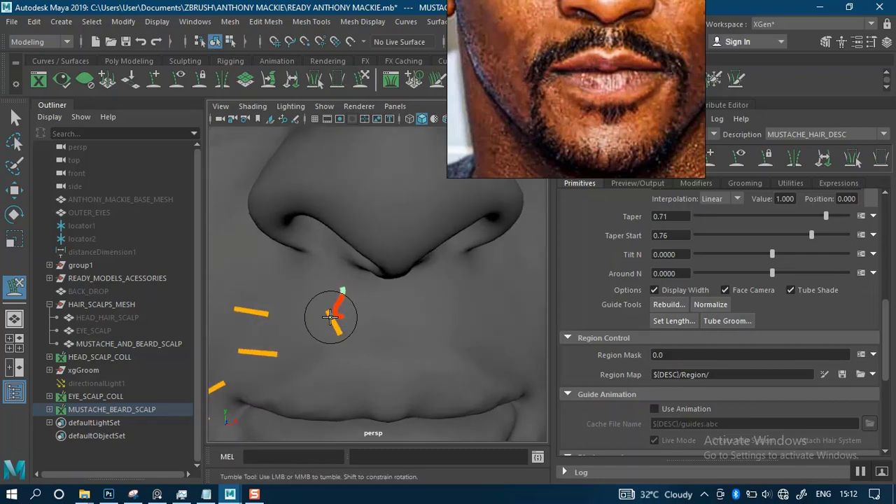
mouse_move(406, 318)
left_mouse_down("alt")
mouse_move(399, 270)
mouse_move(422, 292)
mouse_move(388, 316)
mouse_move(290, 311)
mouse_move(400, 290)
mouse_move(420, 370)
mouse_move(322, 337)
mouse_move(297, 355)
mouse_move(322, 371)
mouse_move(318, 331)
mouse_move(402, 272)
mouse_move(497, 302)
mouse_move(482, 303)
mouse_move(553, 310)
mouse_move(362, 316)
left_mouse_up("alt")
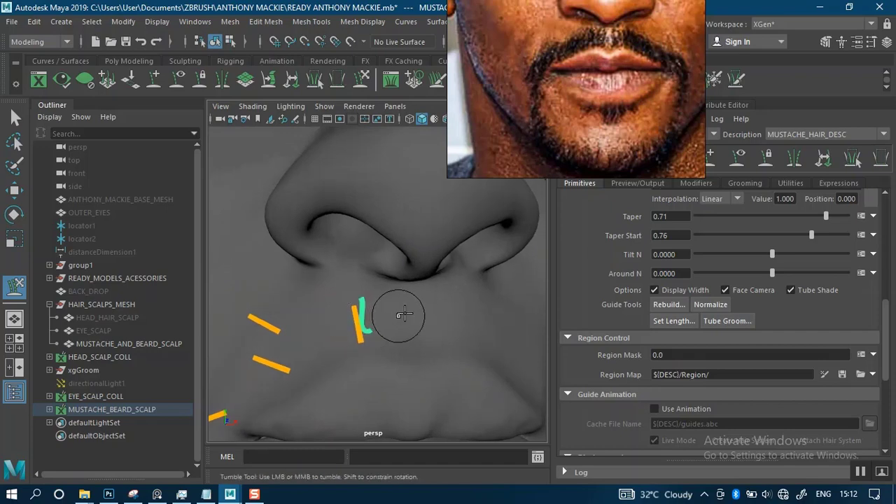
middle_click_drag(396, 316, 410, 303, "alt")
right_click_drag(410, 304, 410, 310, "alt")
Step: Select the straight guide below the sculpted one and scale it down uniformly to about 0.65
key("q")
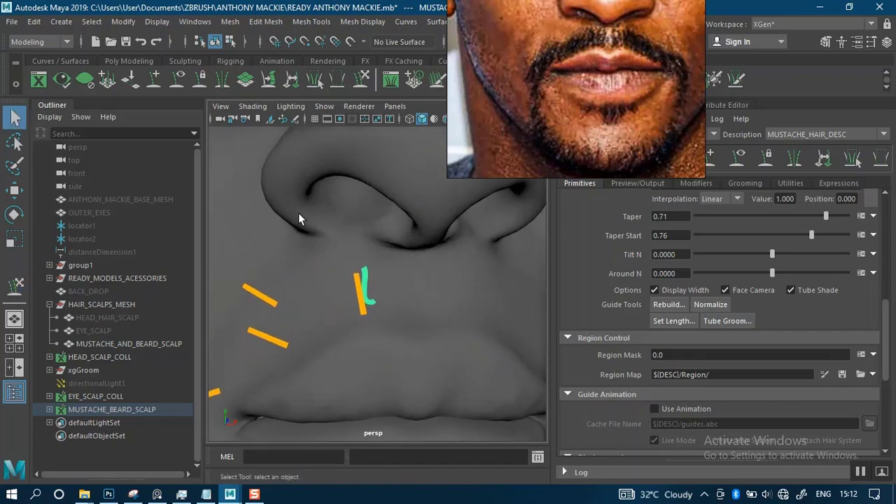
left_click_drag(402, 260, 299, 242, "alt")
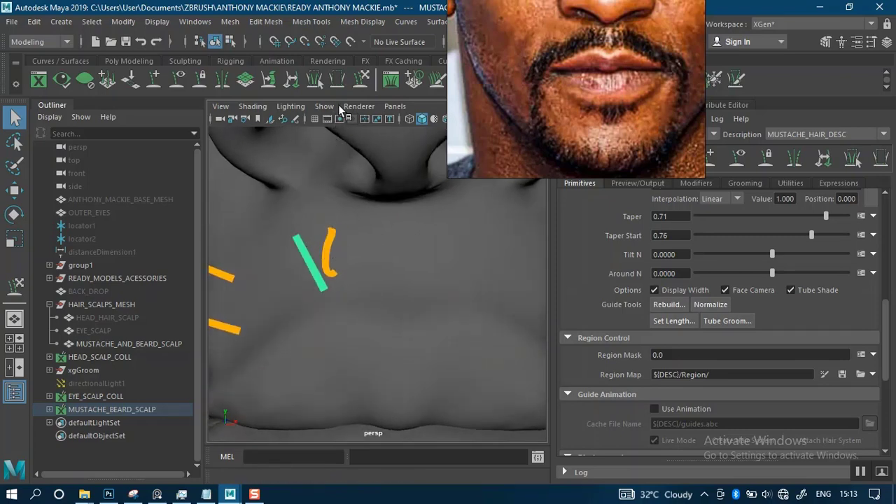
key("r")
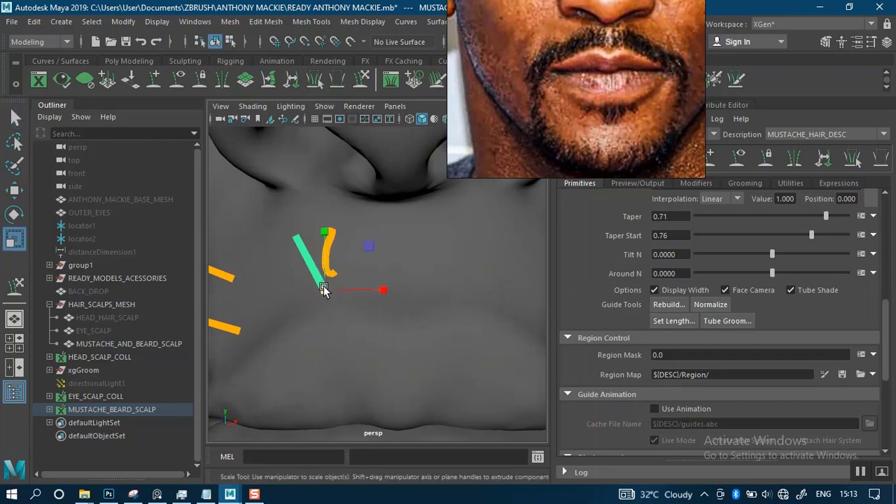
left_click_drag(323, 289, 312, 289)
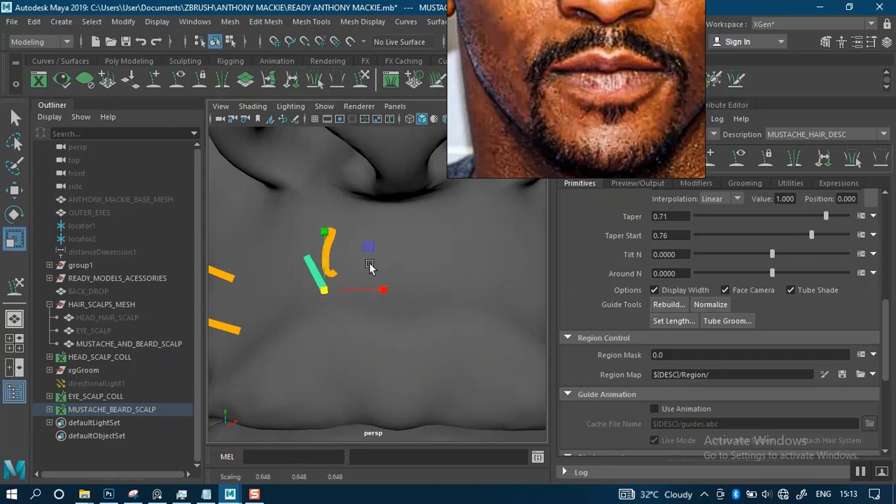
left_click_drag(369, 266, 380, 342, "alt")
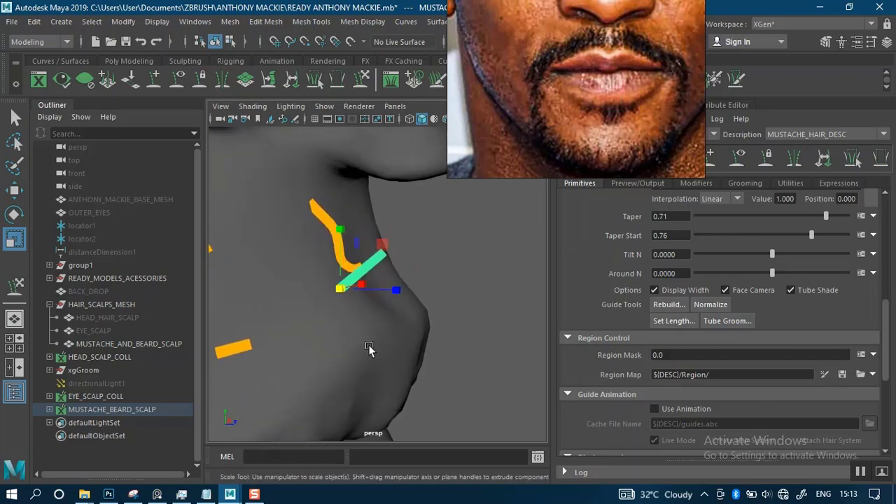
Step: Scale the straight lower guide under the nostril down further, uniformly by about 0.53, and rotate it about 68° to point down
left_click_drag(340, 294, 310, 259, "alt")
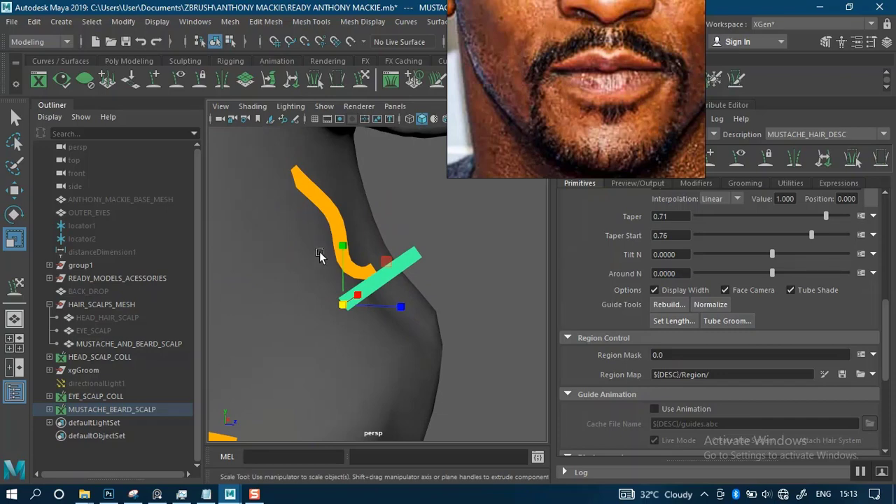
left_click_drag(428, 260, 378, 276, "alt")
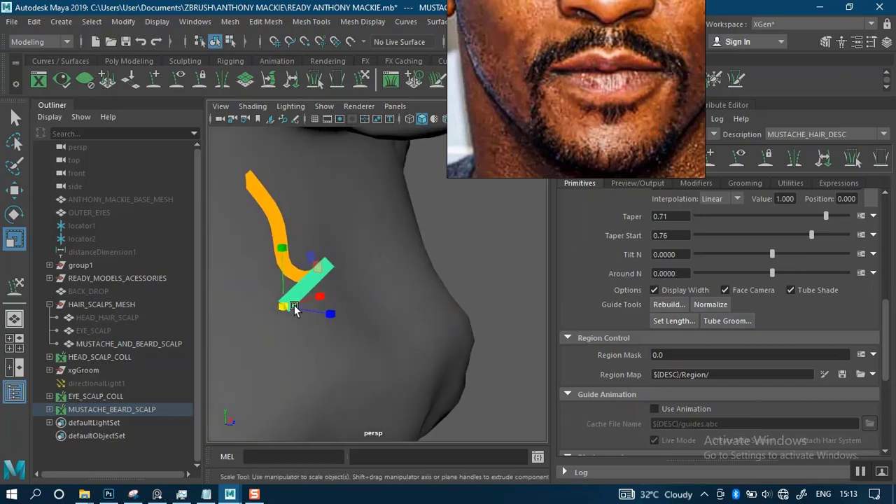
left_click_drag(283, 307, 266, 307)
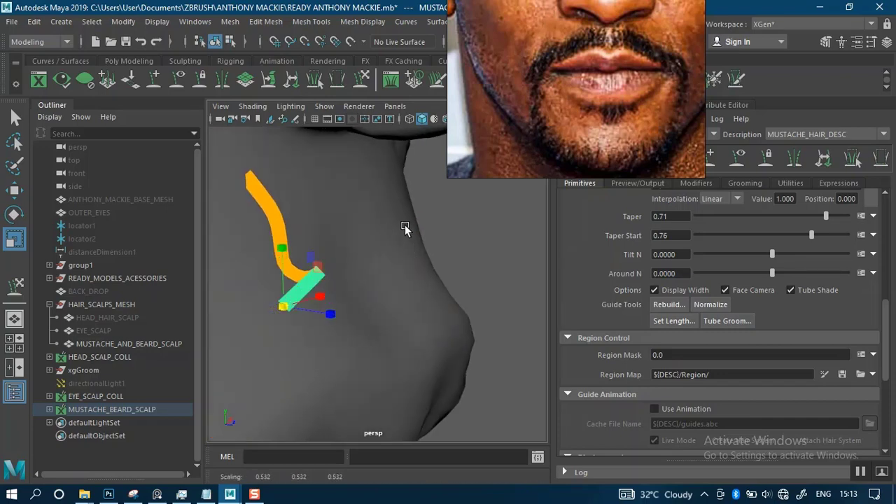
left_click_drag(404, 225, 361, 332, "alt")
key("e")
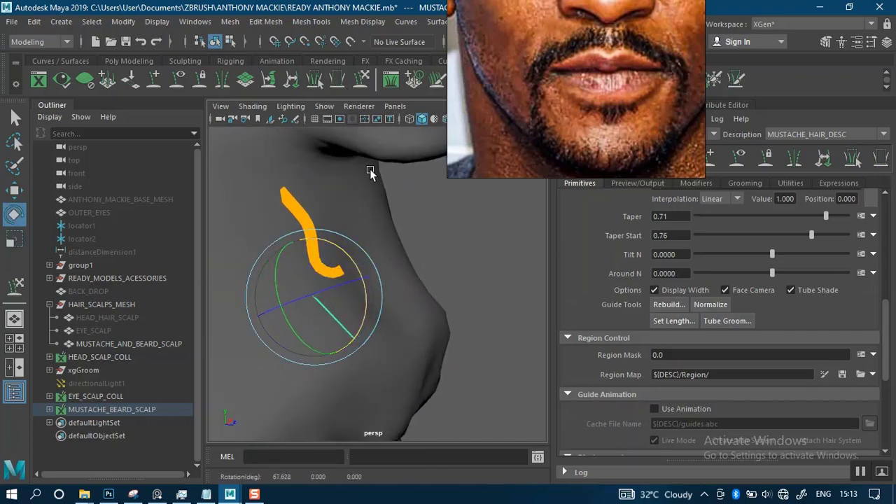
Step: Sculpt the short lower guide so it follows the skin downward and hooks toward the middle of the lip at its tip
left_click(362, 85)
mouse_move(412, 282)
left_mouse_down("alt")
mouse_move(317, 284)
mouse_move(352, 279)
left_mouse_up("alt")
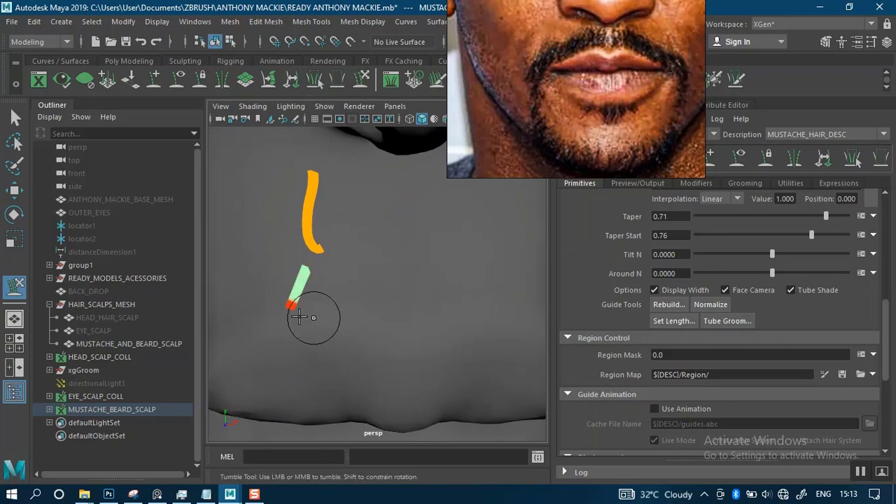
left_click_drag(299, 317, 315, 322)
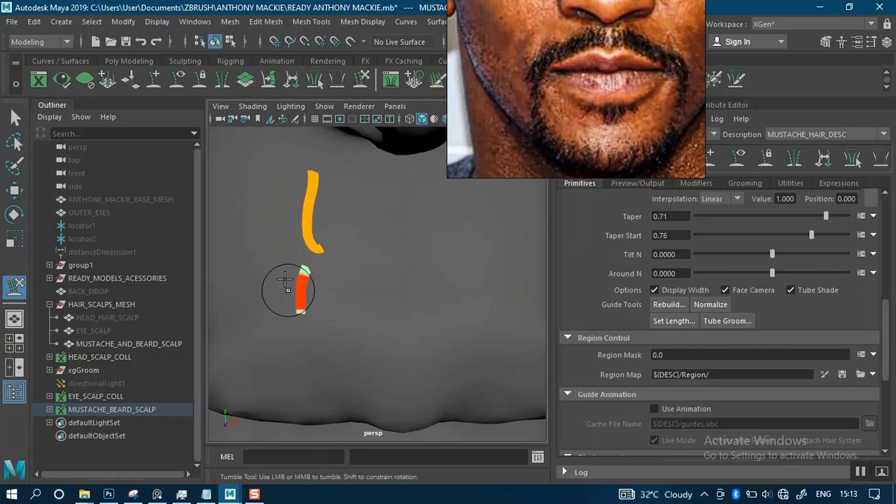
left_click_drag(294, 289, 273, 289)
mouse_move(344, 291)
left_mouse_down("alt")
mouse_move(273, 289)
mouse_move(319, 265)
mouse_move(399, 303)
mouse_move(370, 314)
left_mouse_up("alt")
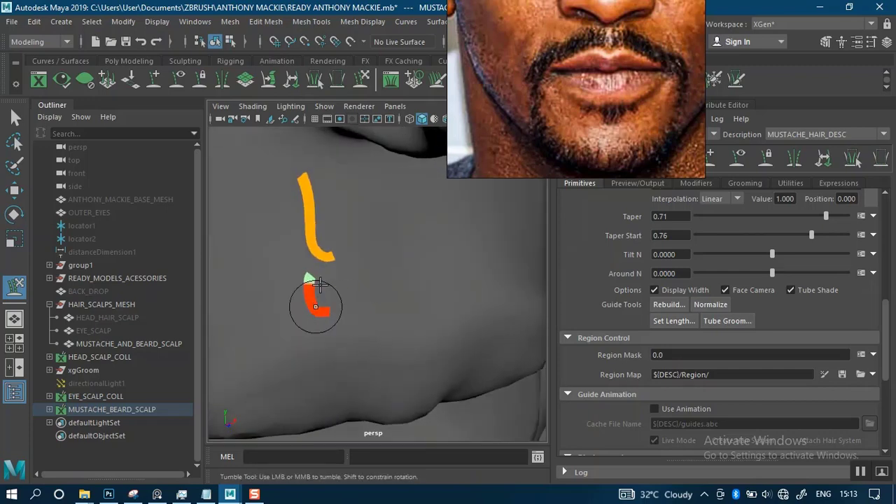
left_click_drag(385, 294, 330, 280, "alt")
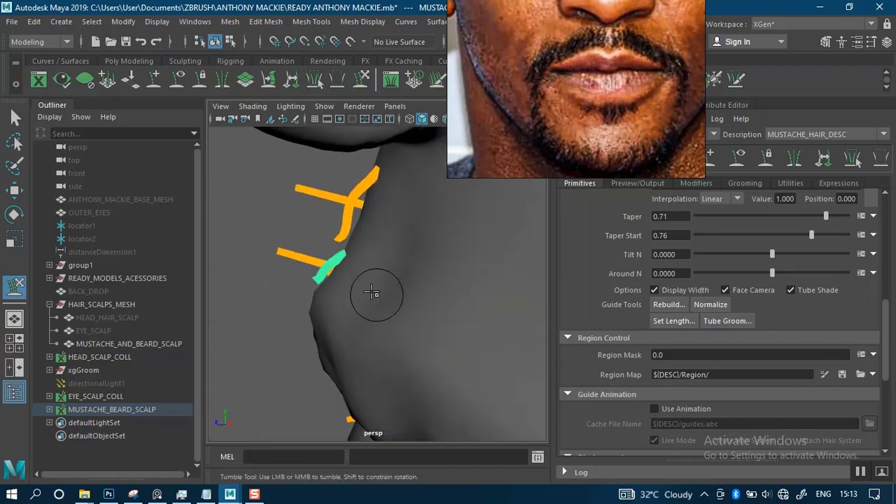
Step: Examine how the sculpted lower guide lies on the skin below the upper guide from the front and the side
right_click_drag(374, 294, 350, 206, "alt")
left_click_drag(341, 321, 438, 306, "alt")
right_click_drag(441, 298, 470, 386, "alt")
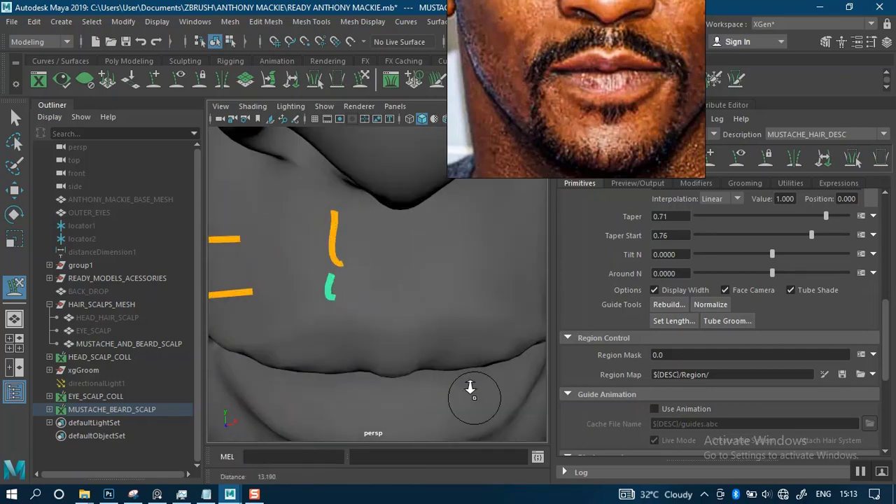
left_click_drag(440, 318, 471, 303, "alt")
right_click_drag(471, 303, 461, 264, "alt")
left_click_drag(462, 263, 510, 275, "alt")
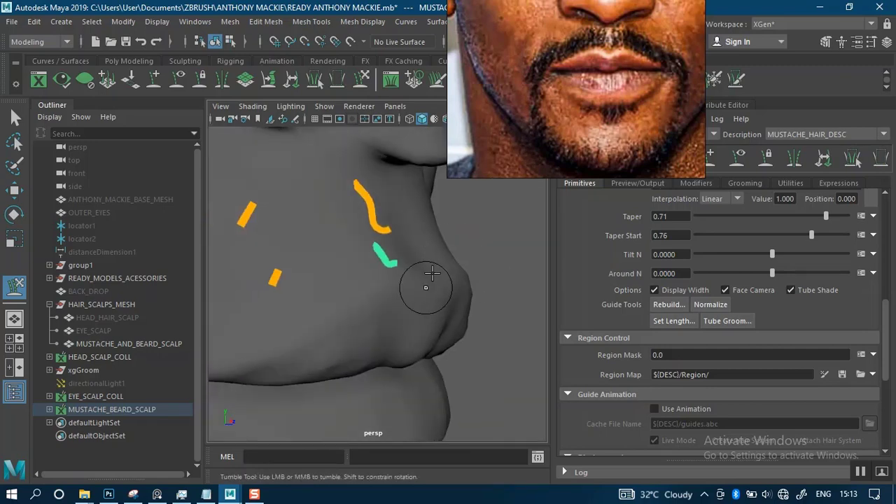
mouse_move(445, 275)
left_mouse_down("alt")
mouse_move(443, 296)
mouse_move(485, 296)
mouse_move(462, 295)
mouse_move(443, 262)
left_mouse_up("alt")
middle_click_drag(443, 261, 412, 287, "alt")
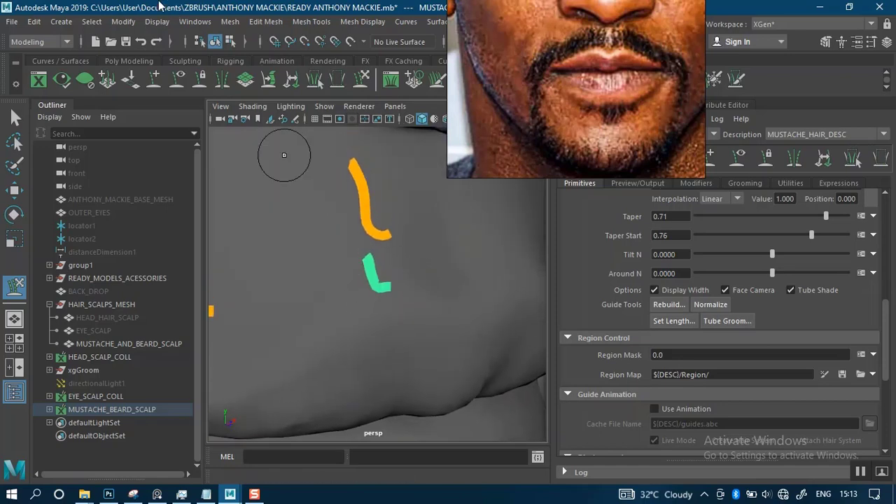
Step: Use the Add or Move Guides tool to shift the short lower guide's root up toward the upper guide, removing stray added guides
left_click(155, 79)
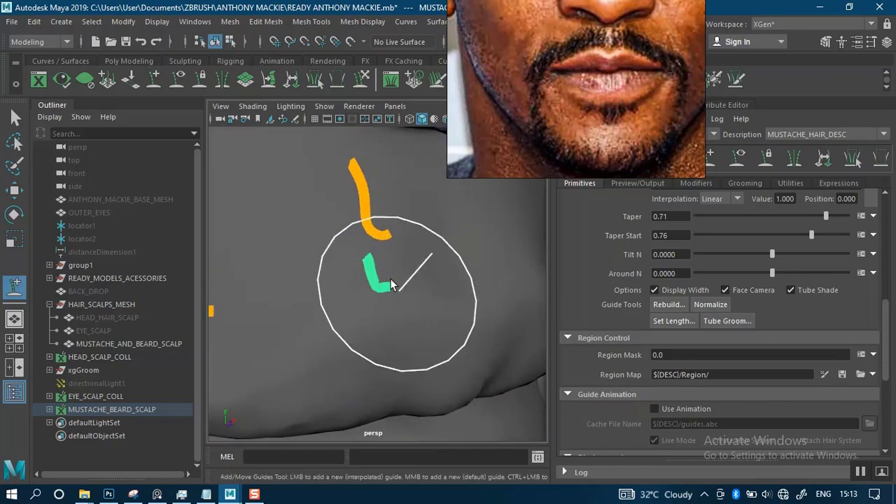
left_click(355, 230)
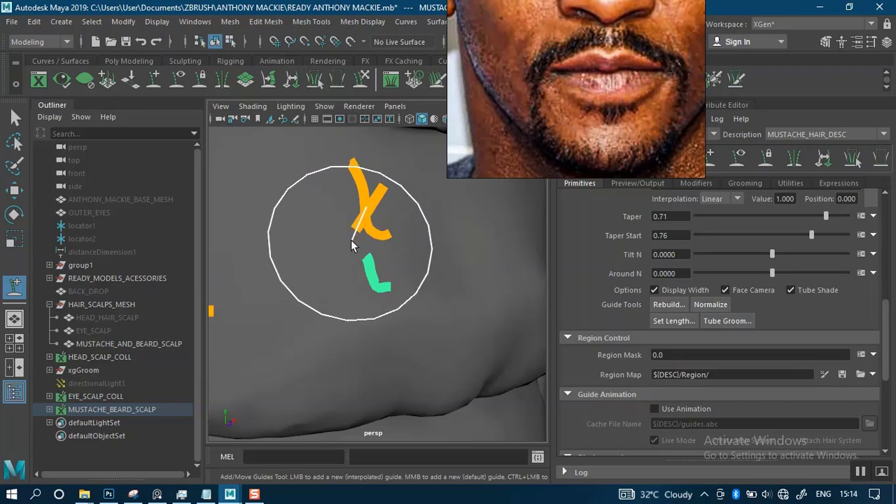
key("ctrl+z")
key("ctrl+z")
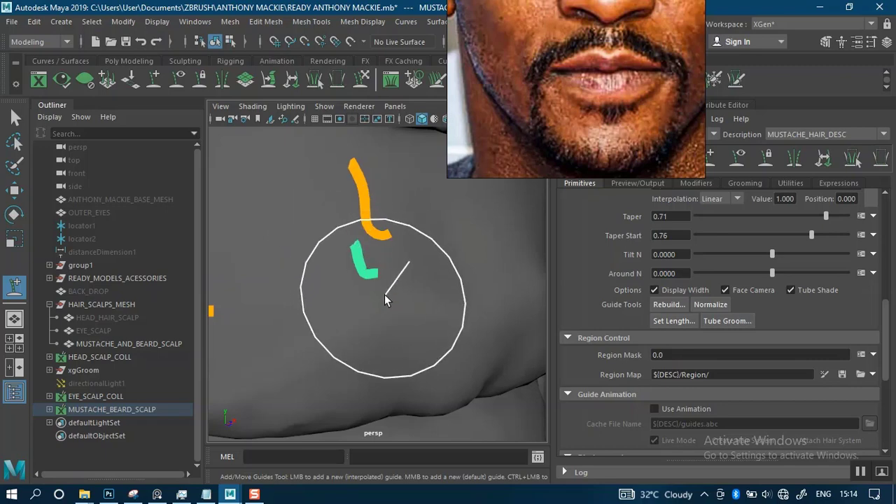
left_click(360, 371)
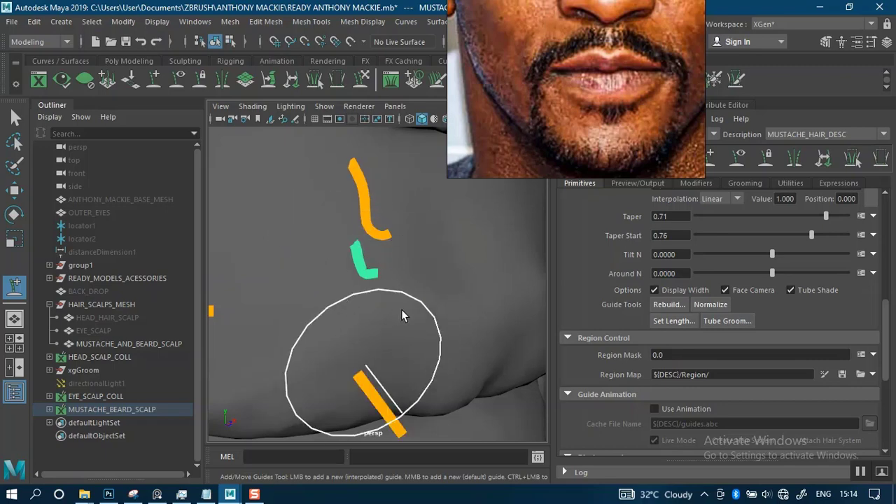
left_click_drag(399, 340, 338, 165, "alt")
left_click(338, 167)
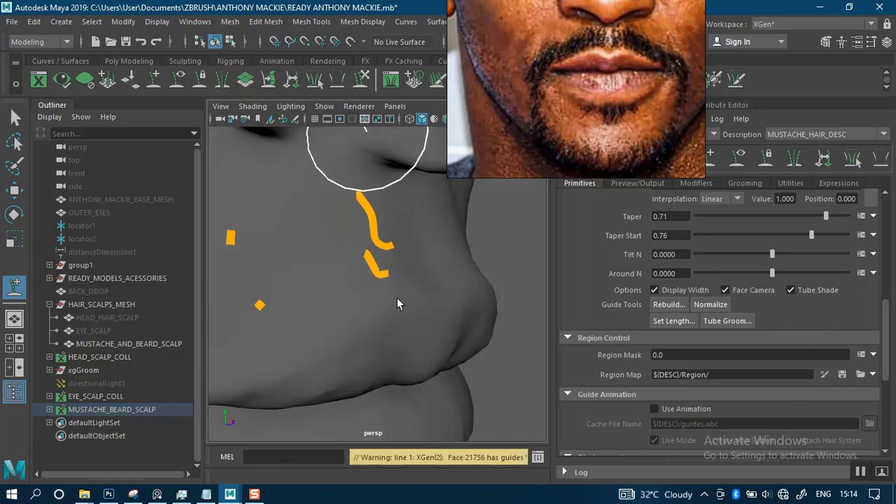
Step: Examine the spacing and lie of the two hooked guides under the nostril from the side and the front
left_click(365, 78)
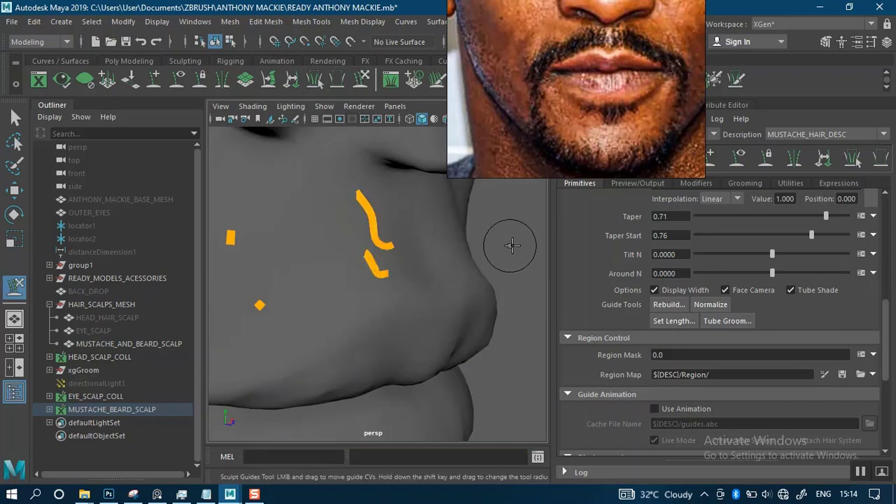
left_click_drag(512, 245, 483, 244, "alt")
key("q")
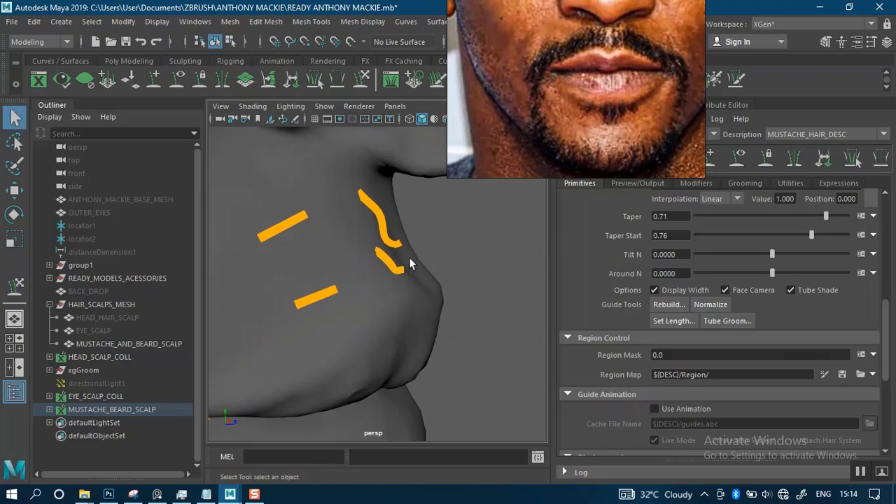
key("w")
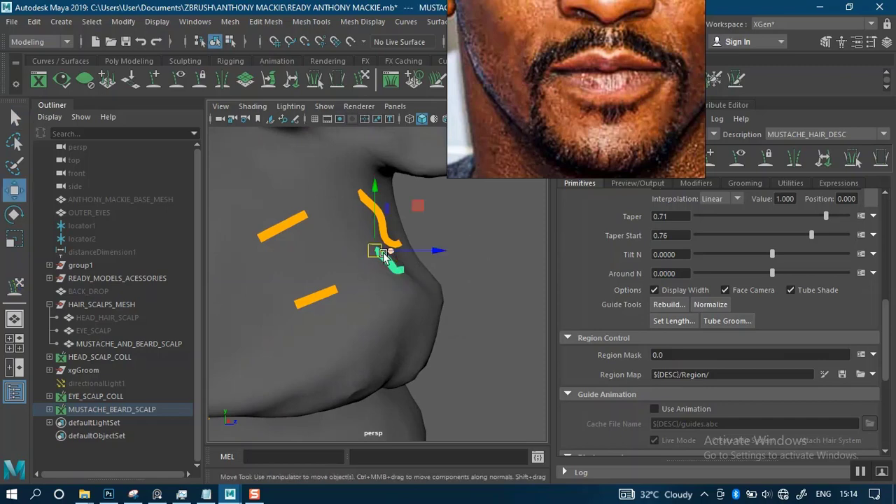
left_click_drag(483, 285, 441, 286, "alt")
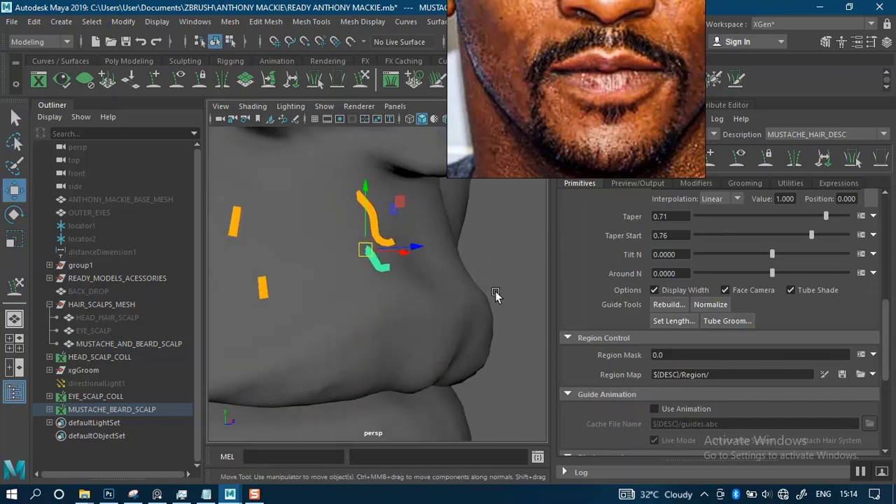
left_click(495, 290)
scroll(495, 290, "down", 3)
left_click_drag(485, 225, 454, 228, "alt")
left_click_drag(492, 304, 403, 254, "alt")
right_click_drag(405, 251, 404, 287, "alt")
left_click_drag(404, 288, 431, 236, "alt")
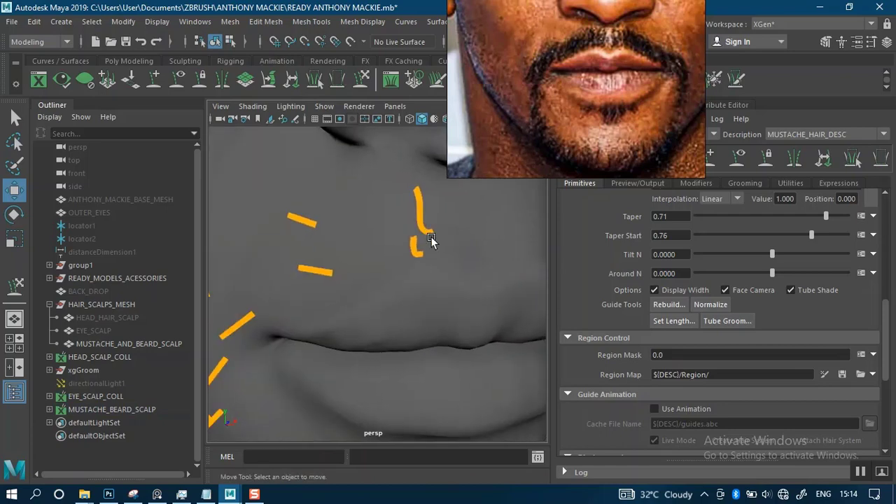
Step: Select the longer upper hooked guide under the nostril and scale it down uniformly to about 0.87
right_click_drag(431, 236, 420, 247, "alt")
left_click_drag(419, 248, 395, 272, "alt")
left_click_drag(372, 236, 397, 212, "alt")
left_click(404, 238)
key("r")
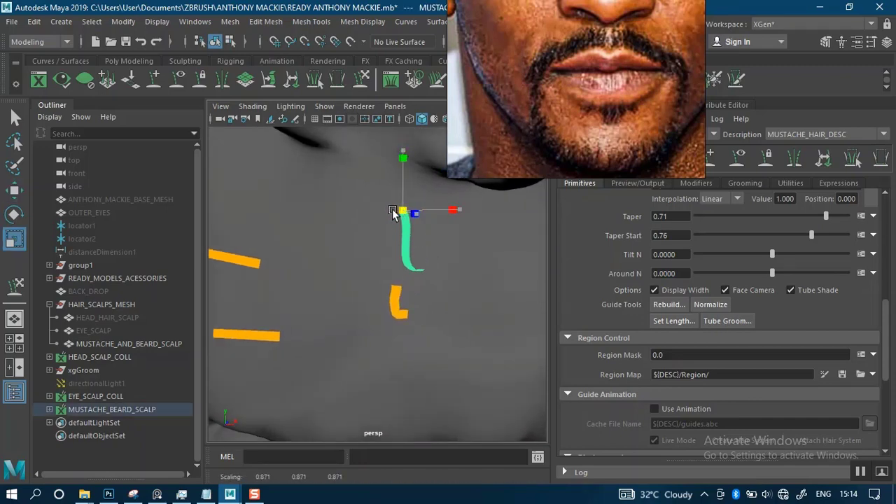
Step: Select the upper straight guide below the nostril's outer edge, scale it uniformly to about 0.95 and rotate it to point downward
left_click_drag(449, 261, 333, 251, "alt")
left_click(333, 254)
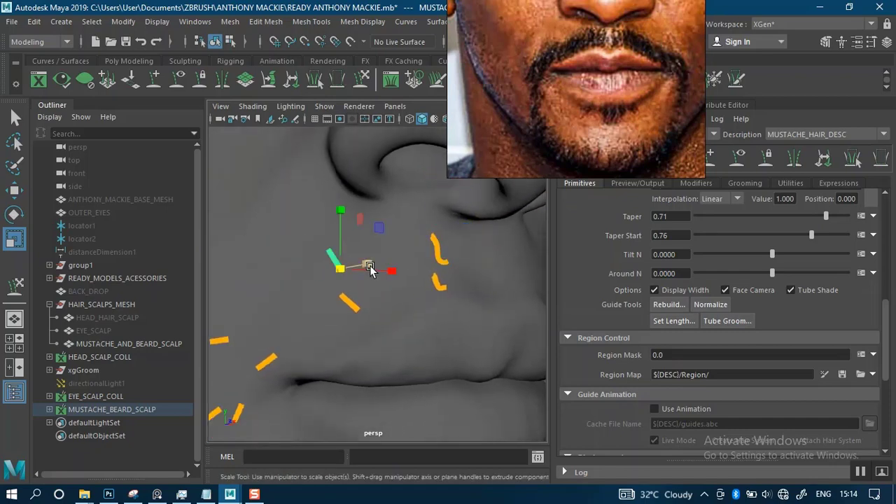
key("e")
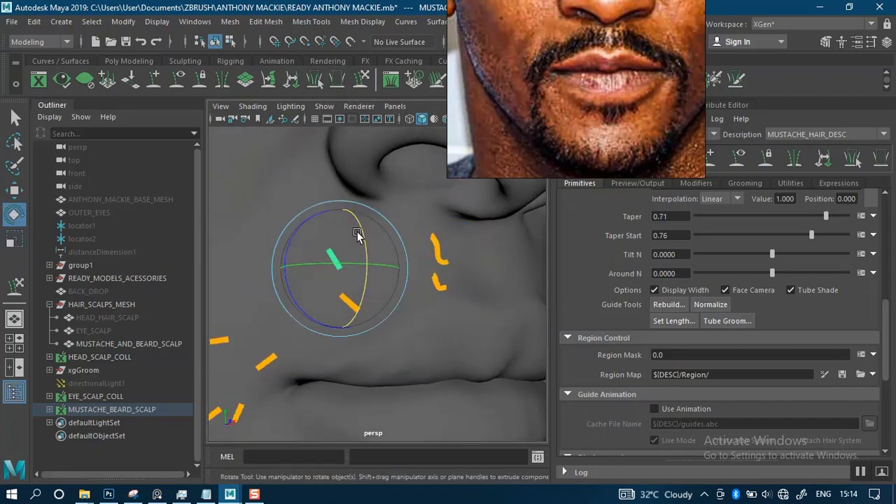
left_click_drag(360, 230, 338, 268)
key("r")
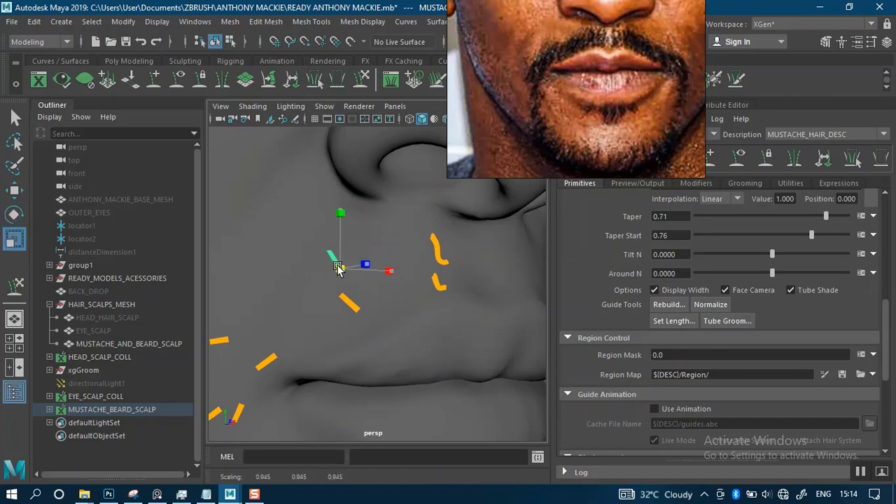
mouse_move(338, 242)
left_mouse_down()
mouse_move(357, 249)
mouse_move(378, 286)
mouse_move(361, 312)
left_mouse_up()
mouse_move(425, 246)
left_mouse_down("alt")
mouse_move(363, 257)
mouse_move(436, 272)
mouse_move(404, 291)
left_mouse_up("alt")
Step: Sculpt the guide below the nostril's outer edge so it hugs the skin downward and hooks inward at its tip
left_click(361, 79)
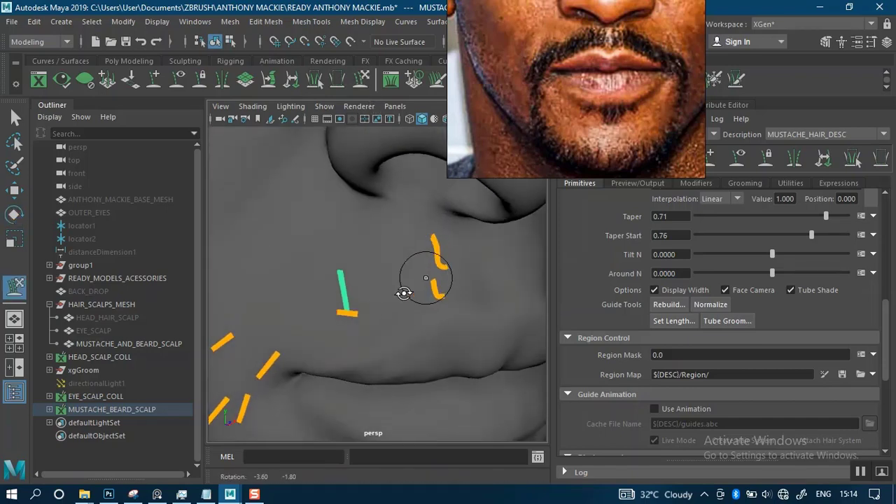
left_click_drag(402, 250, 410, 245, "alt")
middle_click_drag(411, 210, 413, 178, "alt")
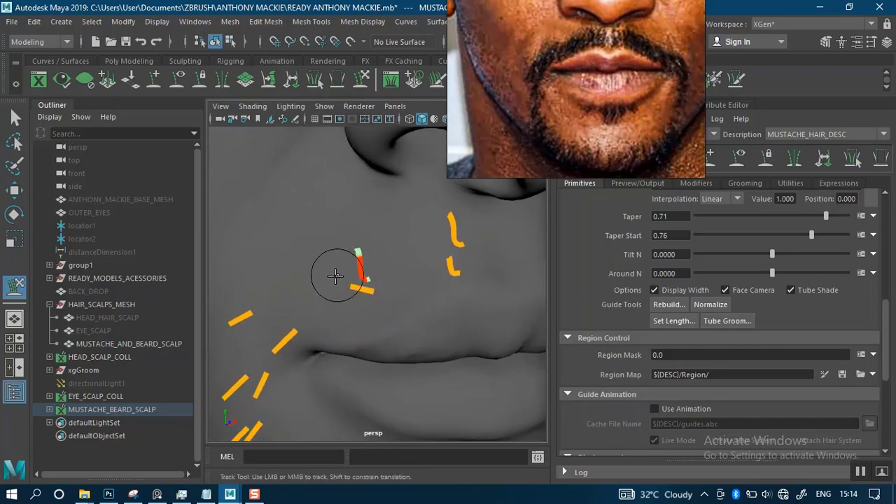
mouse_move(404, 284)
left_mouse_down("alt")
mouse_move(360, 296)
mouse_move(330, 274)
mouse_move(368, 299)
mouse_move(354, 301)
left_mouse_up("alt")
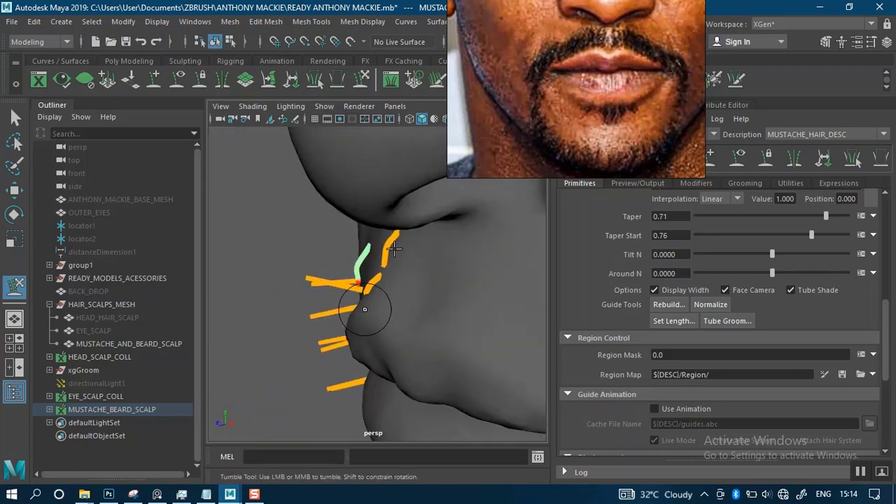
mouse_move(394, 248)
left_mouse_down("alt")
mouse_move(456, 244)
mouse_move(426, 254)
left_mouse_up("alt")
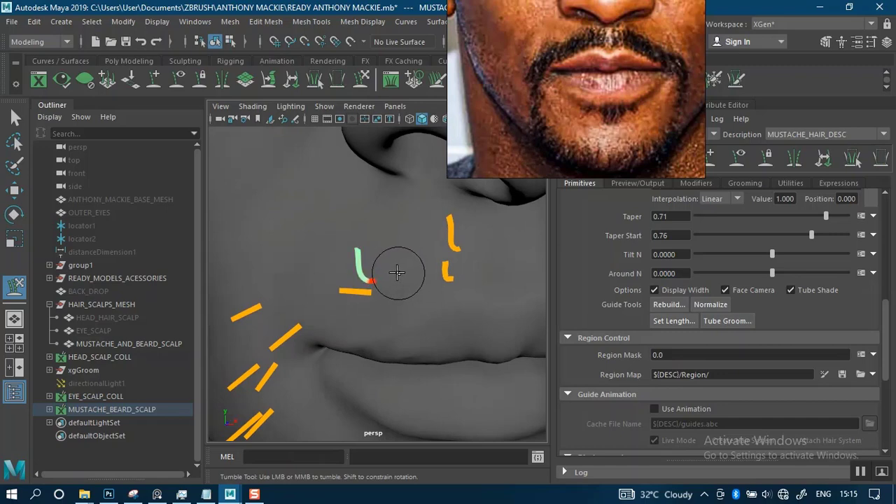
left_click_drag(381, 260, 421, 277, "alt")
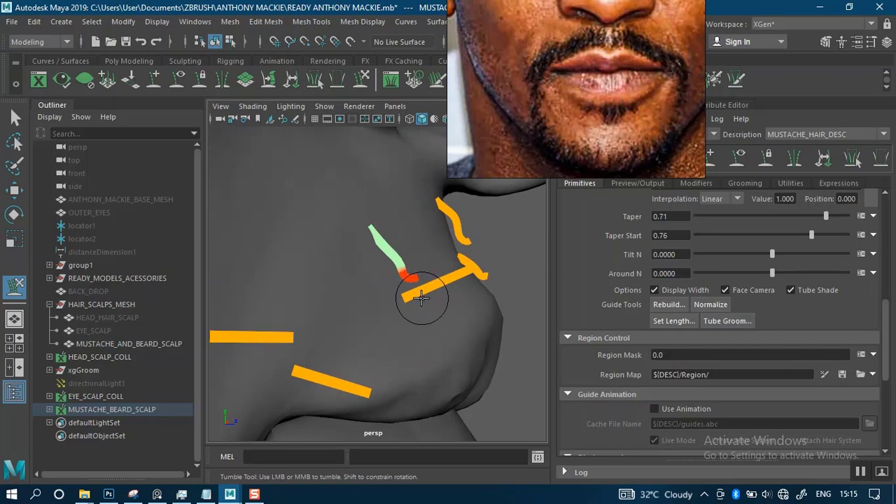
left_click_drag(397, 241, 395, 331, "alt")
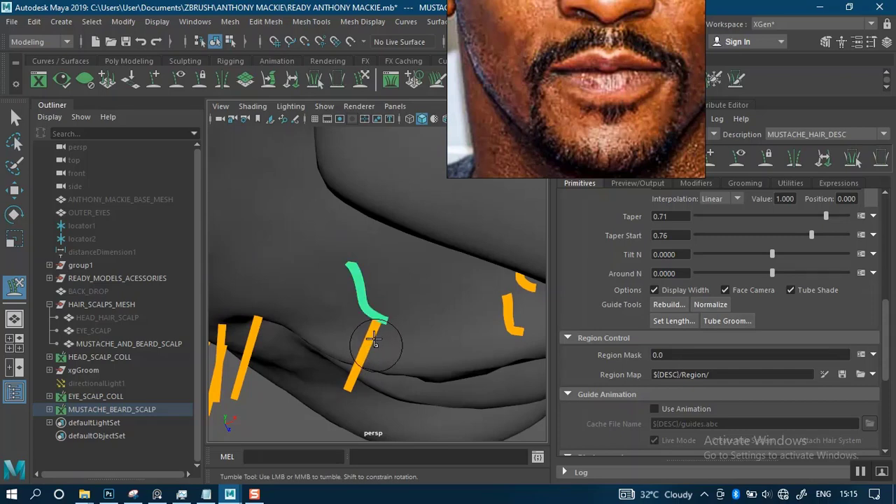
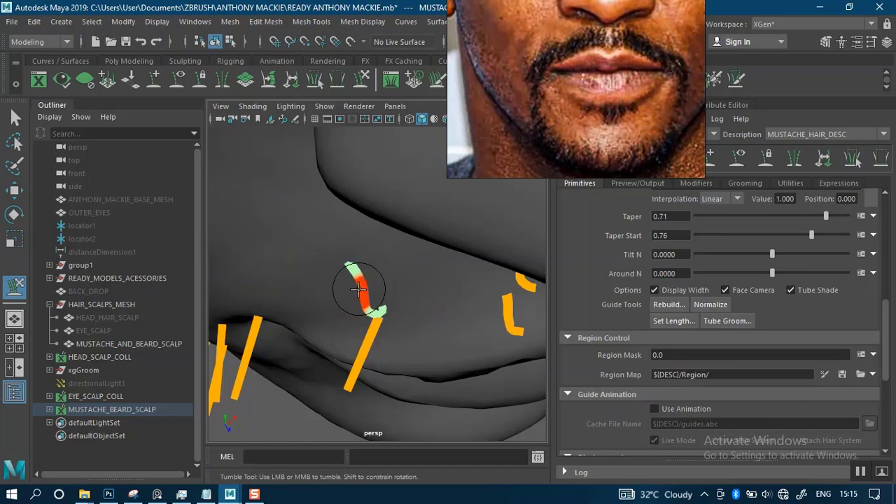
Step: Examine the three sculpted moustache guides on the whole nose and mouth area against the reference photo
right_click_drag(399, 266, 390, 157, "alt")
right_click_drag(420, 335, 401, 282, "alt")
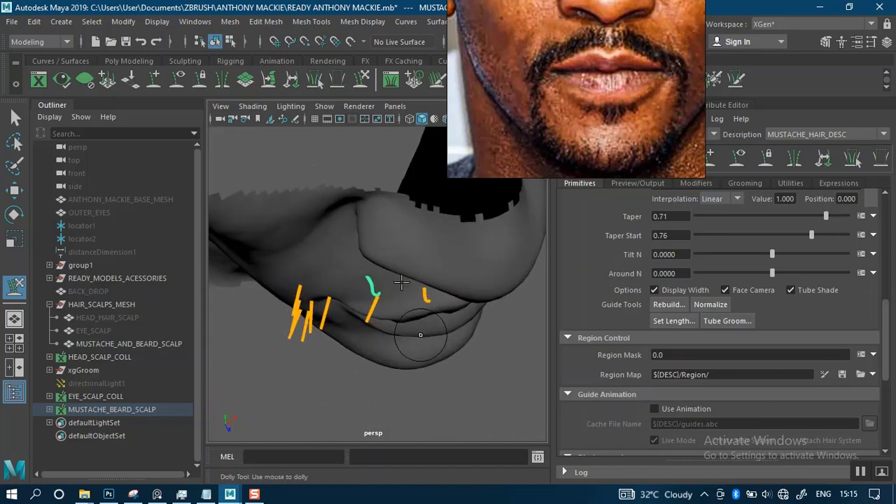
left_click_drag(401, 282, 374, 226, "alt")
middle_click_drag(389, 231, 378, 256, "alt")
left_click_drag(378, 256, 412, 270, "alt")
middle_click_drag(392, 258, 379, 249, "alt")
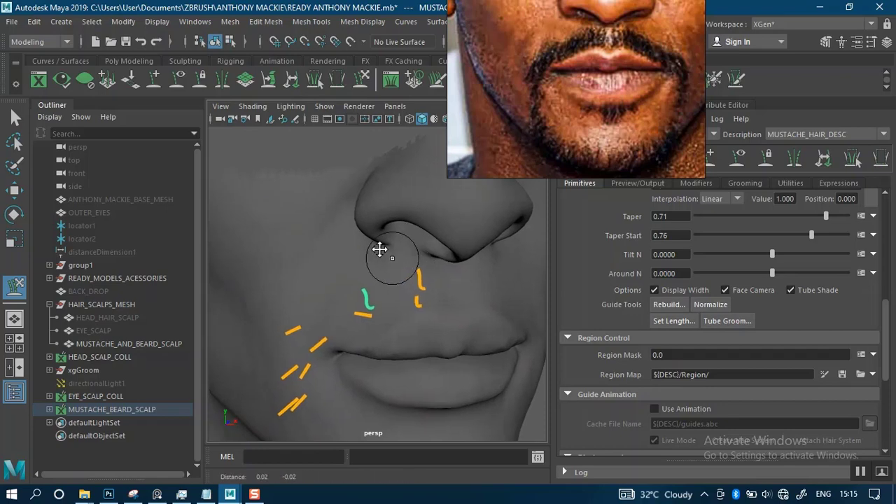
left_click_drag(379, 250, 426, 254, "alt")
mouse_move(426, 254)
right_mouse_down("alt")
mouse_move(427, 234)
mouse_move(436, 254)
right_mouse_up("alt")
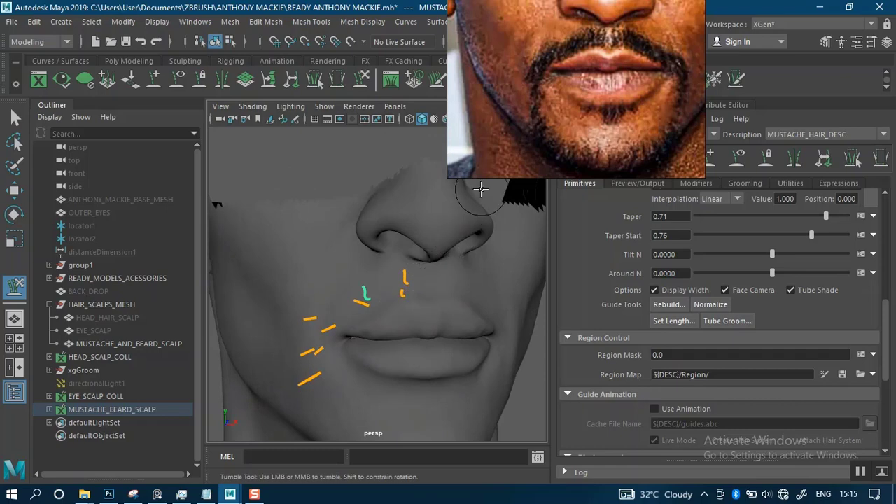
Step: Browse the reference board to the upturned-face beard diagram with growth-direction arrows and enlarge its moustache area
scroll(579, 78, "down", 6)
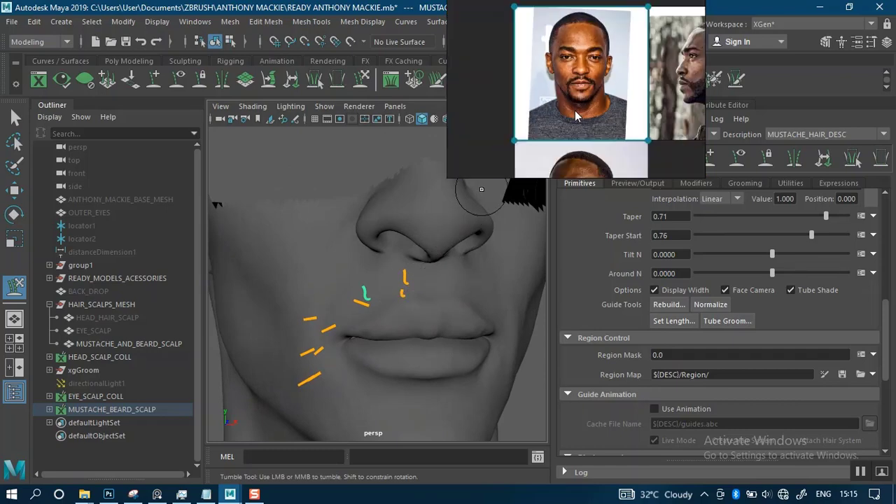
left_click(570, 43)
scroll(570, 129, "down", 5)
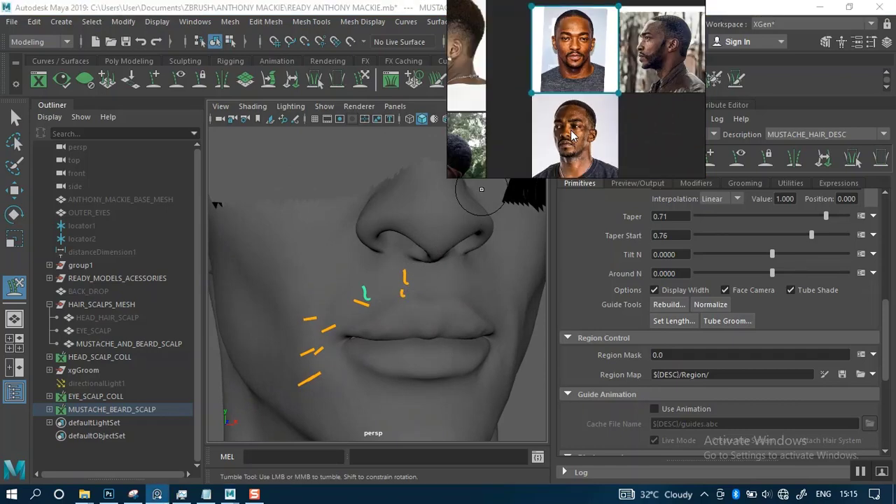
middle_click_drag(565, 105, 579, 38)
middle_click_drag(552, 150, 627, 81)
scroll(610, 99, "down", 3)
middle_click_drag(653, 144, 622, 133)
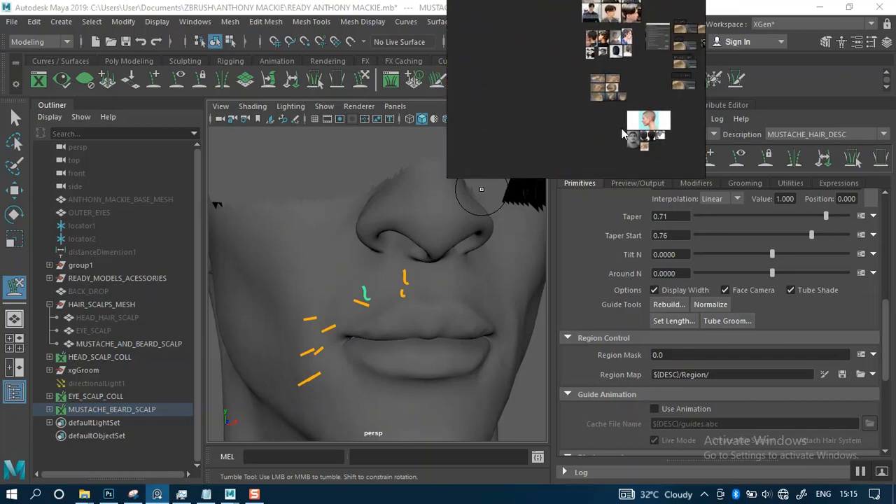
scroll(633, 142, "up", 6)
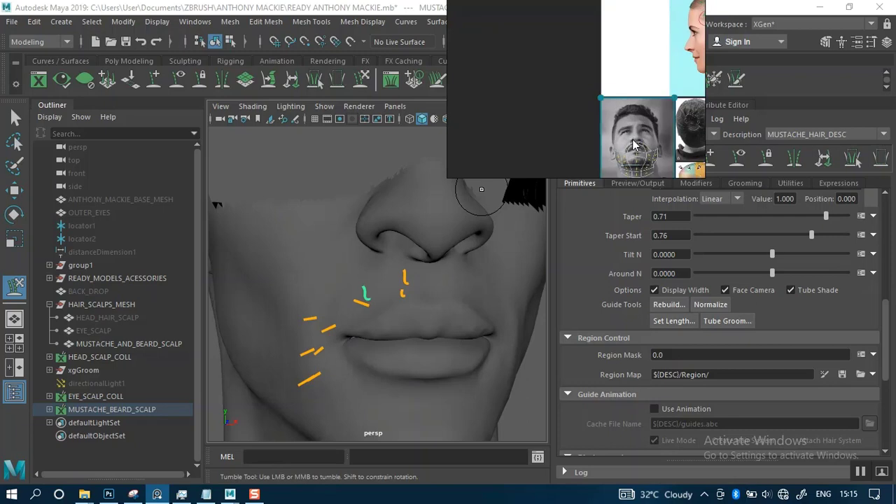
scroll(579, 103, "up", 6)
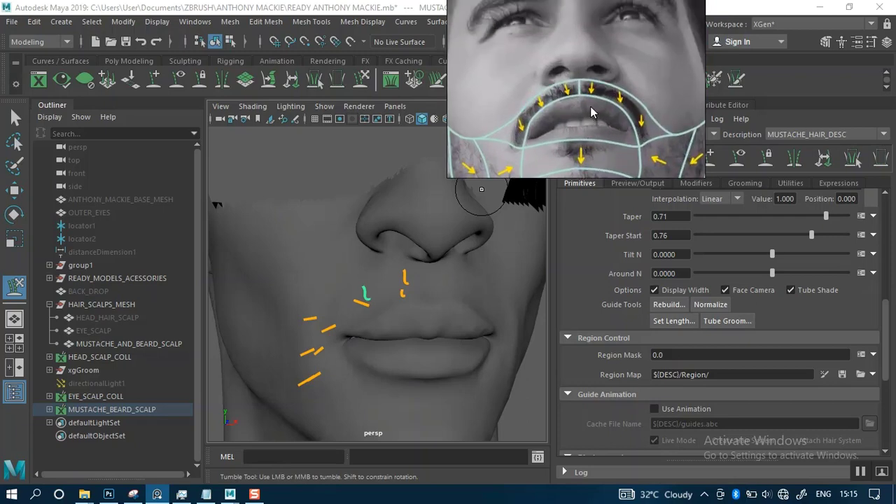
Step: Examine the guides between the nostril and mouth corner from several angles against the growth-direction arrows
right_click_drag(399, 286, 408, 372, "alt")
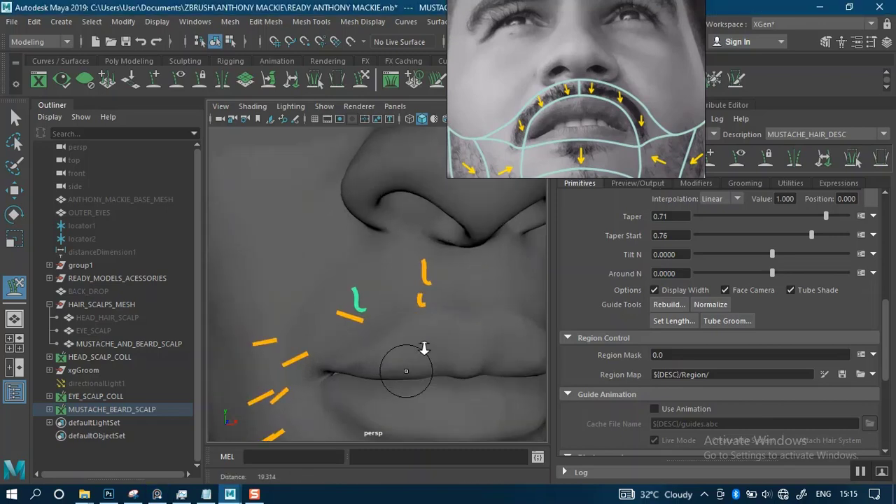
left_click_drag(452, 273, 441, 288, "alt")
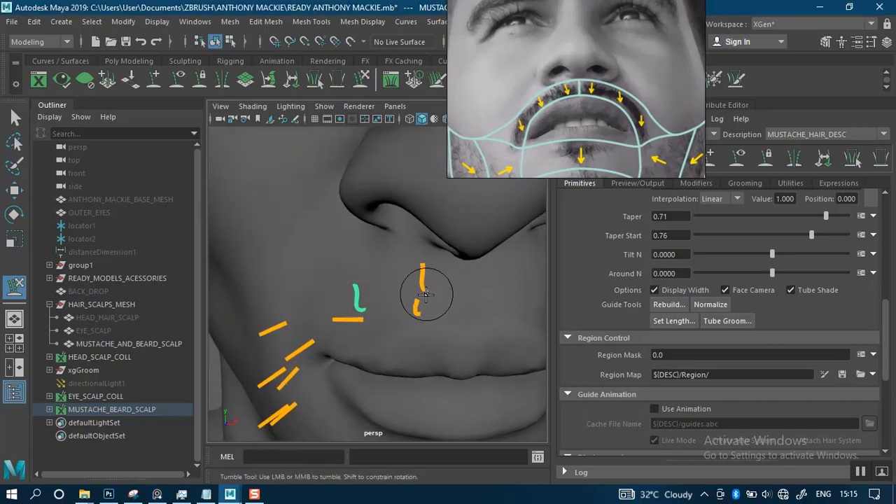
left_click_drag(380, 310, 422, 290, "alt")
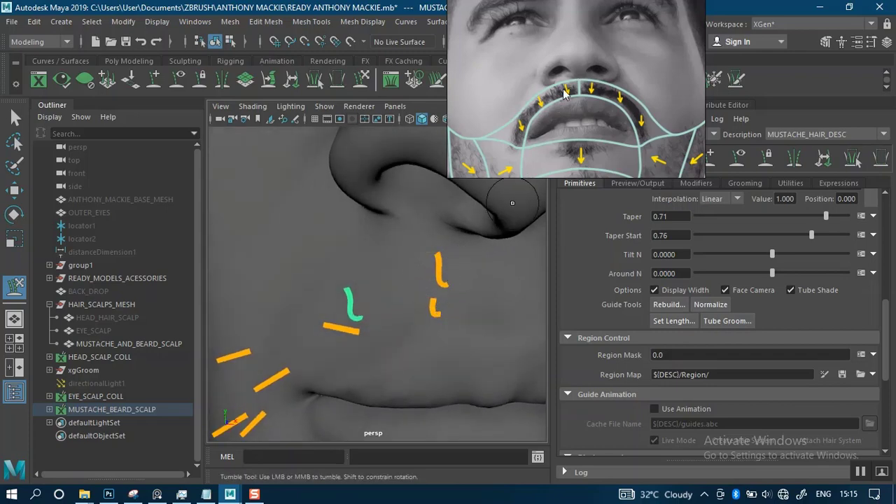
left_click_drag(429, 252, 417, 280, "alt")
middle_click_drag(419, 304, 424, 242, "alt")
right_click_drag(424, 242, 420, 268, "alt")
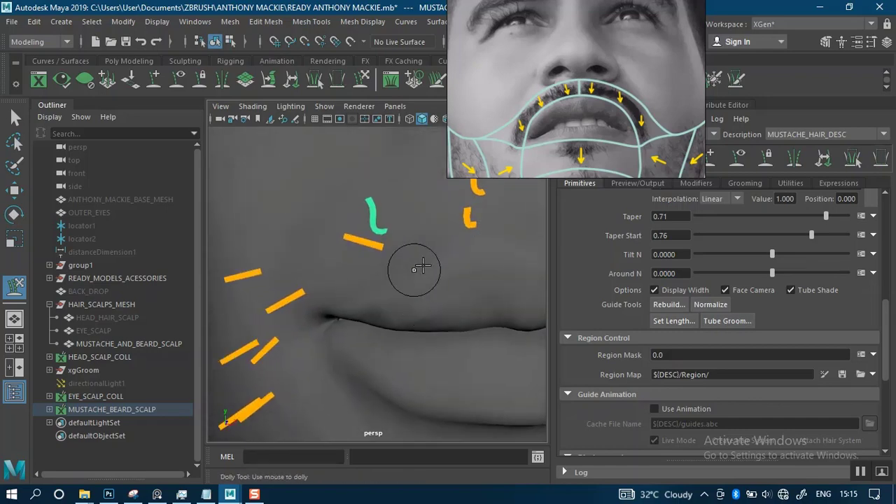
left_click_drag(420, 268, 426, 244, "alt")
middle_click_drag(426, 244, 431, 269, "alt")
left_click_drag(418, 239, 334, 249, "alt")
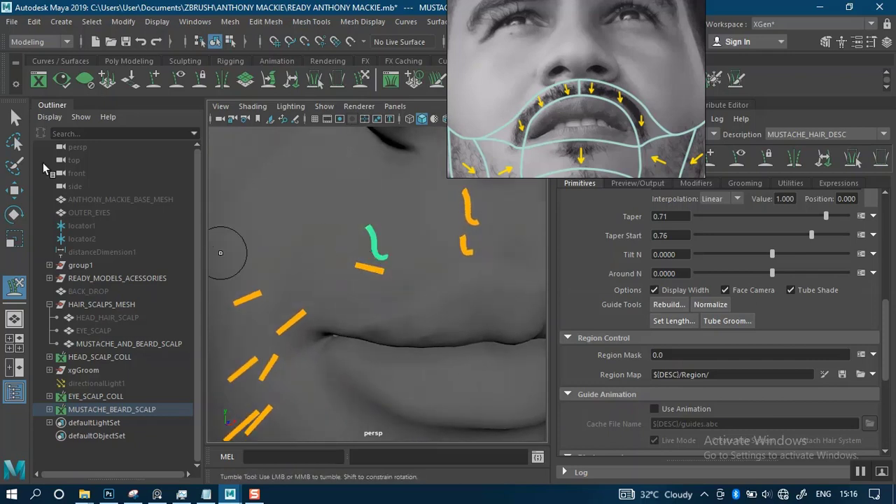
Step: Select the straight guide below the outer hooked moustache guide and move its root up to the hook's tip
key("q")
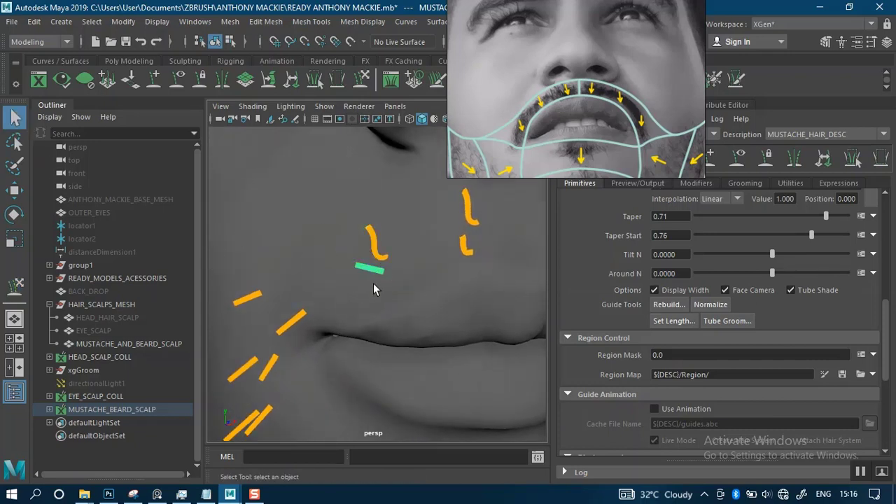
left_click_drag(359, 265, 451, 274, "alt")
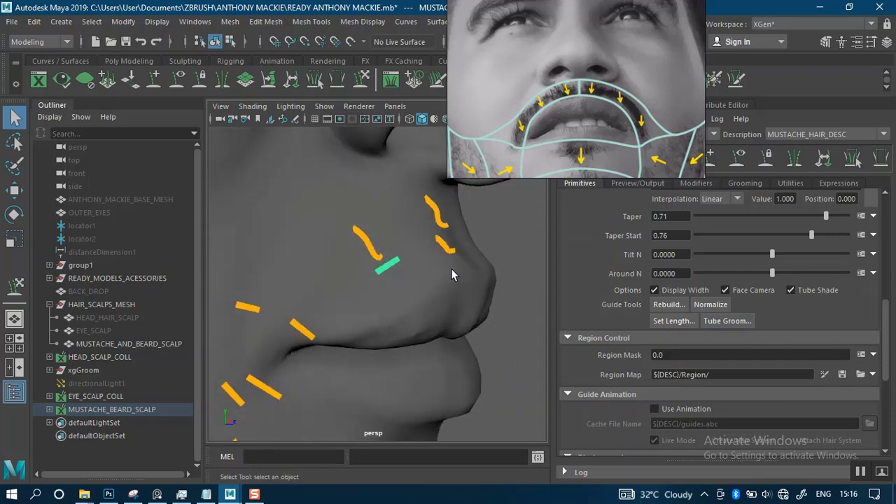
left_click(154, 78)
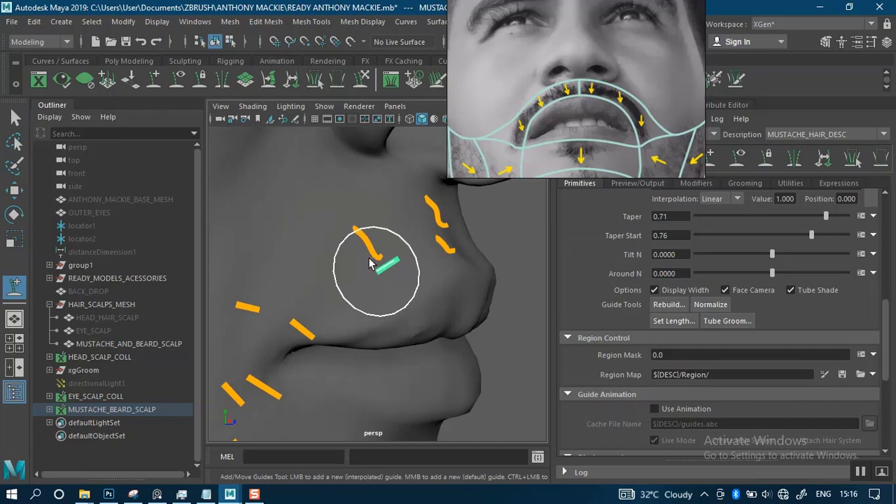
left_click(371, 262)
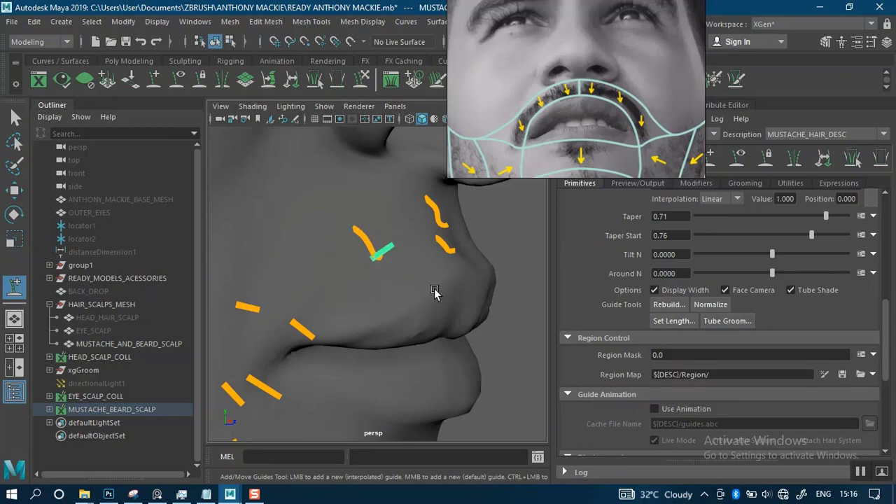
Step: Rotate the straight guide under the outer hooked guide to point downward and scale it uniformly to about 0.89
key("w")
key("e")
left_click_drag(430, 304, 366, 295, "alt")
left_click_drag(397, 239, 386, 310)
key("r")
left_click_drag(380, 259, 374, 260)
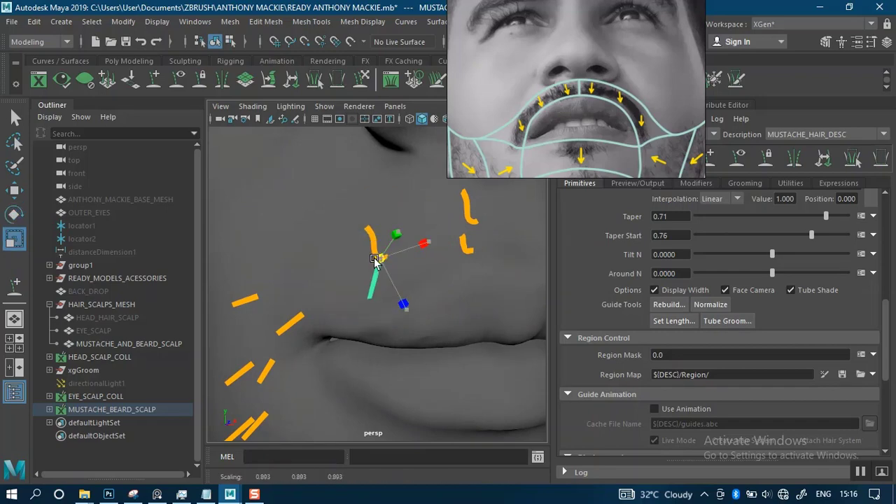
Step: Sculpt the guide under the outer hooked guide into a gentle downward curve that follows the skin above the lip
scroll(392, 280, "up", 4)
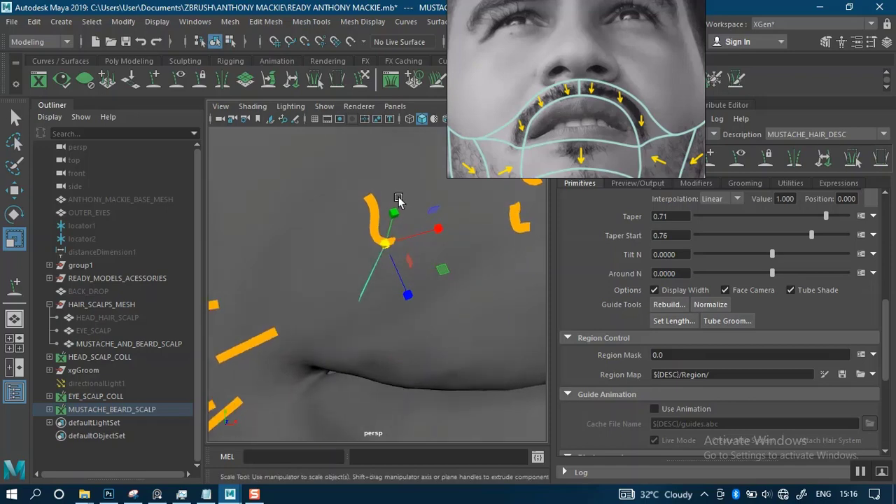
left_click(366, 81)
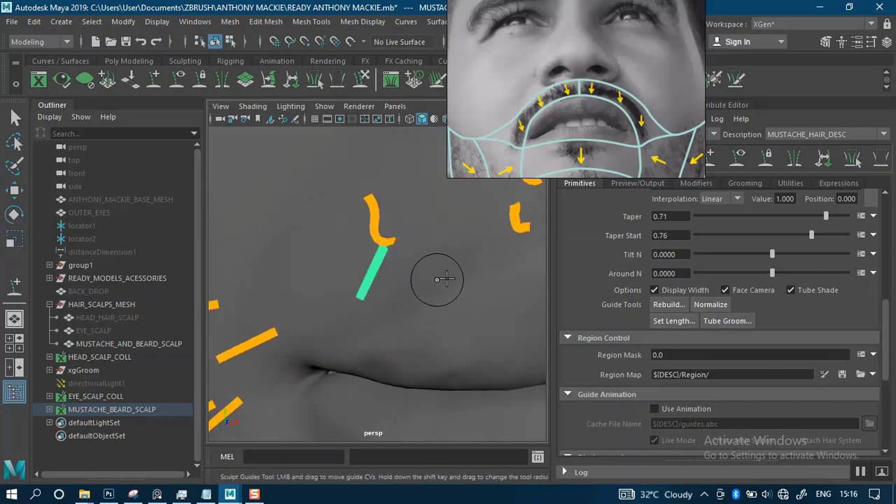
left_click_drag(436, 280, 485, 283, "alt")
left_click_drag(383, 276, 408, 304)
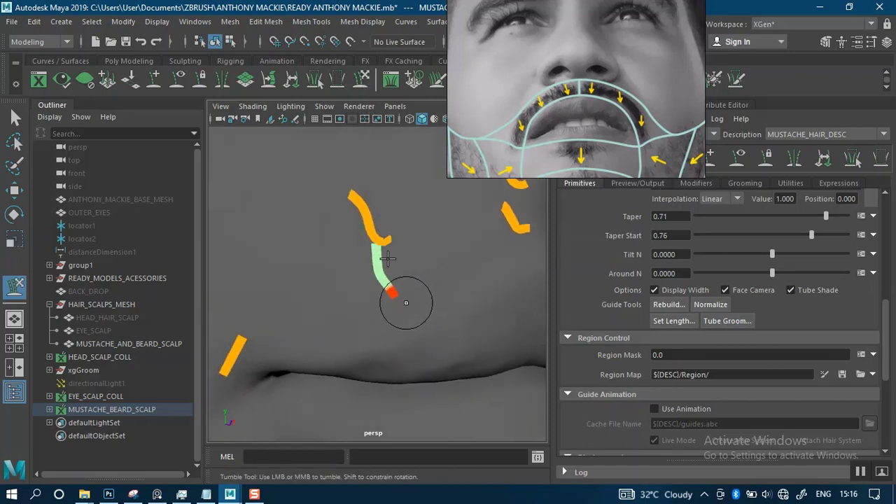
left_click_drag(396, 255, 396, 310)
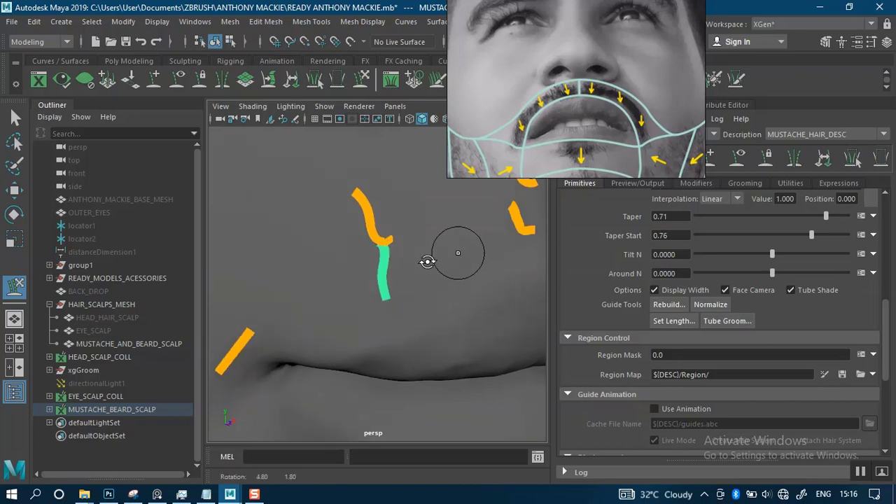
mouse_move(426, 259)
left_mouse_down("alt")
mouse_move(352, 276)
mouse_move(320, 256)
mouse_move(339, 321)
left_mouse_up("alt")
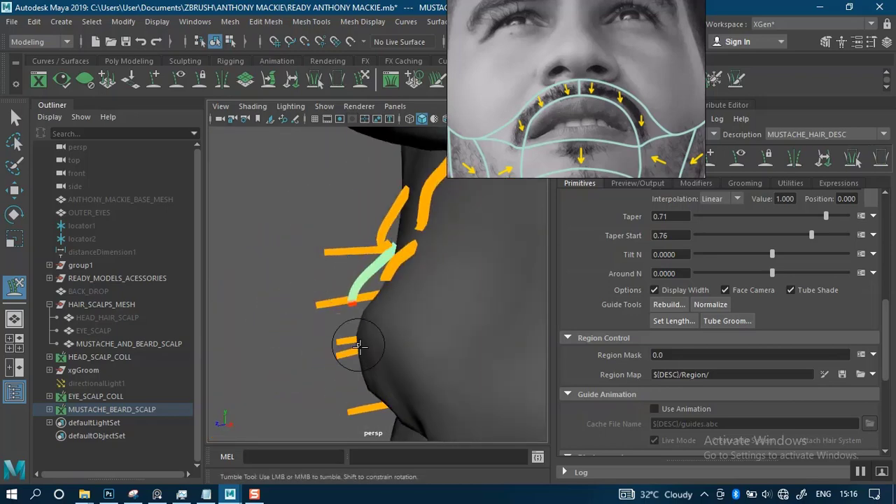
mouse_move(394, 286)
left_mouse_down("alt")
mouse_move(455, 300)
mouse_move(519, 286)
mouse_move(522, 264)
mouse_move(389, 257)
left_mouse_up("alt")
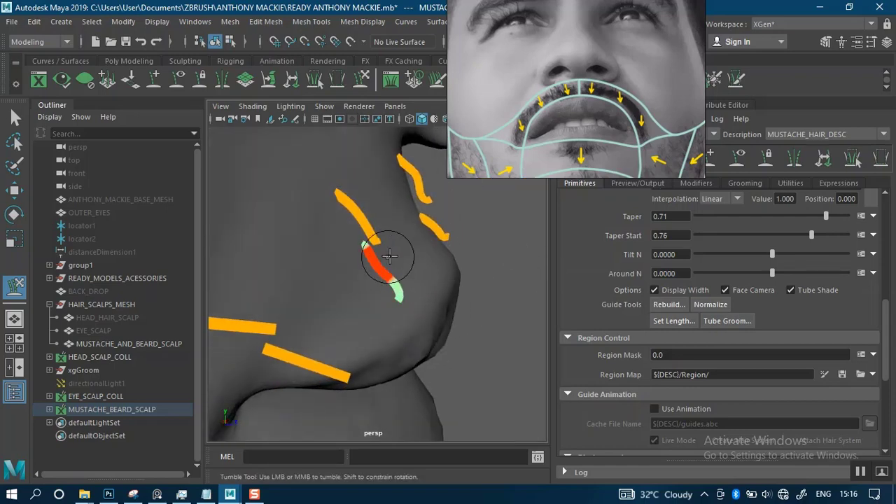
left_click_drag(449, 291, 420, 296, "alt")
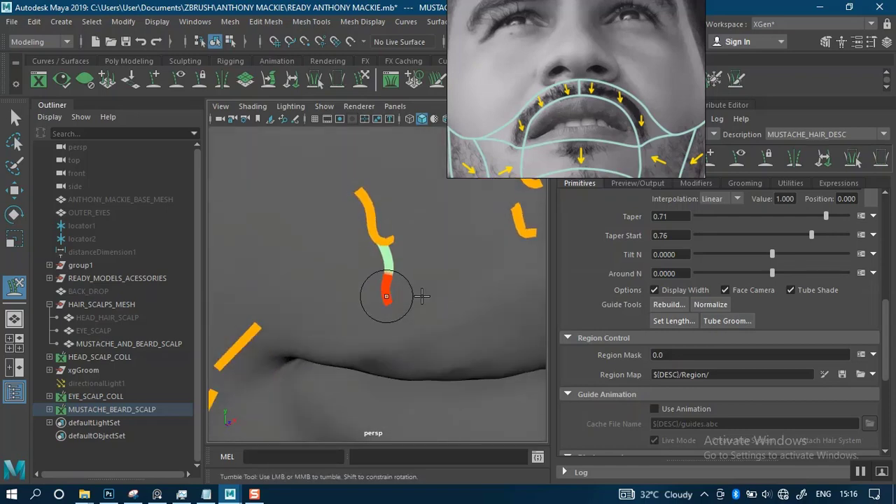
right_click_drag(420, 296, 407, 296, "alt")
left_click_drag(407, 296, 400, 337, "alt")
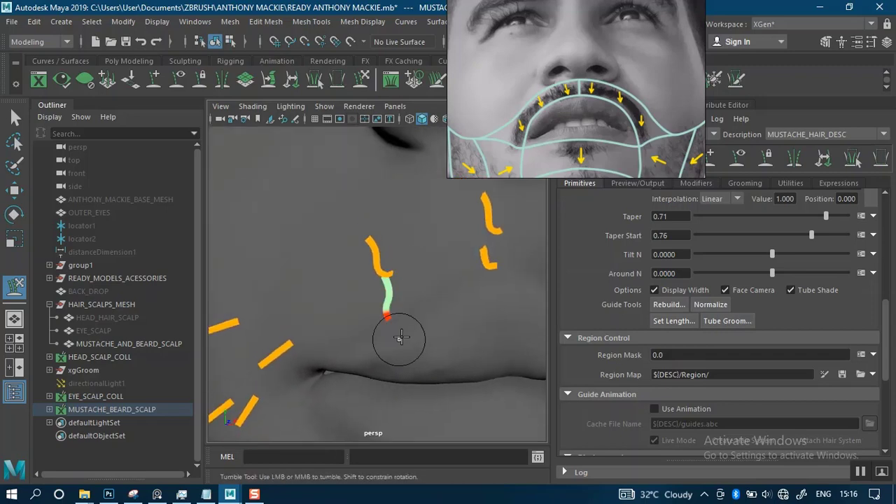
Step: Select the straight guide above the mouth corner, scale it uniformly to about 0.75 and rotate it to point downward
left_click_drag(377, 278, 297, 270, "alt")
key("q")
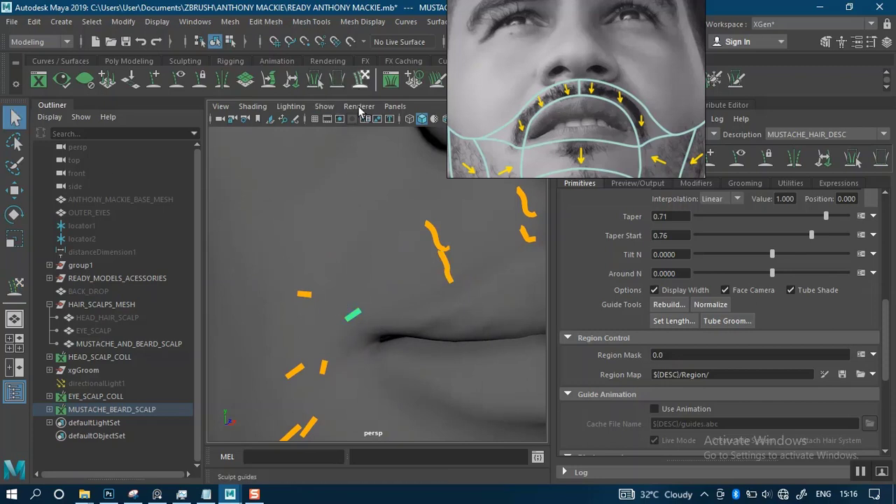
key("r")
left_click_drag(356, 313, 351, 313)
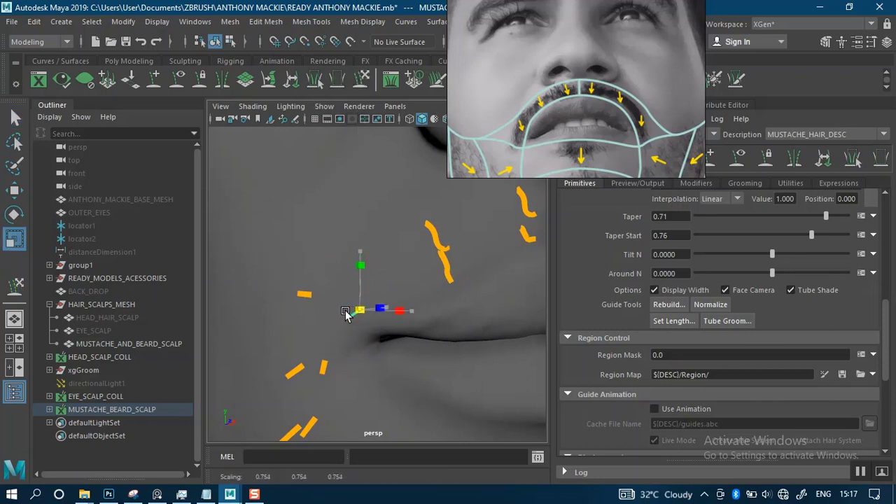
key("e")
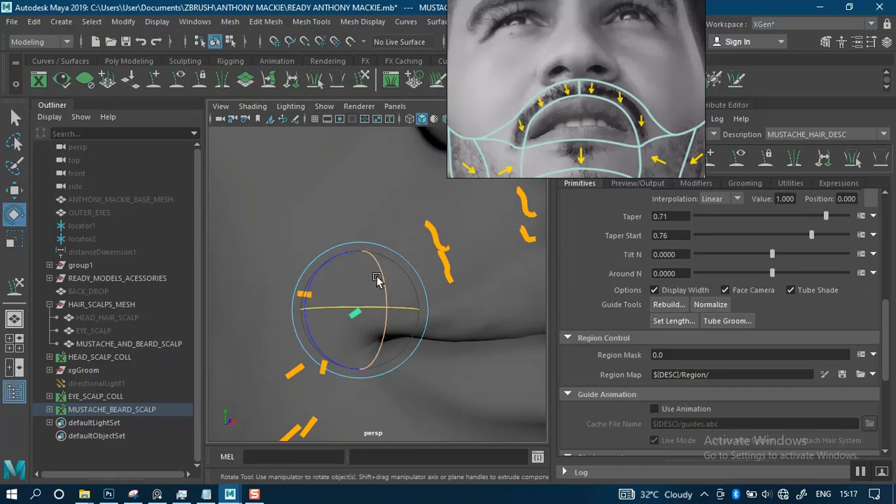
left_click_drag(376, 279, 414, 345)
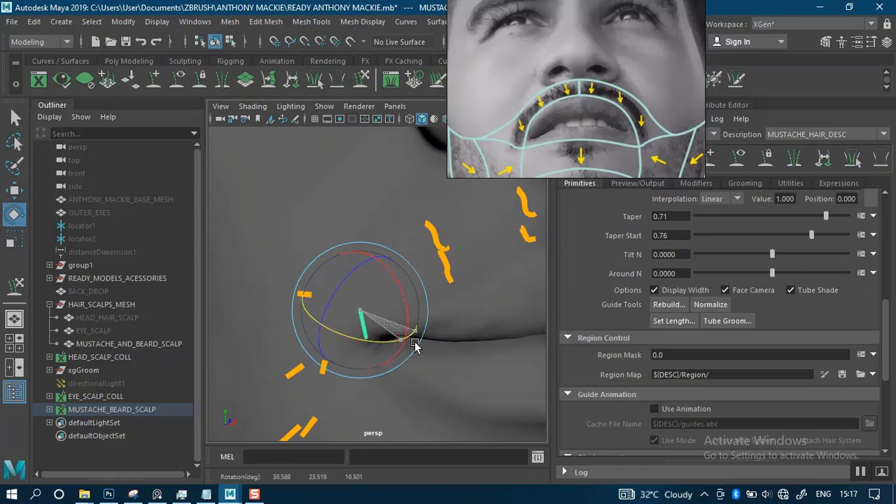
Step: Move the guide above the mouth corner slightly higher on the skin, undoing any guide added by mistake
left_click_drag(480, 224, 357, 283, "alt")
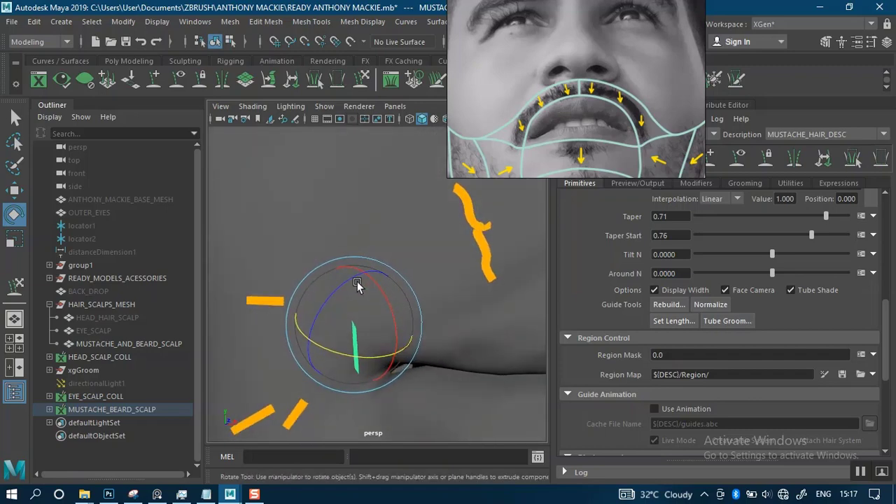
left_click(154, 79)
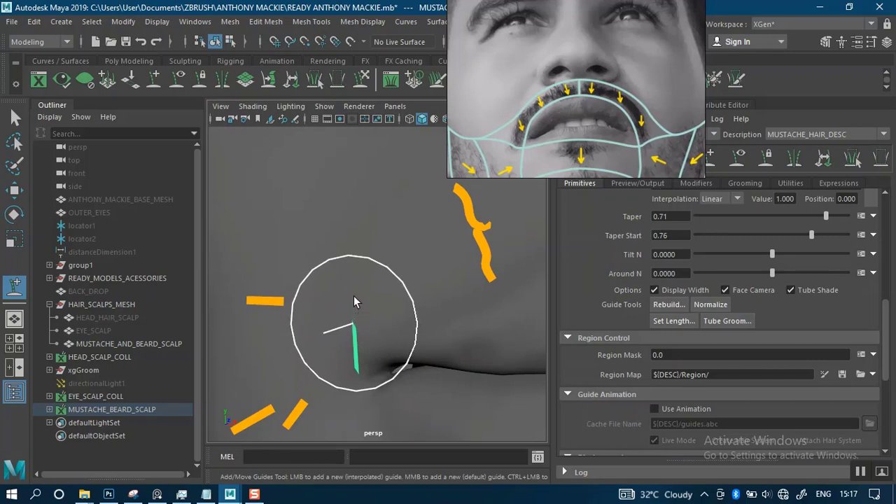
left_click(354, 299)
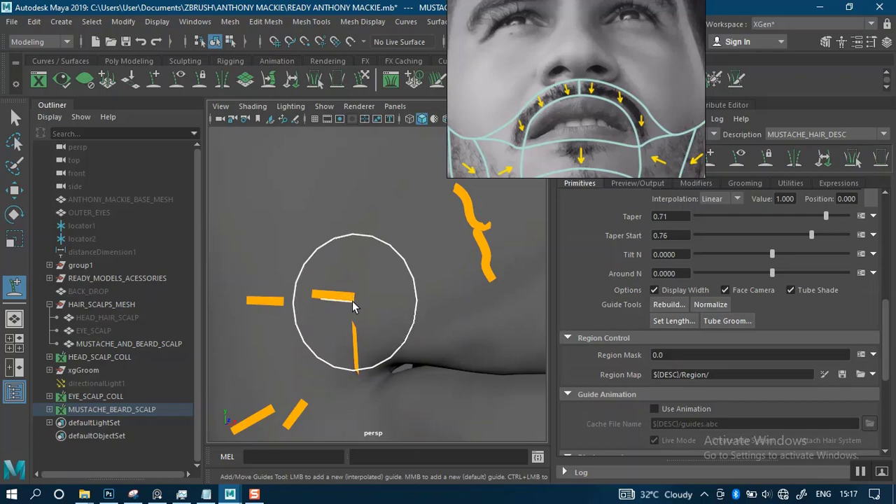
key("ctrl+z")
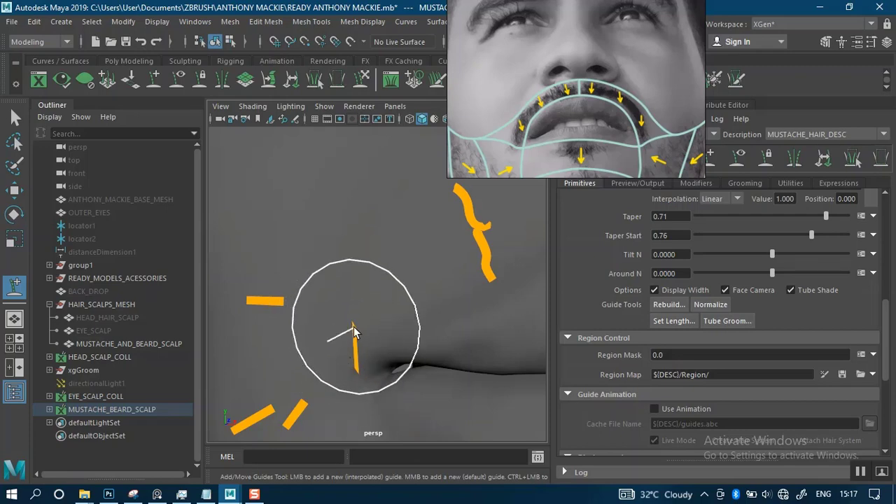
left_click(350, 312)
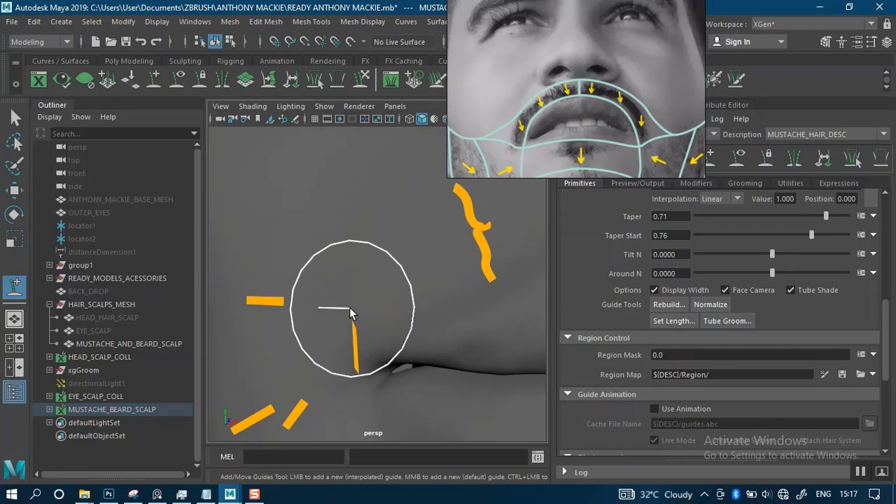
left_click_drag(336, 329, 412, 309, "alt")
left_click(346, 327)
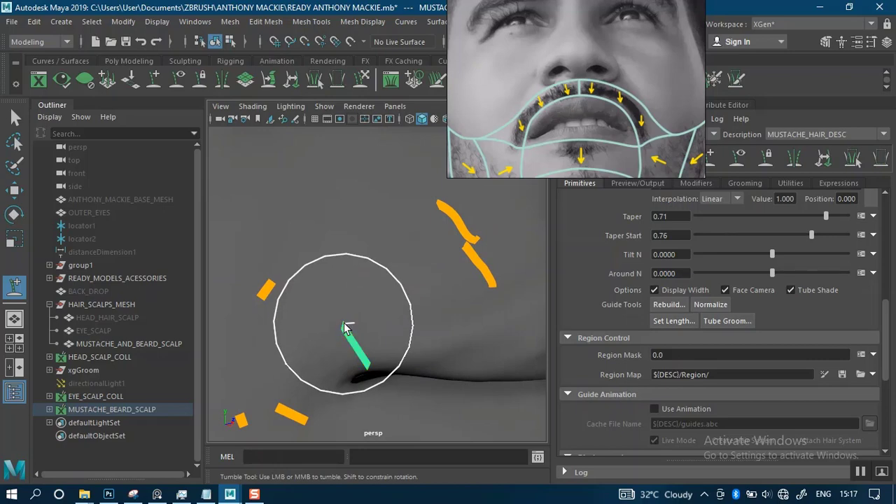
left_click(343, 300)
key("ctrl+z")
key("ctrl+z")
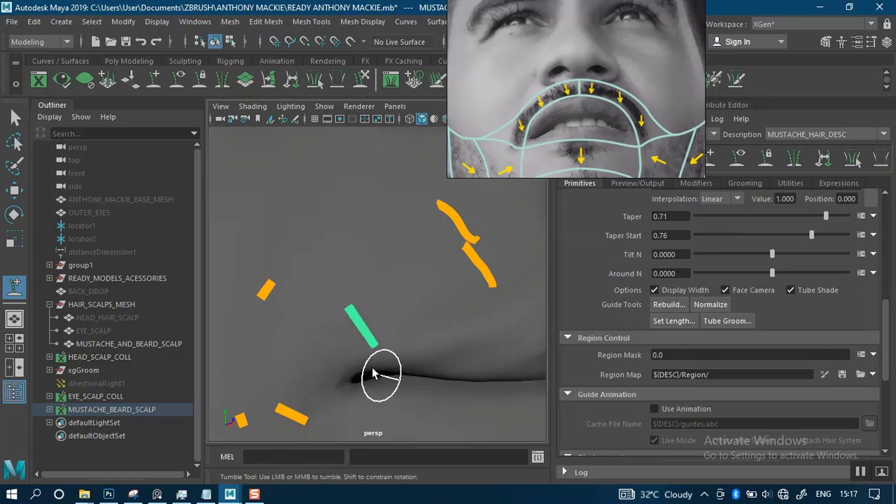
key("q")
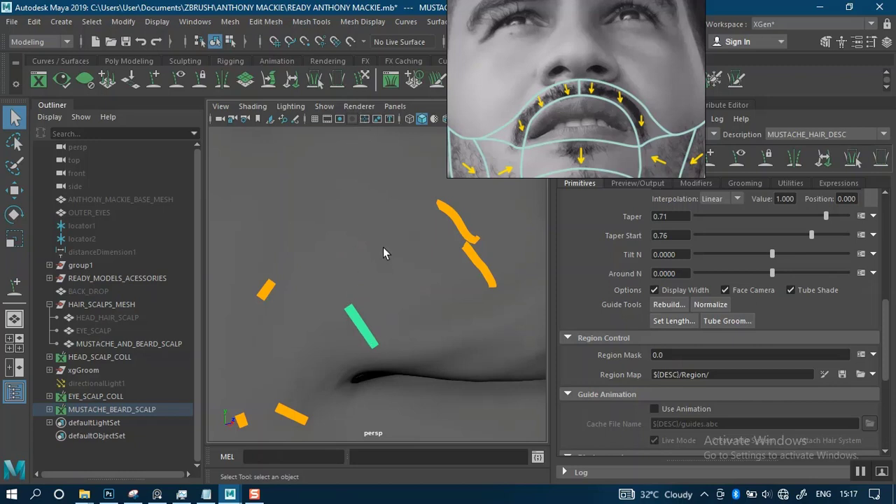
Step: Scale the straight guide above the mouth corner and sculpt it into a gentle downward curve that follows the skin
left_click_drag(383, 254, 339, 249, "alt")
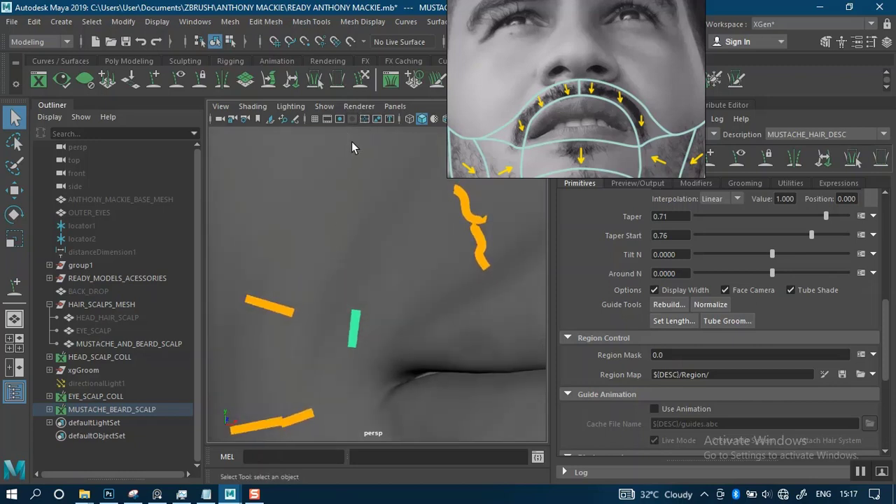
key("r")
mouse_move(357, 309)
left_mouse_down()
mouse_move(332, 344)
mouse_move(350, 353)
mouse_move(468, 259)
mouse_move(424, 266)
mouse_move(392, 354)
left_mouse_up()
left_click(360, 80)
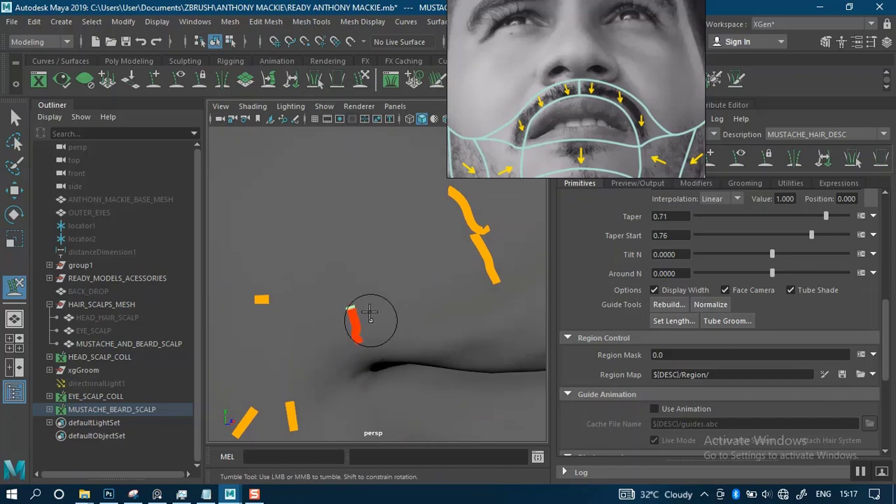
mouse_move(402, 305)
left_mouse_down("alt")
mouse_move(420, 315)
mouse_move(458, 278)
mouse_move(441, 273)
mouse_move(454, 301)
mouse_move(462, 292)
left_mouse_up("alt")
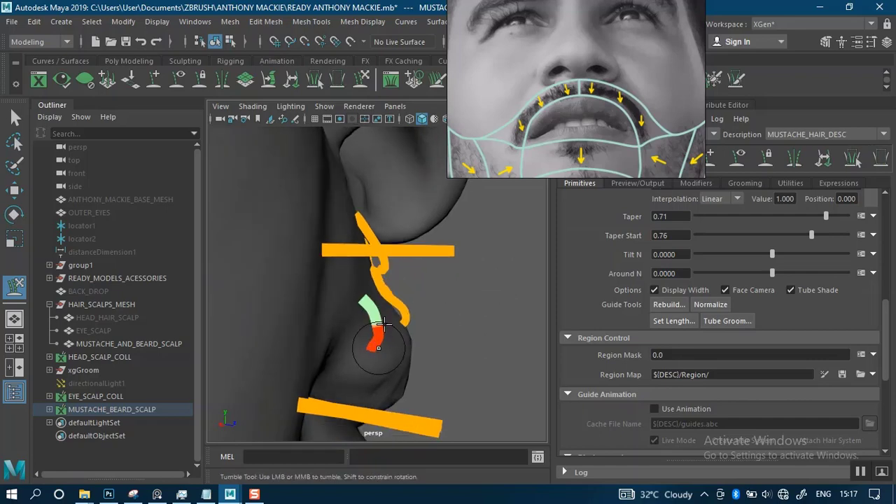
left_click_drag(412, 334, 372, 362, "alt")
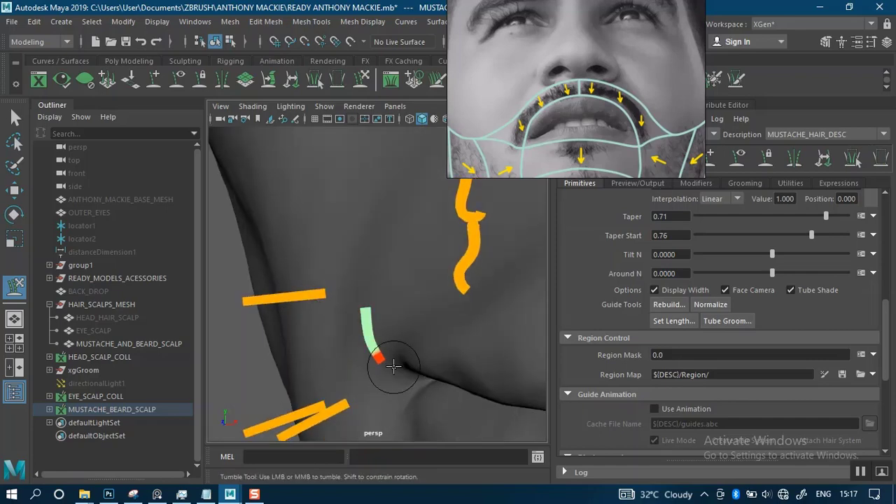
left_click_drag(392, 320, 458, 284, "alt")
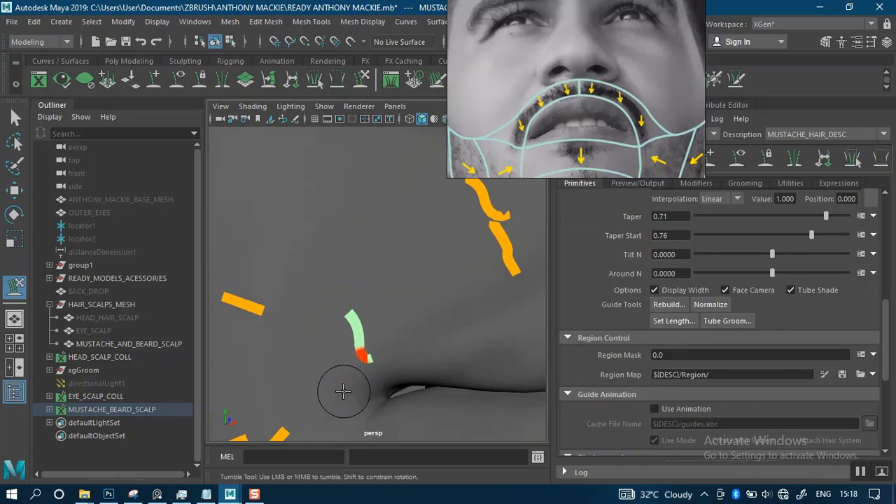
left_click_drag(342, 391, 396, 275, "alt")
right_click_drag(396, 275, 430, 279, "alt")
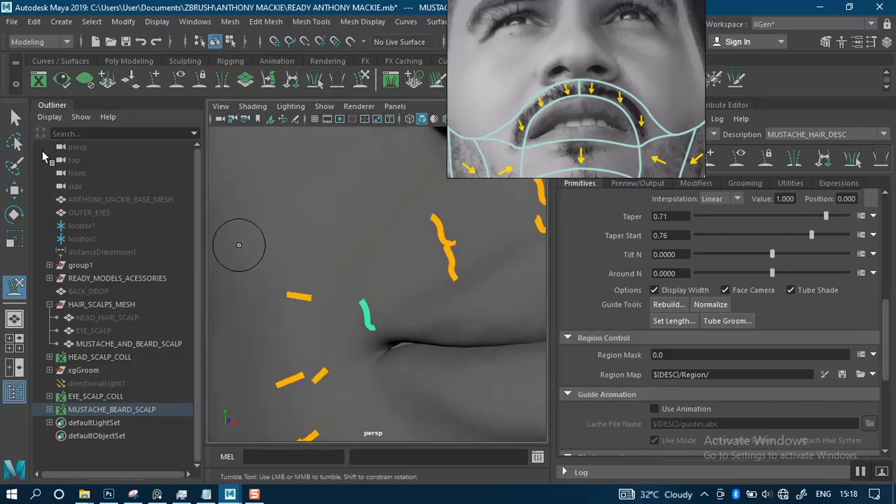
Step: Select the straight guide outside the mouth corner, rotate it to point diagonally down toward the mouth, and scale it uniformly
key("q")
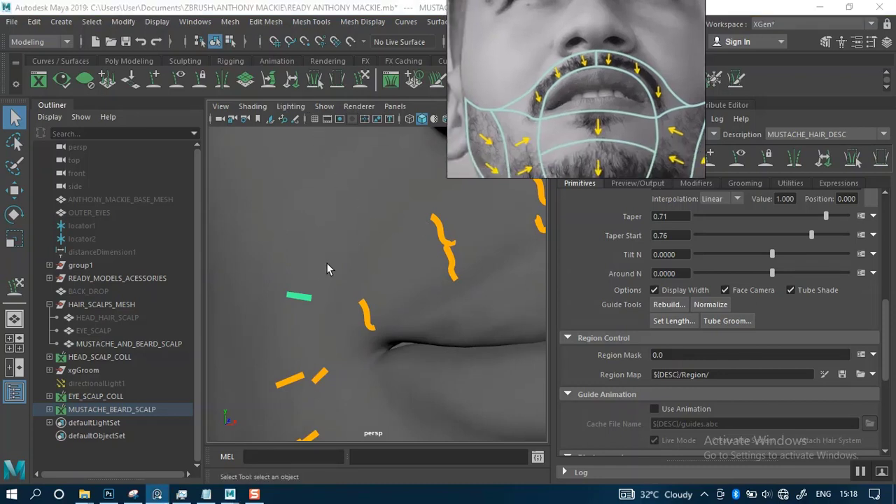
right_click_drag(327, 267, 321, 232, "alt")
key("e")
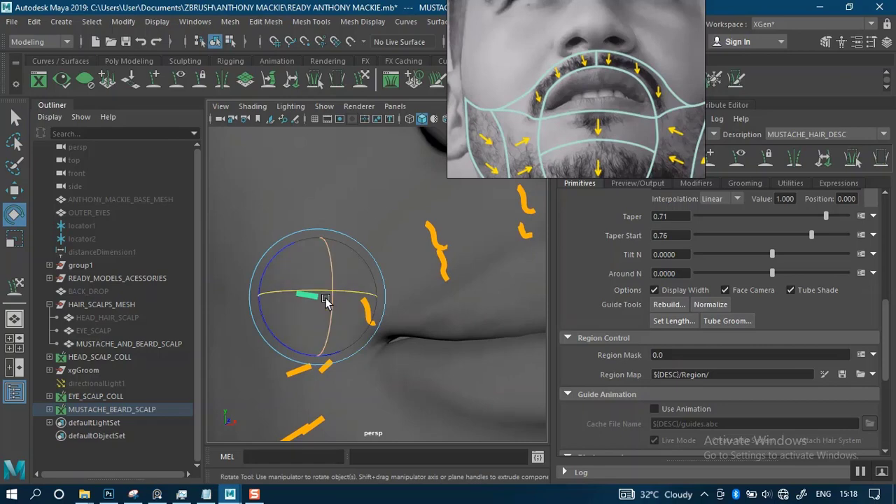
left_click_drag(328, 301, 342, 358, "alt")
left_click_drag(394, 276, 434, 256, "alt")
key("r")
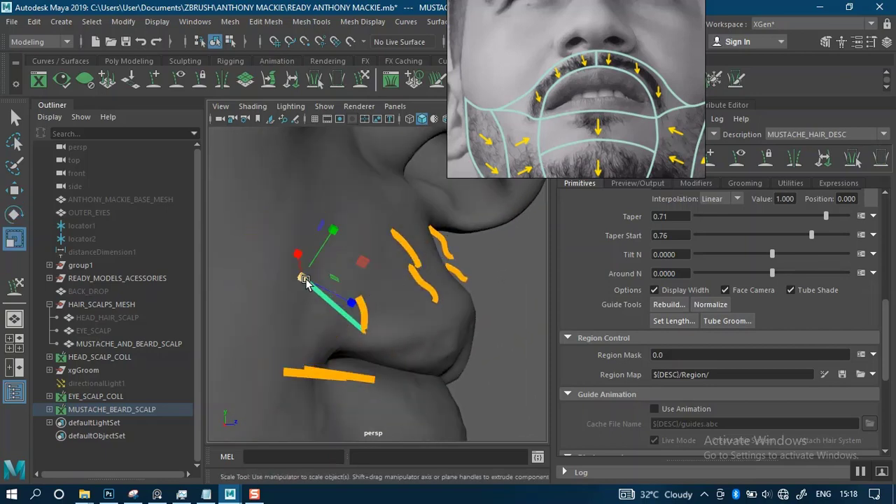
mouse_move(305, 278)
left_mouse_down()
mouse_move(287, 278)
mouse_move(396, 270)
mouse_move(359, 240)
left_mouse_up()
Step: Move the rotated guide up the skin beside the guide above the mouth corner, undoing any guides added by mistake
middle_click_drag(360, 238, 368, 194, "alt")
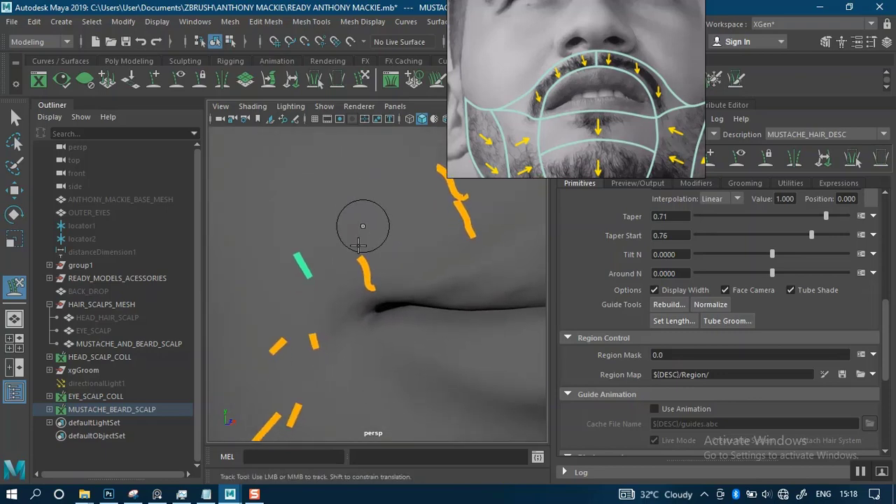
scroll(355, 251, "up", 1)
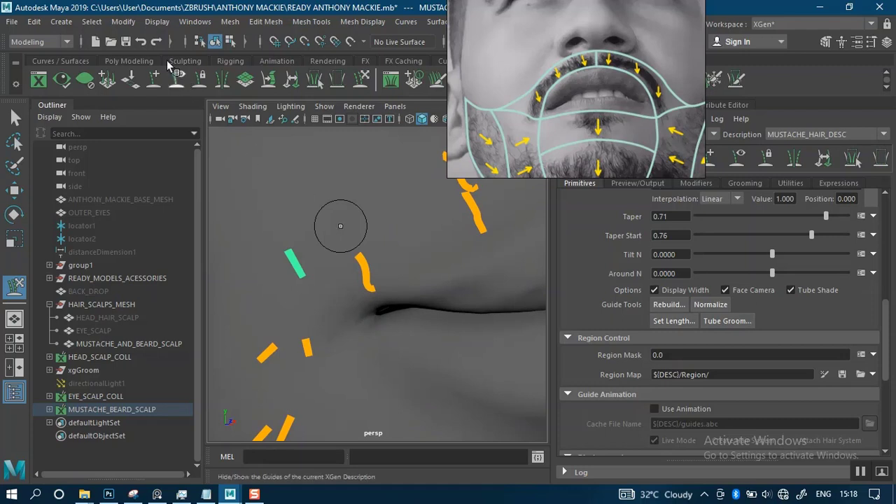
left_click(154, 79)
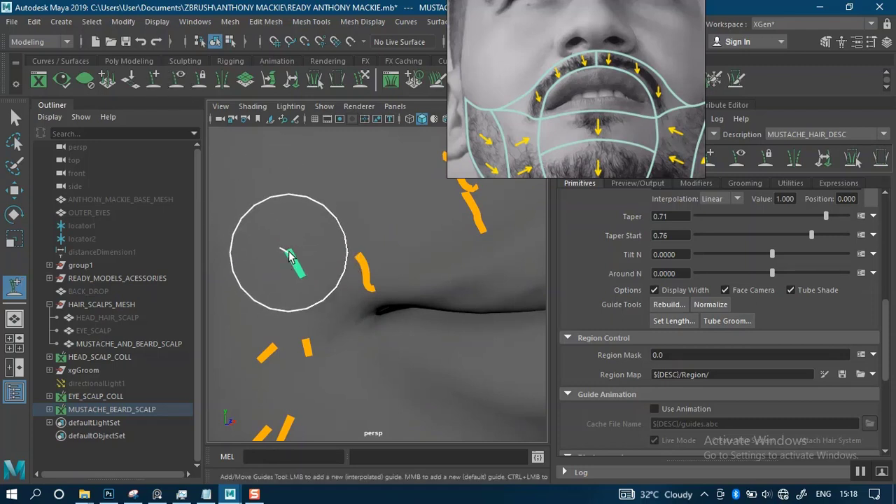
left_click(330, 228)
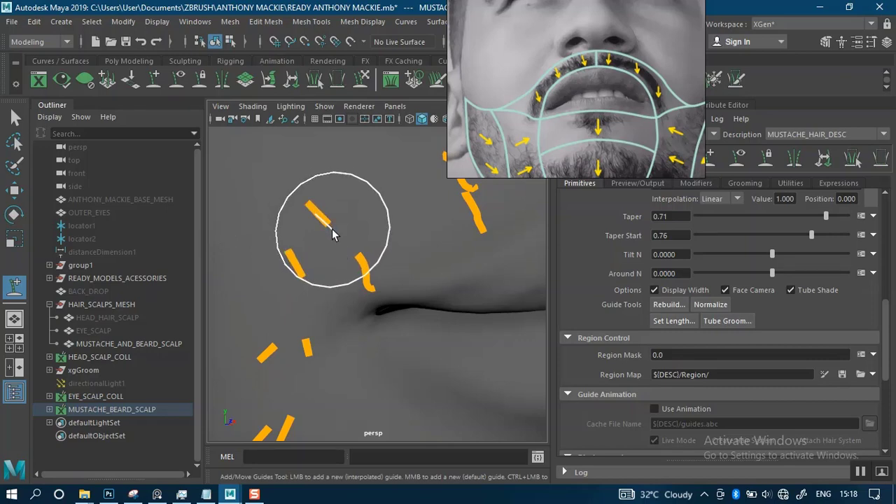
left_click(333, 235)
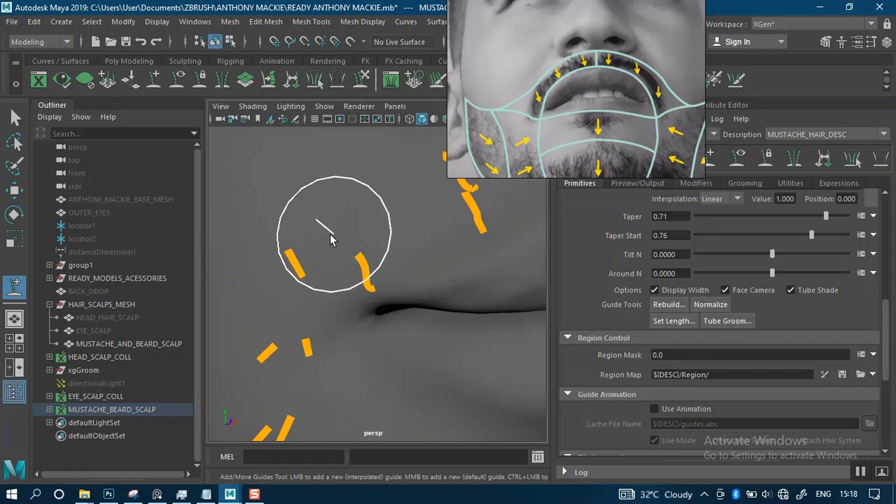
left_click(290, 260)
left_click_drag(323, 224, 333, 227)
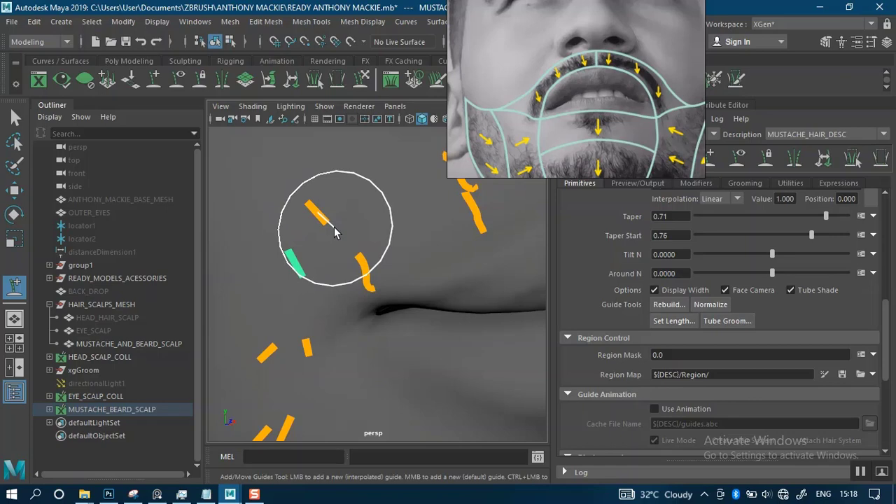
left_click_drag(334, 227, 337, 228)
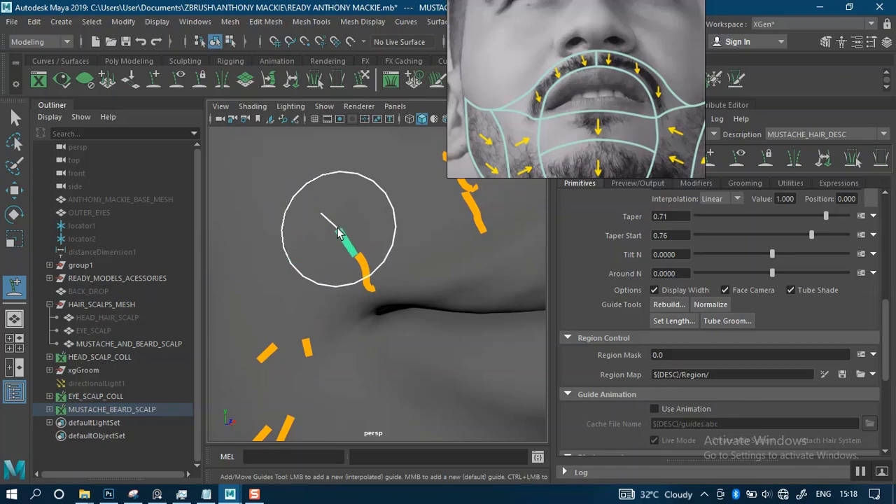
Step: Sculpt the moved guide into a downward curve that hugs the cheek beside the mouth corner
mouse_move(341, 310)
left_mouse_down("alt")
mouse_move(420, 304)
mouse_move(354, 313)
left_mouse_up("alt")
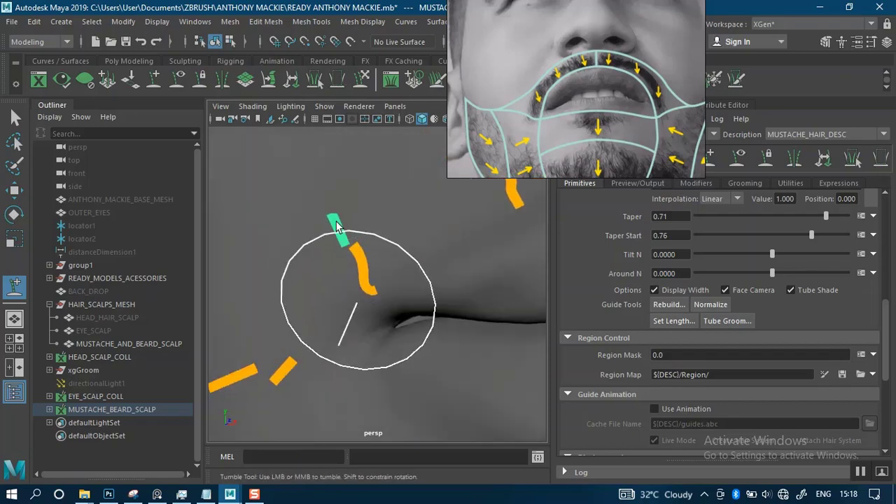
left_click(364, 74)
left_click_drag(334, 238, 315, 269)
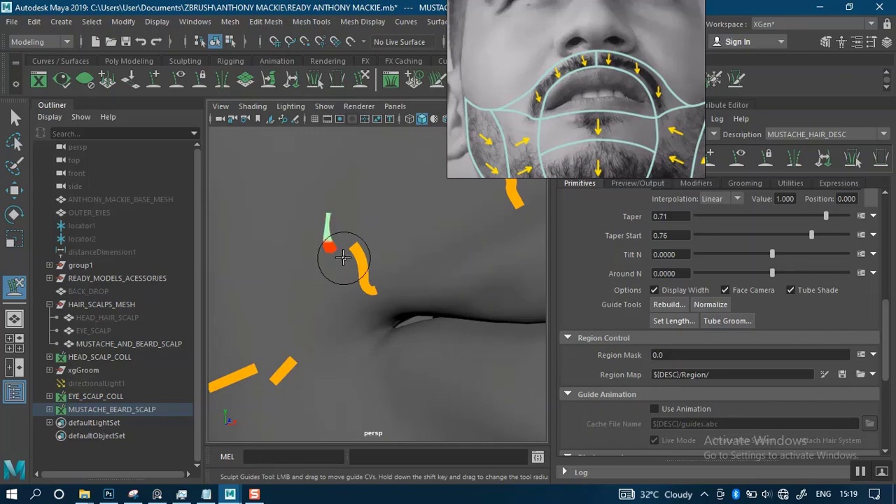
left_click_drag(396, 197, 334, 243, "alt")
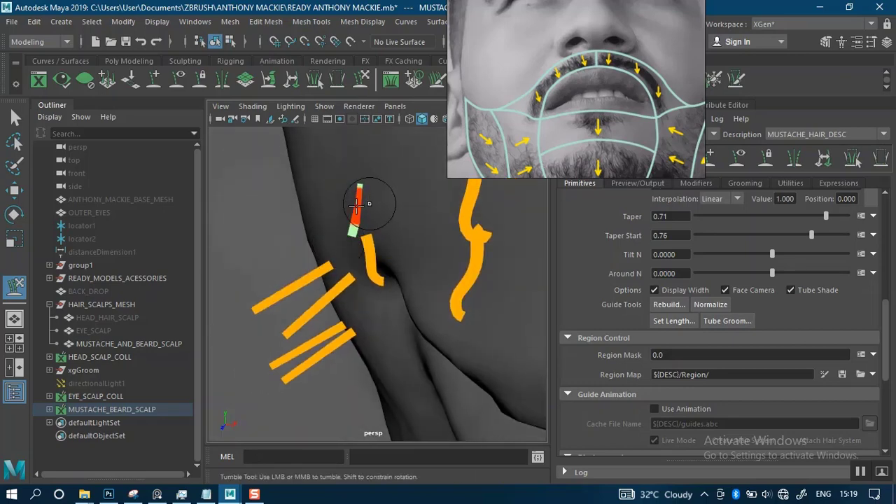
left_click_drag(370, 204, 347, 207)
mouse_move(343, 261)
left_mouse_down("alt")
mouse_move(444, 206)
mouse_move(392, 217)
mouse_move(364, 246)
mouse_move(366, 235)
mouse_move(370, 264)
left_mouse_up("alt")
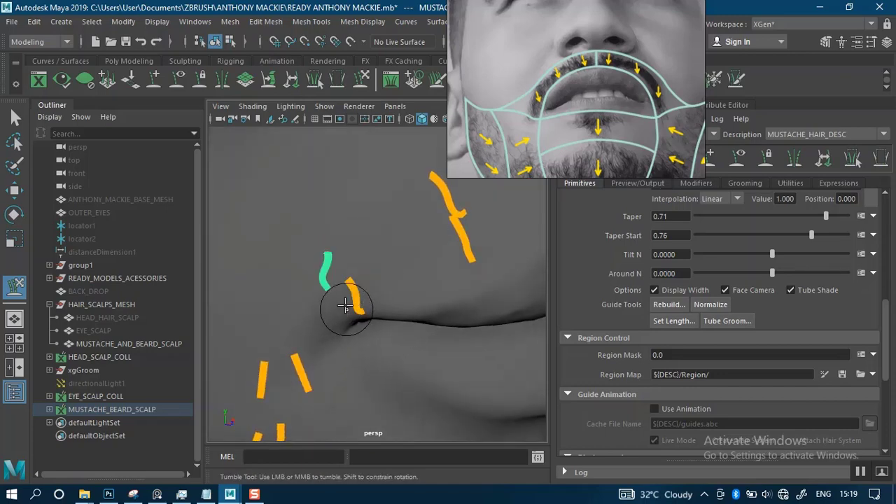
left_click_drag(371, 264, 394, 291, "alt")
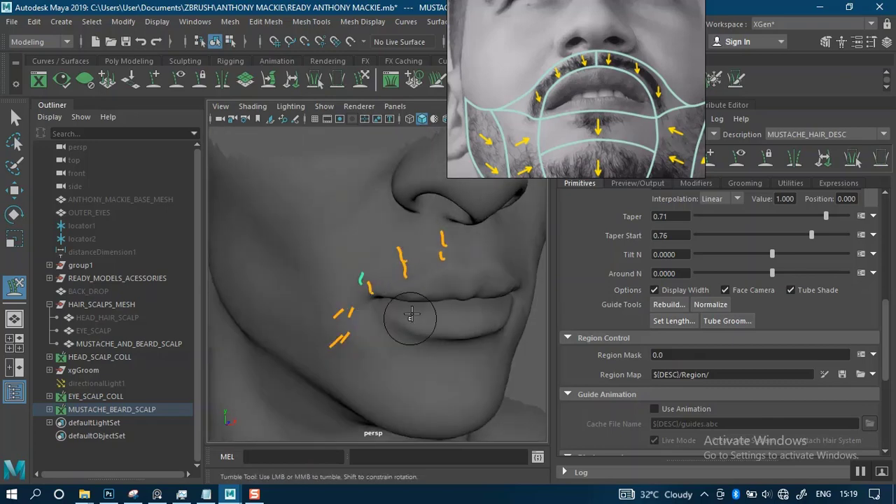
Step: Select the lower pair of straight guides below the mouth corner and move the inner one slightly toward the chin
middle_click_drag(414, 320, 416, 245, "alt")
right_click_drag(417, 245, 412, 344, "alt")
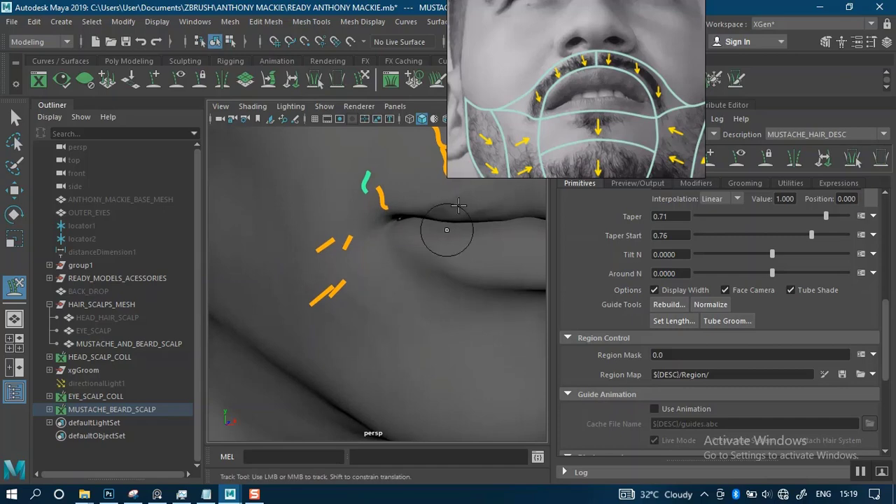
mouse_move(411, 266)
left_mouse_down("alt")
mouse_move(426, 259)
mouse_move(394, 256)
mouse_move(414, 260)
mouse_move(375, 282)
mouse_move(421, 273)
mouse_move(406, 266)
left_mouse_up("alt")
right_click_drag(406, 266, 417, 204, "alt")
right_click_drag(416, 243, 423, 360, "alt")
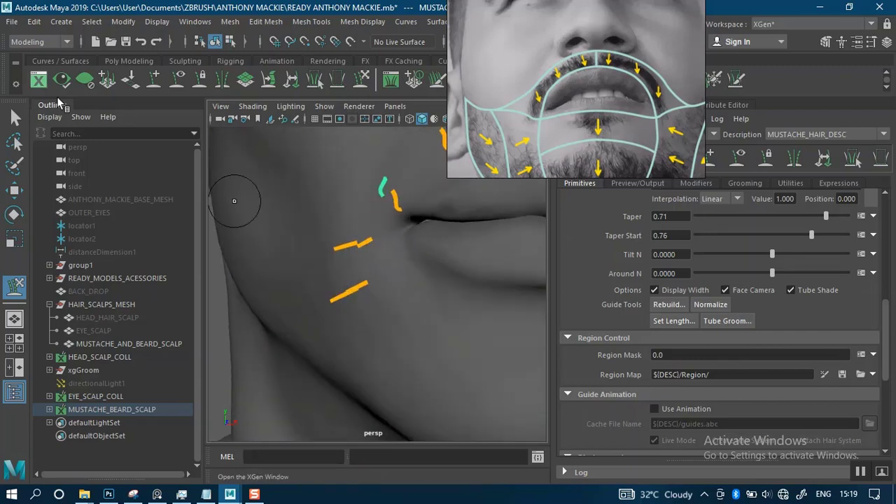
left_click(16, 118)
left_click_drag(388, 301, 339, 283, "alt")
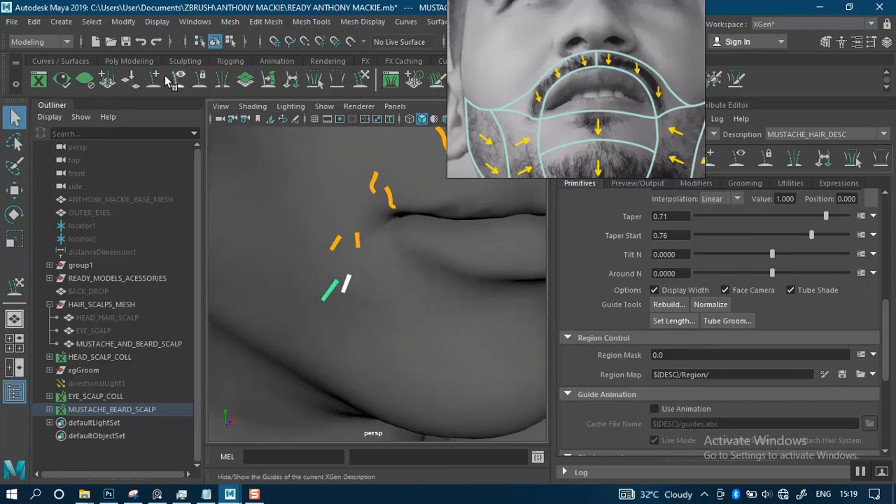
key("y")
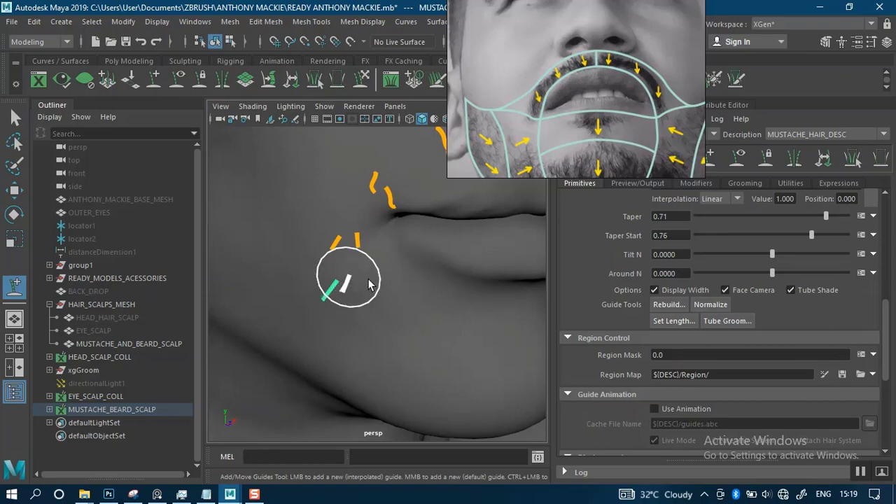
left_click(369, 281)
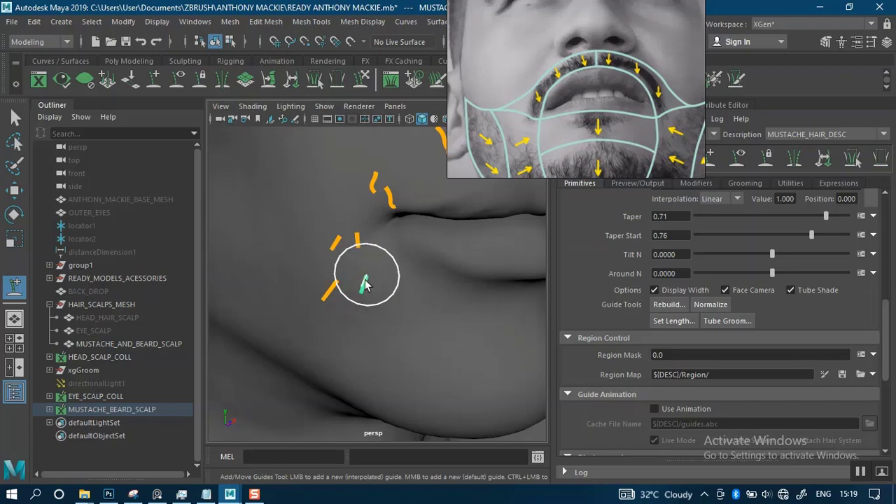
Step: Move the outer guide of the lower pair slightly inward toward the mouth
left_click_drag(345, 266, 321, 289, "alt")
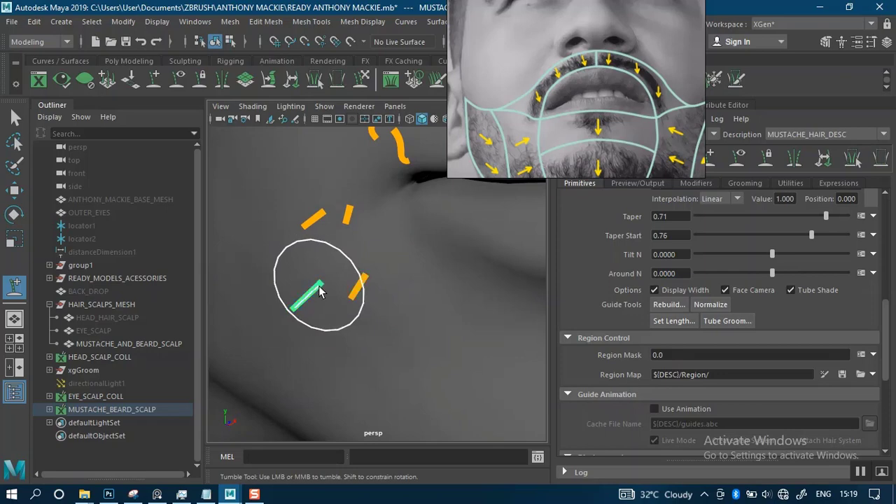
left_click(328, 284)
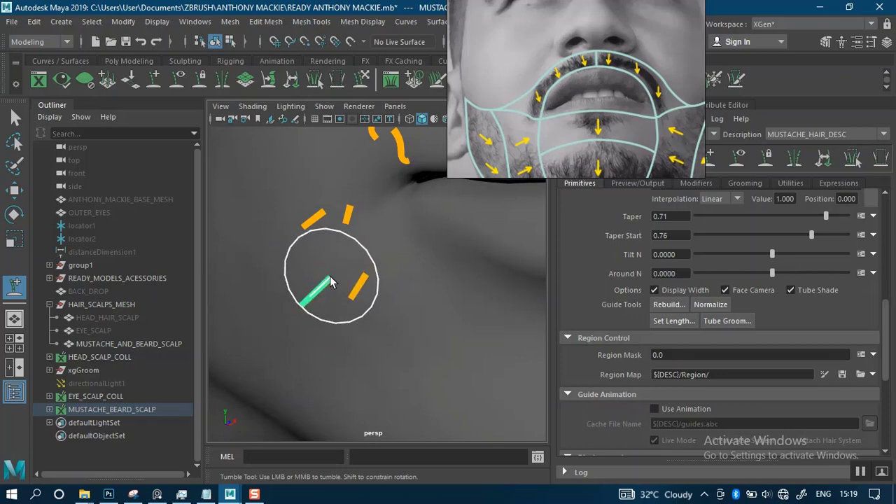
scroll(419, 301, "down", 3)
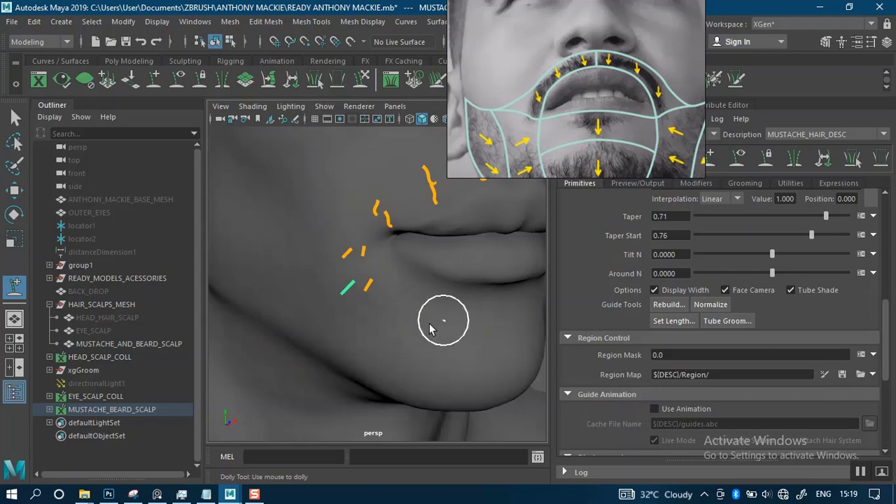
left_click_drag(430, 324, 413, 353, "alt")
scroll(444, 280, "down", 2)
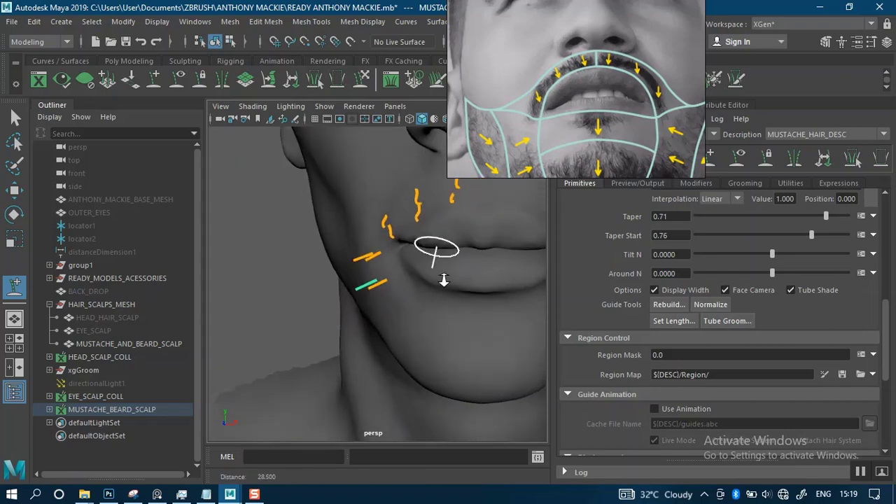
left_click_drag(444, 280, 462, 279, "alt")
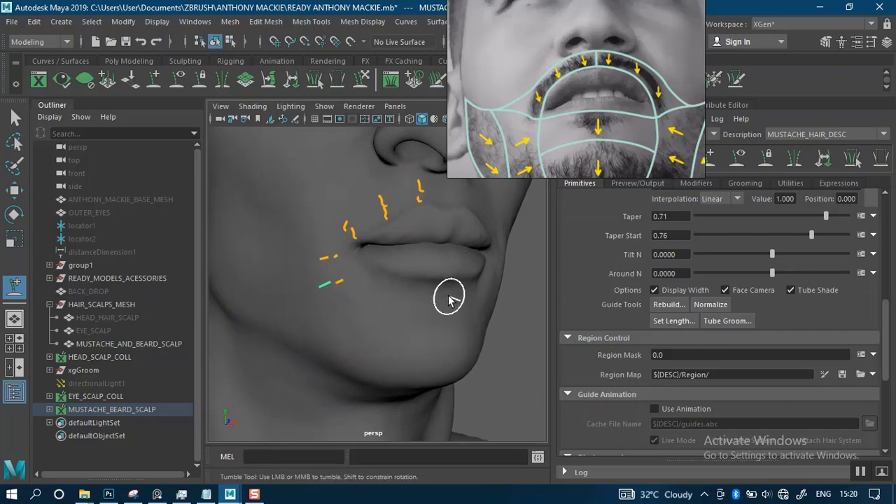
Step: Move the inner guides of both pairs below the mouth corner slightly closer to the mouth
left_click_drag(401, 320, 381, 339, "alt")
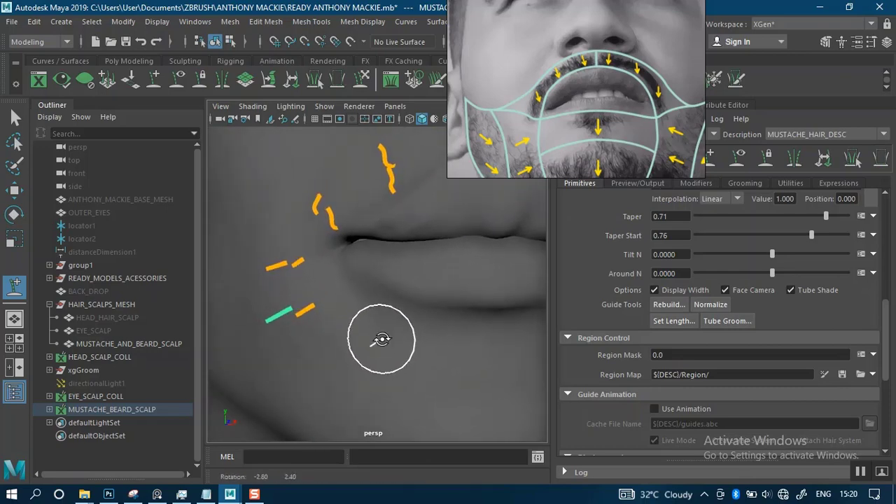
left_click(312, 310)
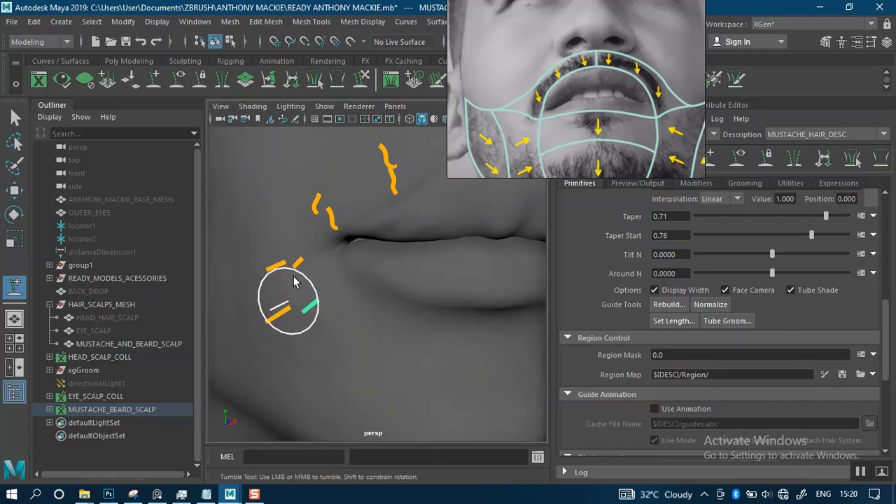
left_click(305, 258)
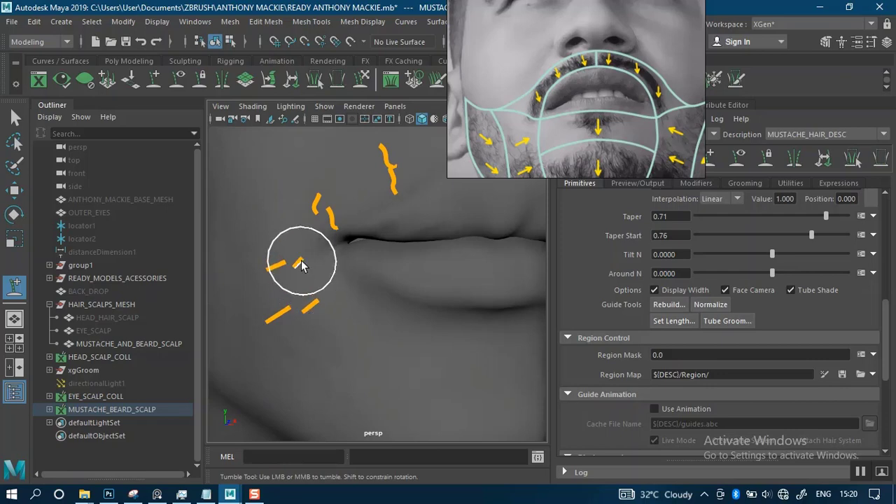
left_click(312, 259)
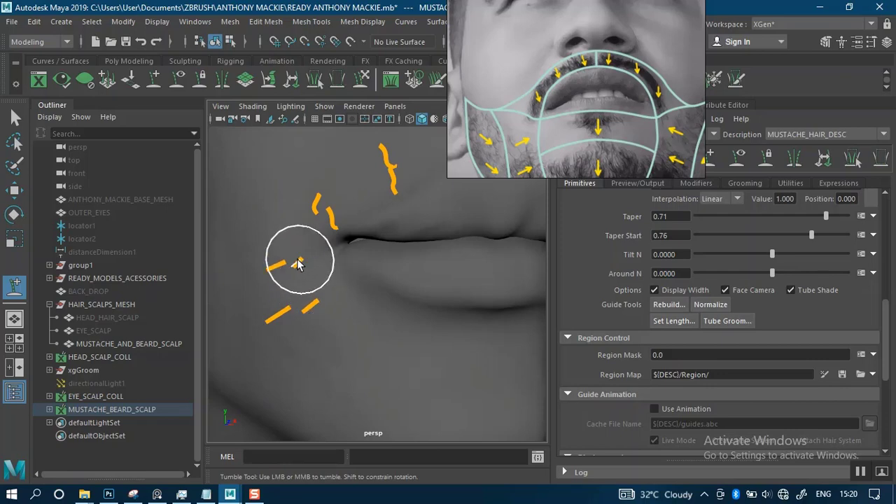
left_click_drag(300, 261, 312, 296, "alt")
right_click_drag(329, 312, 308, 274, "alt")
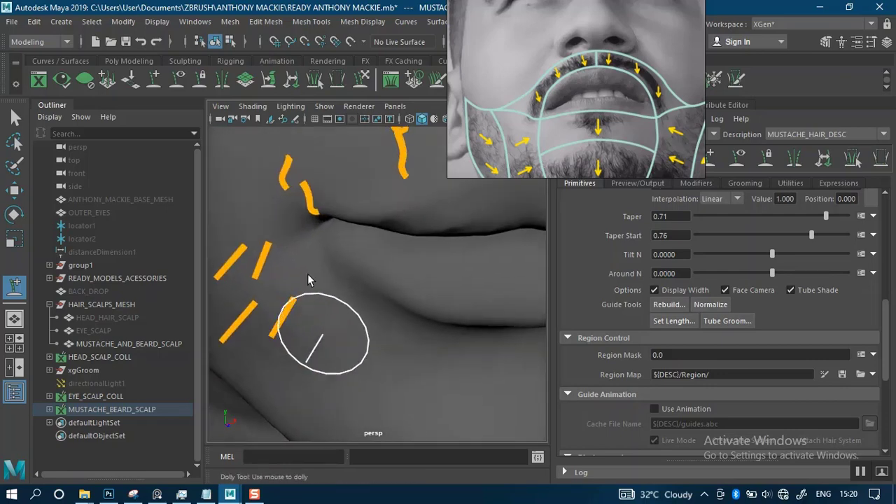
left_click(278, 245)
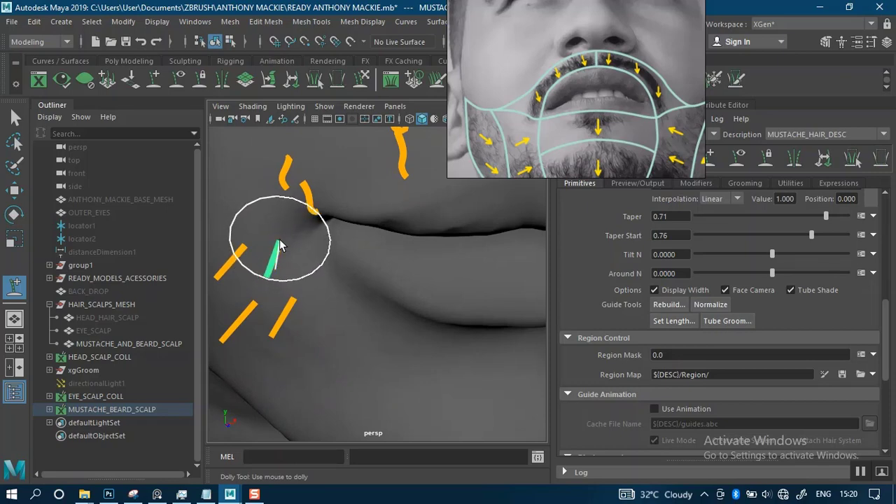
Step: Move the outer guide of the upper pair slightly up and inward toward the mouth corner
left_click(243, 251)
left_click(252, 237)
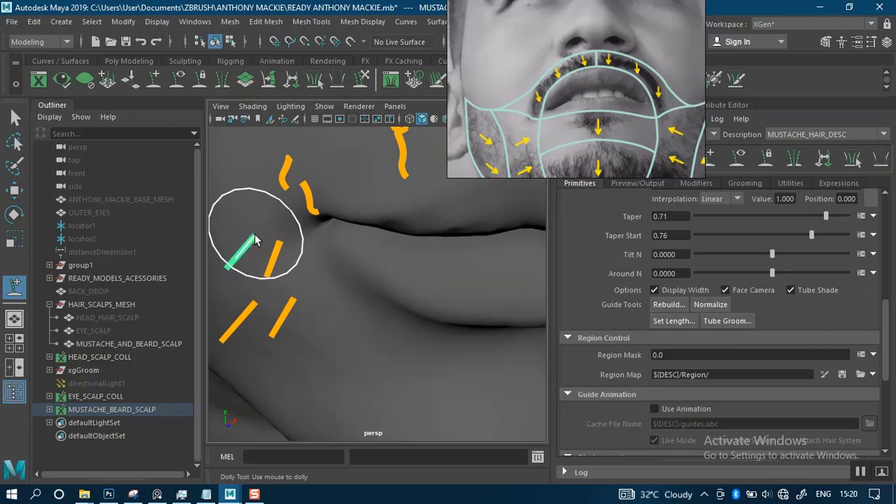
scroll(352, 268, "down", 4)
left_click_drag(396, 265, 371, 247, "alt")
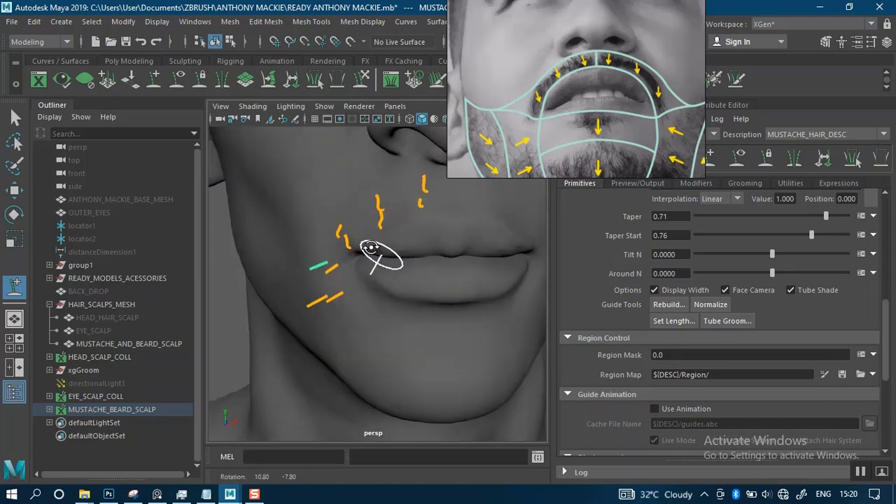
scroll(378, 248, "up", 3)
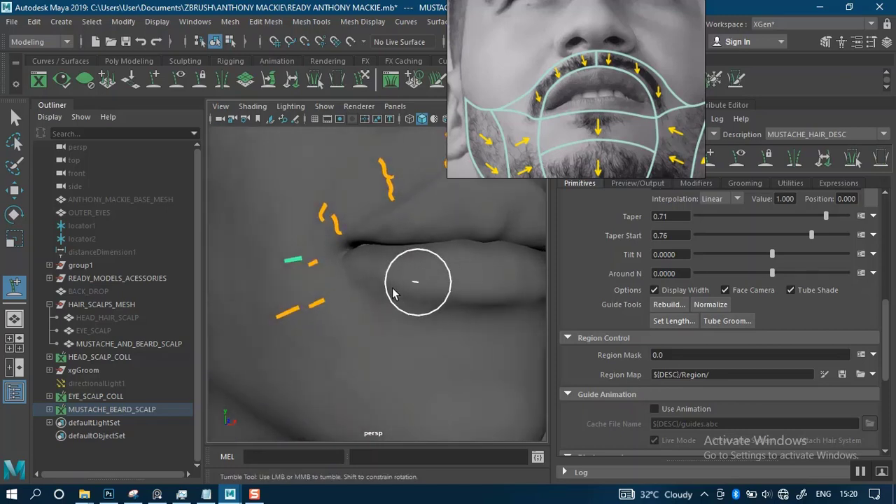
right_click_drag(392, 294, 392, 203, "alt")
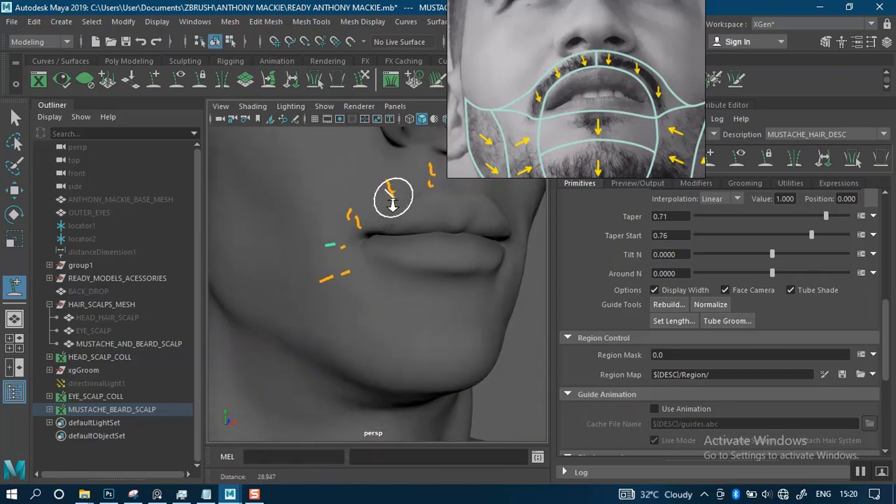
right_click_drag(400, 254, 475, 205, "alt")
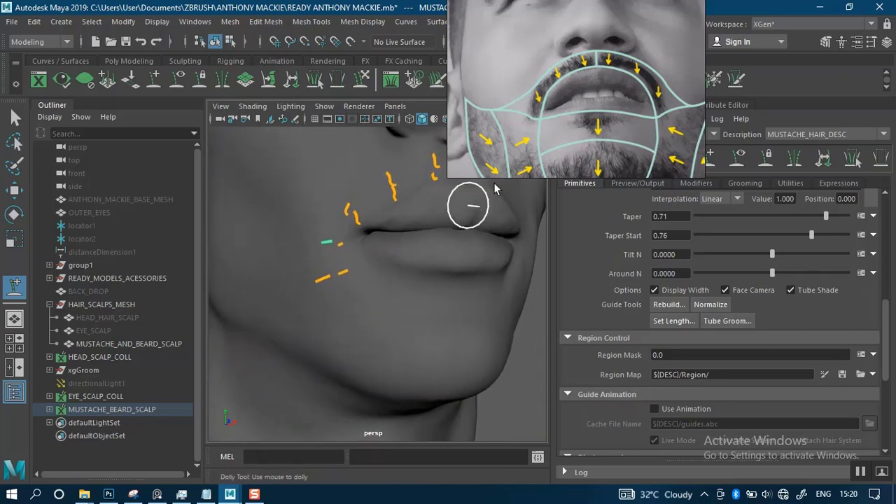
Step: Examine the beard growth-direction diagram on the reference board for the arrow directions around the mouth and jaw
scroll(577, 133, "down", 5)
middle_click_drag(575, 122, 577, 159)
scroll(576, 137, "down", 2)
middle_click_drag(525, 58, 565, 128)
scroll(562, 89, "down", 2)
middle_click_drag(584, 159, 594, 62)
scroll(607, 102, "up", 8)
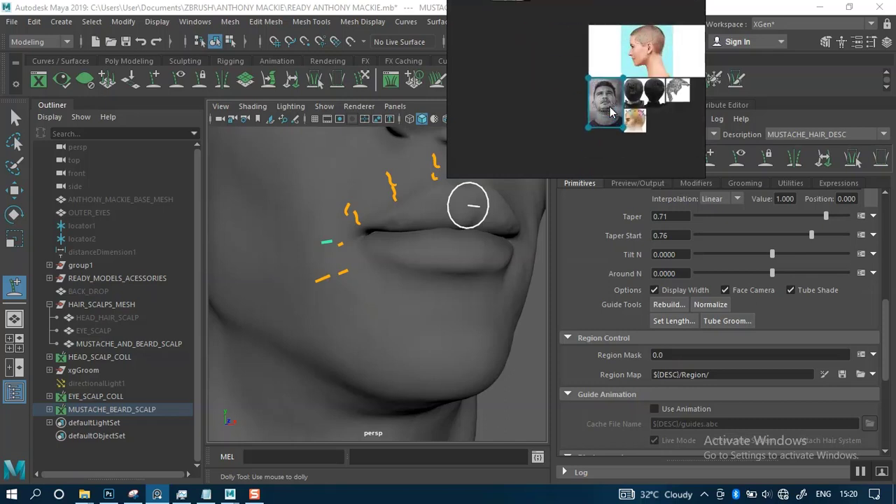
scroll(610, 112, "up", 3)
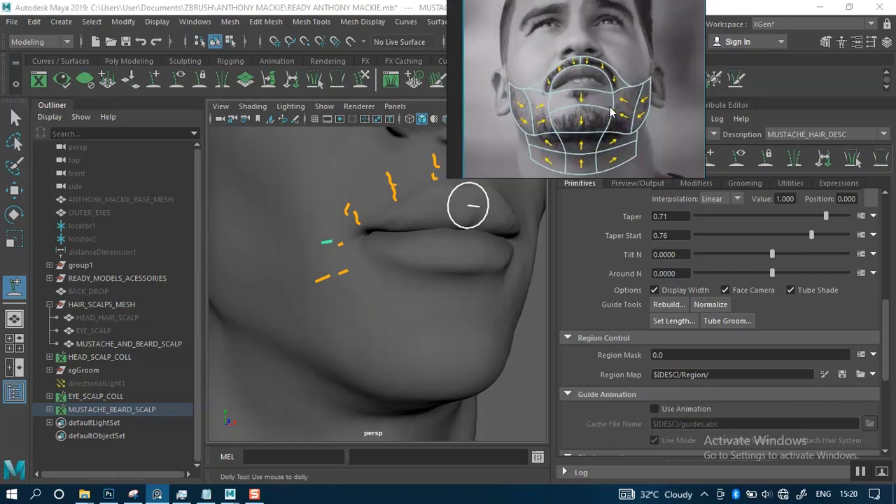
scroll(610, 112, "up", 3)
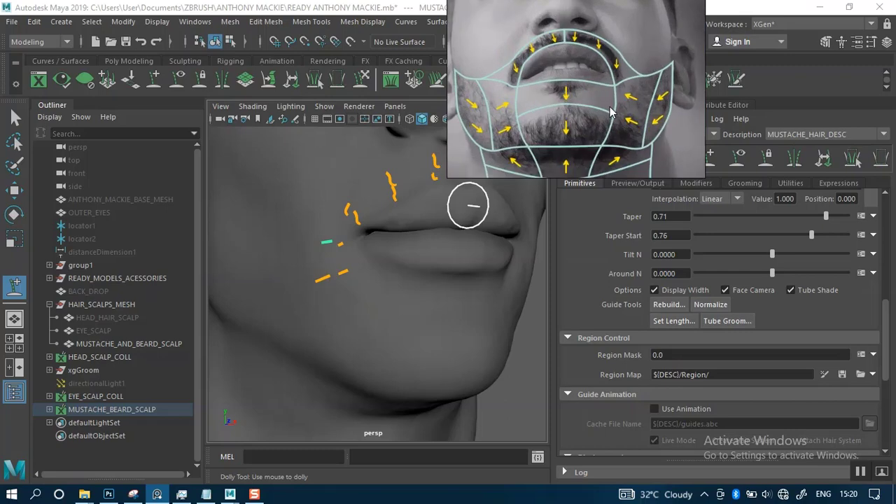
Step: Find the actor's front-view photo on the reference board and examine the moustache and goatee shape up close
scroll(610, 112, "down", 10)
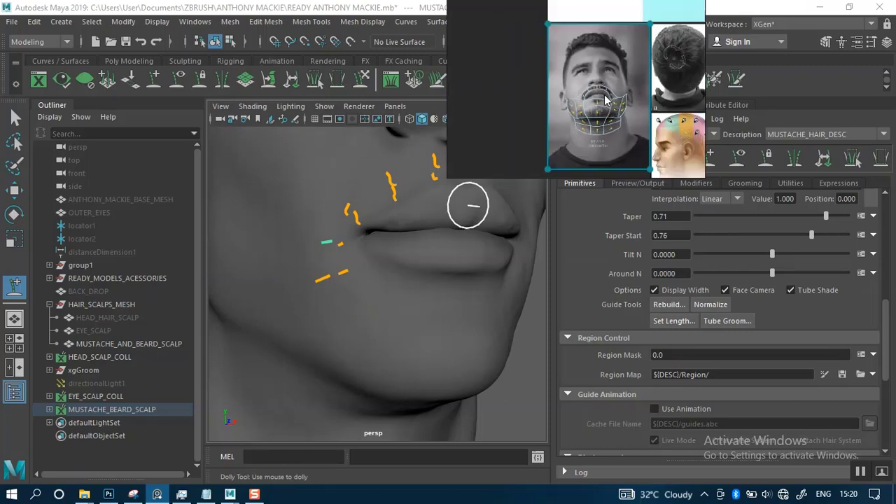
scroll(580, 95, "down", 8)
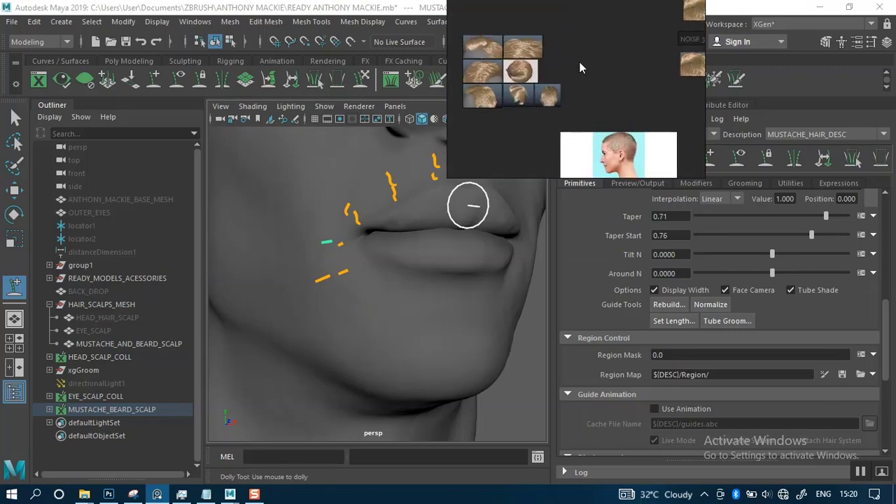
middle_click_drag(601, 81, 562, 114)
scroll(636, 67, "down", 6)
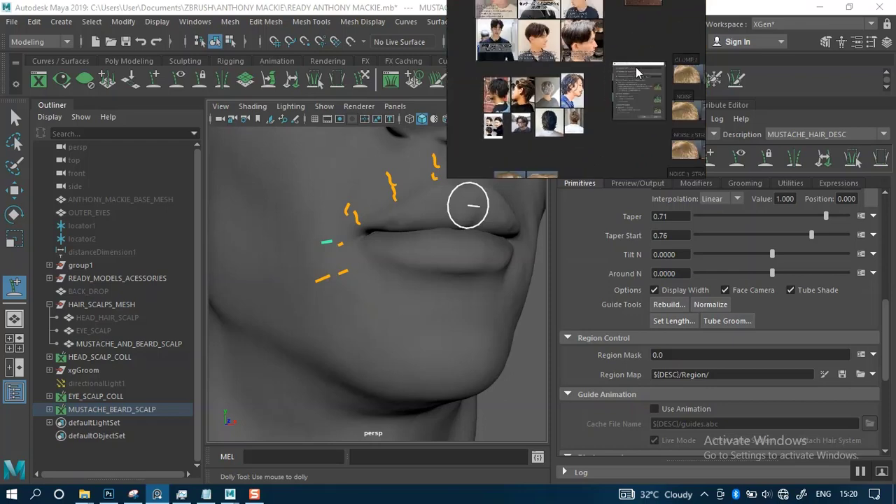
middle_click_drag(638, 52, 598, 145)
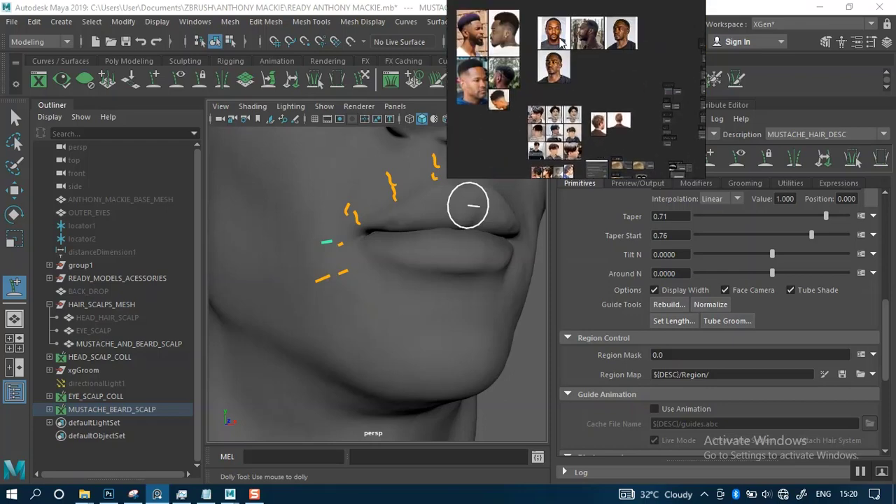
double_click(560, 42)
scroll(586, 66, "up", 3)
middle_click_drag(586, 66, 584, 119)
scroll(584, 154, "up", 3)
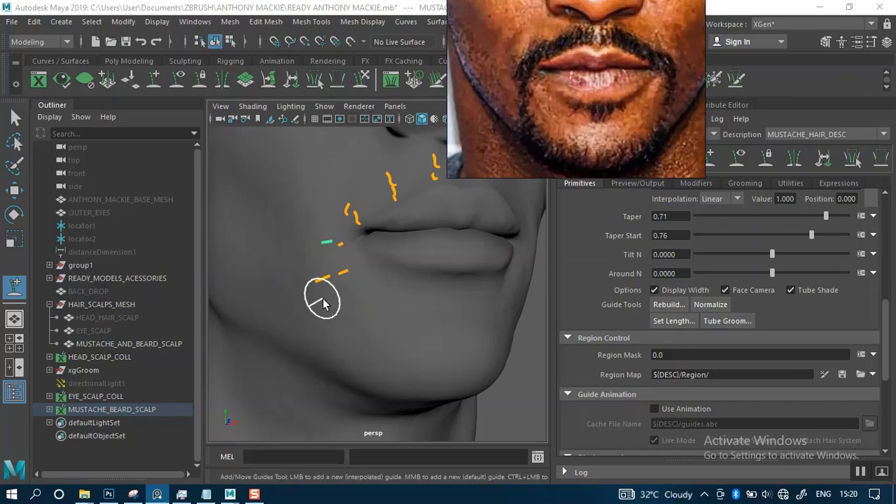
Step: Add an inner and an outer guide on the scalp below the existing two pairs at the mouth corner
right_click_drag(356, 313, 354, 355, "alt")
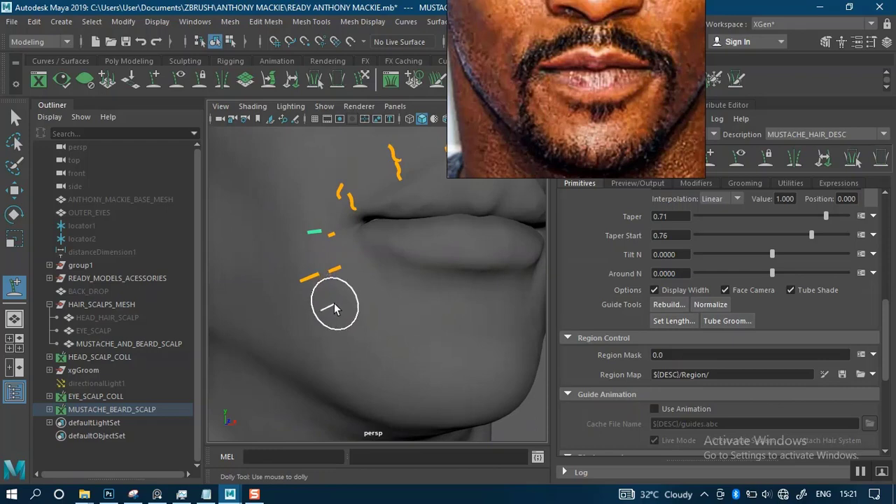
left_click(334, 307)
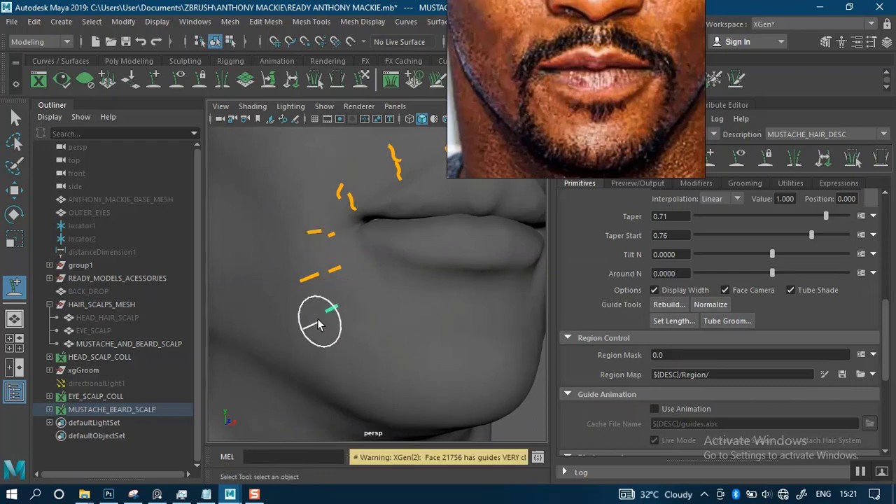
left_click(314, 315)
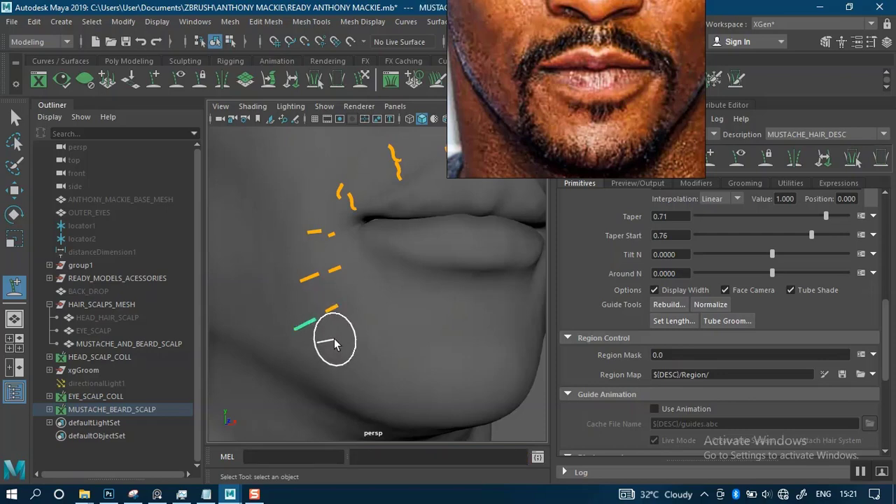
Step: Add another pair of guides closer to the jawline, undoing and replacing the first inner one slightly lower
left_click(333, 342)
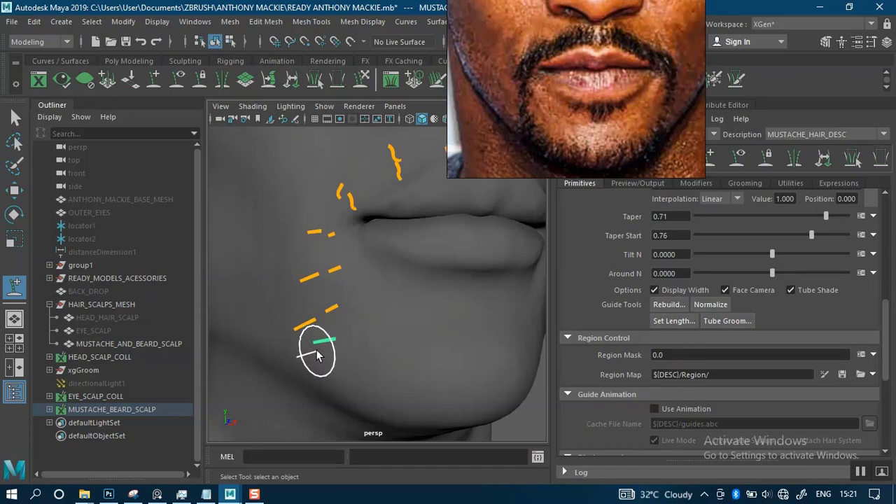
key("ctrl+z")
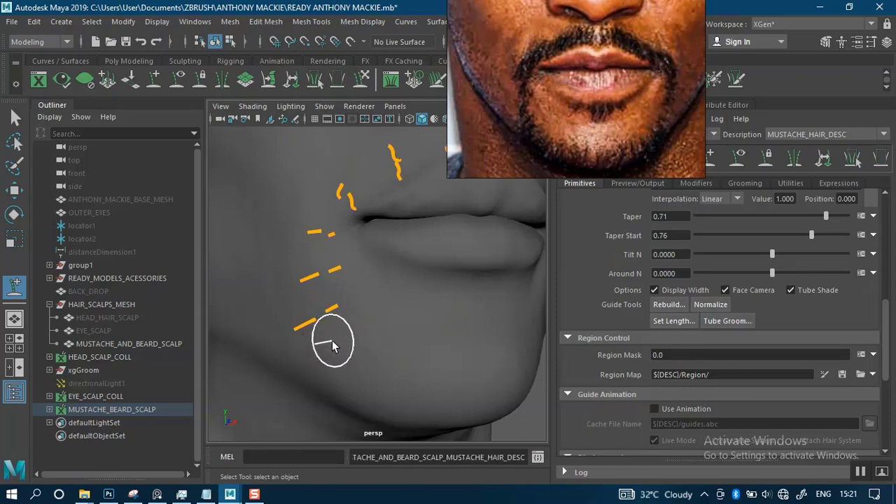
left_click(335, 344)
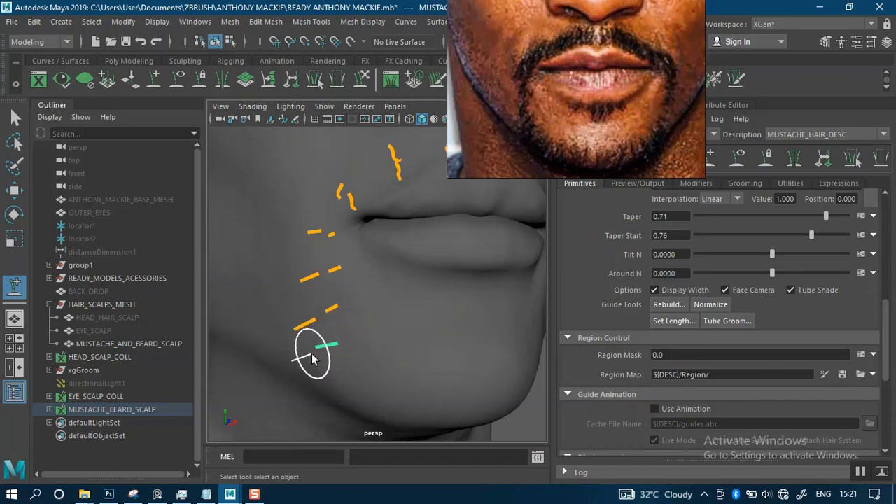
left_click(312, 357)
Step: Move the outer guides of the three lower pairs slightly inward toward their inner guides
left_click_drag(423, 298, 430, 353, "alt")
left_click_drag(438, 346, 438, 314, "alt")
scroll(425, 317, "up", 5)
scroll(438, 315, "up", 2)
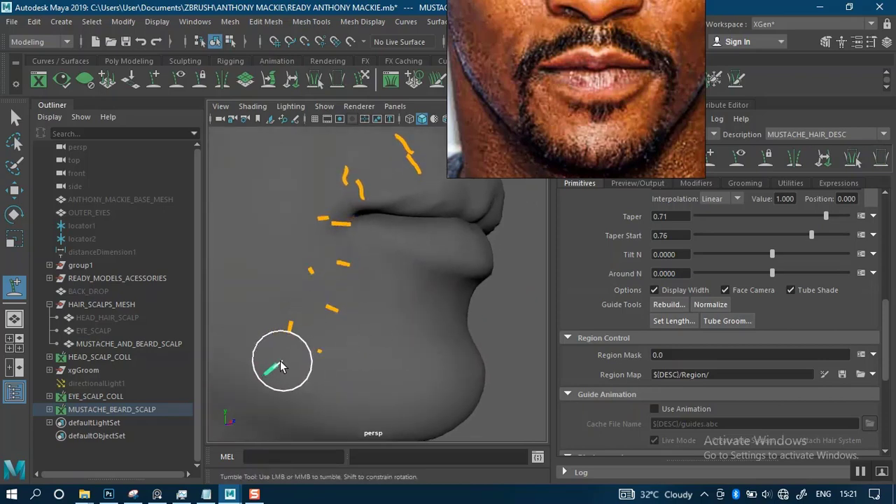
left_click_drag(273, 364, 306, 308)
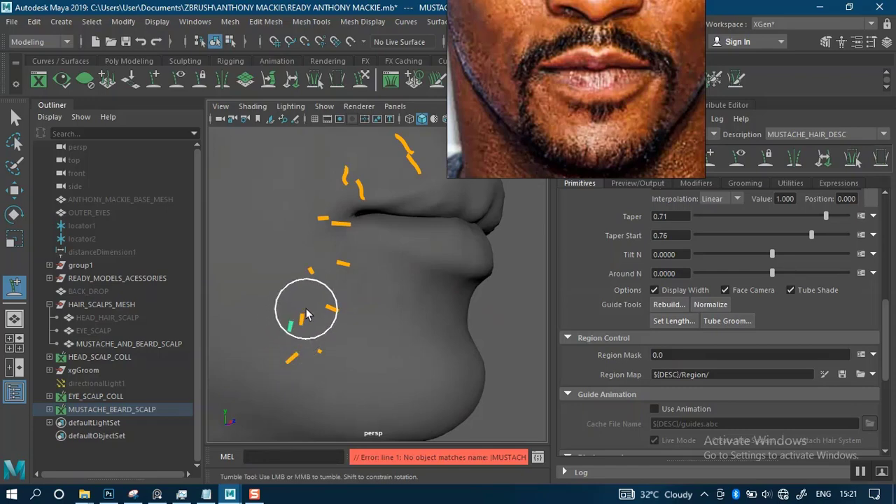
left_click(316, 268)
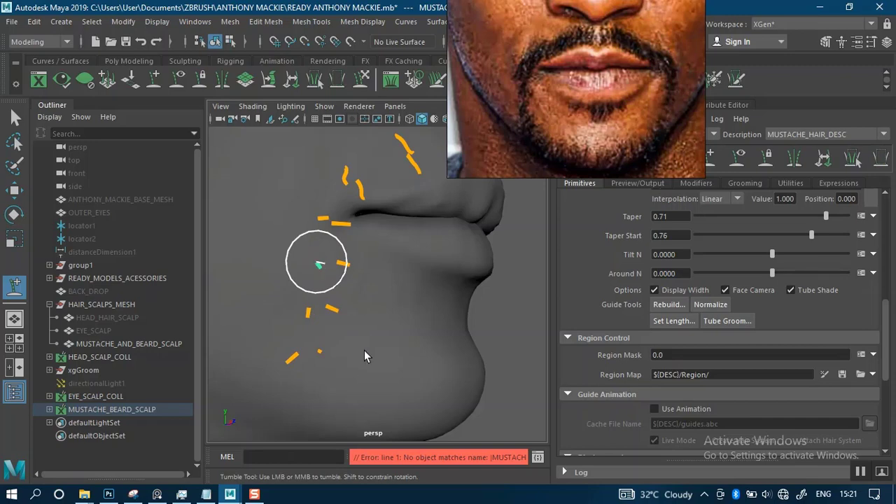
Step: Select the inner guide of the uppermost straight pair below the mouth corner and rotate it about 41 degrees around X
left_click_drag(411, 318, 343, 303, "alt")
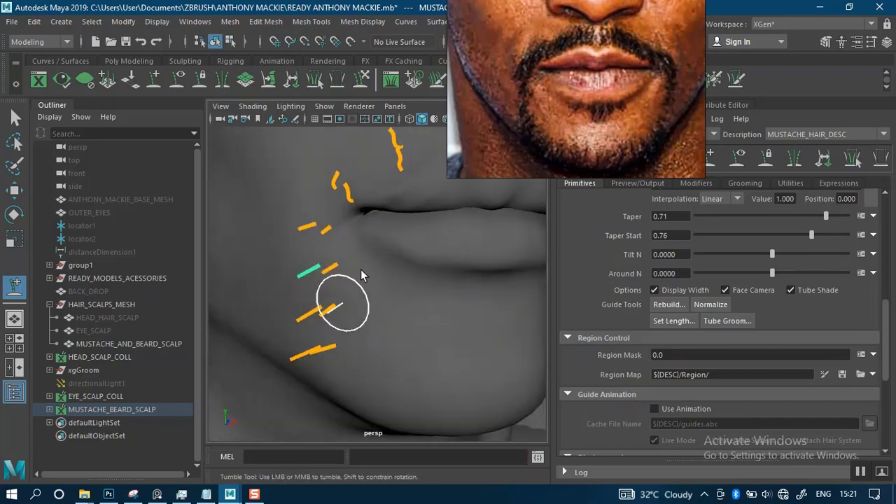
middle_click_drag(363, 271, 354, 342, "alt")
right_click_drag(378, 326, 427, 330, "alt")
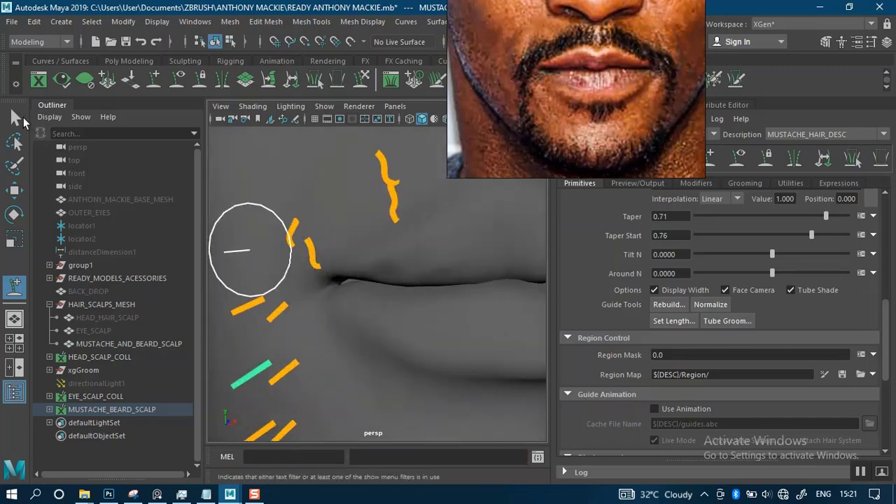
key("q")
middle_click_drag(299, 343, 326, 298, "alt")
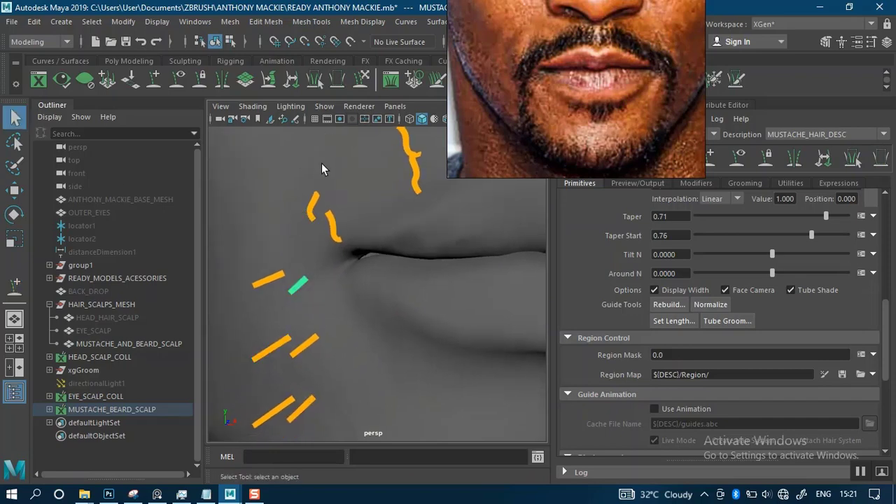
key("e")
left_click_drag(311, 258, 324, 304)
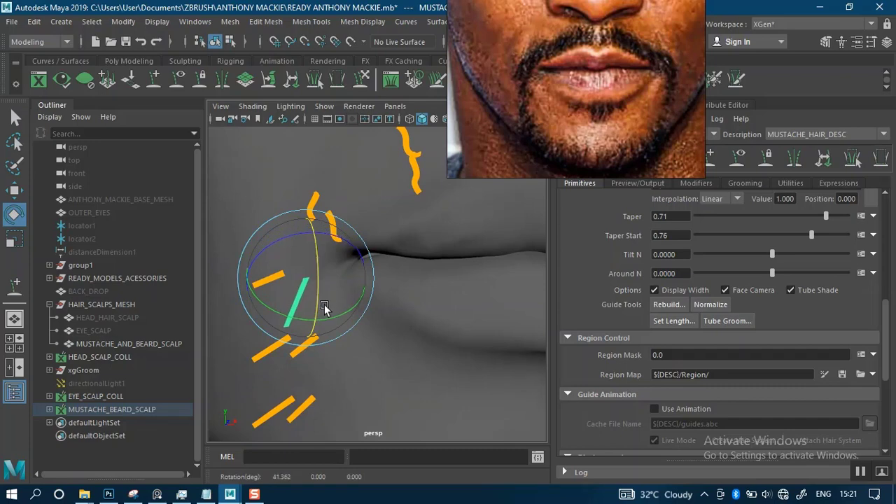
Step: Undo the last guide rotation, scale the beard guides below the mouth corner uniformly as a group, and clear the selection
key("ctrl+z")
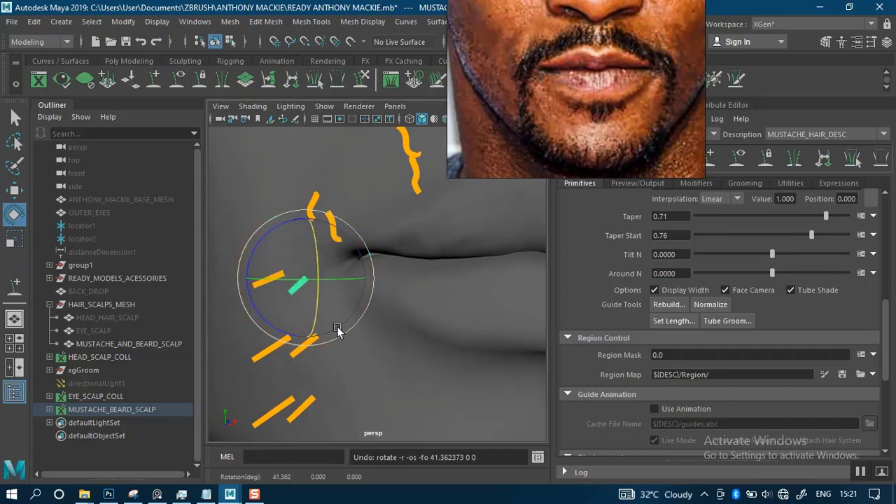
right_click_drag(338, 332, 280, 301, "alt")
left_click_drag(256, 273, 342, 399)
key("r")
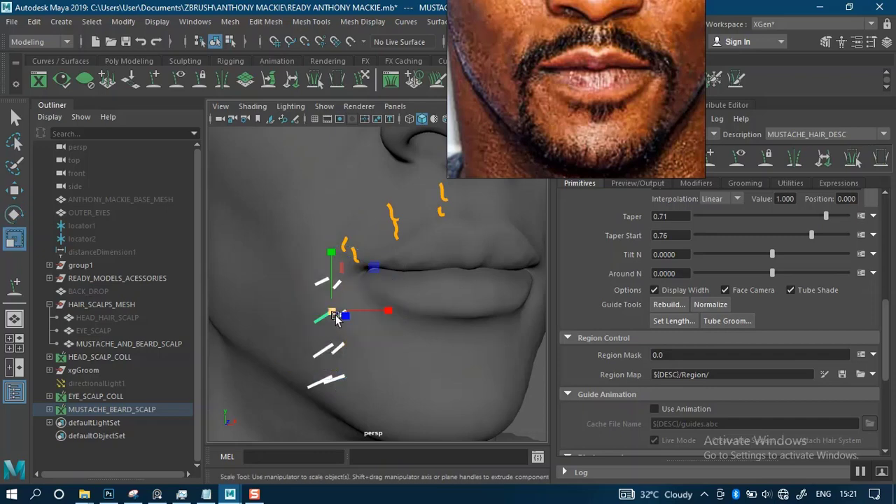
left_click_drag(329, 311, 331, 314)
left_click_drag(390, 278, 311, 335, "alt")
left_click_drag(394, 320, 310, 290, "alt")
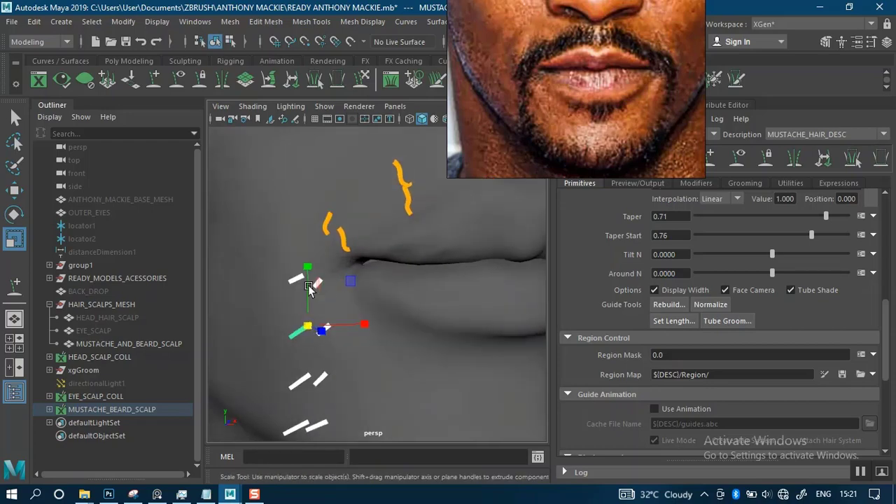
left_click(309, 286)
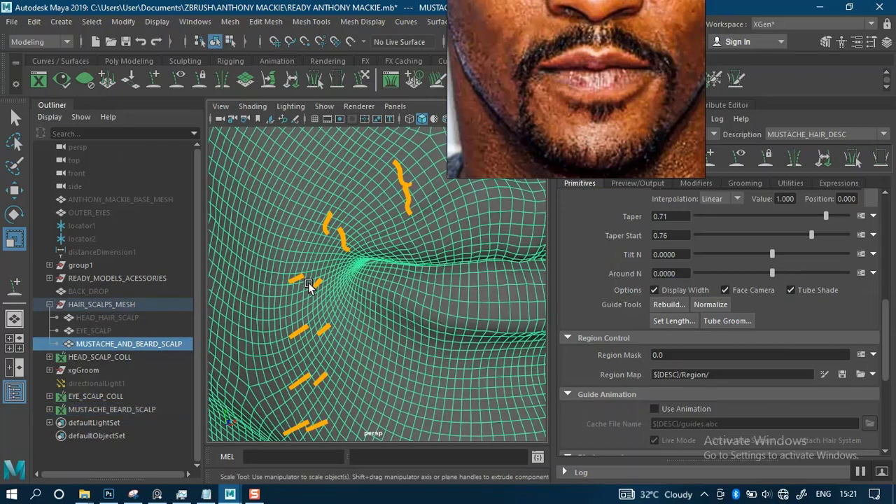
scroll(318, 281, "down", 5)
left_click_drag(312, 243, 265, 263, "alt")
left_click(266, 263)
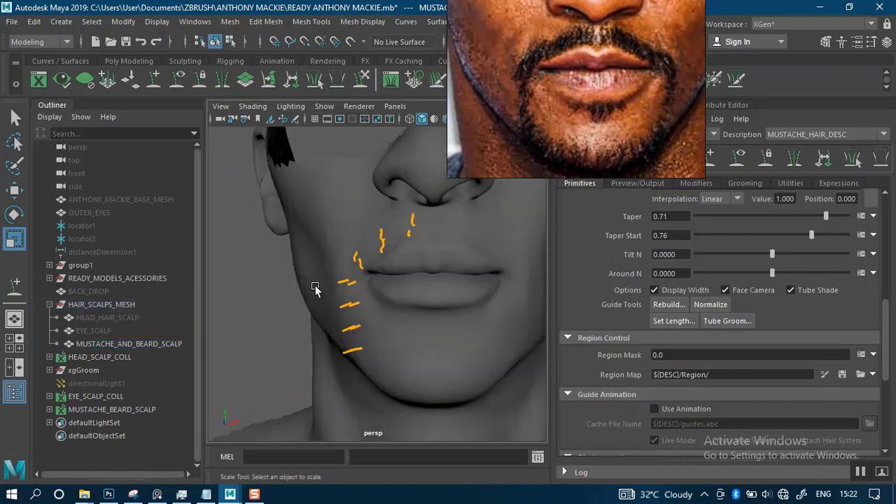
Step: Rotate the inner guide just below the mouth corner so it points down along the face
scroll(383, 351, "up", 1)
scroll(378, 305, "up", 3)
left_click(343, 301)
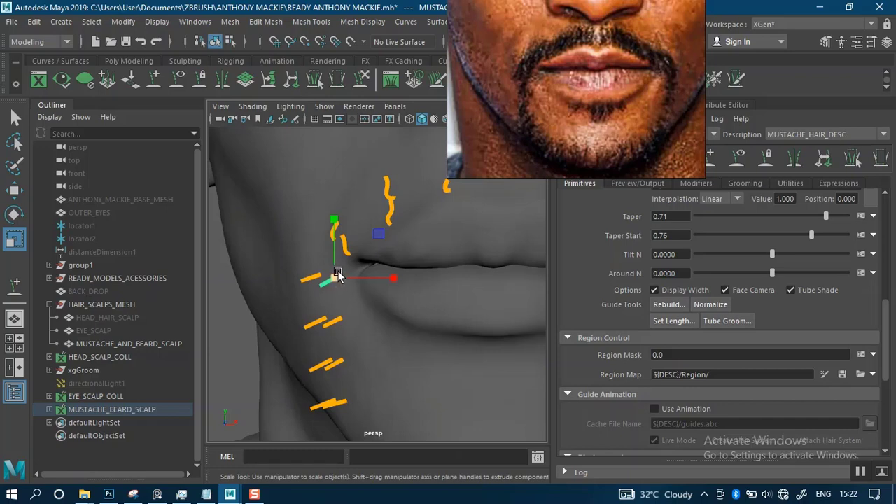
scroll(350, 290, "up", 3)
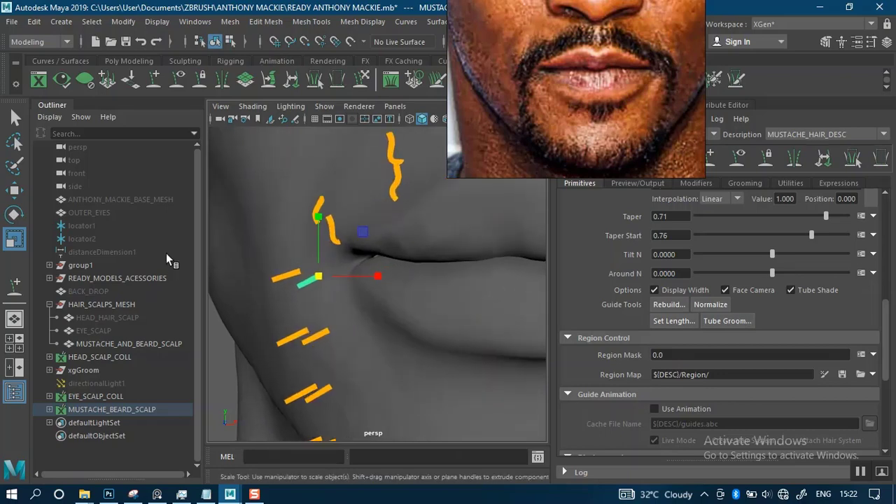
scroll(345, 282, "up", 2)
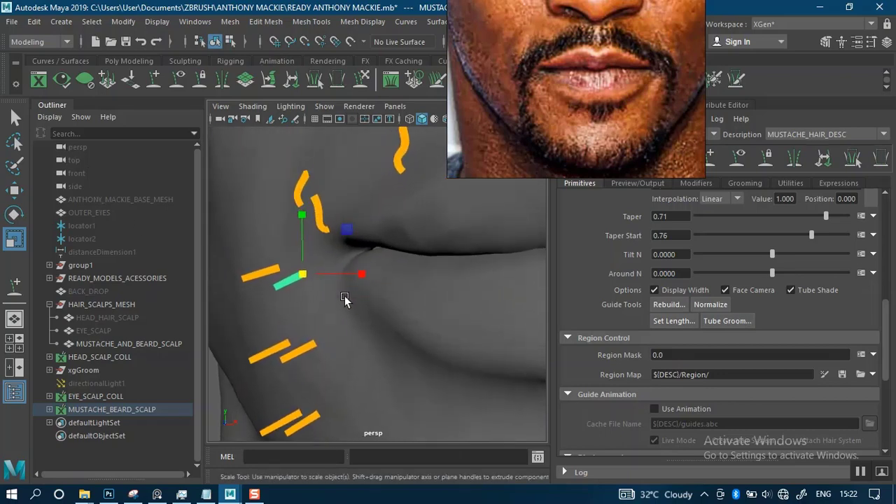
key("w")
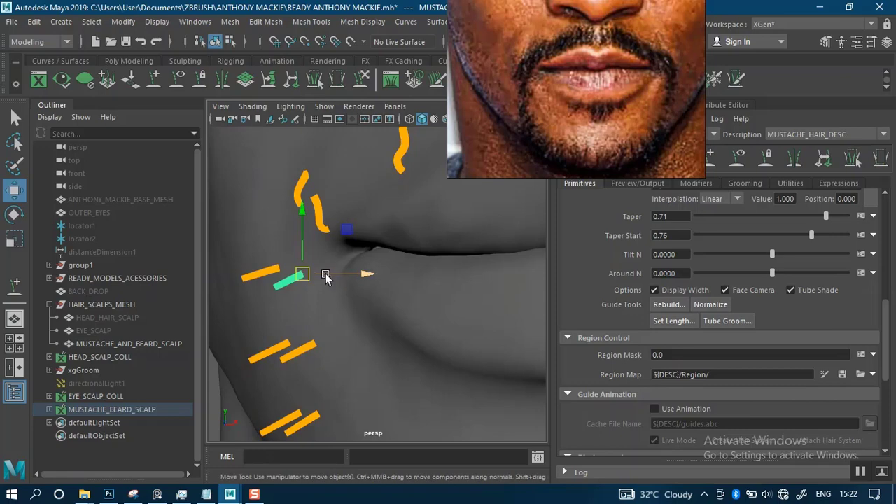
key("e")
mouse_move(288, 260)
left_mouse_down()
mouse_move(322, 311)
mouse_move(297, 292)
mouse_move(330, 286)
left_mouse_up()
scroll(342, 270, "up", 2)
Step: Sculpt the inner guide below the mouth corner into a gentle S-curve that follows the skin surface
left_click(361, 79)
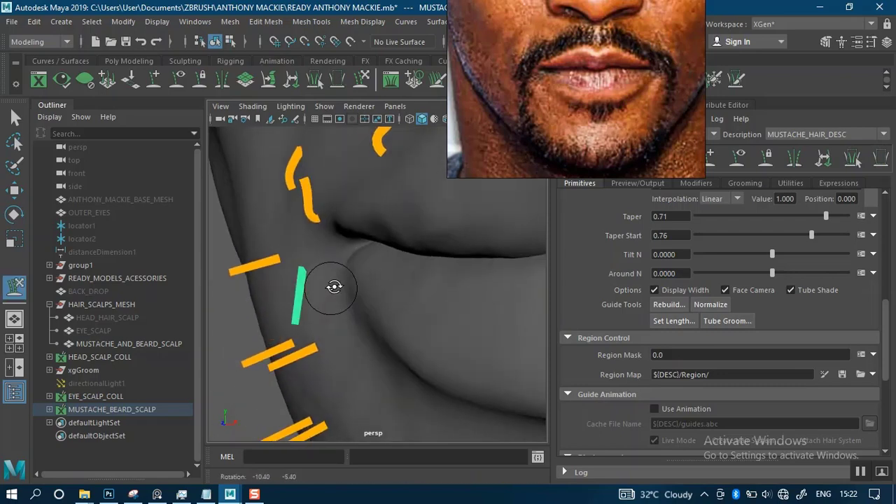
middle_click_drag(333, 287, 356, 241, "alt")
mouse_move(356, 241)
left_mouse_down("alt")
mouse_move(346, 280)
mouse_move(310, 296)
mouse_move(320, 254)
mouse_move(435, 257)
mouse_move(398, 261)
mouse_move(338, 293)
mouse_move(341, 260)
left_mouse_up("alt")
left_click(303, 271)
mouse_move(415, 259)
left_mouse_down("alt")
mouse_move(331, 281)
mouse_move(300, 300)
mouse_move(312, 265)
mouse_move(293, 308)
left_mouse_up("alt")
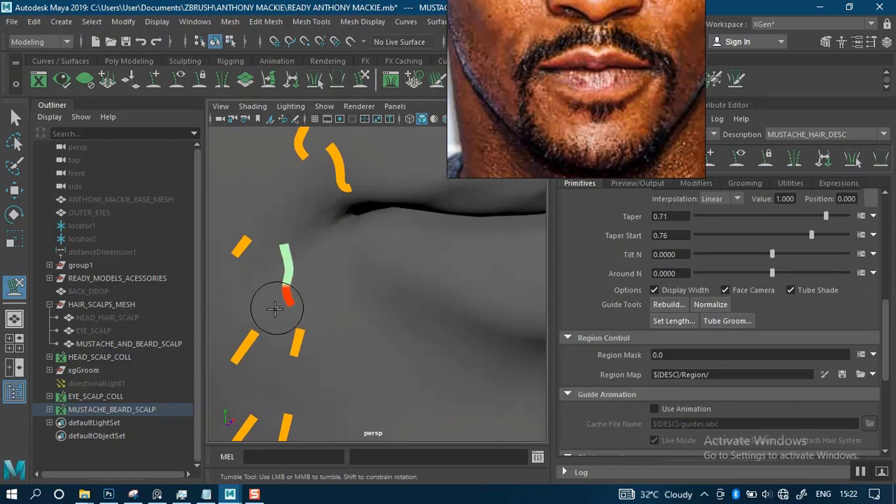
right_click_drag(353, 297, 362, 262, "alt")
left_click_drag(362, 261, 350, 248, "alt")
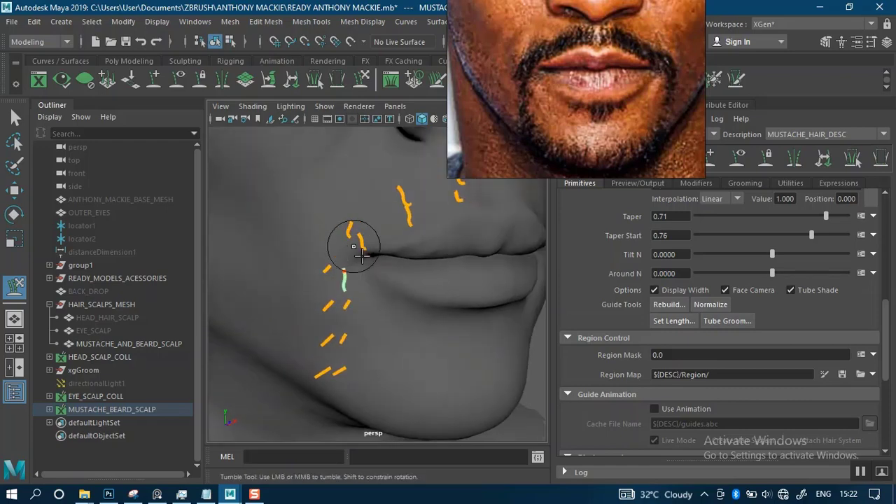
right_click_drag(355, 249, 374, 295, "alt")
right_click_drag(350, 265, 365, 294, "alt")
left_click_drag(348, 245, 343, 248, "alt")
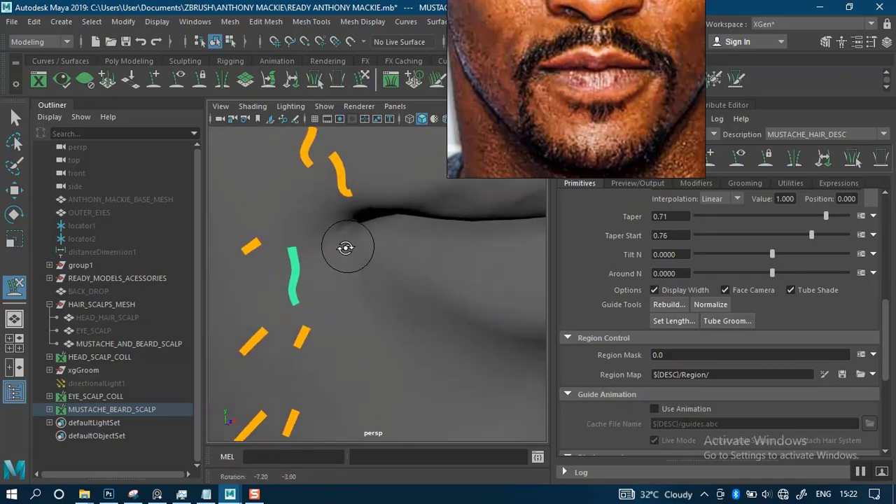
Step: Scale the curved inner guide below the mouth corner down slightly and uniformly
left_click(14, 119)
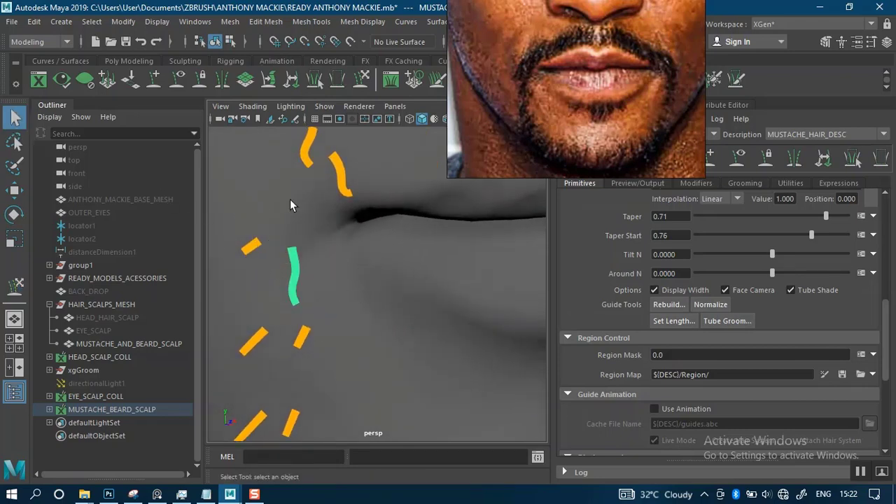
key("r")
left_click_drag(294, 256, 291, 250)
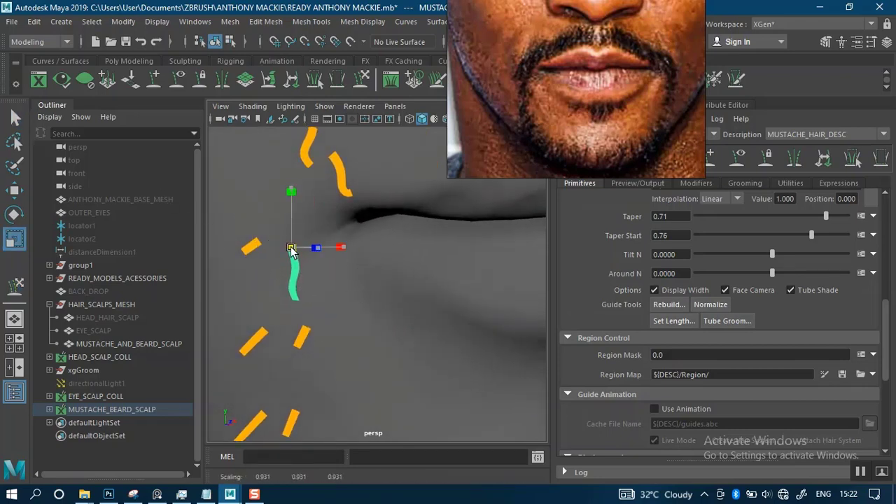
Step: Rotate the outer guide beside it about 47 degrees around X and turn it around Y so it hangs downward
left_click(252, 244)
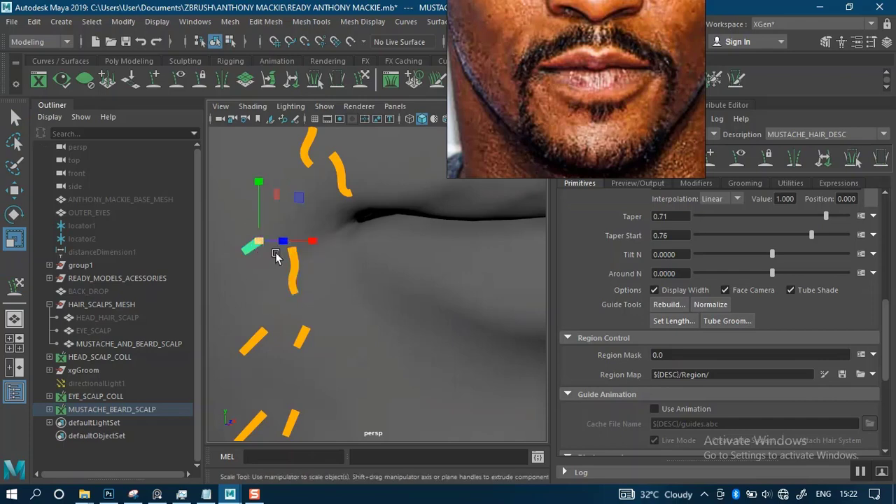
key("e")
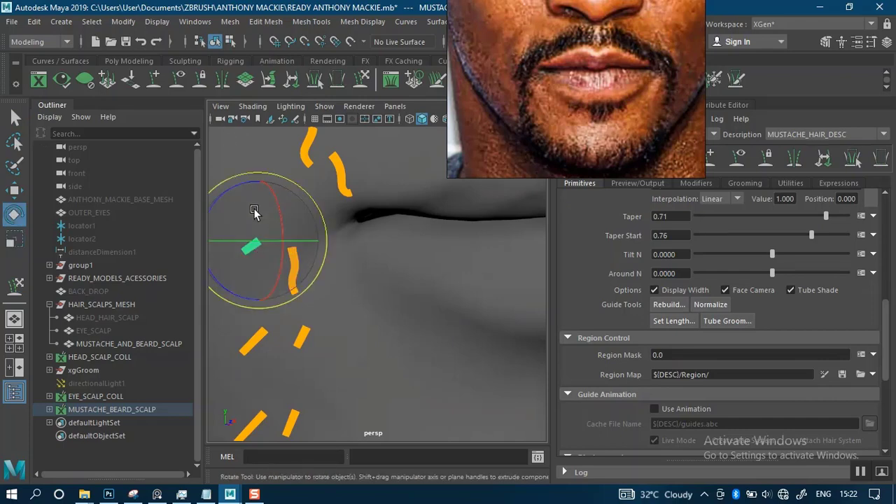
left_click_drag(279, 220, 305, 254)
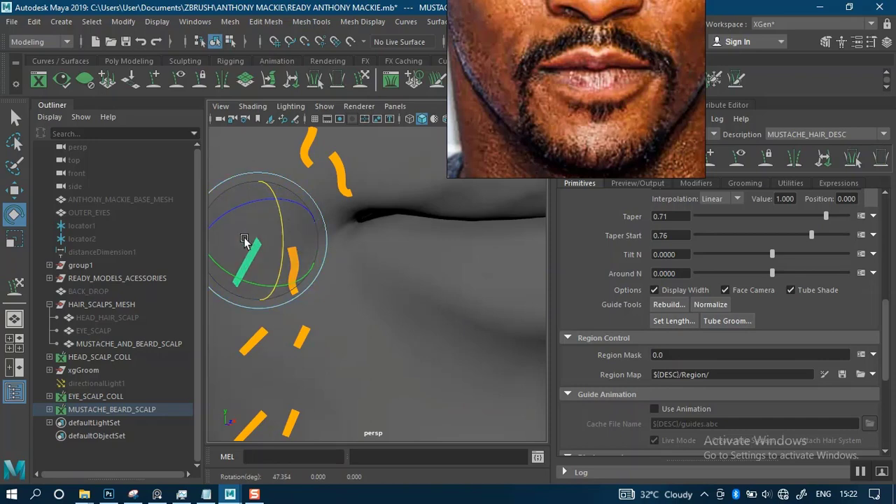
left_click_drag(233, 272, 247, 290)
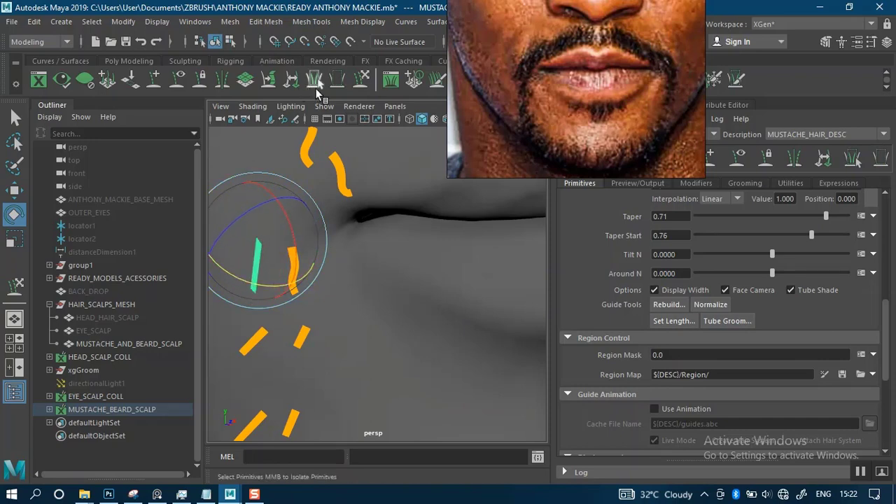
Step: Sculpt the outer guide to lie close to the skin, with its tip bent inward toward the chin
left_click(361, 79)
left_click_drag(294, 244, 301, 248, "alt")
left_click_drag(255, 271, 265, 297)
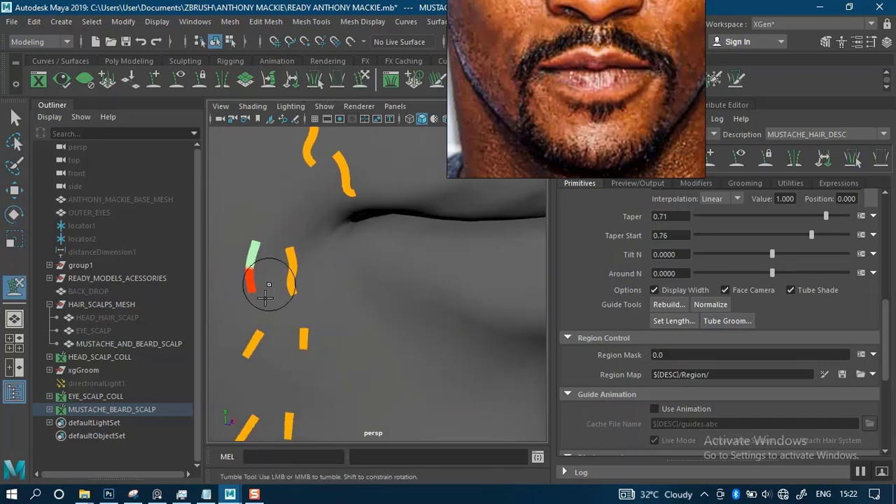
mouse_move(326, 242)
left_mouse_down("alt")
mouse_move(443, 240)
mouse_move(380, 279)
left_mouse_up("alt")
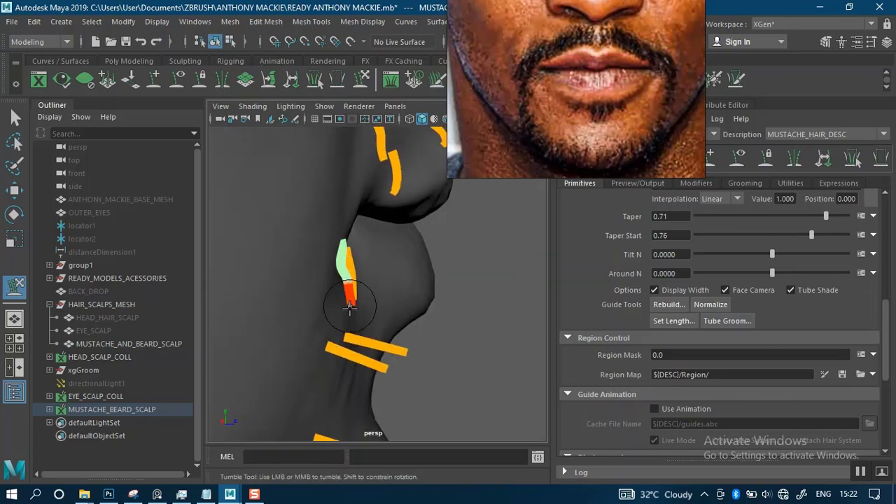
left_click_drag(364, 297, 308, 274, "alt")
left_click_drag(260, 309, 269, 309)
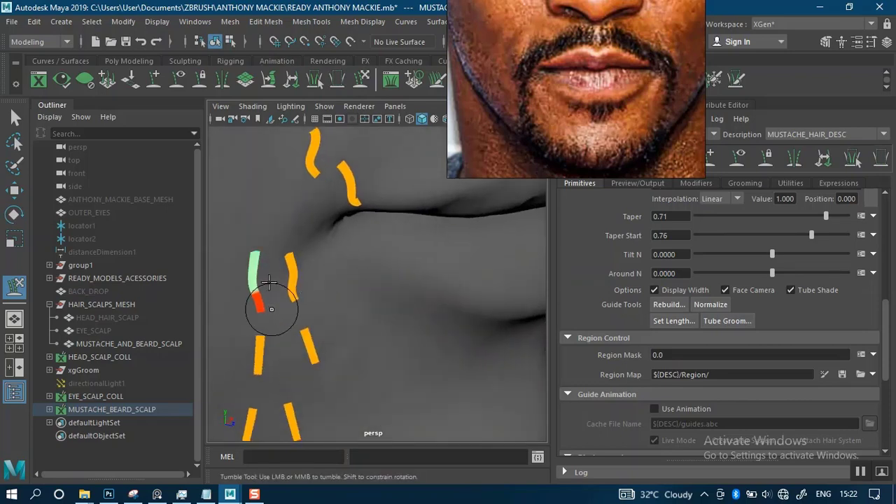
left_click_drag(268, 276, 275, 275)
mouse_move(271, 319)
left_mouse_down()
mouse_move(275, 313)
mouse_move(254, 310)
mouse_move(284, 304)
mouse_move(255, 320)
left_mouse_up()
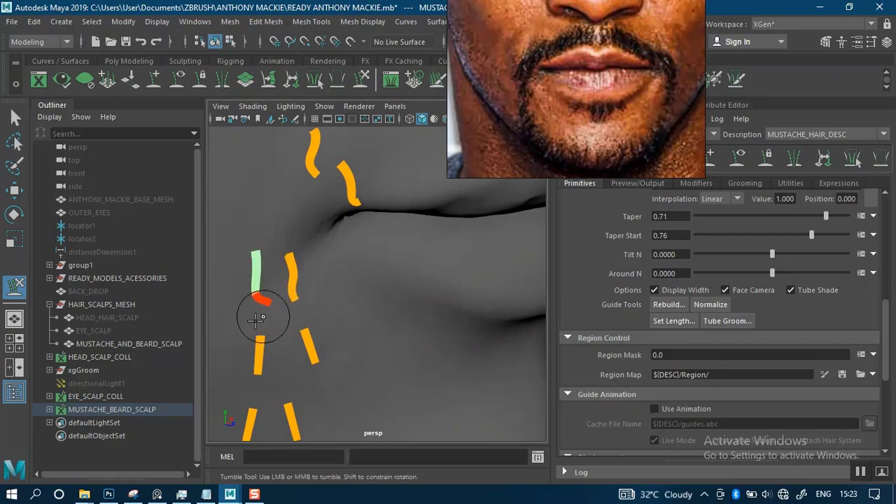
Step: Select both guides in the second row below the mouth corner and rotate them together to point downward
right_click_drag(327, 223, 308, 155, "alt")
left_click_drag(337, 242, 312, 249, "alt")
middle_click_drag(316, 236, 317, 199, "alt")
right_click_drag(355, 269, 364, 233, "alt")
middle_click_drag(344, 228, 349, 201, "alt")
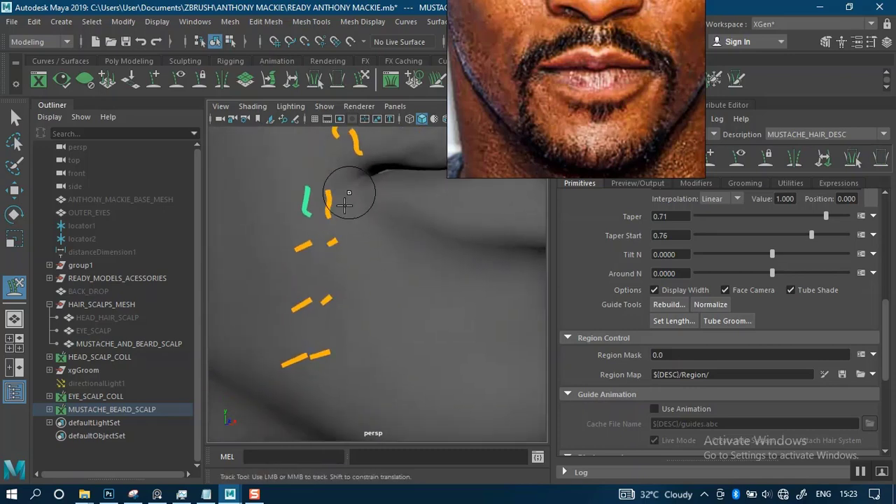
left_click(15, 117)
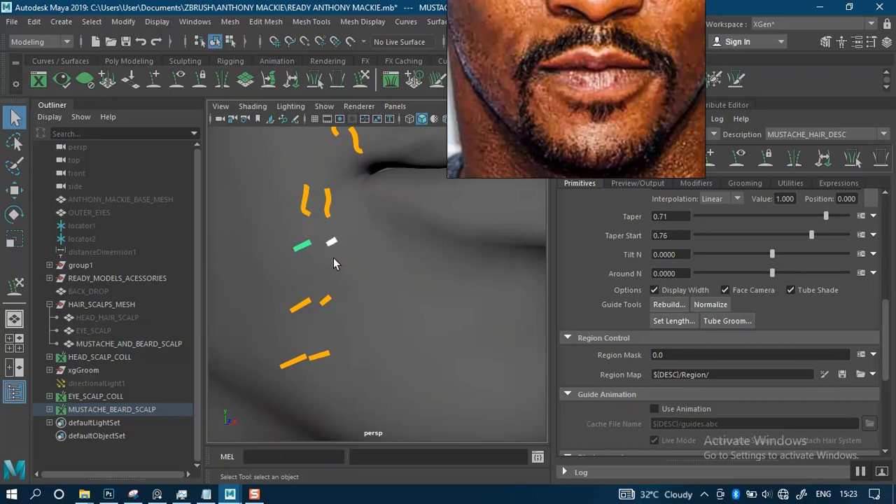
key("e")
left_click_drag(331, 228, 359, 287)
scroll(347, 246, "up", 3)
left_click_drag(347, 245, 420, 253, "alt")
left_click_drag(311, 212, 280, 214)
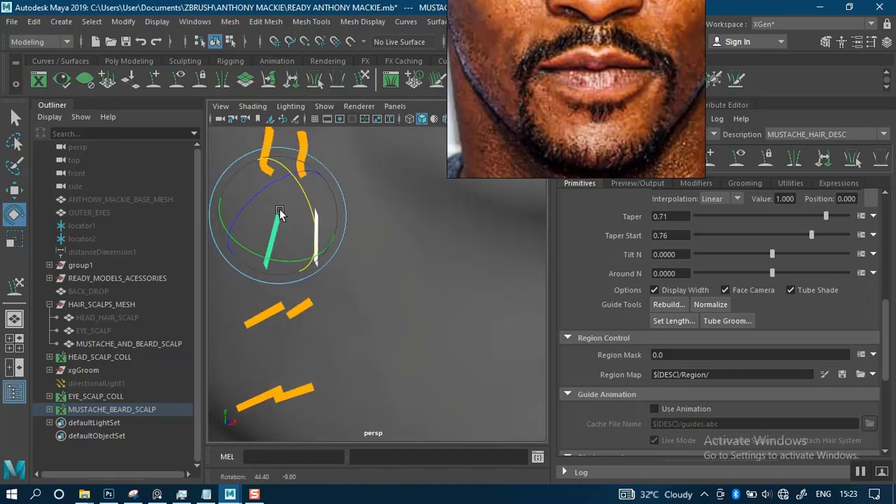
key("q")
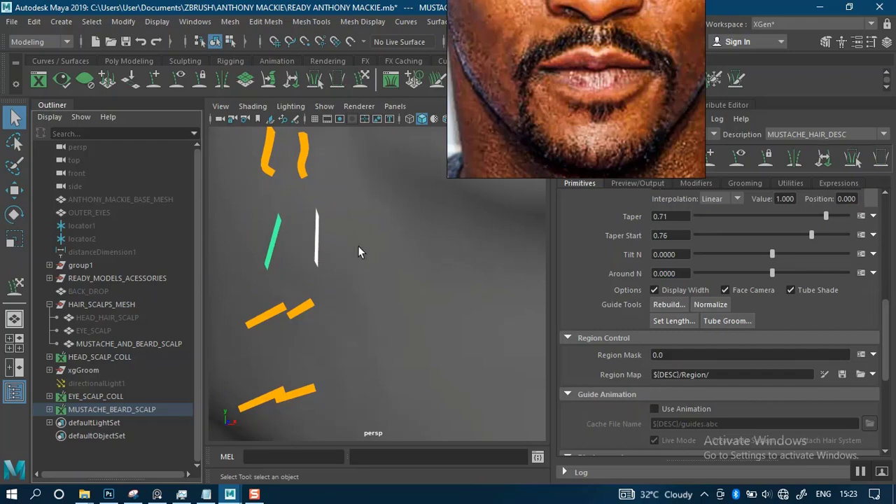
Step: Sculpt the second row's inner guide to hug the skin, curving its tip inward toward the chin
left_click(360, 79)
mouse_move(317, 262)
left_mouse_down("alt")
mouse_move(273, 249)
mouse_move(348, 259)
mouse_move(324, 262)
mouse_move(326, 286)
mouse_move(319, 257)
mouse_move(361, 266)
mouse_move(345, 262)
left_mouse_up("alt")
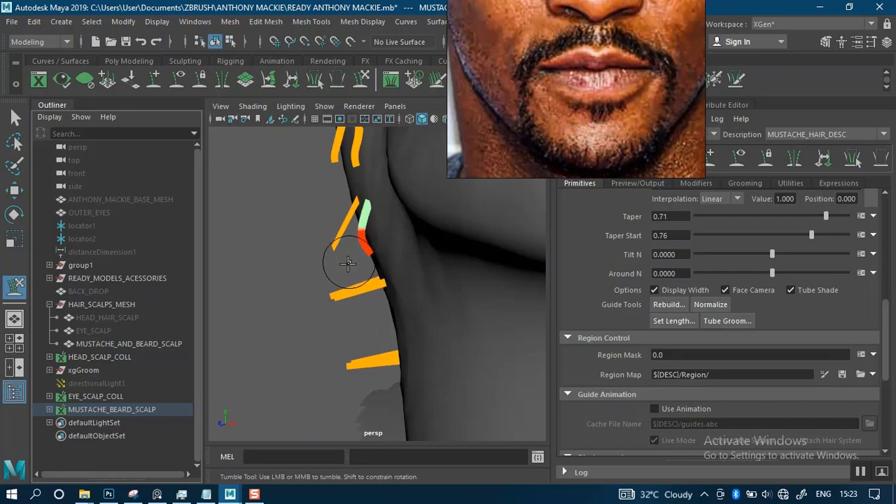
mouse_move(404, 234)
left_mouse_down("alt")
mouse_move(462, 232)
mouse_move(346, 256)
mouse_move(306, 236)
mouse_move(290, 251)
mouse_move(320, 246)
mouse_move(331, 264)
mouse_move(283, 224)
mouse_move(296, 210)
mouse_move(300, 240)
left_mouse_up("alt")
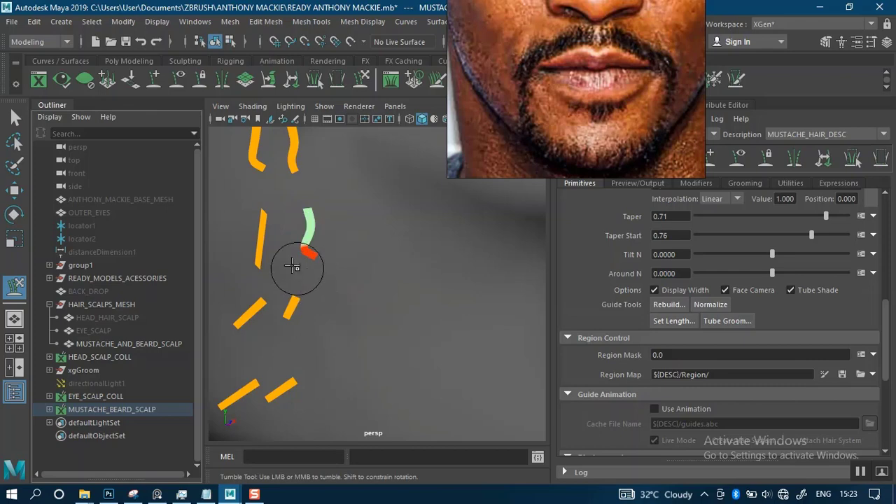
left_click_drag(289, 280, 307, 280)
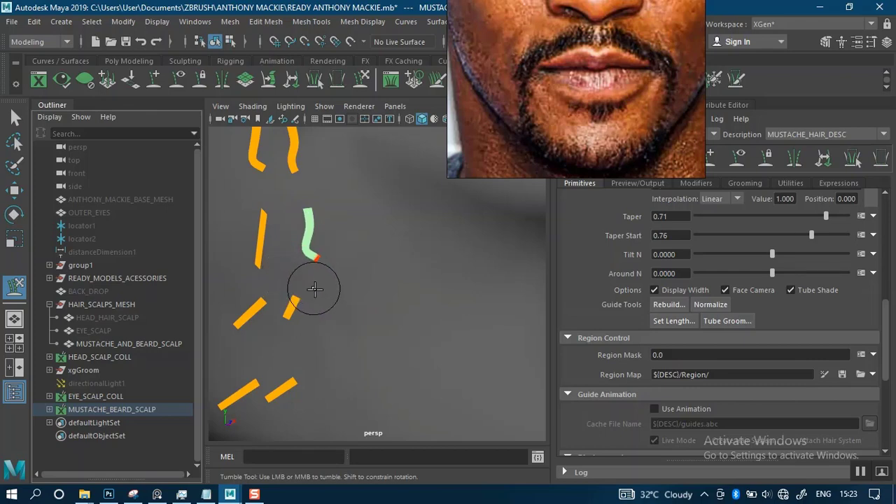
left_click_drag(312, 239, 322, 222, "alt")
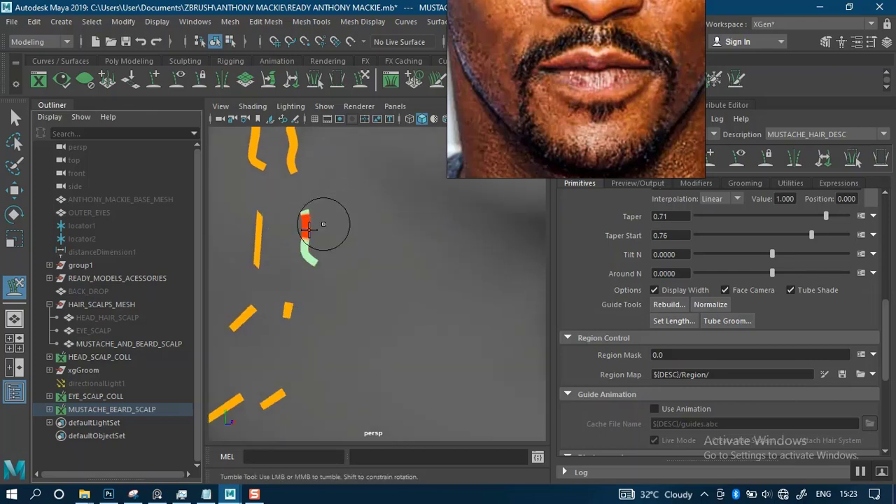
Step: Select the second row's outer guide and sculpt it to follow the face contour with its tip bent toward the skin
key("q")
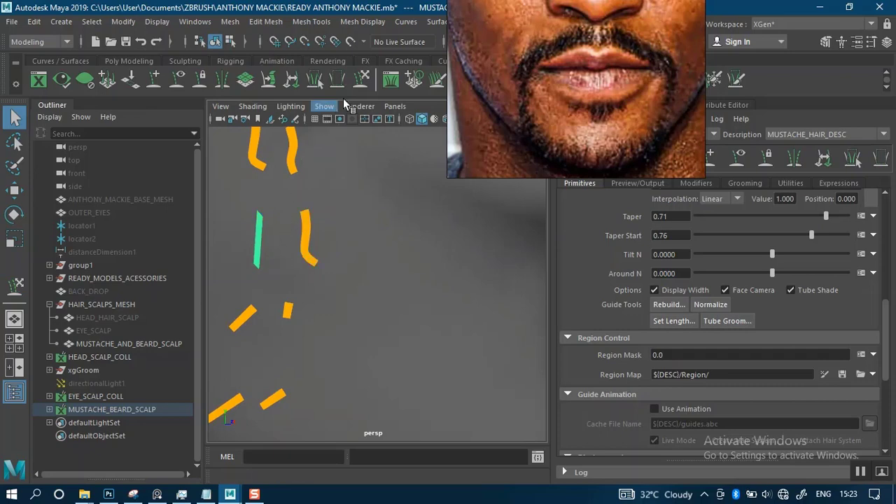
key("y")
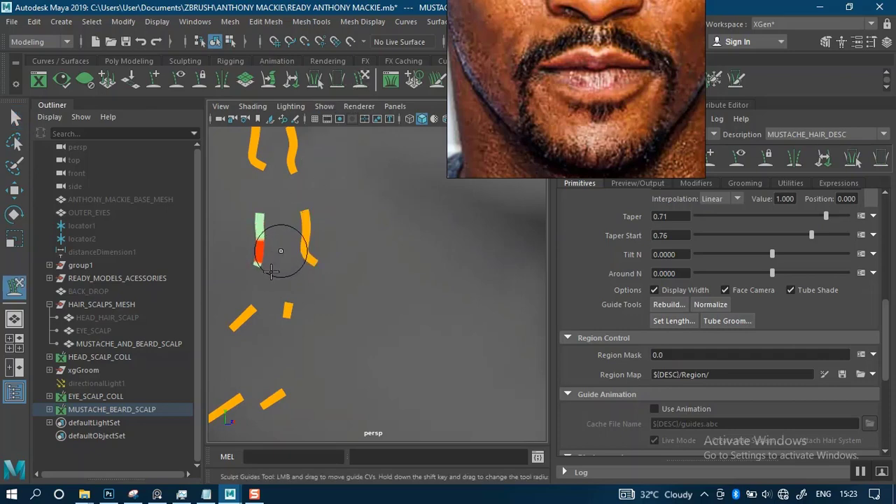
middle_click_drag(308, 278, 380, 193, "alt")
mouse_move(380, 192)
left_mouse_down("alt")
mouse_move(328, 262)
mouse_move(300, 260)
mouse_move(352, 244)
mouse_move(368, 258)
left_mouse_up("alt")
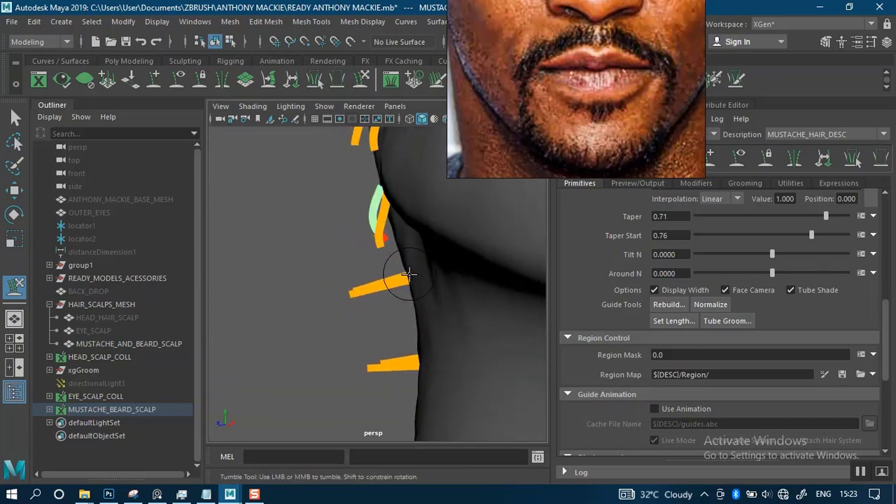
mouse_move(375, 214)
left_mouse_down("alt")
mouse_move(410, 200)
mouse_move(370, 220)
mouse_move(426, 244)
mouse_move(326, 260)
mouse_move(380, 254)
mouse_move(330, 240)
mouse_move(253, 243)
left_mouse_up("alt")
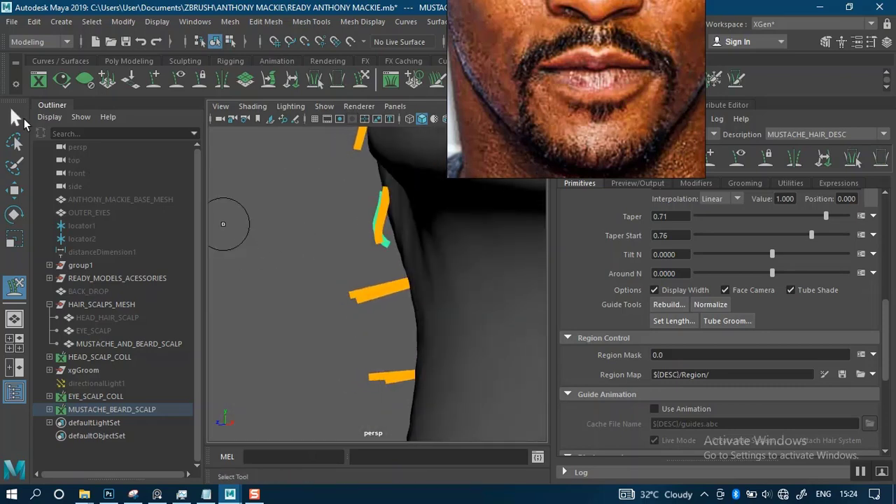
Step: Refine the second row's guides below the mouth corner so they follow the skin with their tips curved inward
left_click_drag(286, 168, 359, 232, "alt")
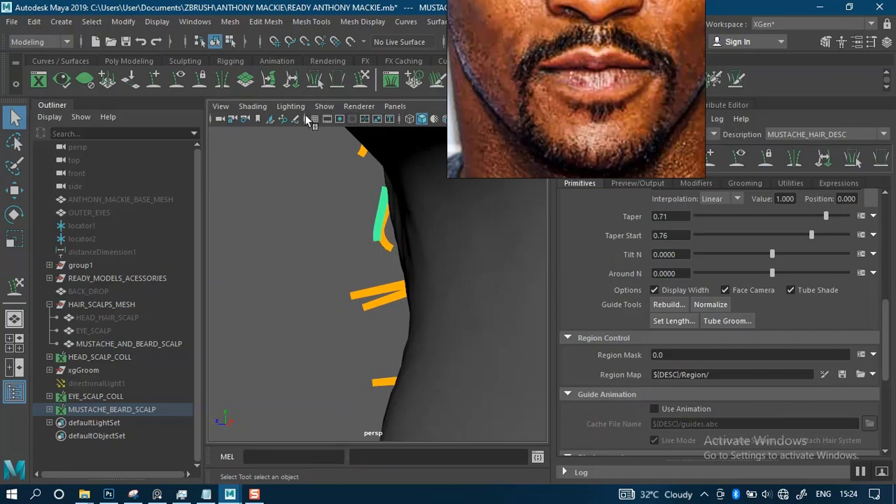
left_click(361, 79)
left_click_drag(361, 191, 411, 191, "alt")
middle_click_drag(237, 238, 250, 214, "alt")
Step: Select both guides in the third row, rotate them together to point downward and adjust their scale
left_click(16, 120)
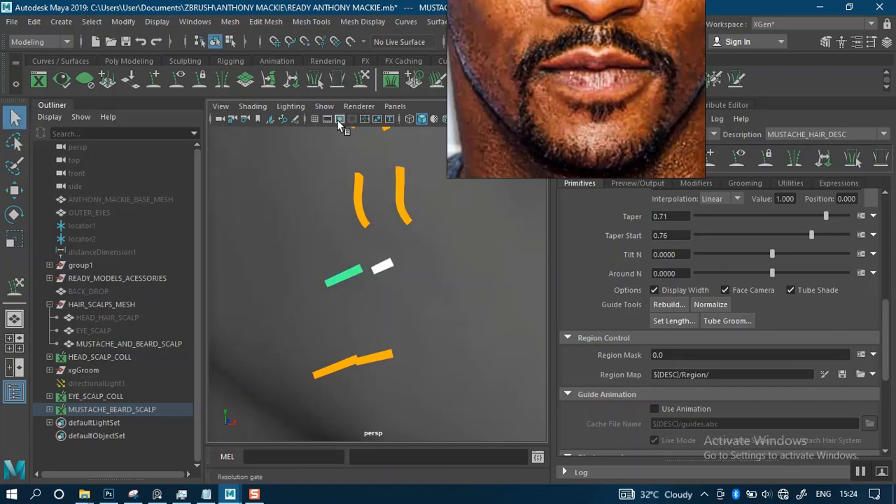
key("e")
left_click_drag(377, 295, 411, 301)
key("r")
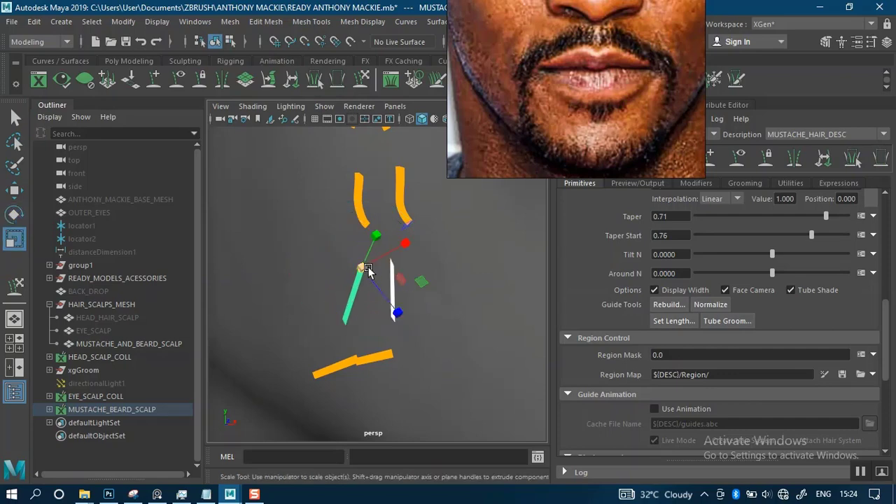
mouse_move(367, 268)
left_mouse_down()
mouse_move(358, 271)
mouse_move(420, 271)
left_mouse_up()
Step: Sculpt the third row's inner and outer guides to hug the skin, curving their tips inward toward the chin
left_click(361, 79)
mouse_move(396, 304)
left_mouse_down()
mouse_move(435, 294)
mouse_move(413, 275)
mouse_move(410, 291)
mouse_move(421, 302)
left_mouse_up()
mouse_move(420, 264)
left_mouse_down()
mouse_move(427, 277)
mouse_move(477, 282)
mouse_move(488, 268)
left_mouse_up()
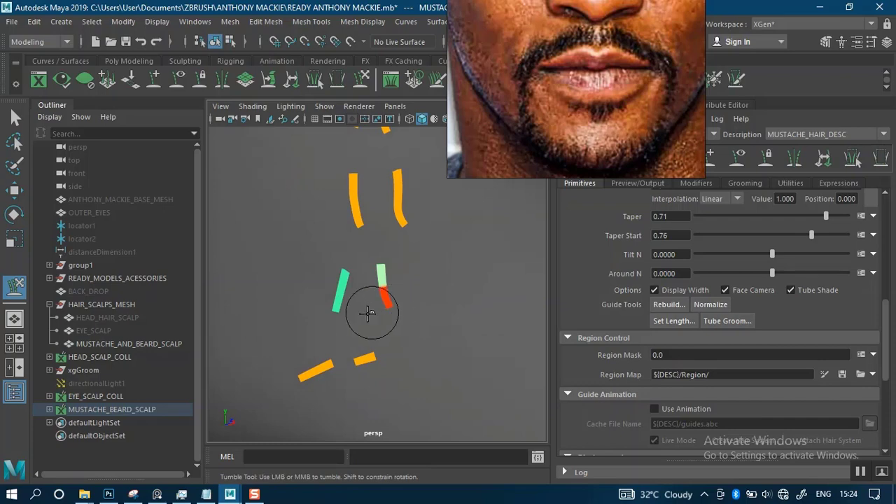
left_click_drag(324, 315, 496, 280, "alt")
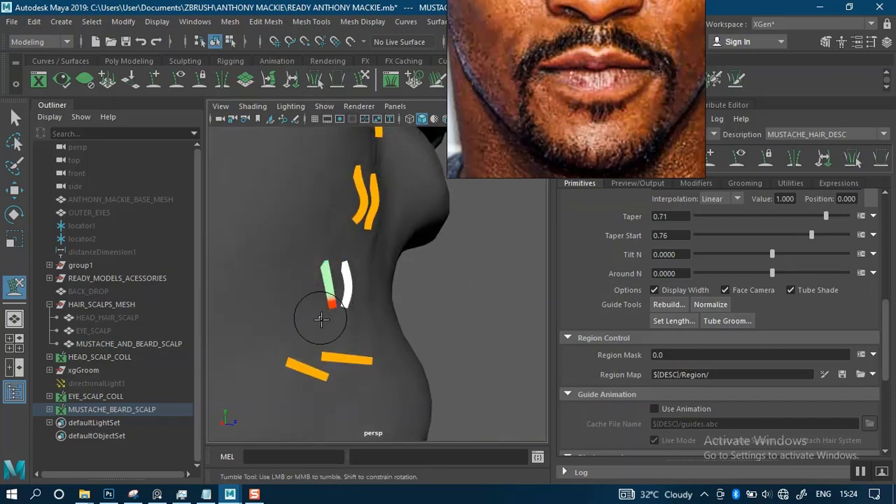
left_click_drag(408, 285, 338, 290, "alt")
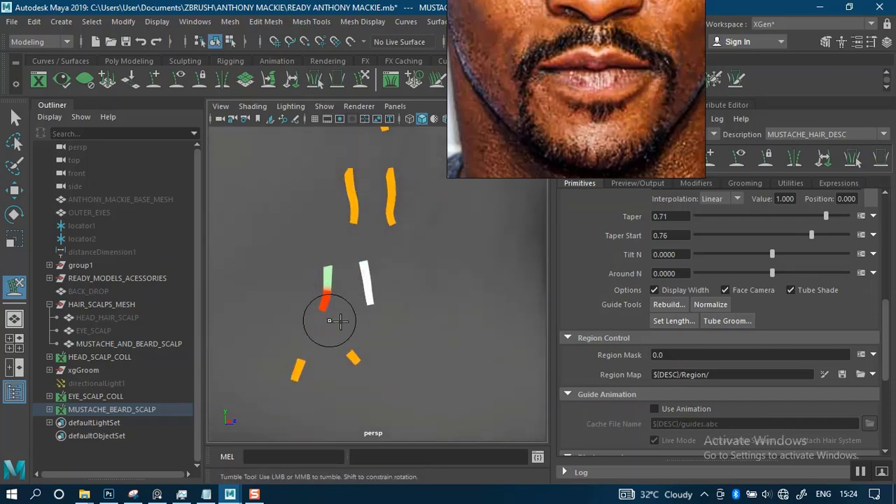
mouse_move(329, 321)
left_mouse_down()
mouse_move(347, 321)
mouse_move(320, 297)
mouse_move(344, 321)
left_mouse_up()
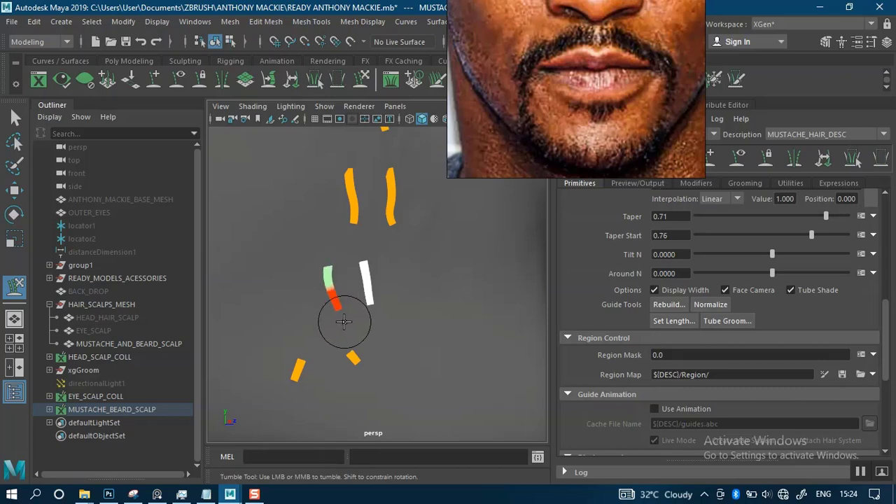
Step: Examine the guide rows beside the mouth and jaw from several angles to check their direction and spacing
left_click_drag(363, 202, 341, 148, "alt")
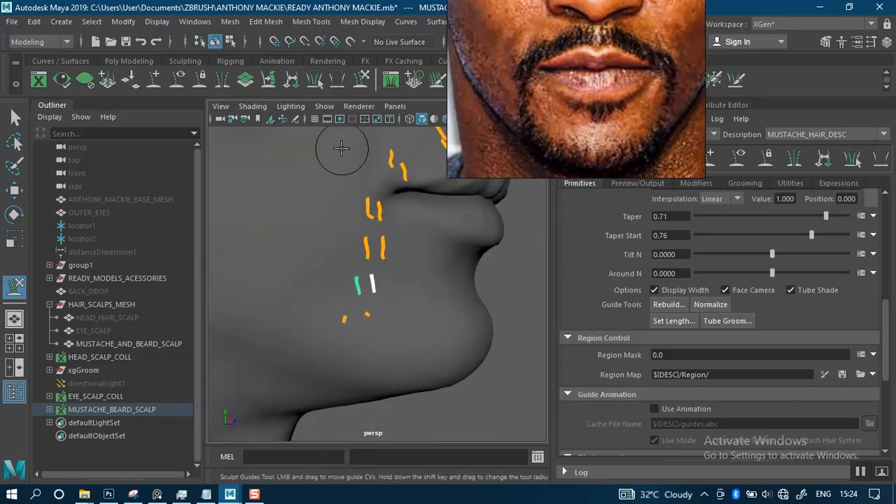
right_click_drag(420, 251, 418, 203, "alt")
left_click_drag(441, 281, 400, 243, "alt")
middle_click_drag(400, 244, 378, 223, "alt")
right_click_drag(378, 222, 450, 304, "alt")
left_click_drag(450, 304, 429, 243, "alt")
right_click_drag(429, 243, 410, 272, "alt")
left_click_drag(410, 271, 339, 295, "alt")
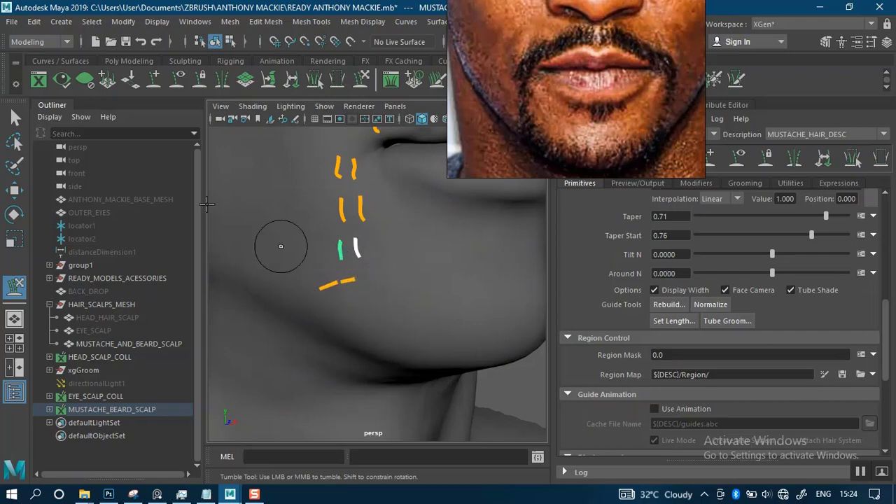
Step: Move the fourth row's inner guide farther inward on the chin and save the scene
key("q")
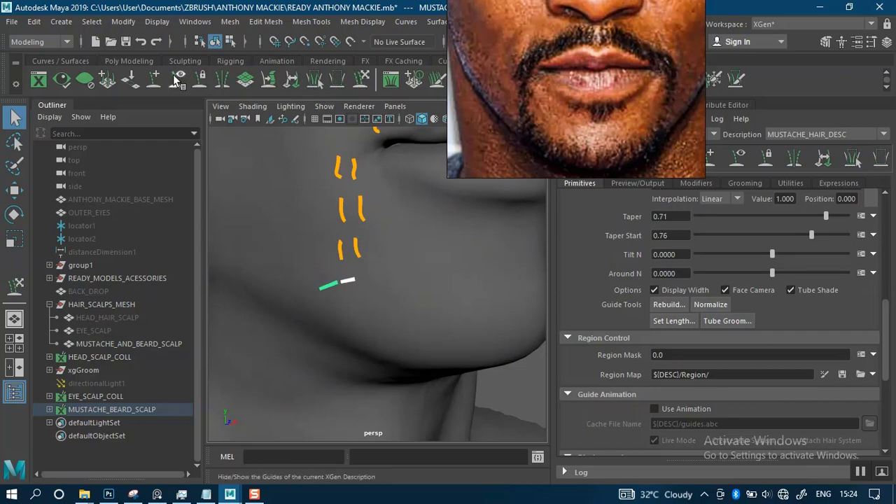
left_click(153, 79)
right_click_drag(385, 326, 405, 400, "alt")
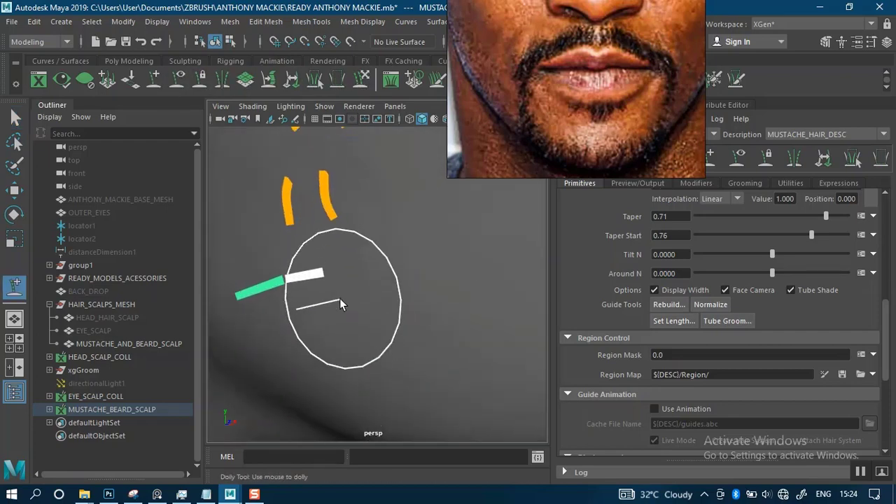
middle_click_drag(361, 303, 378, 308, "alt")
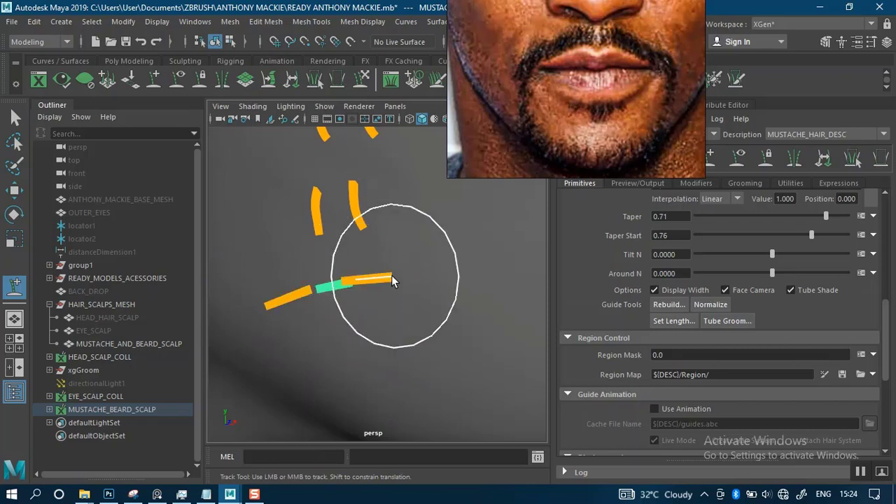
left_click_drag(391, 282, 420, 305)
key("ctrl+s")
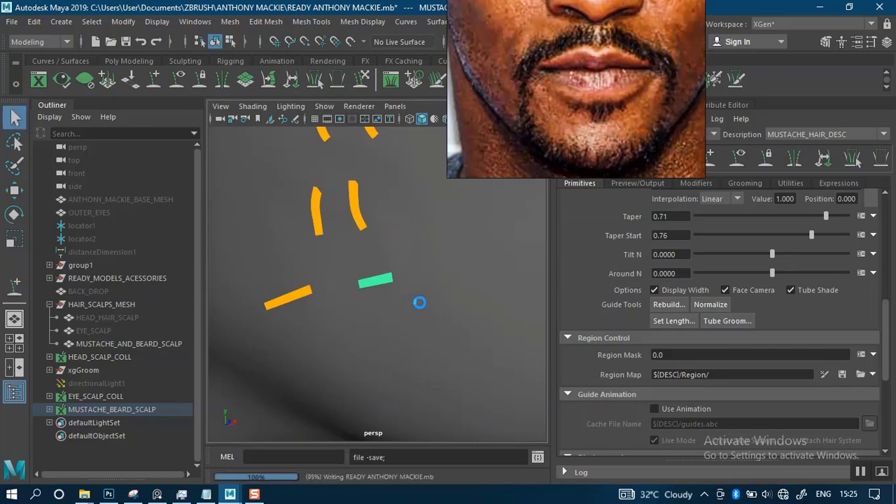
Step: Select the fourth row's outer guide and move it inward, closer to the inner guide
key("y")
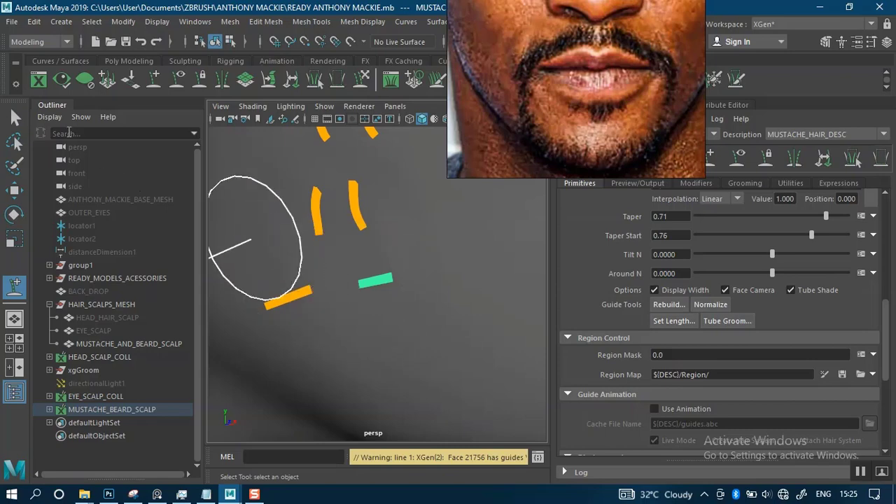
left_click(15, 120)
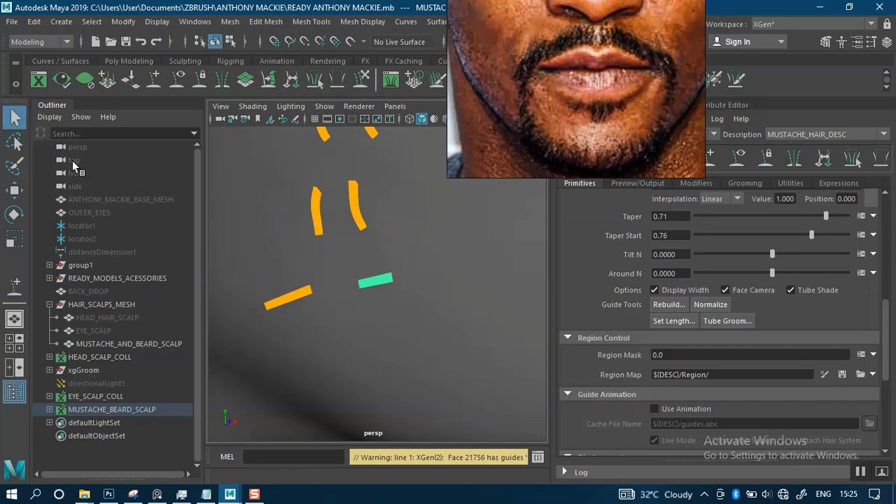
left_click(268, 297)
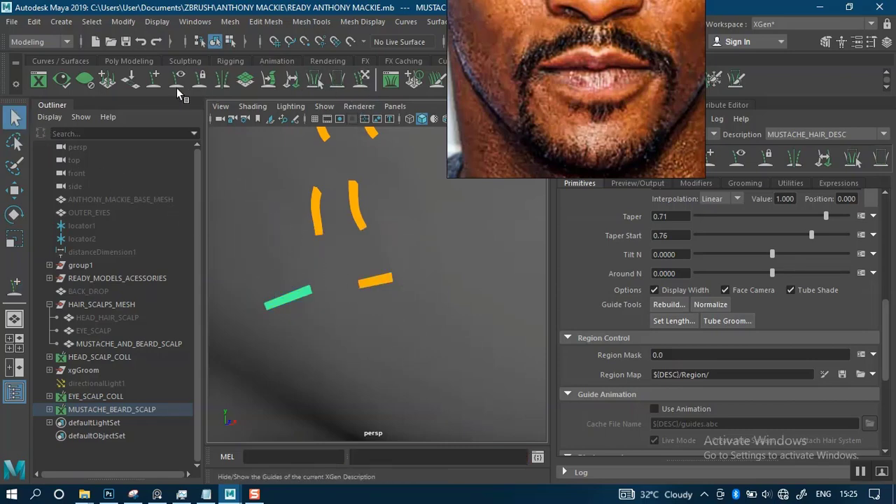
left_click(155, 81)
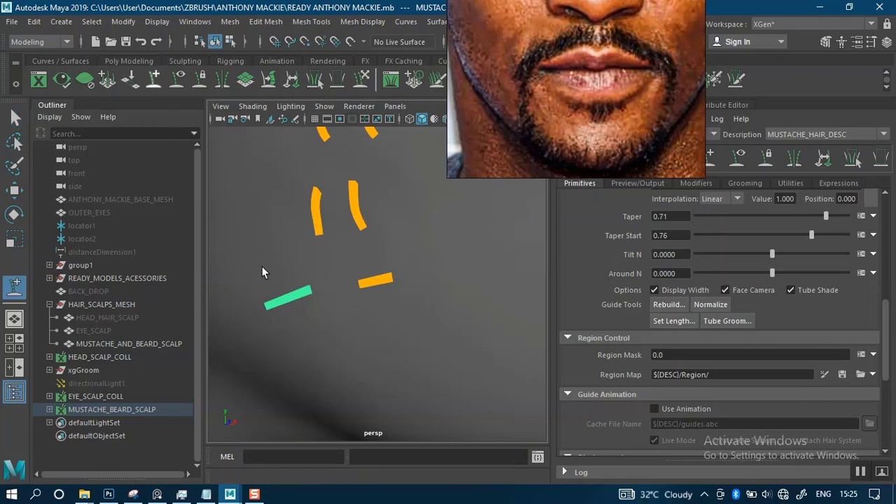
left_click(330, 287)
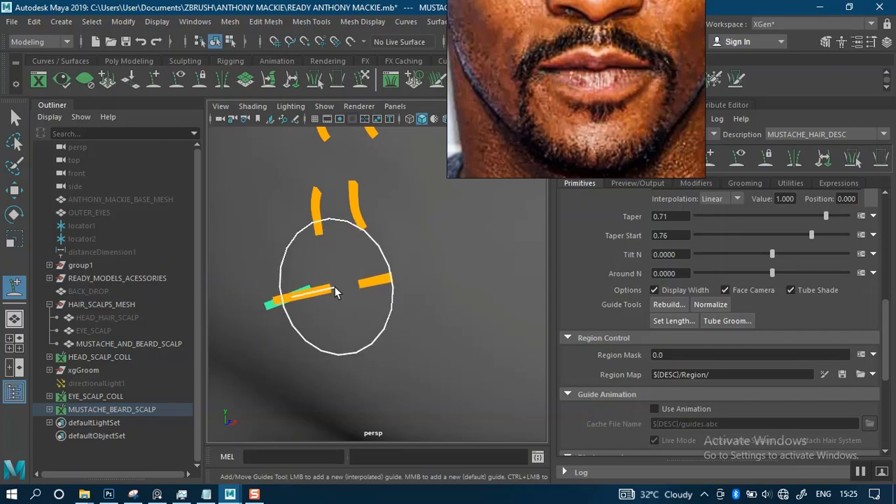
left_click(335, 286)
Step: Sculpt the fourth row's outer guide to point down along the jaw with its tip curving toward the chin
mouse_move(378, 308)
left_mouse_down("alt")
mouse_move(359, 218)
mouse_move(410, 252)
mouse_move(425, 295)
mouse_move(410, 304)
mouse_move(413, 290)
left_mouse_up("alt")
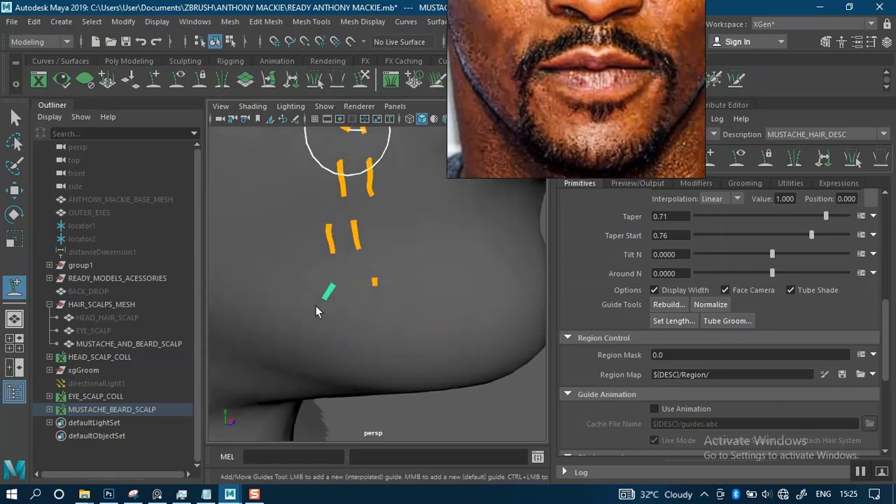
key("g")
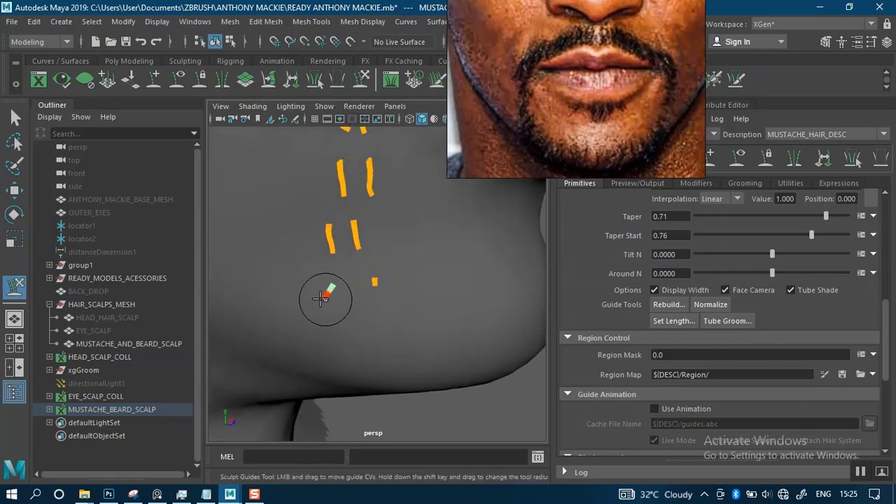
left_click_drag(324, 299, 348, 334)
left_click_drag(394, 279, 339, 293, "alt")
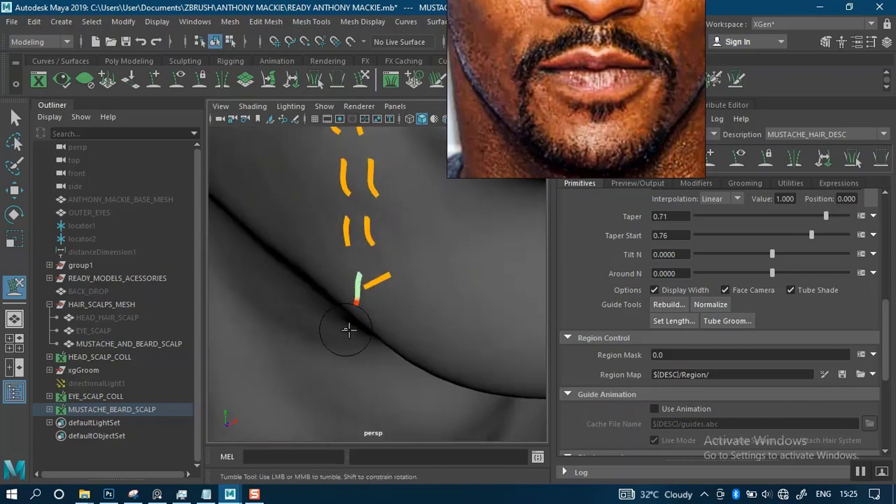
Step: Select the fourth row's inner guide and sculpt it down against the skin, curving its tip toward the chin
mouse_move(410, 235)
left_mouse_down("alt")
mouse_move(406, 248)
mouse_move(460, 266)
mouse_move(357, 317)
mouse_move(394, 282)
left_mouse_up("alt")
key("q")
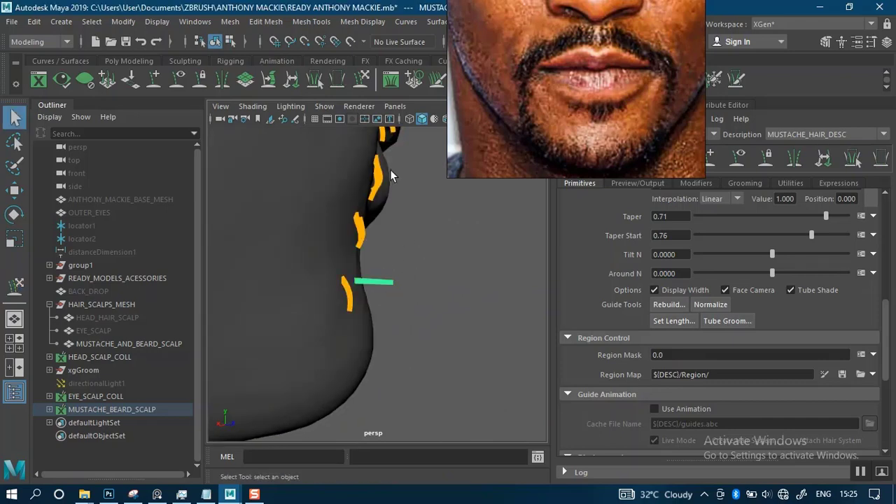
left_click(361, 79)
mouse_move(392, 279)
left_mouse_down()
mouse_move(386, 321)
mouse_move(363, 334)
mouse_move(366, 286)
mouse_move(360, 294)
mouse_move(371, 298)
left_mouse_up()
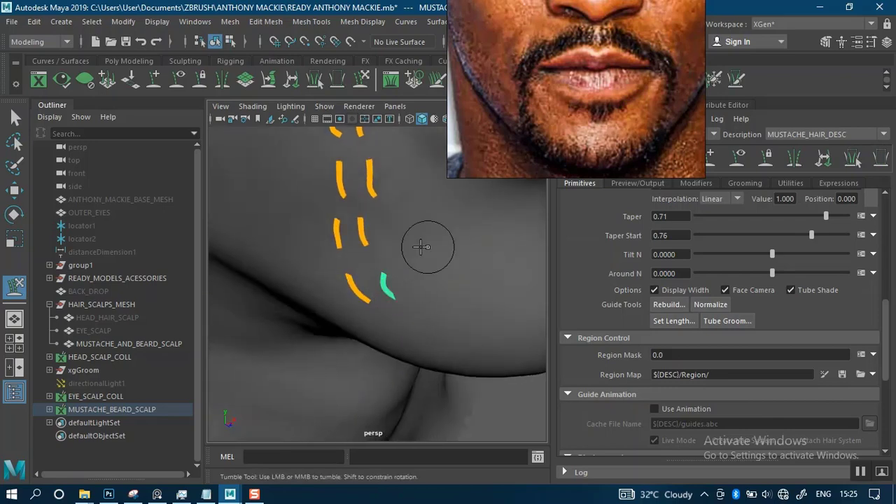
Step: Examine the complete line of mustache and beard guides from the front, side and below against the reference photo
right_click_drag(419, 244, 359, 157, "alt")
left_click_drag(462, 218, 390, 177, "alt")
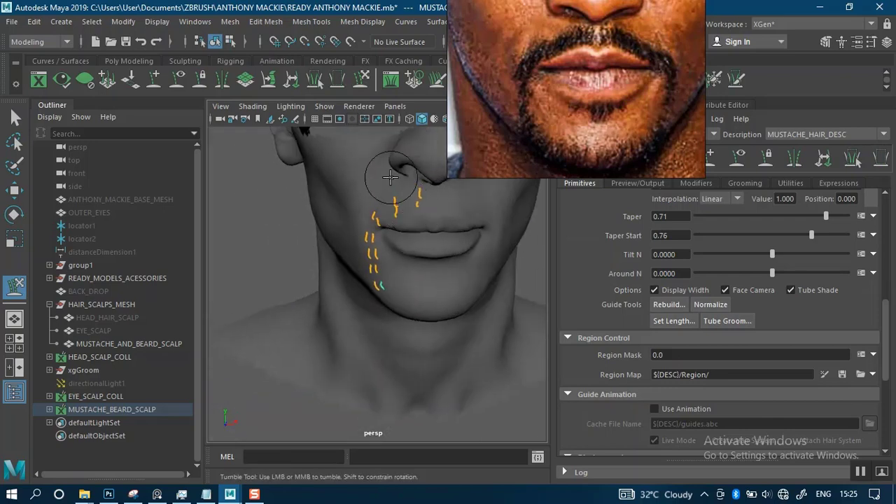
right_click_drag(364, 300, 411, 310, "alt")
left_click_drag(412, 270, 422, 259, "alt")
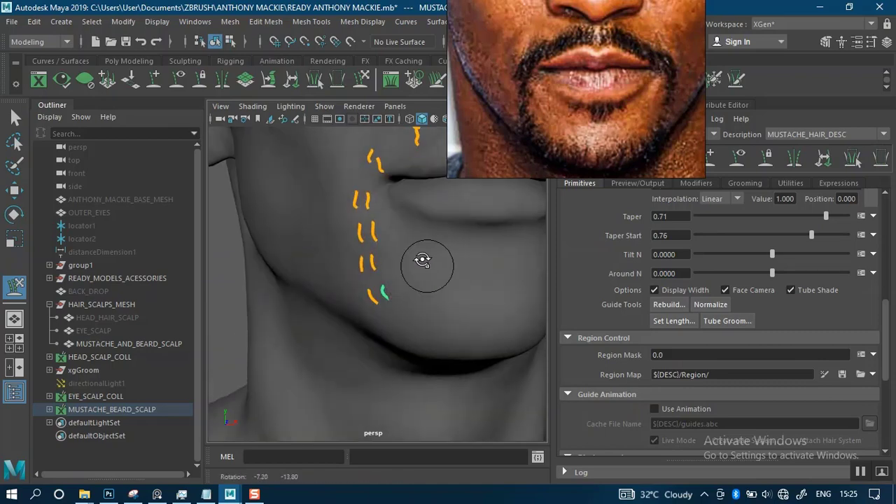
middle_click_drag(431, 236, 401, 268, "alt")
mouse_move(401, 269)
left_mouse_down("alt")
mouse_move(405, 213)
mouse_move(422, 284)
mouse_move(378, 286)
mouse_move(424, 274)
mouse_move(420, 266)
mouse_move(392, 272)
mouse_move(399, 284)
left_mouse_up("alt")
right_click_drag(435, 276, 444, 344, "alt")
left_click_drag(443, 344, 400, 326, "alt")
right_click_drag(400, 326, 386, 313, "alt")
left_click_drag(386, 314, 412, 310, "alt")
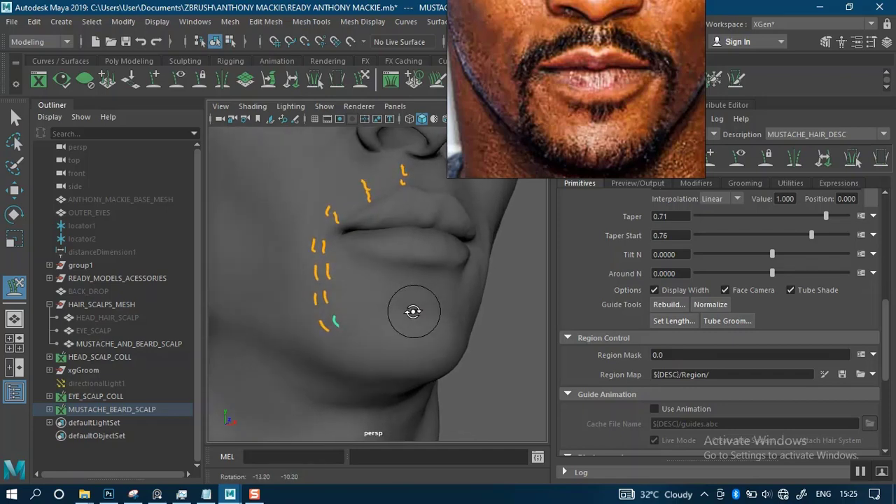
mouse_move(413, 310)
right_mouse_down("alt")
mouse_move(388, 292)
mouse_move(397, 302)
right_mouse_up("alt")
left_click_drag(396, 302, 405, 331, "alt")
Step: Mirror the mustache and beard guides to the opposite side of the face
scroll(399, 270, "down", 3)
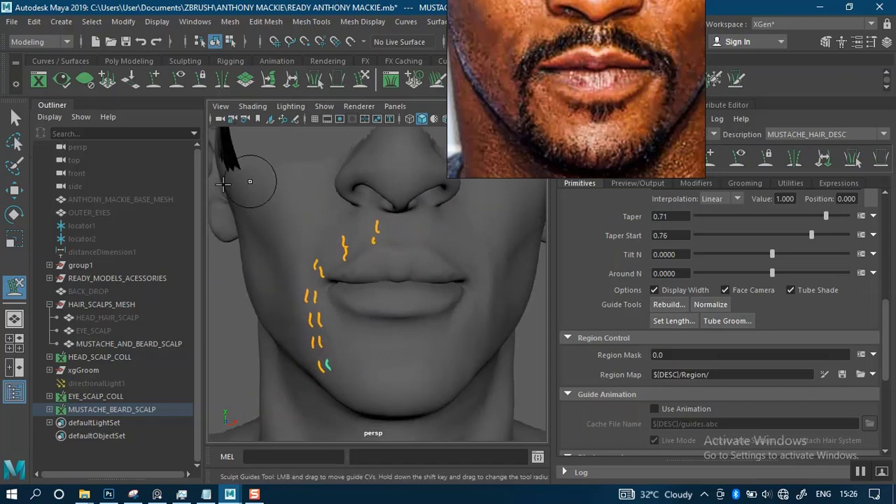
left_click(14, 120)
scroll(305, 221, "down", 2)
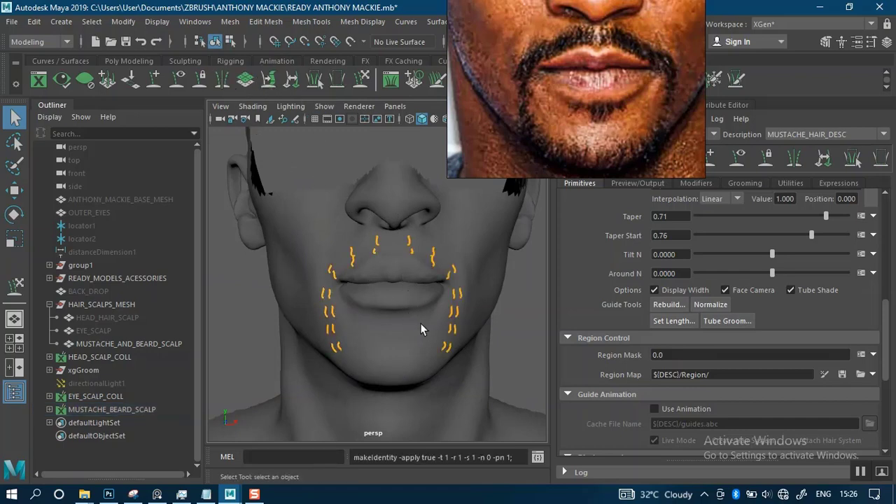
mouse_move(449, 291)
right_mouse_down("alt")
mouse_move(450, 330)
mouse_move(445, 303)
right_mouse_up("alt")
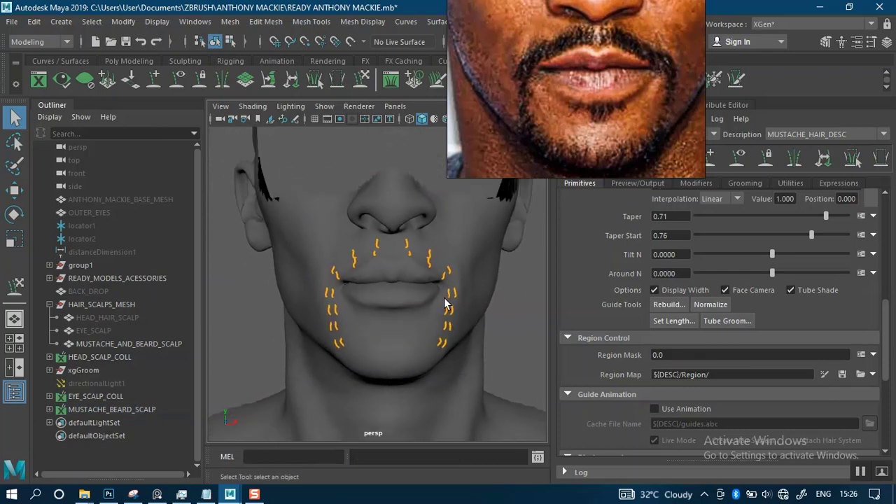
mouse_move(470, 312)
left_mouse_down("alt")
mouse_move(438, 310)
mouse_move(468, 313)
left_mouse_up("alt")
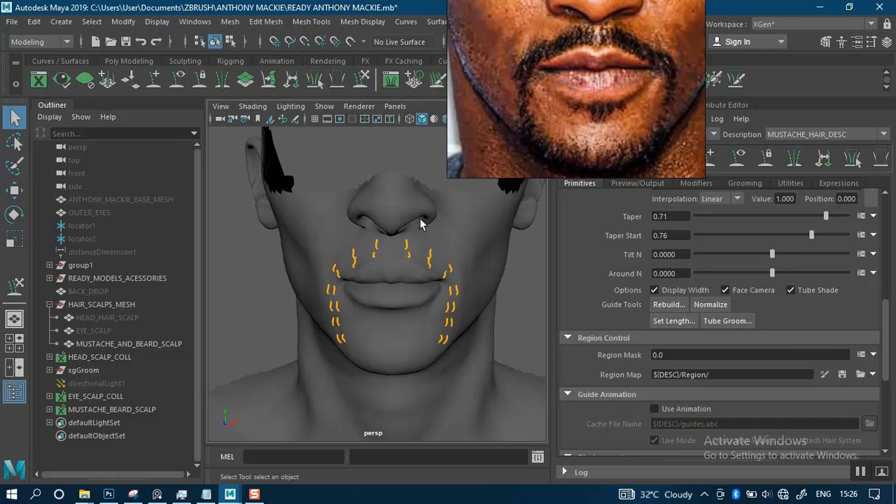
Step: Add a guide at the centre of the chin just below the lower lip and check it from the side and below
right_click_drag(413, 270, 442, 317, "alt")
middle_click_drag(412, 267, 410, 280, "alt")
right_click_drag(413, 278, 446, 312, "alt")
left_click_drag(441, 260, 433, 253, "alt")
left_click(154, 81)
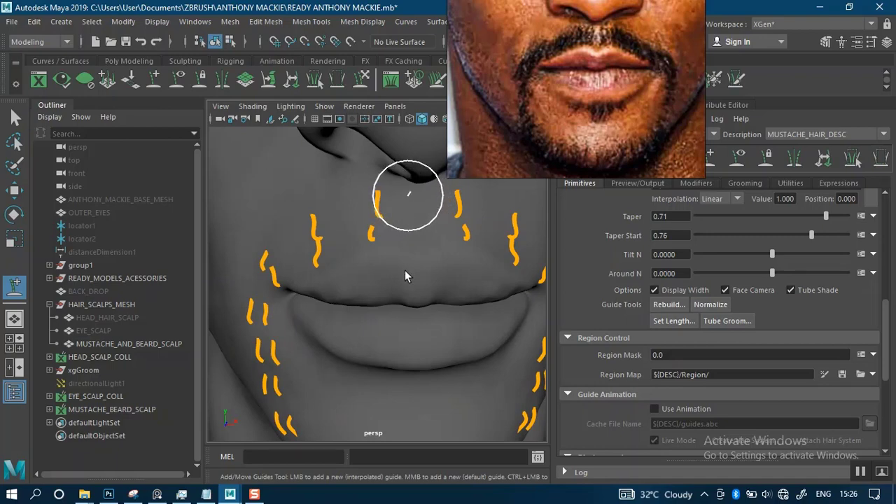
left_click(398, 314)
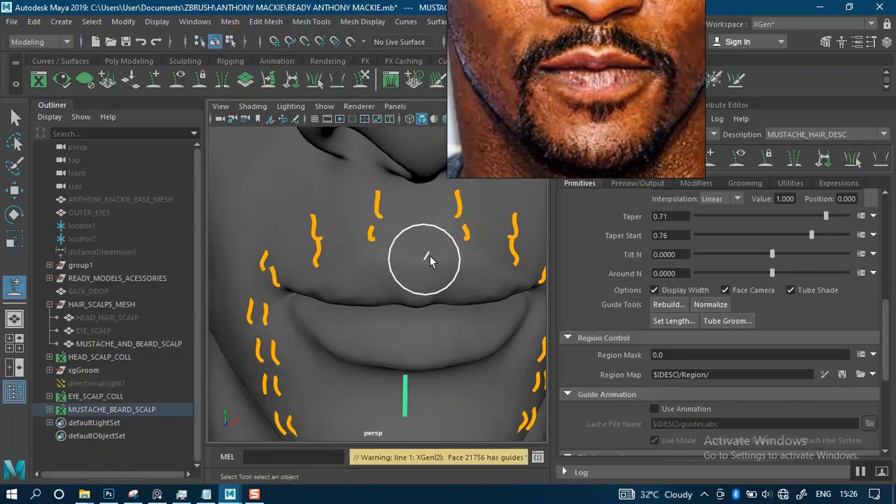
mouse_move(430, 256)
left_mouse_down("alt")
mouse_move(455, 249)
mouse_move(441, 256)
left_mouse_up("alt")
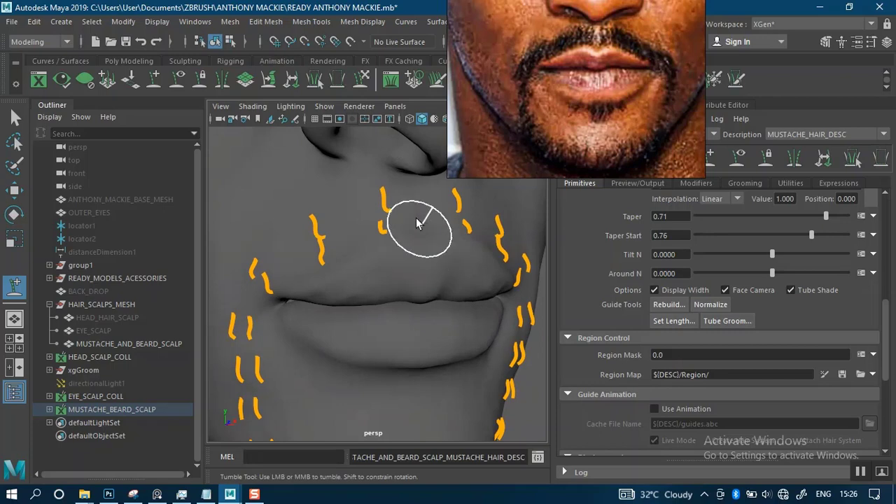
left_click_drag(416, 222, 469, 212, "alt")
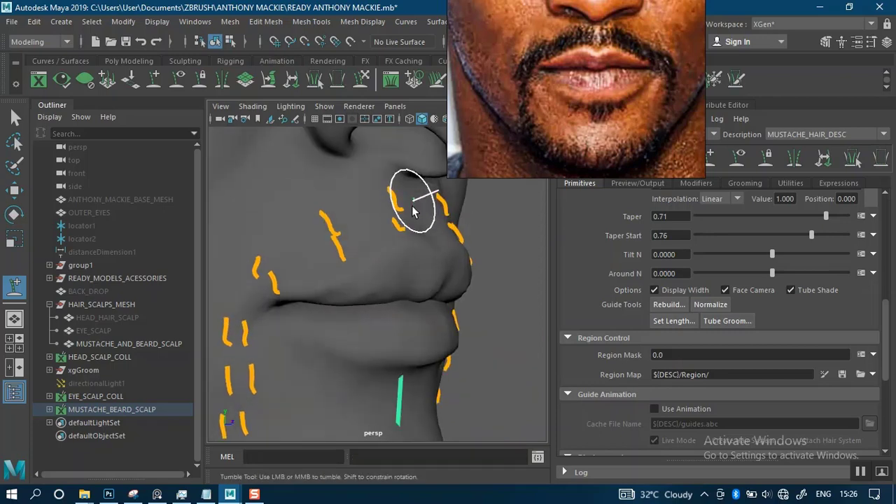
mouse_move(456, 336)
left_mouse_down("alt")
mouse_move(434, 314)
mouse_move(407, 249)
mouse_move(413, 264)
left_mouse_up("alt")
scroll(382, 184, "down", 10)
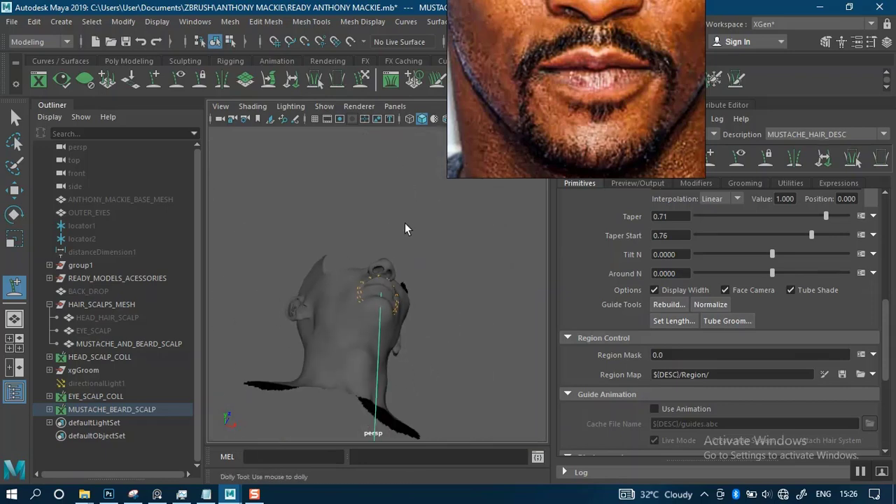
Step: Examine the chin guide and the mirrored mustache and beard guides from the front, close up and from the side
left_click_drag(404, 222, 387, 306, "alt")
scroll(420, 357, "up", 6)
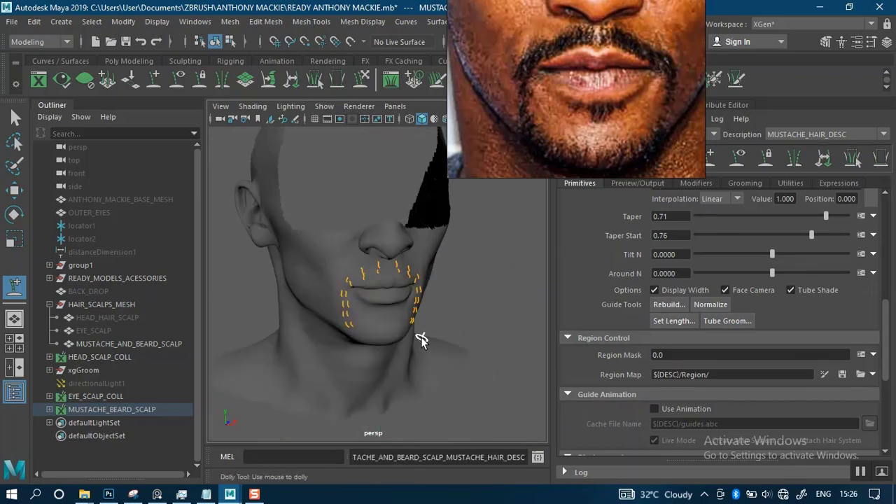
scroll(412, 280, "up", 7)
middle_click_drag(442, 288, 442, 329, "alt")
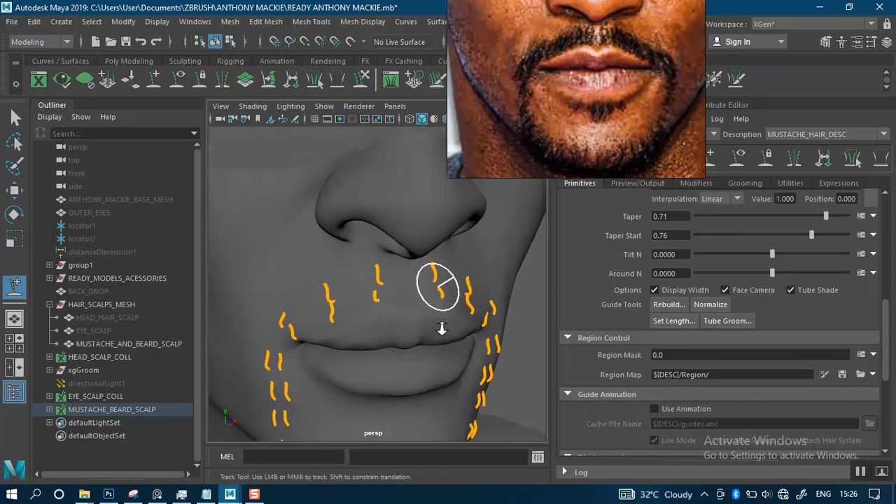
scroll(442, 330, "up", 4)
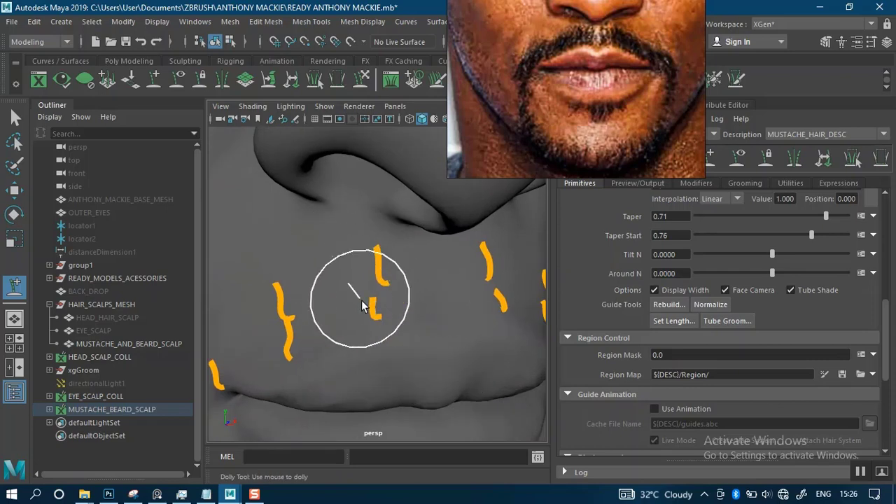
right_click_drag(410, 292, 386, 174, "alt")
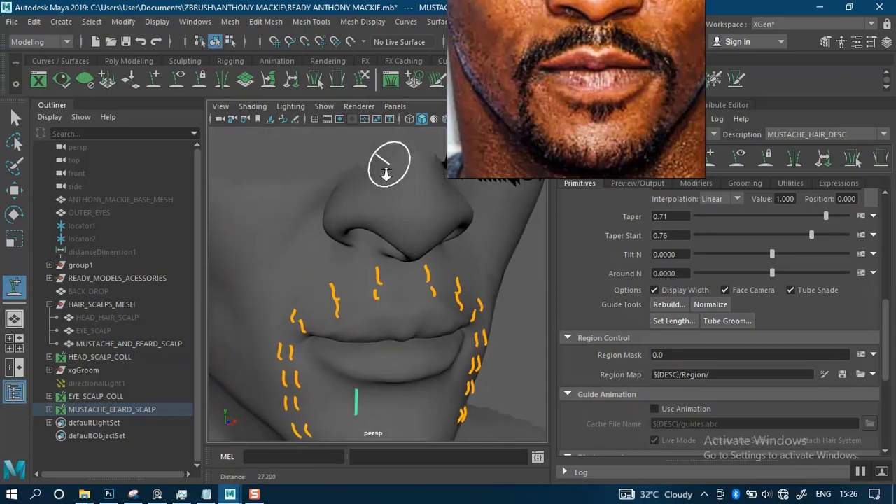
left_click_drag(396, 281, 430, 276, "alt")
right_click_drag(429, 276, 384, 158, "alt")
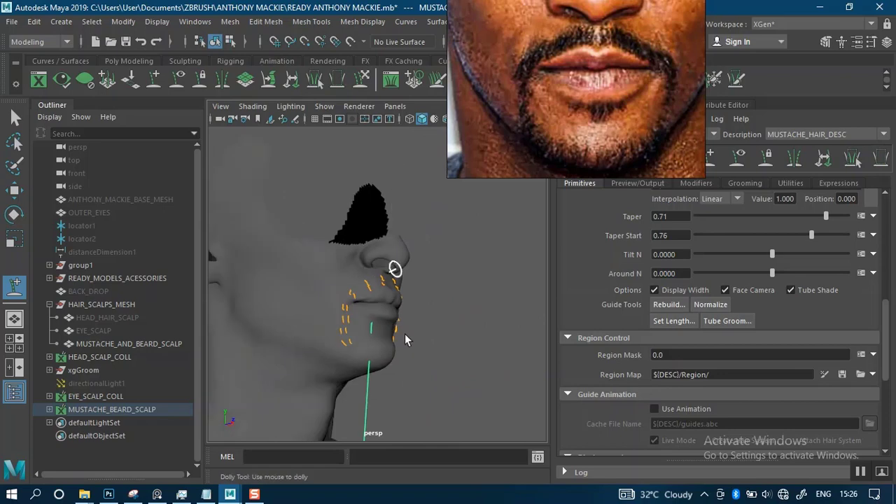
scroll(408, 296, "down", 3)
left_click_drag(408, 301, 350, 287, "alt")
middle_click_drag(350, 286, 336, 238, "alt")
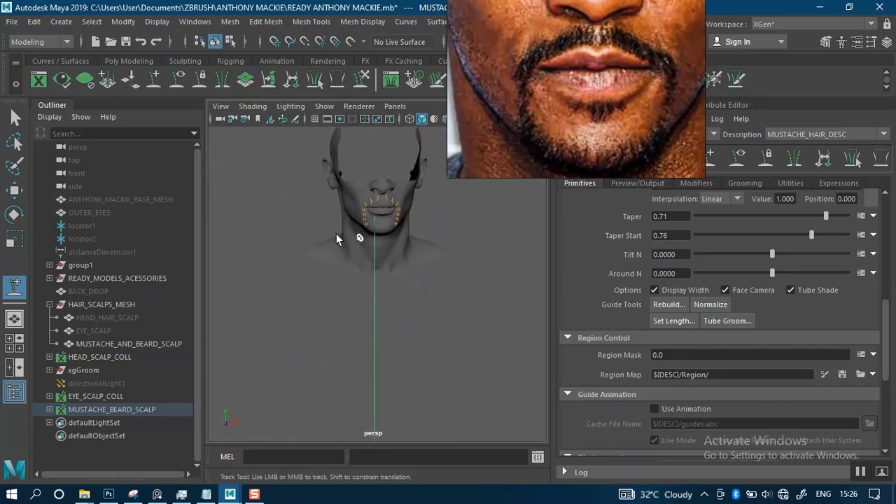
Step: Delete the long guide at the centre of the chin
key("q")
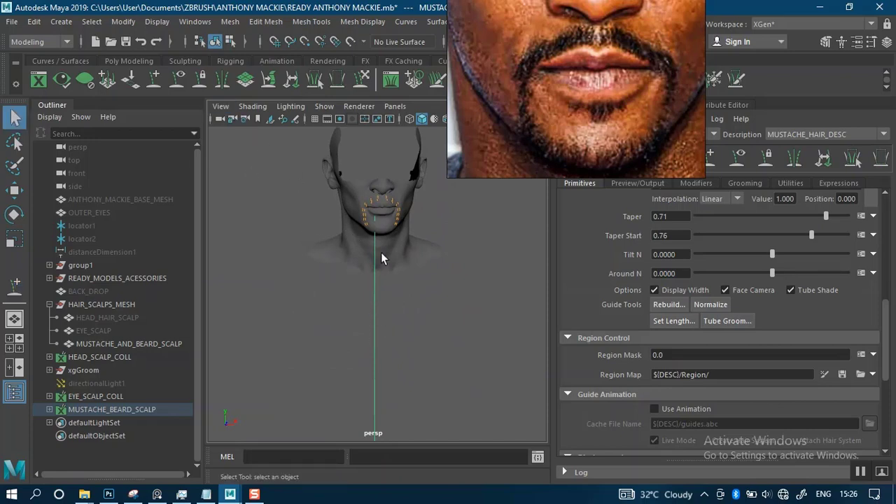
right_click_drag(381, 259, 426, 326, "alt")
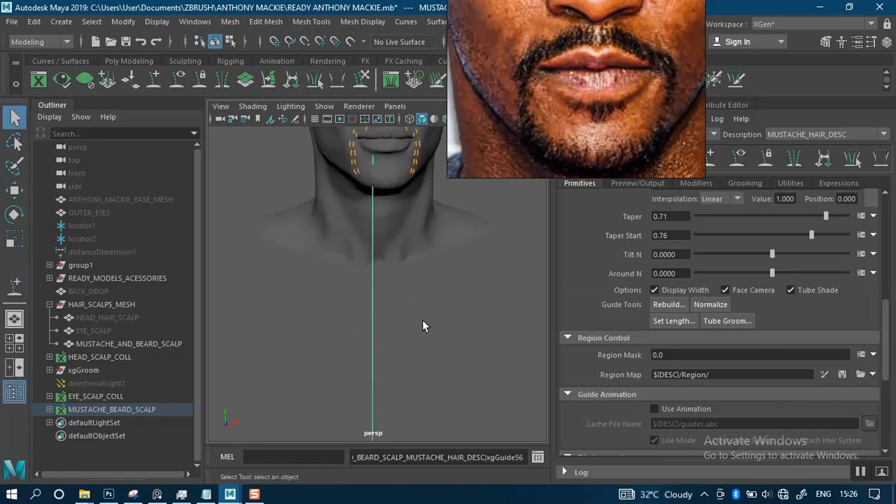
left_click(421, 322)
Step: Examine the spacing of the mustache guides above the upper lip and around the mouth corners
right_click_drag(404, 266, 441, 399, "alt")
middle_click_drag(393, 178, 390, 266, "alt")
right_click_drag(378, 274, 394, 343, "alt")
middle_click_drag(387, 251, 385, 289, "alt")
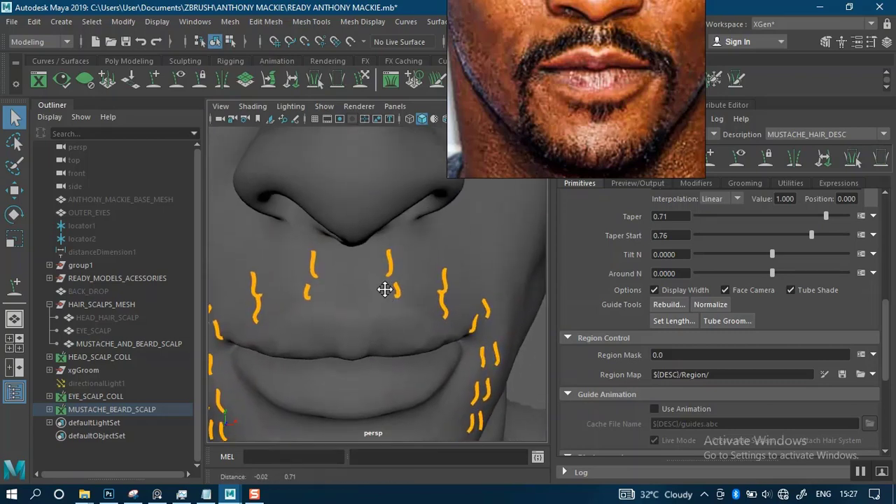
right_click_drag(349, 255, 333, 287, "alt")
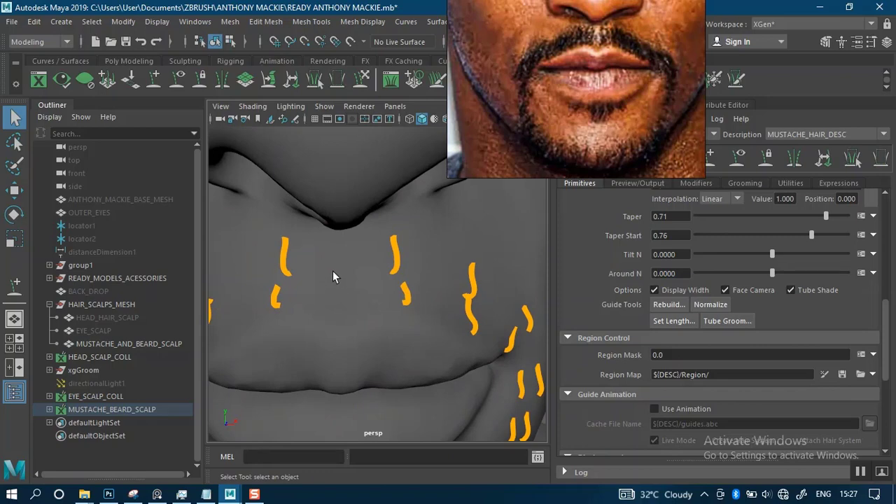
left_click_drag(333, 272, 345, 239, "alt")
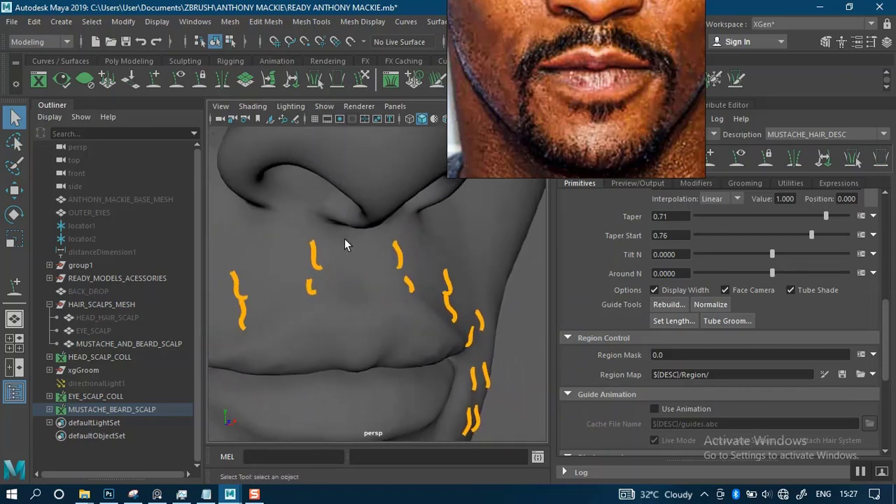
right_click_drag(359, 279, 335, 208, "alt")
middle_click_drag(358, 238, 385, 206, "alt")
left_click_drag(352, 243, 378, 308, "alt")
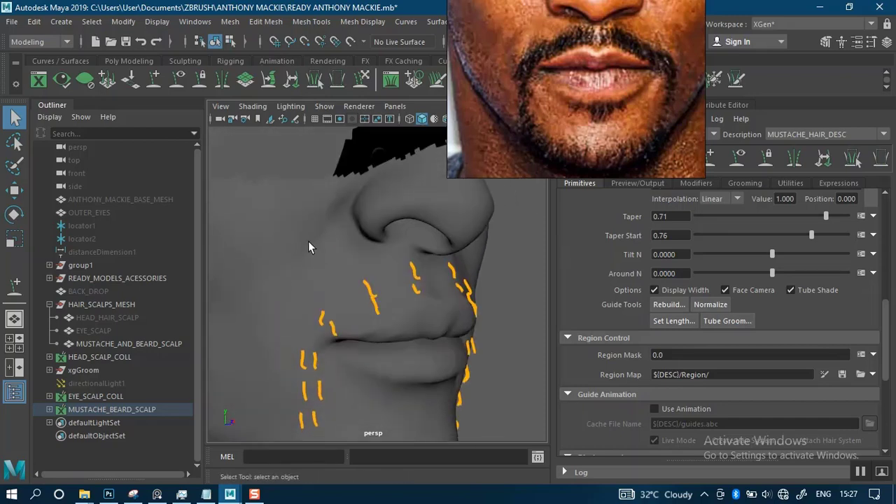
Step: Try adding a guide on the cheek above the corner of the mouth and check it from the front
left_click(155, 79)
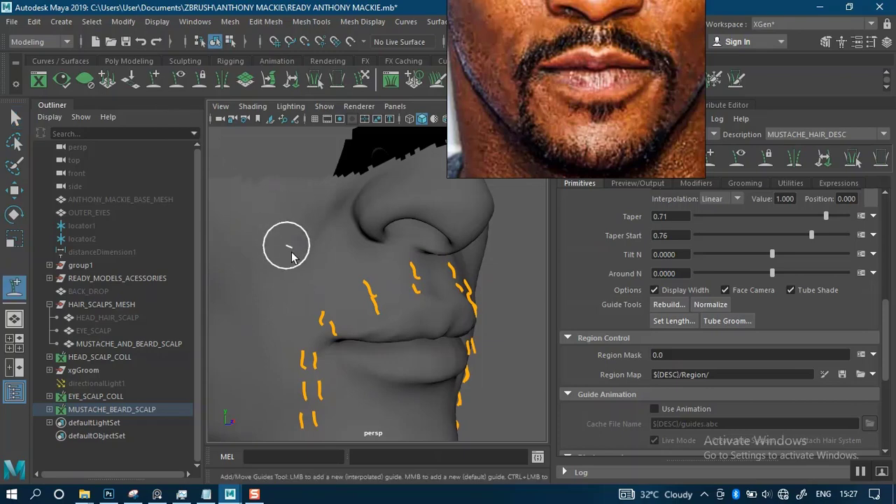
left_click(275, 314)
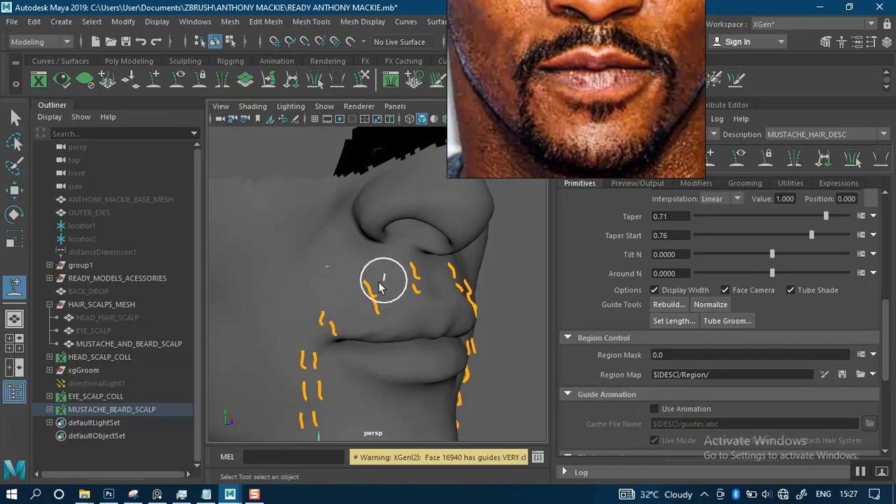
left_click_drag(380, 290, 298, 289, "alt")
right_click_drag(298, 290, 322, 202, "alt")
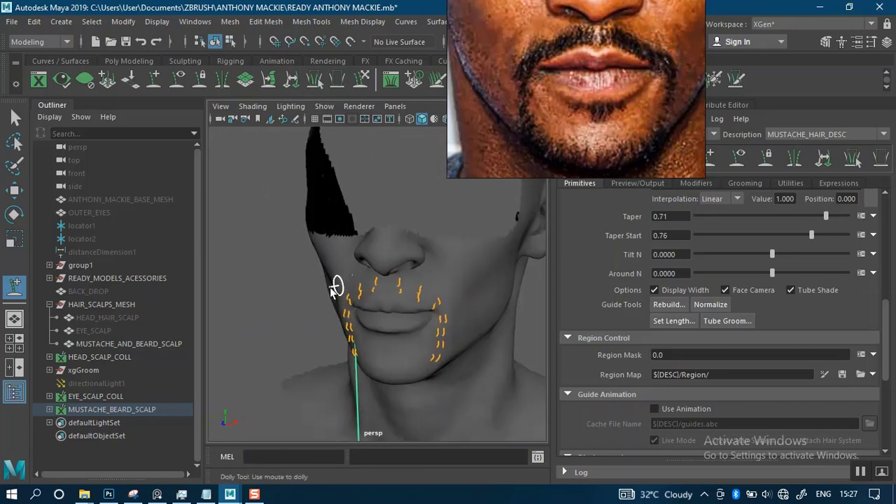
middle_click_drag(329, 409, 306, 294, "alt")
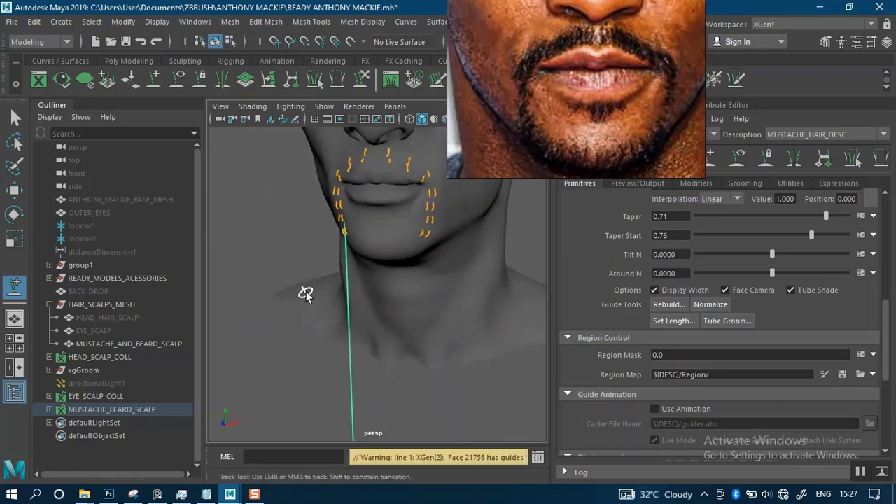
middle_click_drag(354, 224, 337, 308, "alt")
right_click_drag(329, 307, 367, 316, "alt")
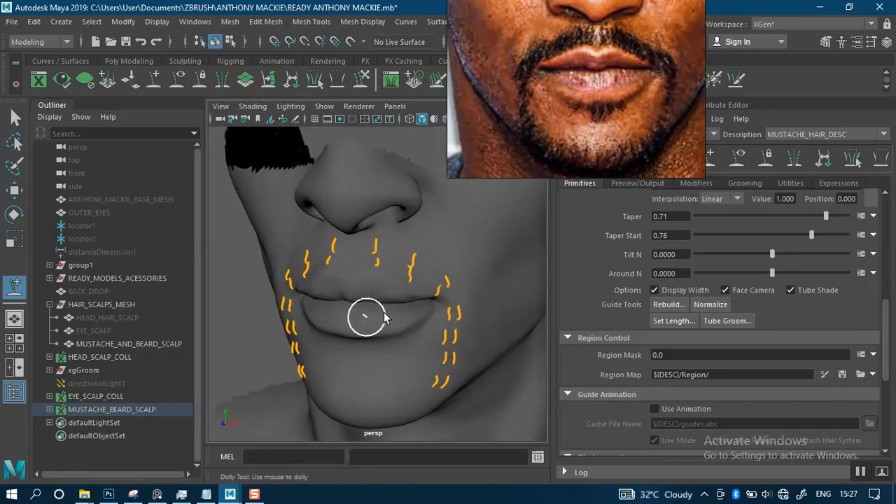
Step: Move the reference photo off the XGen settings, then set the density to 13.295 and preview the facial hair
left_click_drag(375, 315, 387, 295, "alt")
right_click_drag(388, 295, 370, 366, "alt")
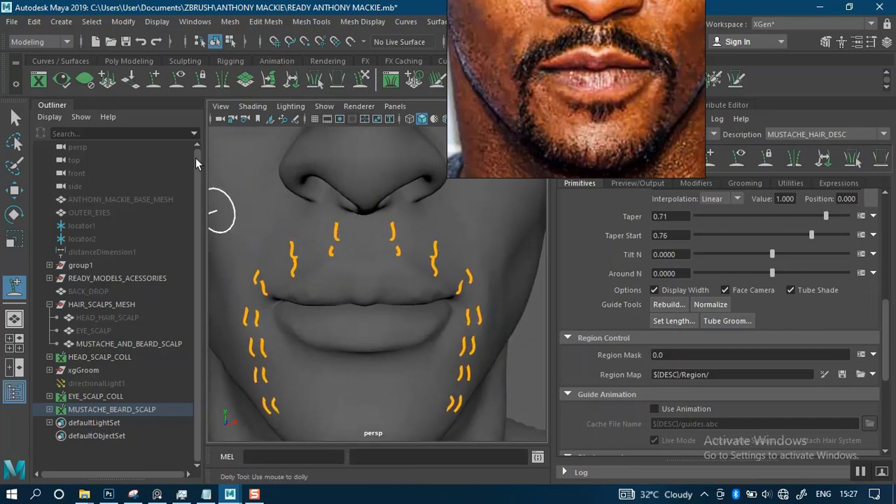
key("q")
right_click_drag(336, 217, 319, 193, "alt")
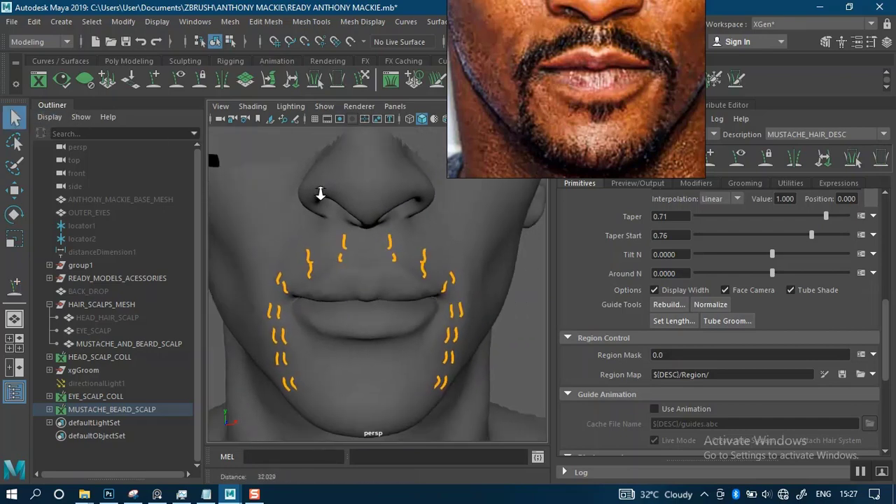
middle_click_drag(337, 238, 348, 217, "alt")
right_click_drag(348, 216, 315, 194, "alt")
right_click_drag(673, 172, 626, 103)
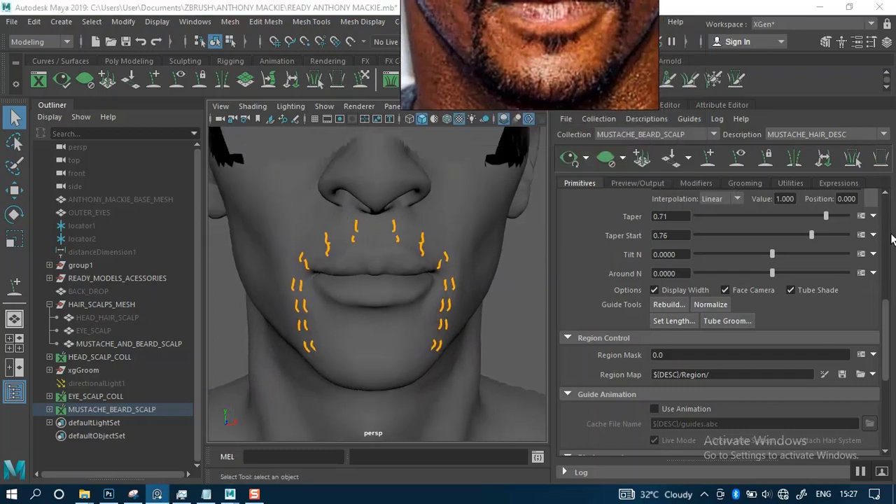
left_click_drag(885, 337, 866, 234)
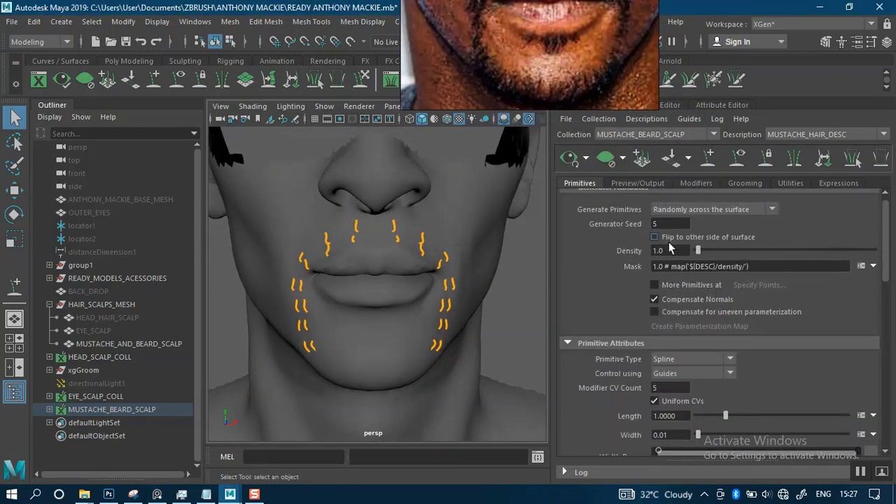
left_click_drag(717, 250, 719, 250)
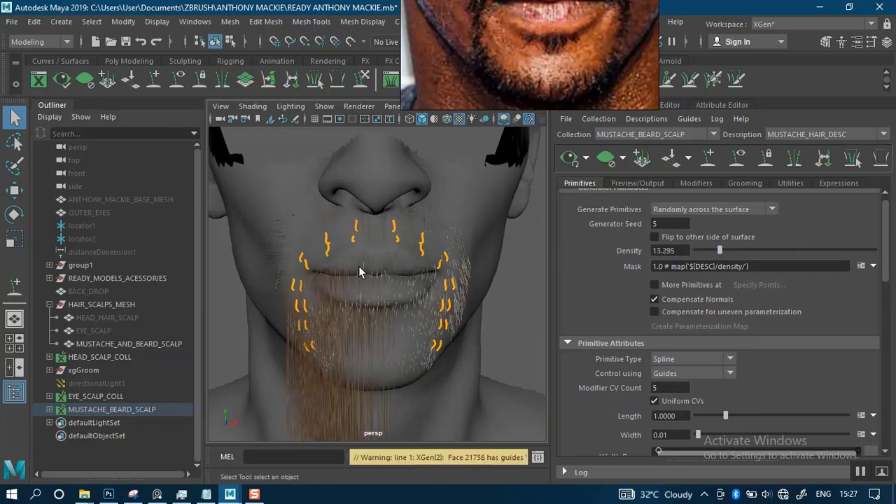
Step: Examine the previewed mustache and beard hair from the front, both sides and close to the mouth
left_click_drag(336, 294, 389, 285, "alt")
right_click_drag(389, 285, 391, 299, "alt")
middle_click_drag(390, 300, 401, 284, "alt")
left_click_drag(440, 236, 347, 236, "alt")
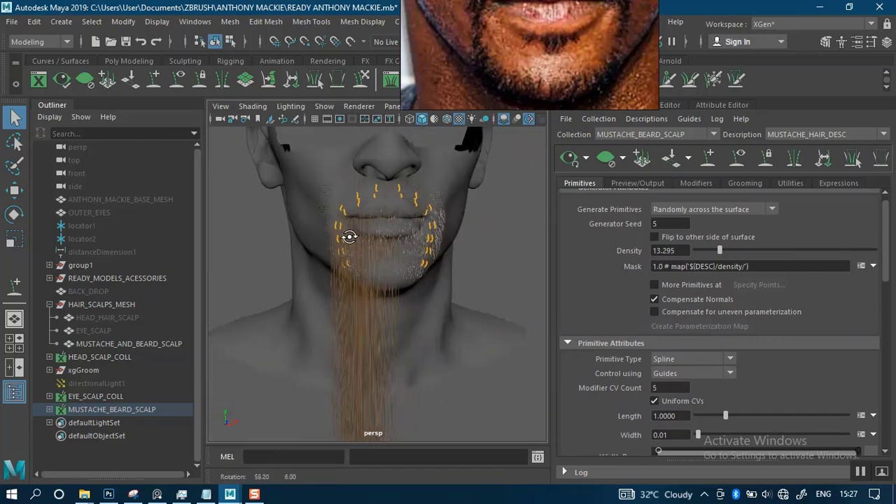
right_click_drag(348, 236, 402, 313, "alt")
mouse_move(383, 270)
left_mouse_down("alt")
mouse_move(321, 273)
mouse_move(340, 274)
mouse_move(372, 296)
mouse_move(381, 260)
left_mouse_up("alt")
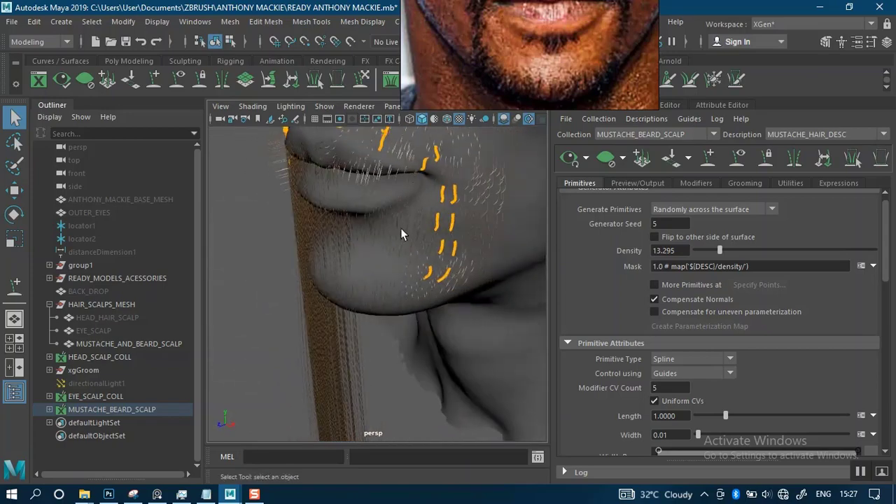
left_click_drag(412, 217, 450, 225, "alt")
left_click_drag(478, 223, 357, 259, "alt")
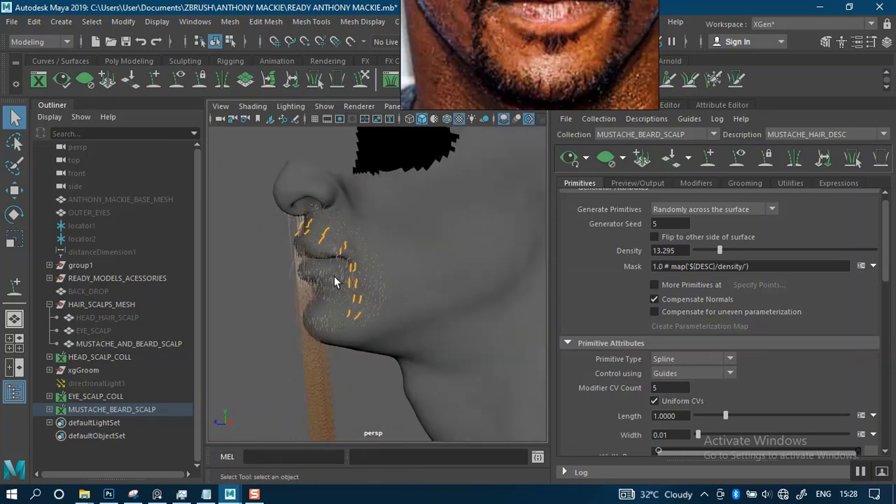
left_click_drag(334, 282, 433, 273, "alt")
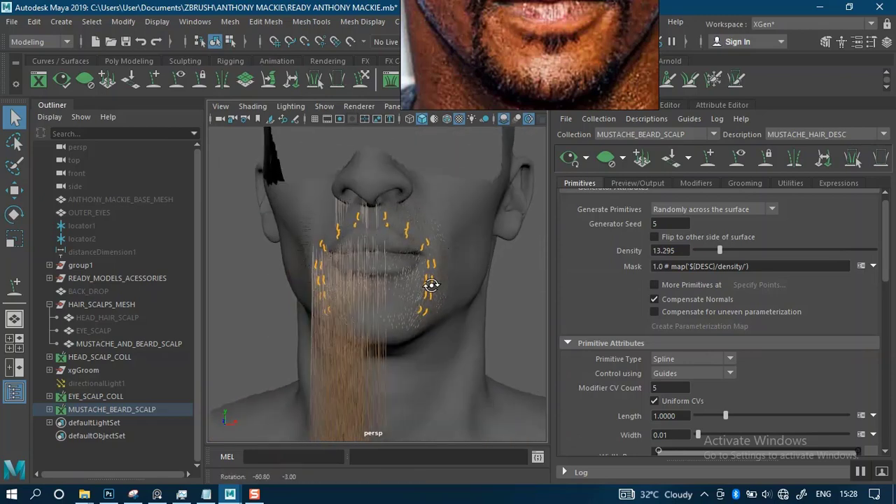
left_click(644, 118)
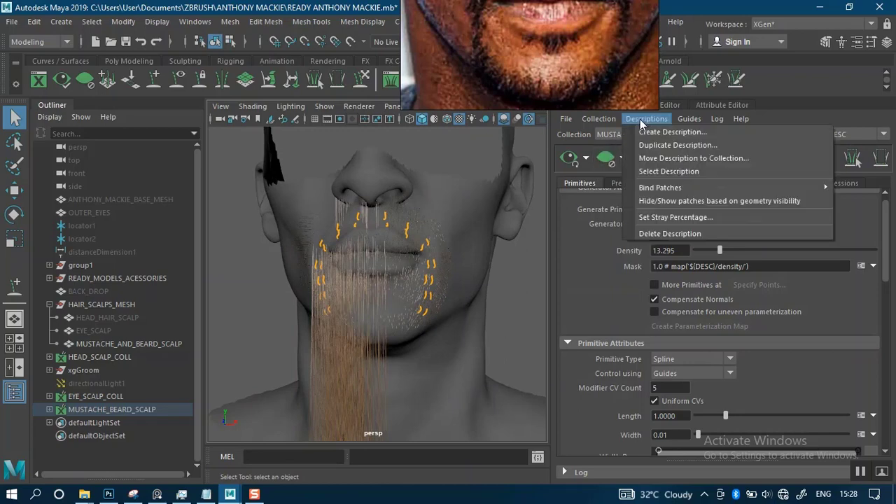
left_click(241, 277)
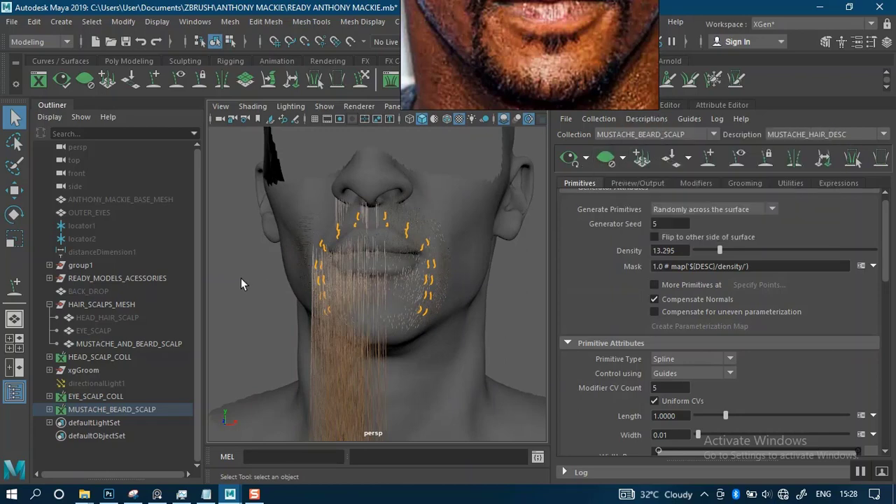
left_click_drag(270, 262, 346, 286, "alt")
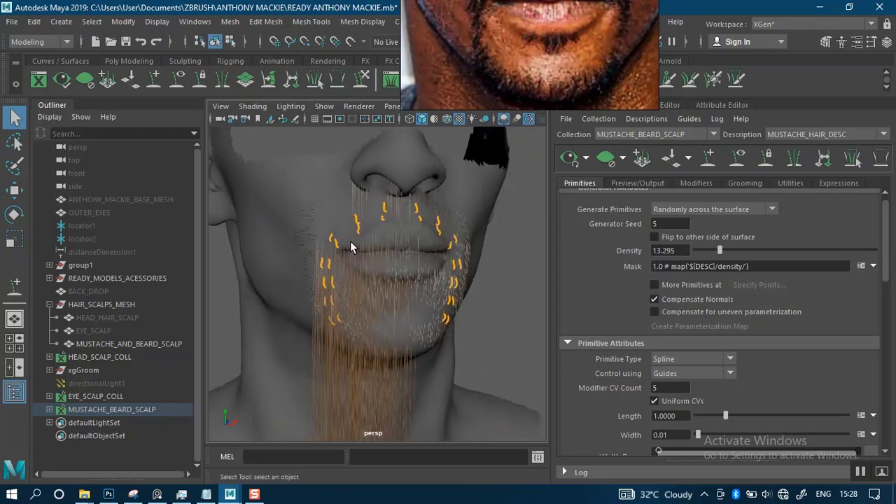
left_click_drag(344, 249, 400, 242, "alt")
right_click_drag(400, 236, 428, 328, "alt")
left_click_drag(384, 250, 319, 268, "alt")
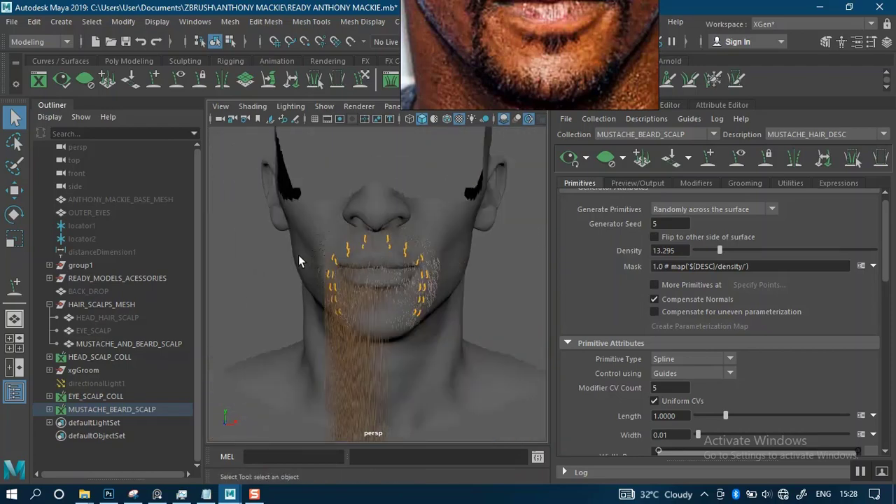
Step: Clear the hair preview and convert all the selected mustache and beard guides to curves, with the original guides set to Hide
left_click_drag(282, 213, 449, 329)
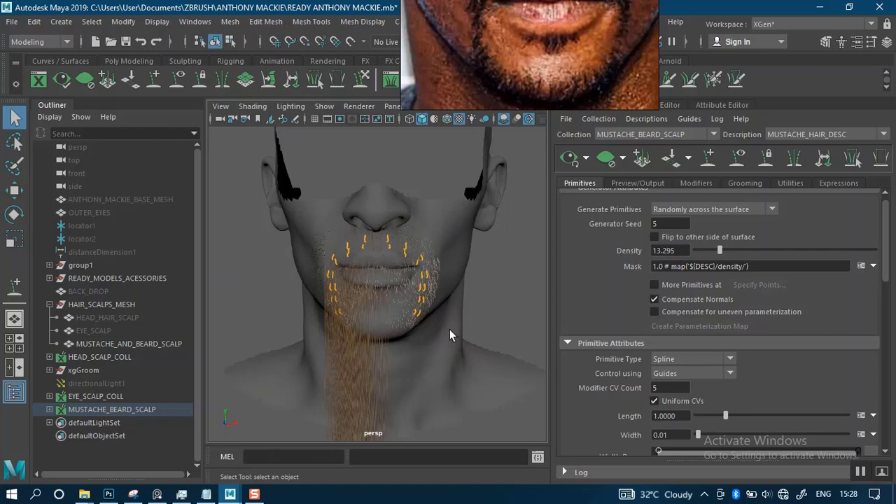
left_click(605, 160)
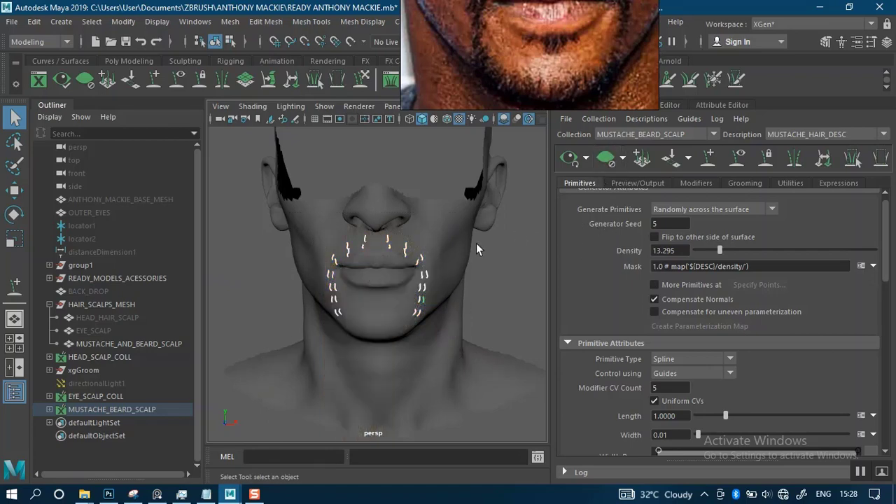
left_click(700, 183)
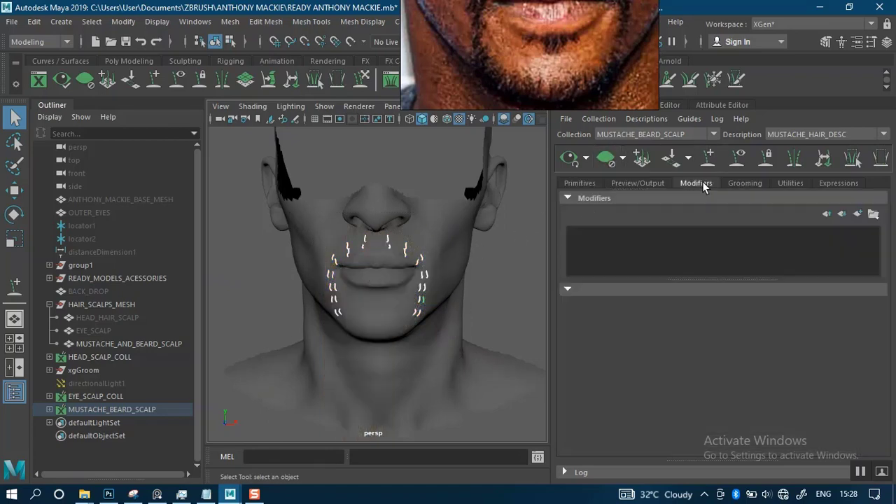
left_click(773, 184)
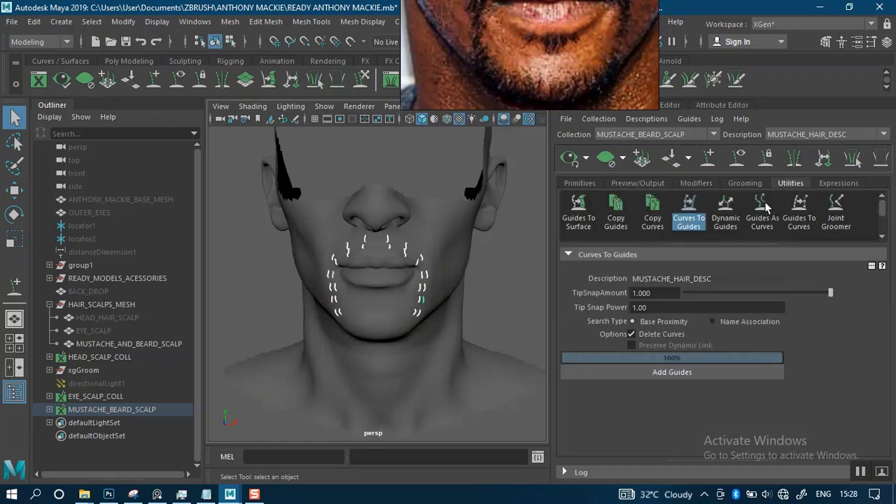
left_click(763, 209)
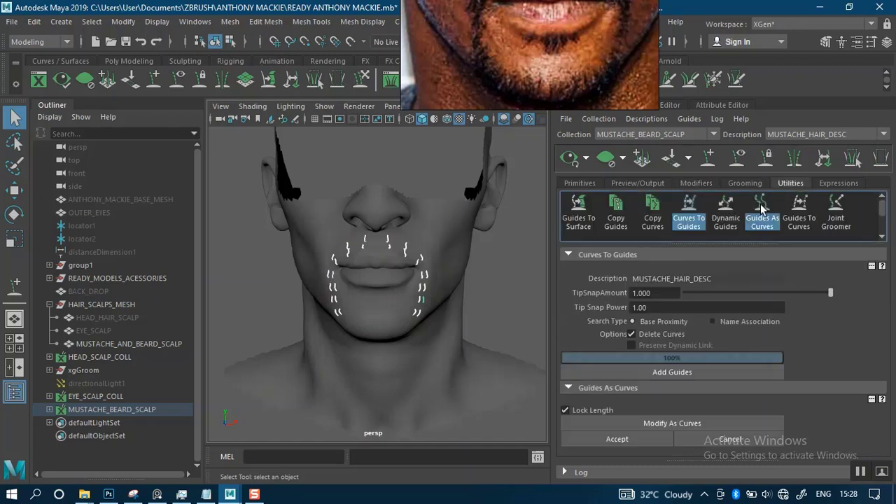
left_click(689, 223)
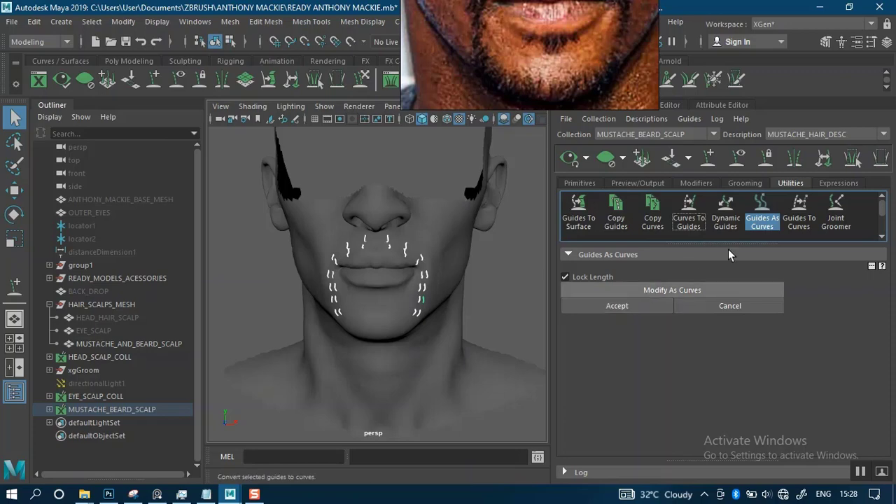
left_click(799, 214)
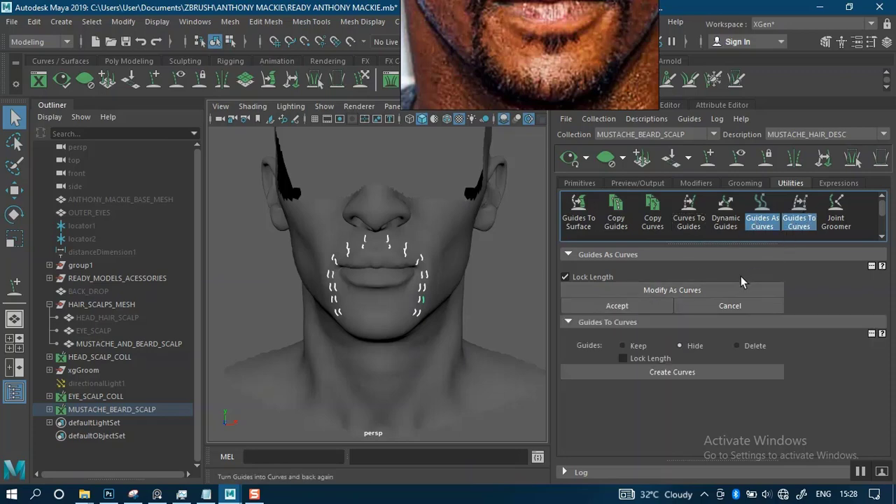
left_click(761, 221)
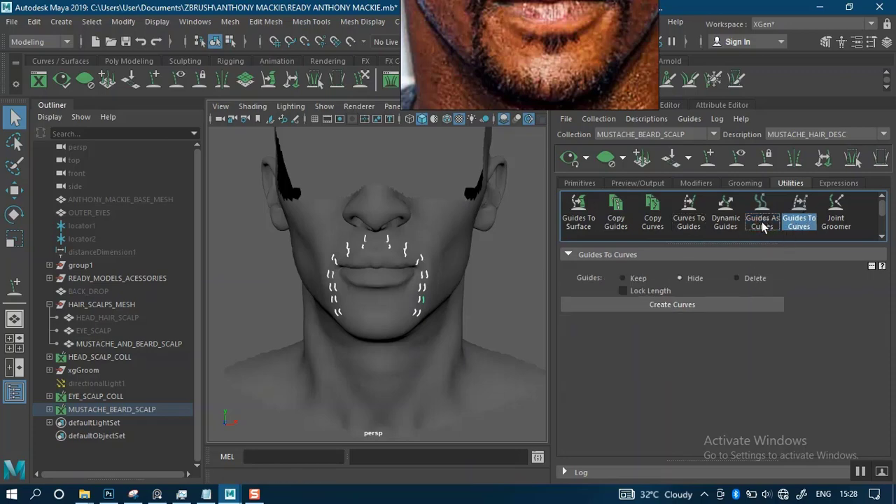
left_click(650, 303)
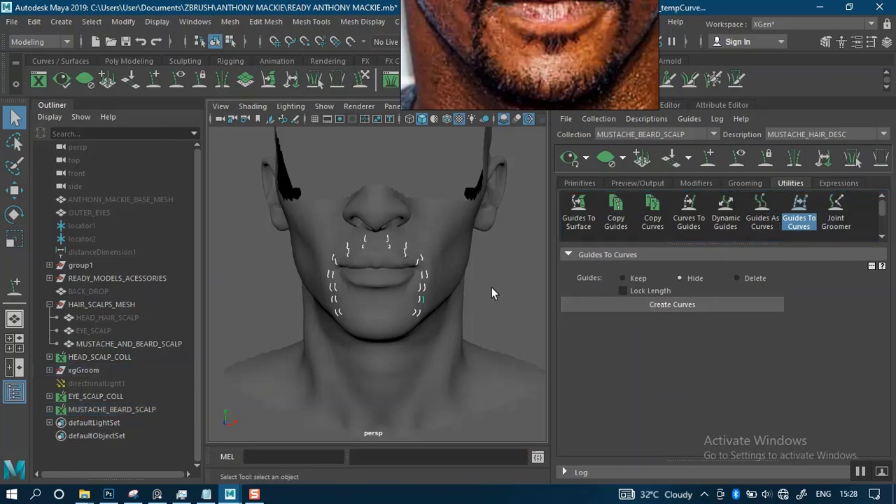
left_click(491, 287)
right_click_drag(444, 271, 529, 260, "alt")
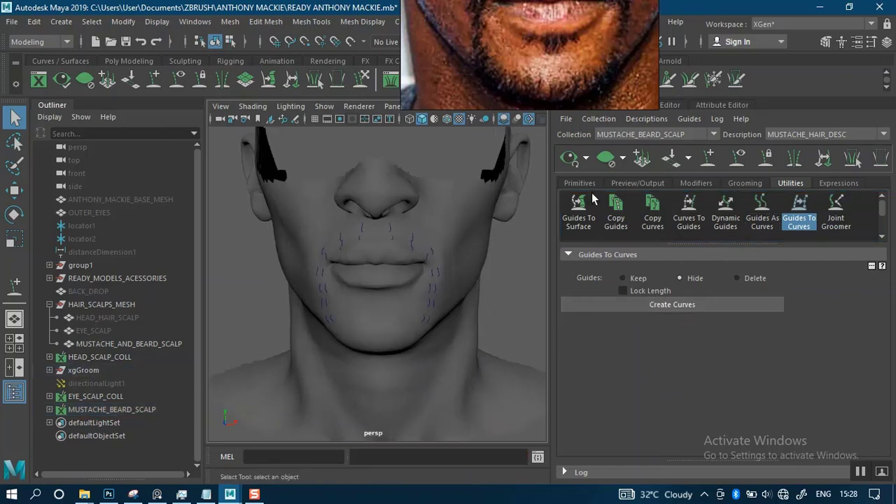
Step: Select the MUSTACHE_AND_BEARD_SCALP mesh, save the scene, and delete the MUSTACHE_HAIR_DESC description from its collection
left_click(488, 225)
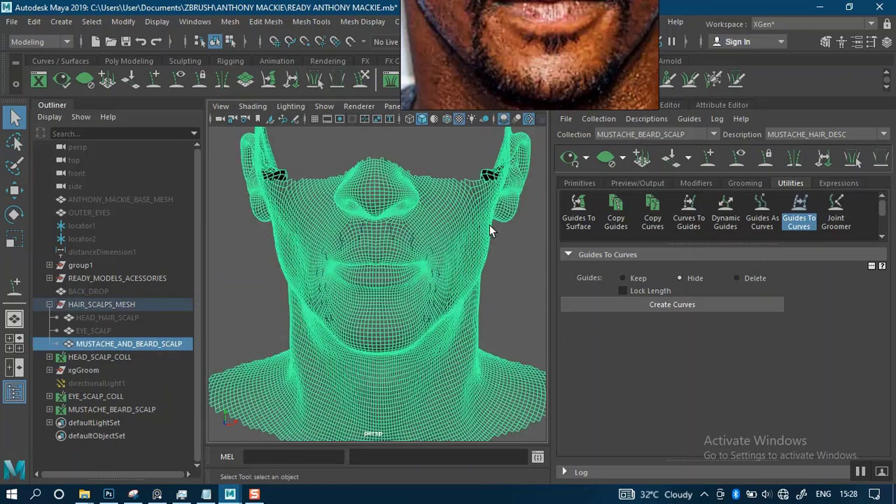
left_click(652, 118)
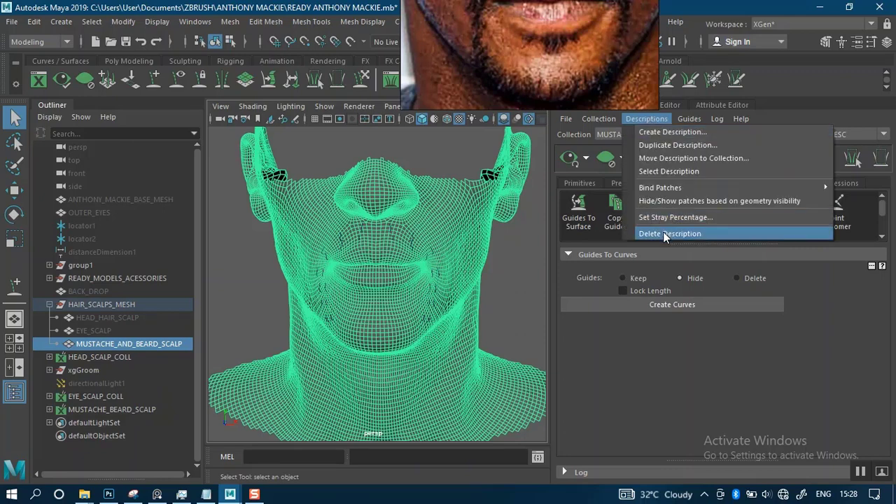
right_click_drag(455, 245, 446, 264, "alt")
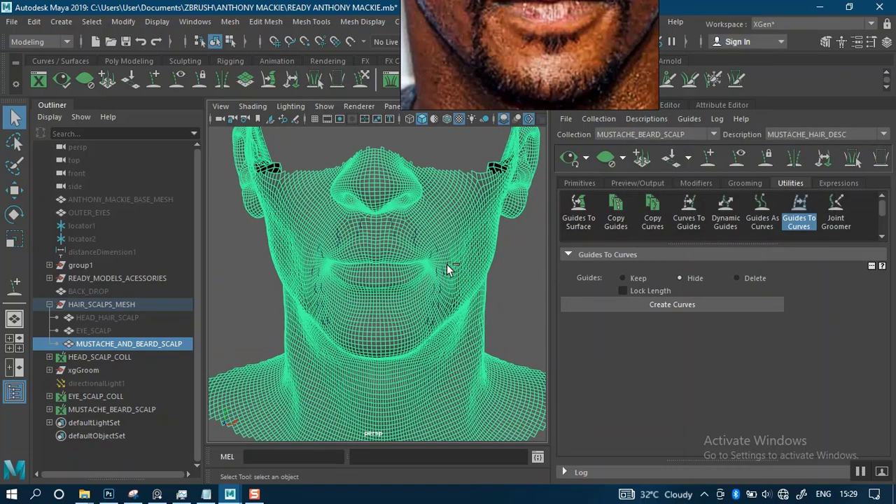
key("ctrl+s")
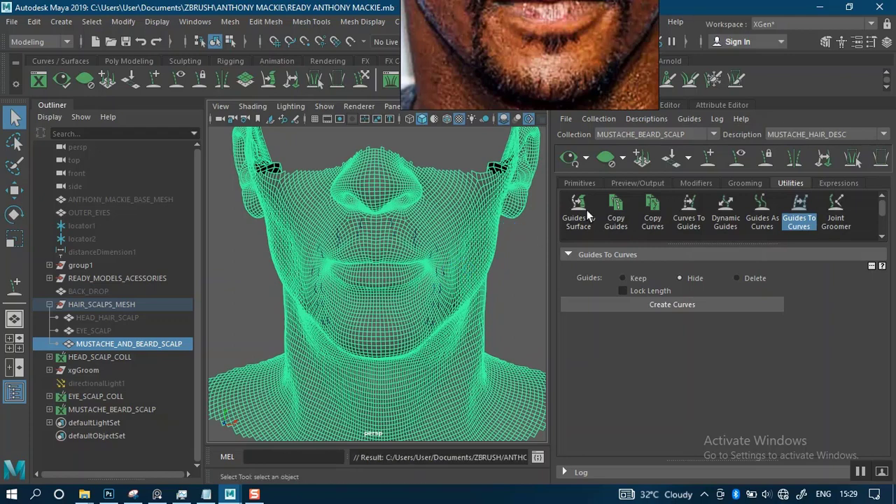
left_click(640, 120)
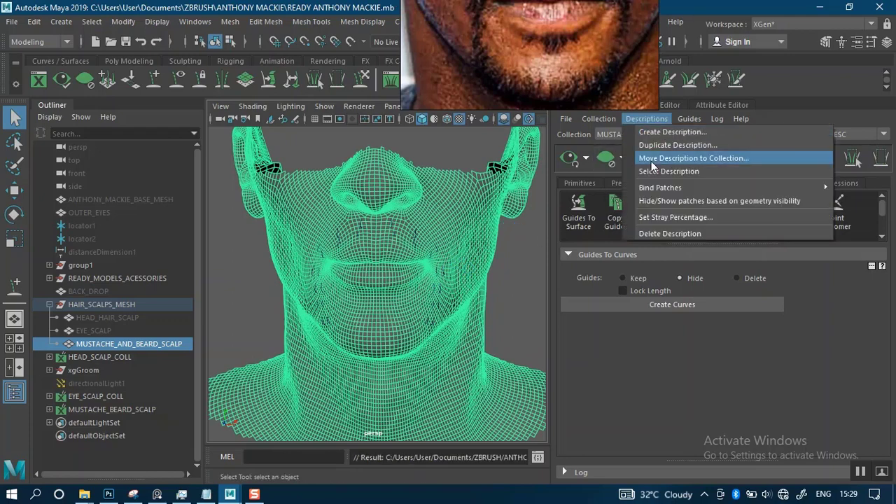
left_click(659, 233)
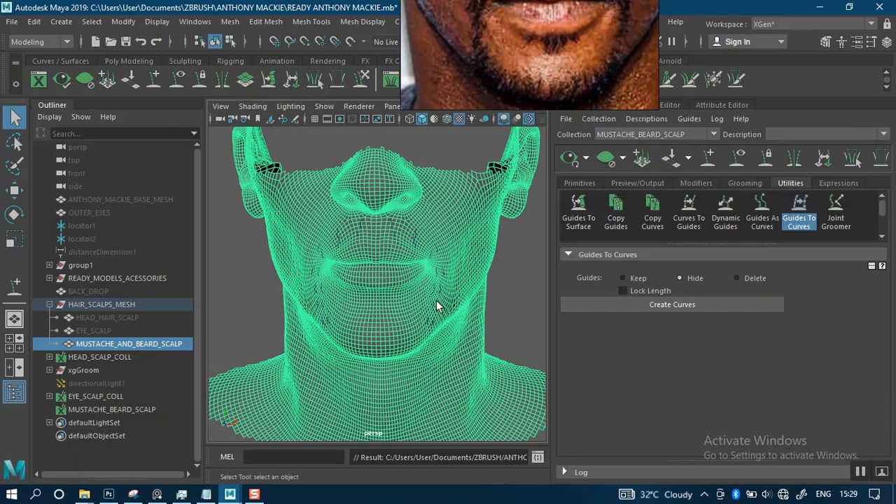
right_click_drag(436, 300, 496, 246, "alt")
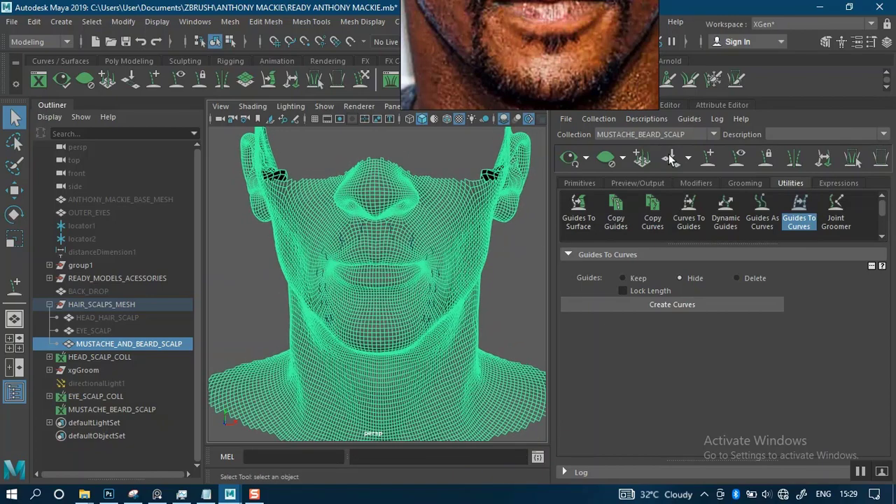
Step: Delete the EYELASHES_DESC description from EYE_SCALP_COLL and make MUSTACHE_BEARD_SCALP the active collection again
left_click(638, 134)
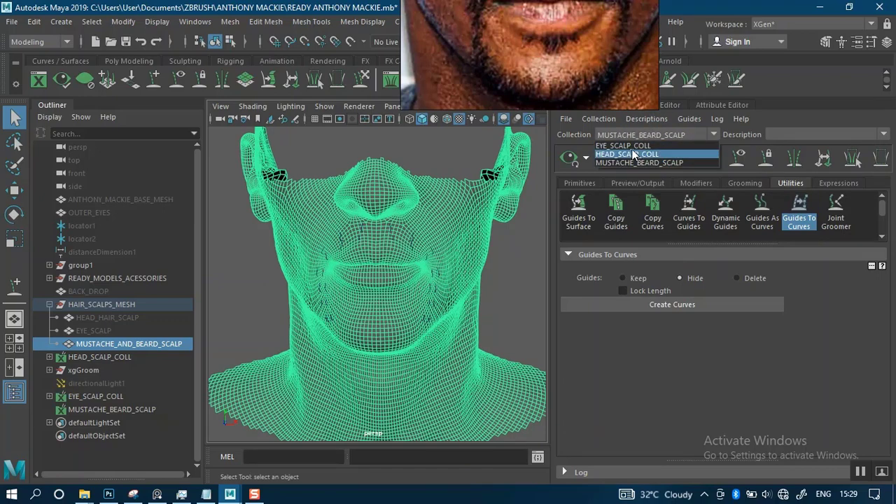
left_click(631, 146)
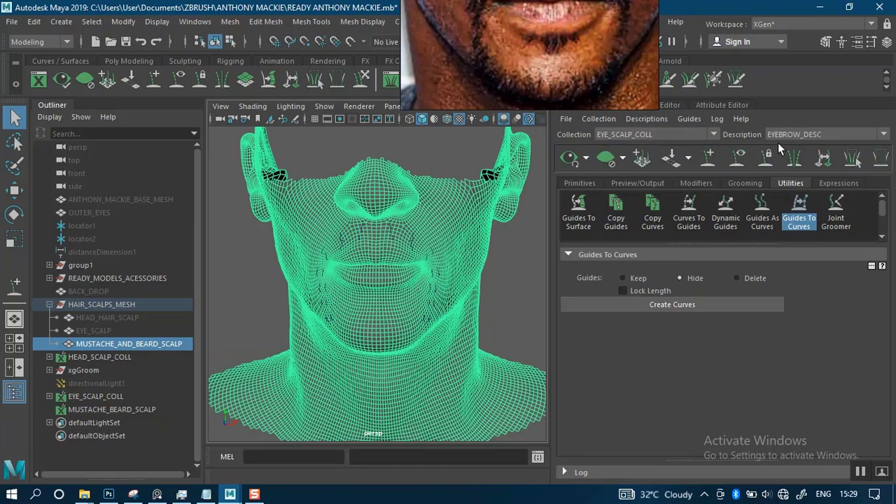
left_click(813, 135)
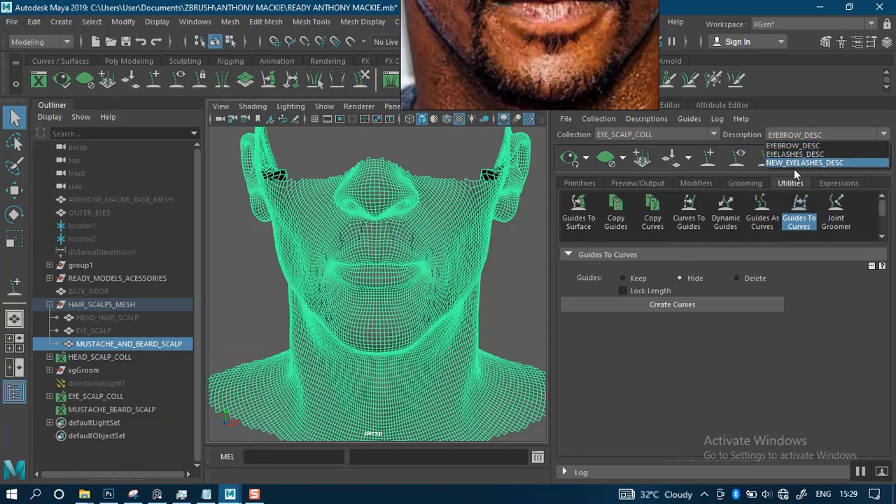
left_click(780, 153)
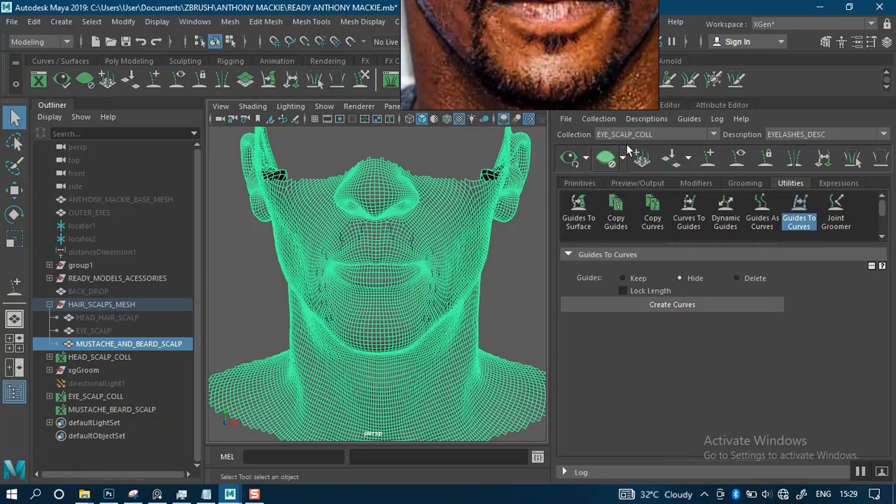
left_click(641, 120)
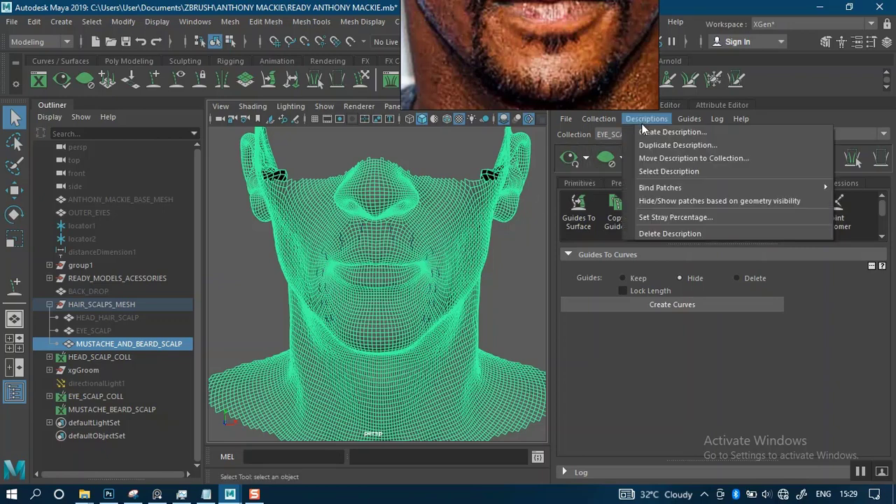
left_click(661, 231)
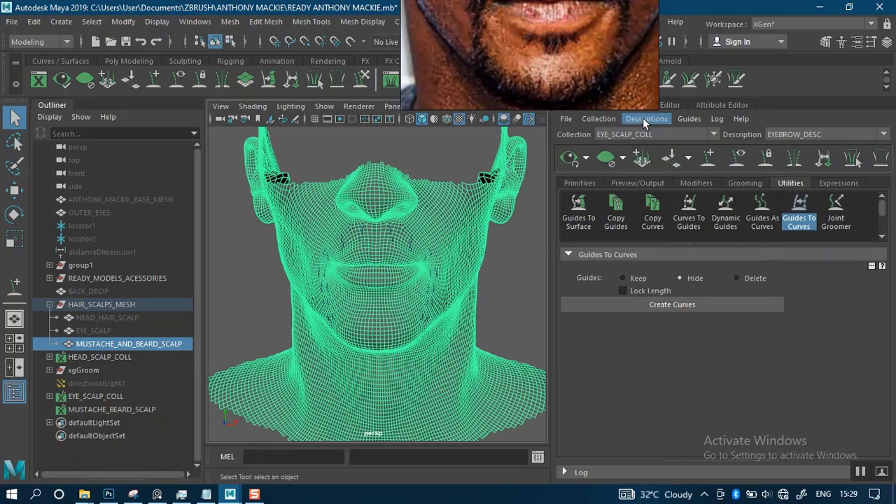
left_click(634, 134)
left_click(629, 163)
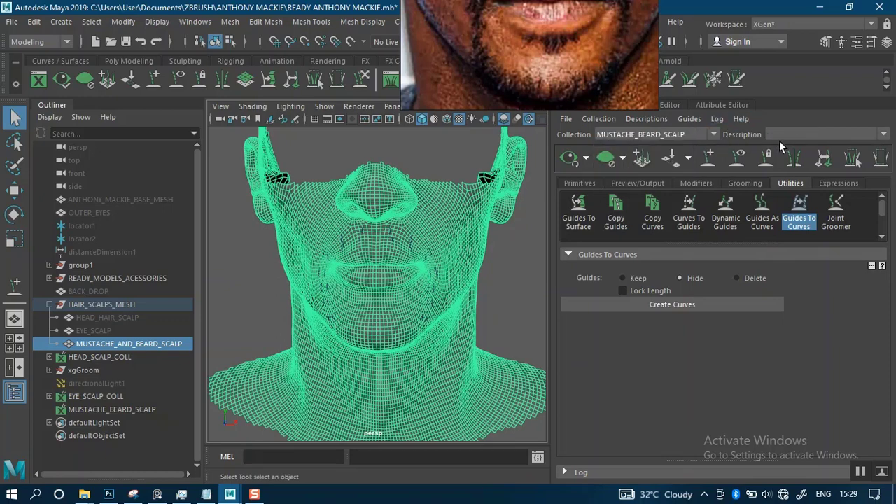
Step: Try to create a spline description named MUSTACHE_HAIR_DESC in MUSTACHE_BEARD_SCALP, controlled by placing and shaping guides
left_click(646, 119)
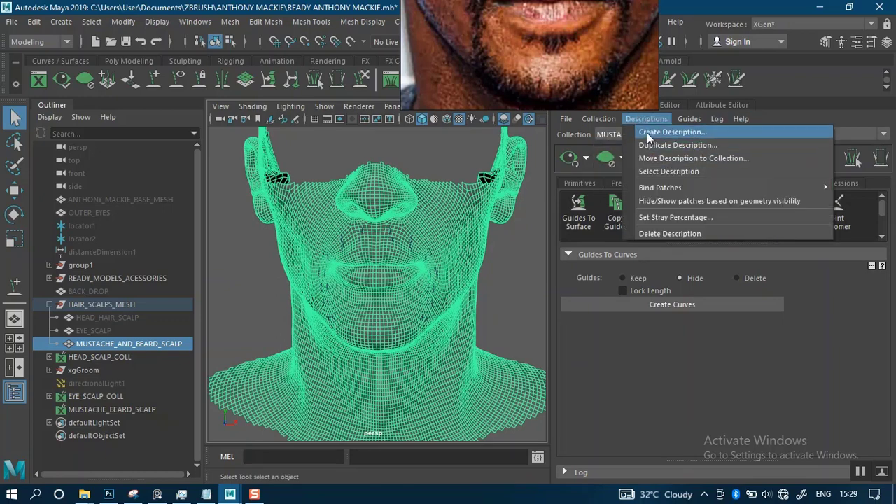
left_click(650, 131)
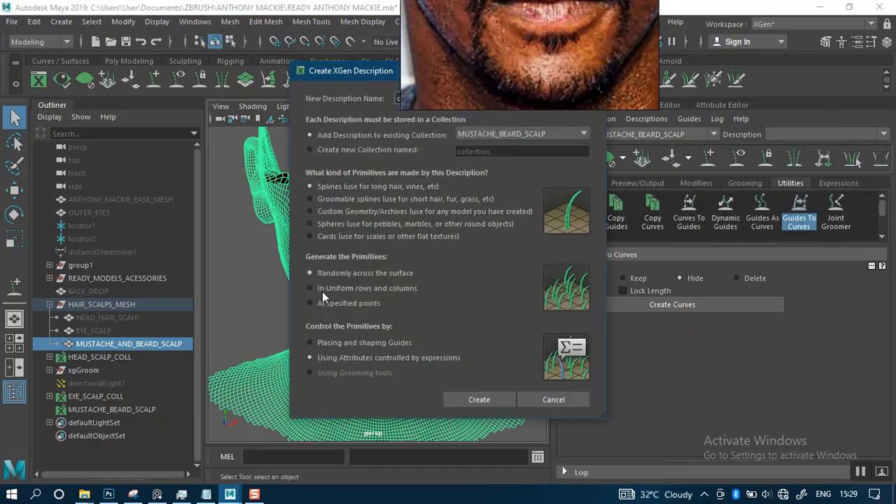
left_click(311, 341)
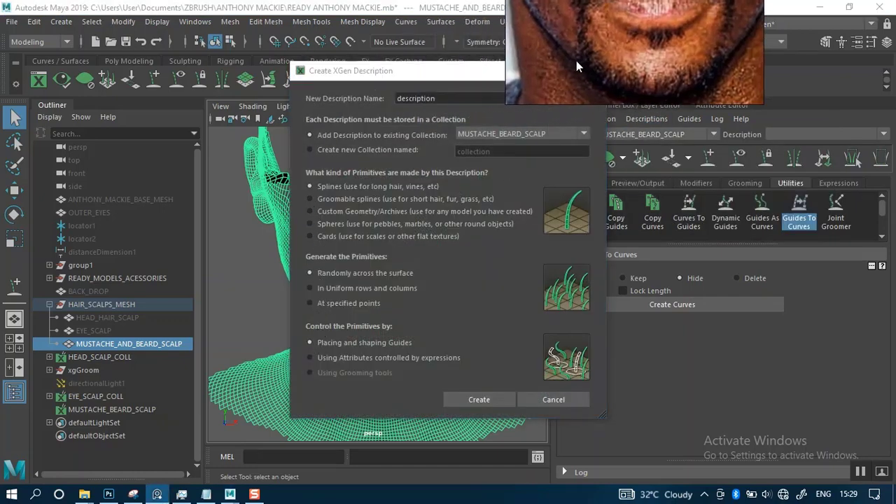
left_click_drag(448, 98, 351, 114)
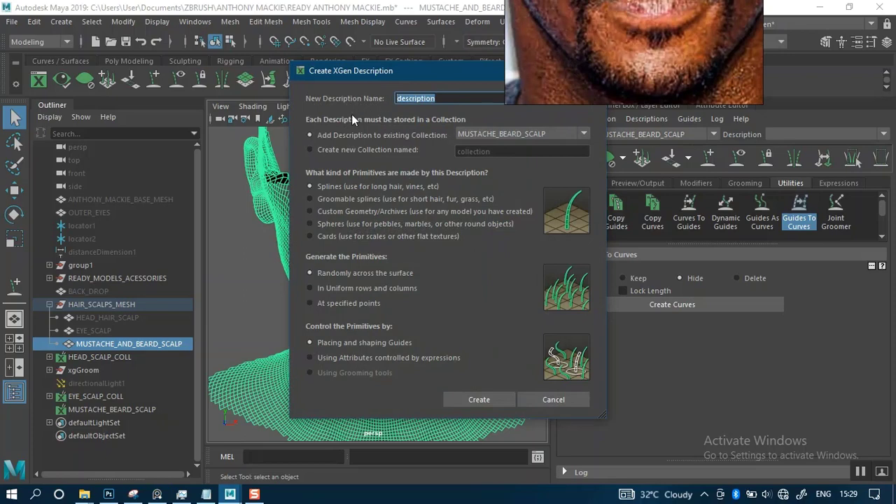
type("mus")
key("BackSpace")
key("BackSpace")
key("BackSpace")
type("MUSTACHE_HAIR")
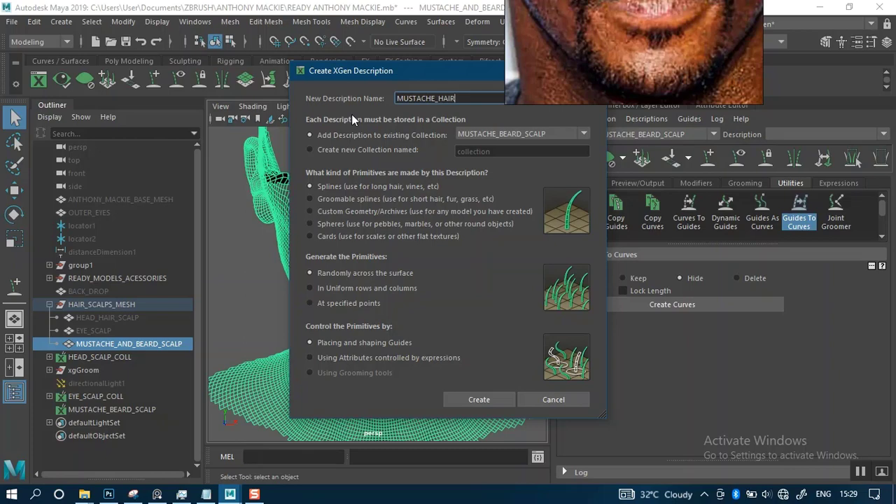
type("_DESC")
left_click(481, 397)
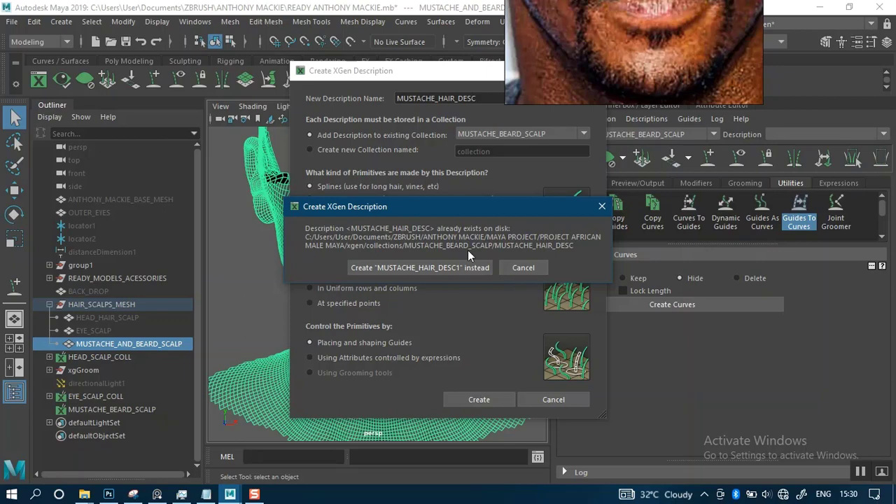
left_click(520, 264)
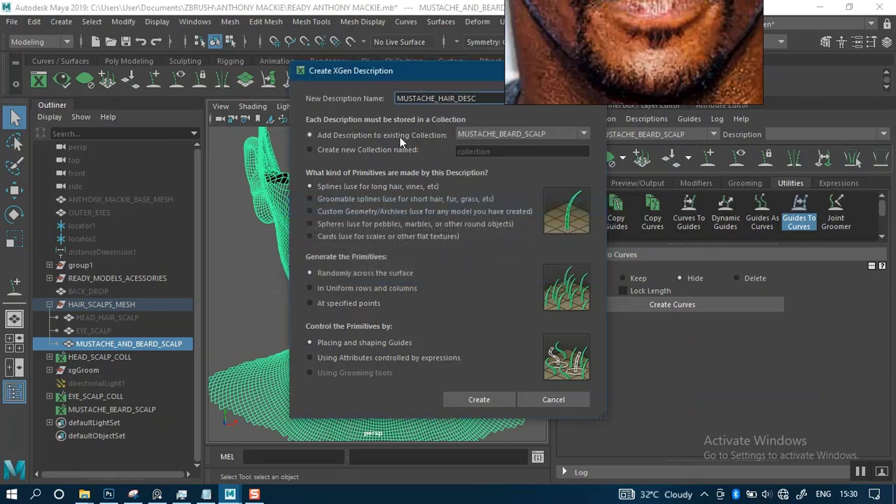
type("NEW")
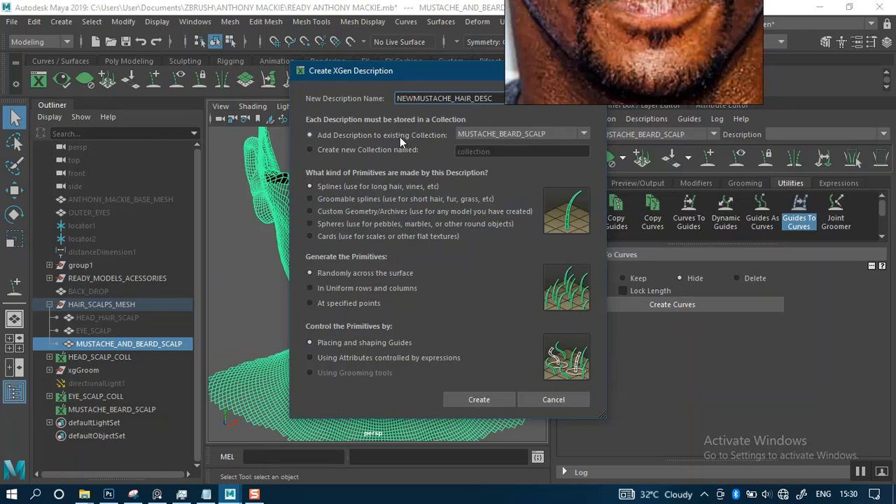
type("_")
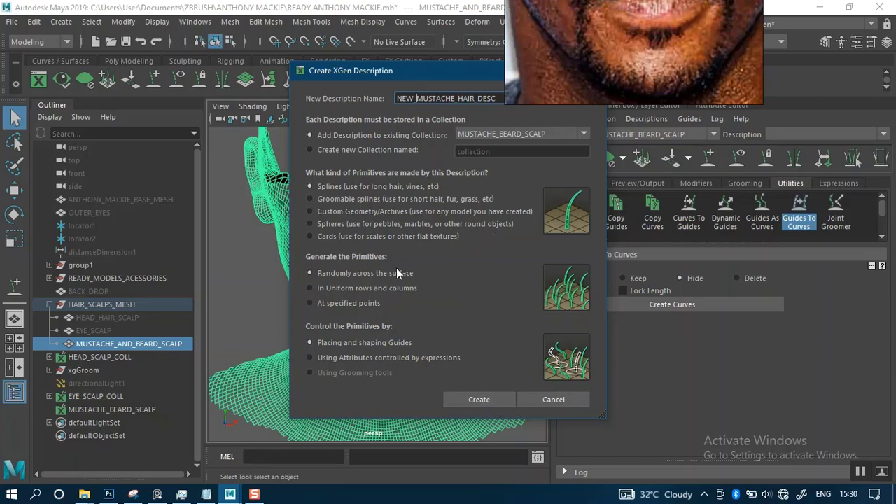
mouse_move(385, 73)
left_mouse_down()
mouse_move(482, 140)
mouse_move(541, 124)
mouse_move(391, 85)
left_mouse_up()
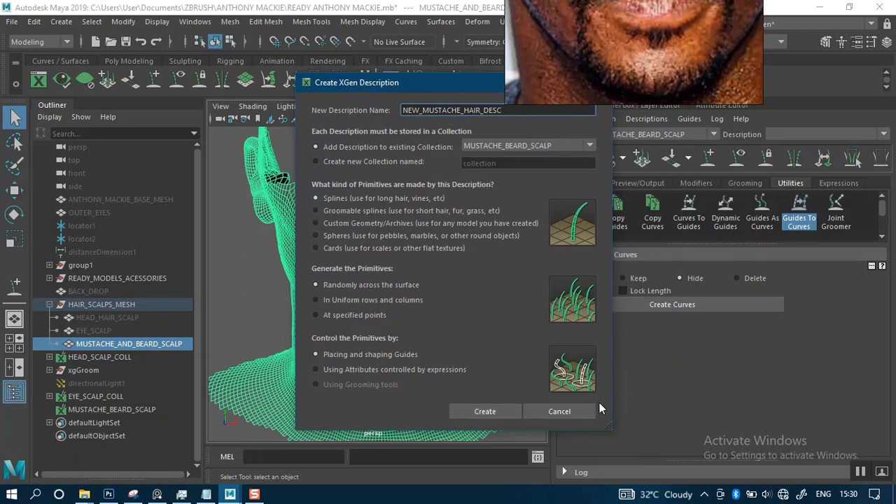
left_click(573, 411)
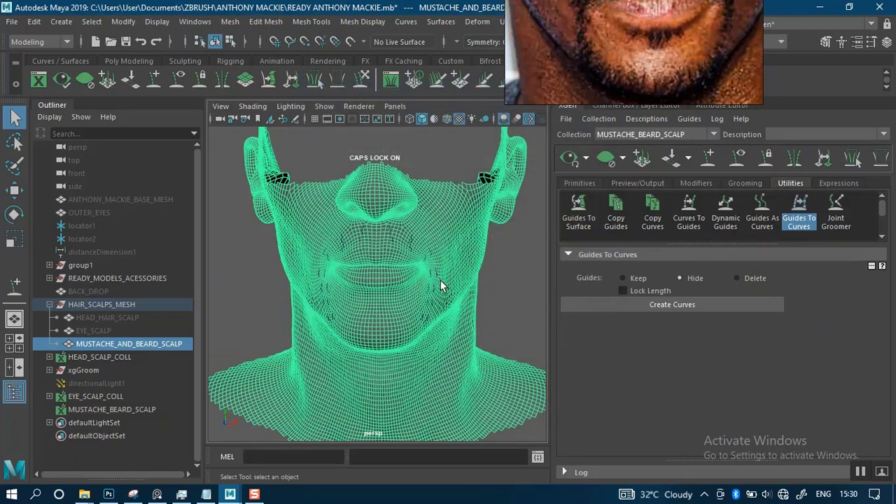
Step: Close the Guides To Curves utility and reselect the MUSTACHE_AND_BEARD_SCALP mesh
left_click(475, 246)
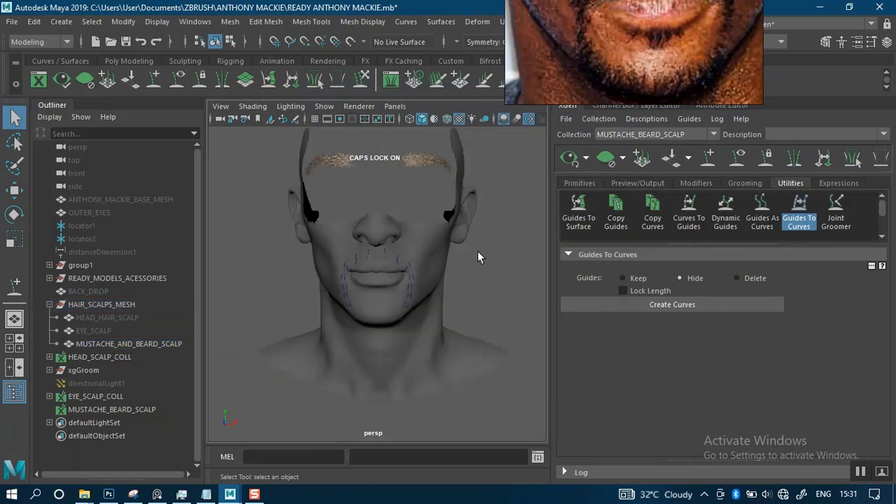
left_click(799, 214)
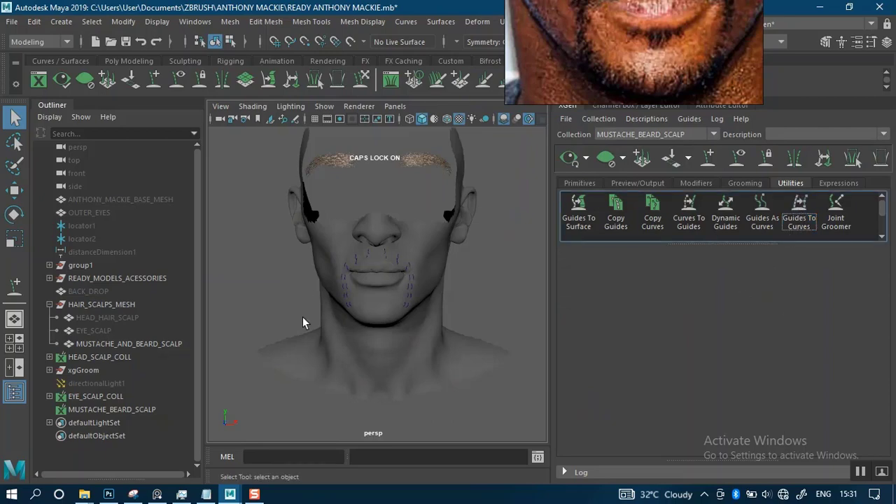
left_click(361, 316)
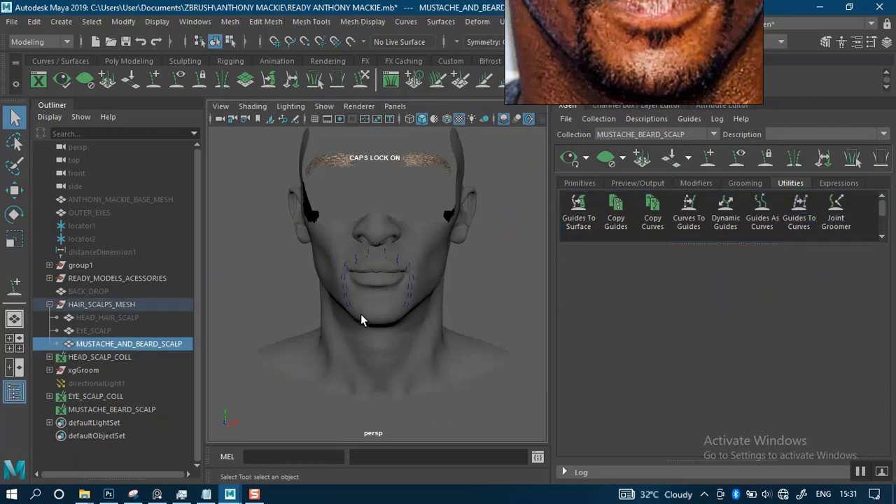
Step: Create a spline description named MAIN_MUSTACHE_DESC in the MUSTACHE_BEARD_SCALP collection, generated randomly across the surface and controlled by placing and shaping guides
left_click(634, 122)
left_click(641, 131)
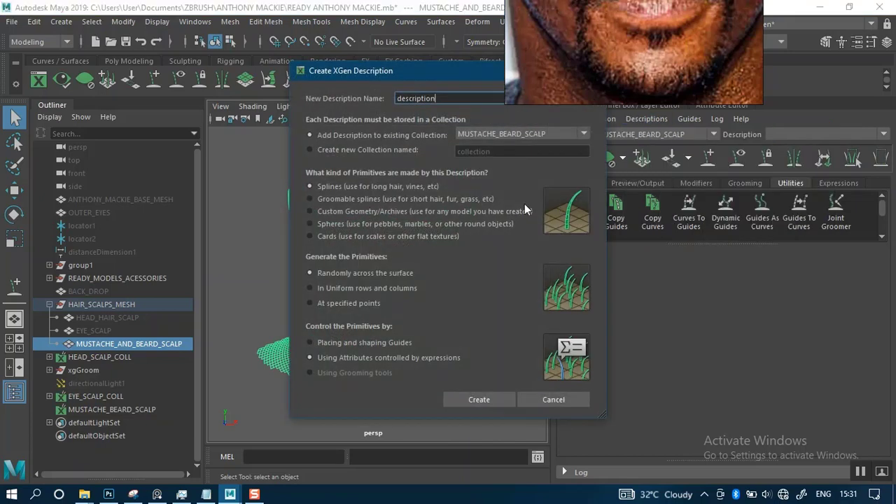
left_click(310, 342)
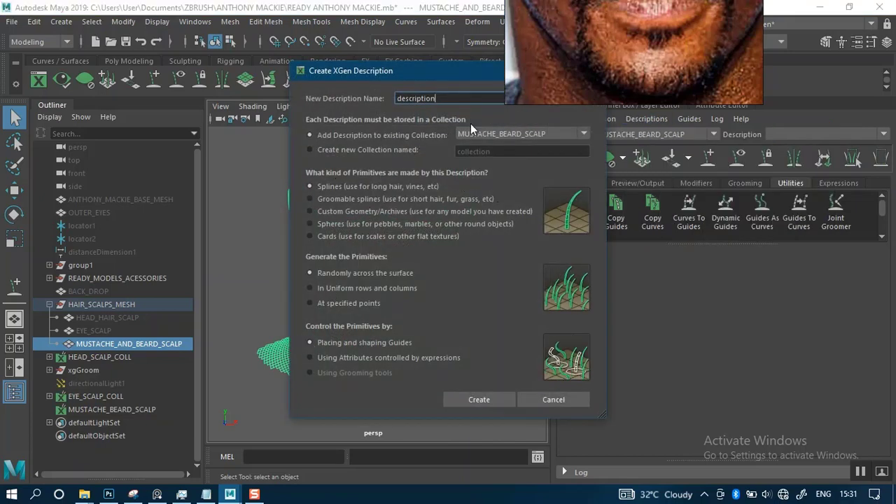
left_click_drag(442, 98, 336, 113)
type("MUSTAC")
key("BackSpace")
key("BackSpace")
key("BackSpace")
key("BackSpace")
key("BackSpace")
type("MAIN")
type("_MUSTA")
type("CHE")
type("_")
type("HAOR")
key("BackSpace")
key("BackSpace")
key("BackSpace")
key("BackSpace")
type("DESC")
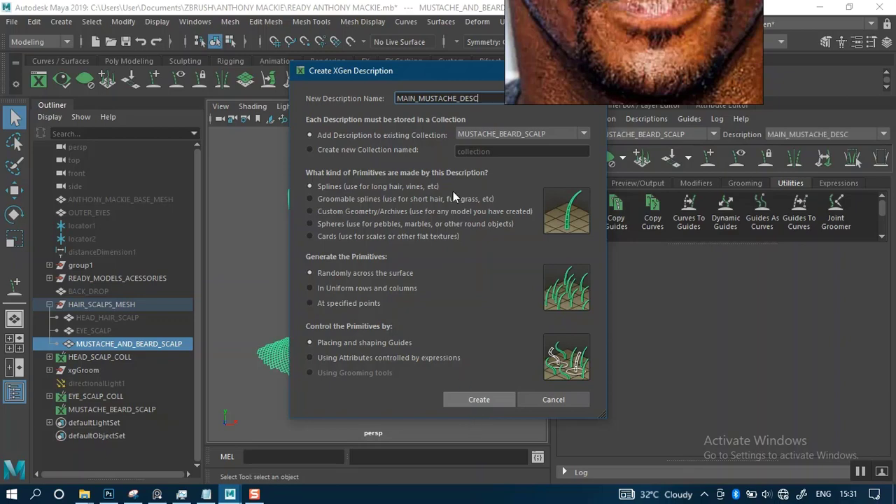
left_click(478, 399)
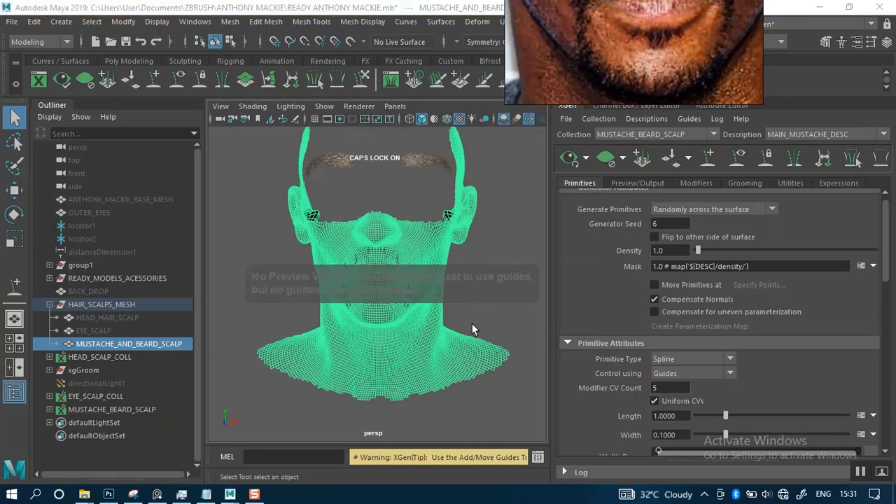
Step: Clear the eyebrow hair preview in EYE_SCALP_COLL and make MUSTACHE_BEARD_SCALP the active collection again
scroll(487, 294, "up", 3)
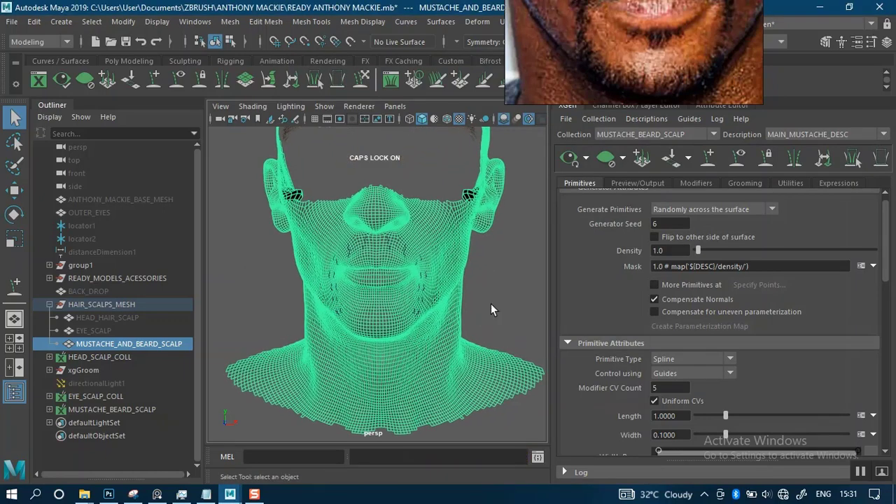
left_click(500, 288)
scroll(492, 272, "up", 2)
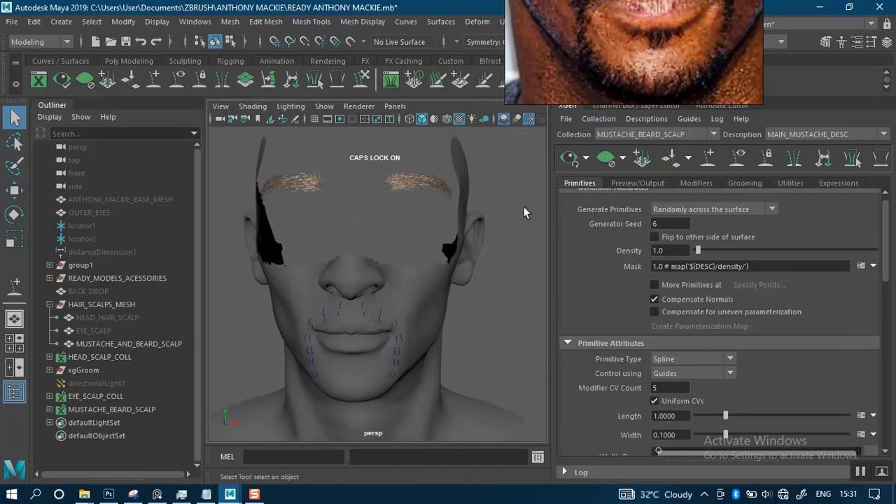
left_click(640, 136)
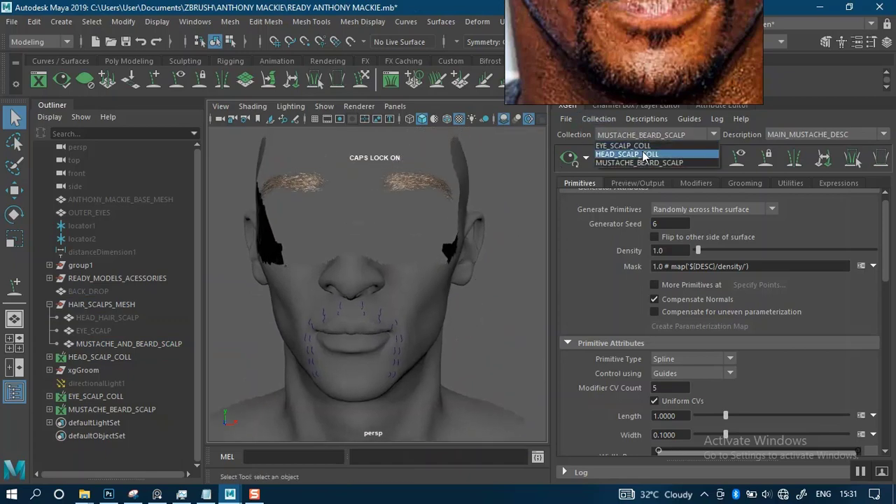
left_click(622, 146)
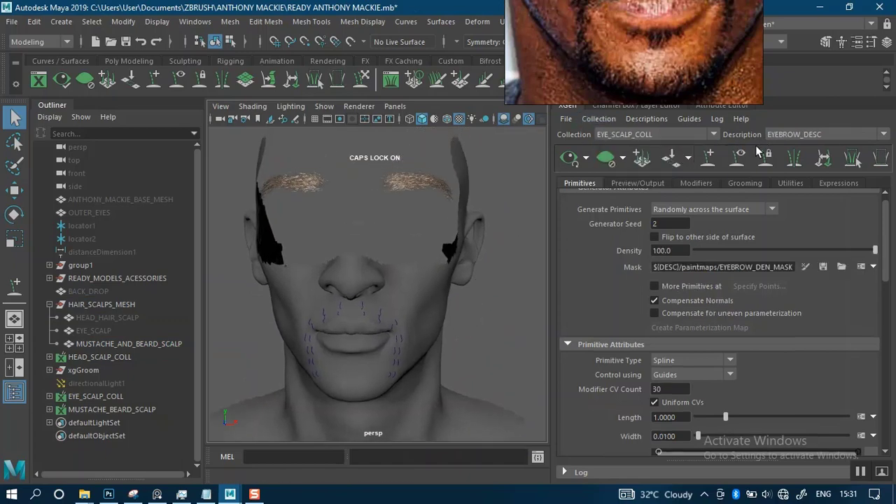
left_click(608, 163)
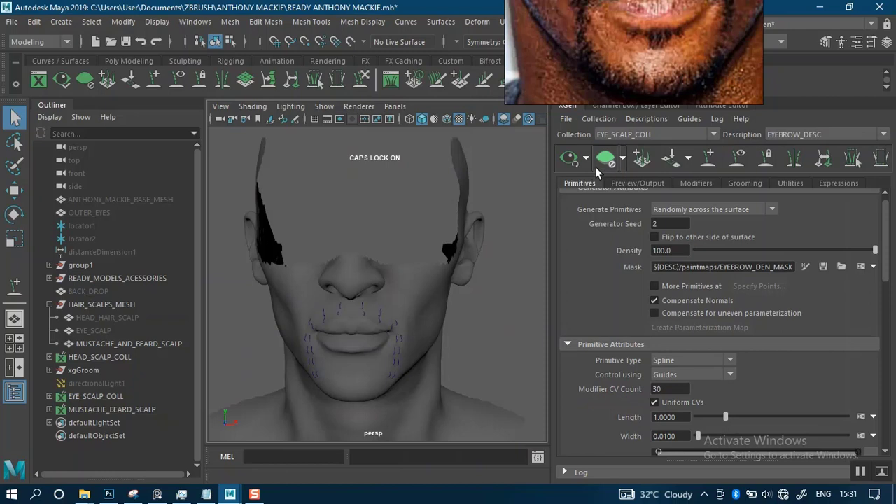
left_click(623, 136)
left_click(639, 162)
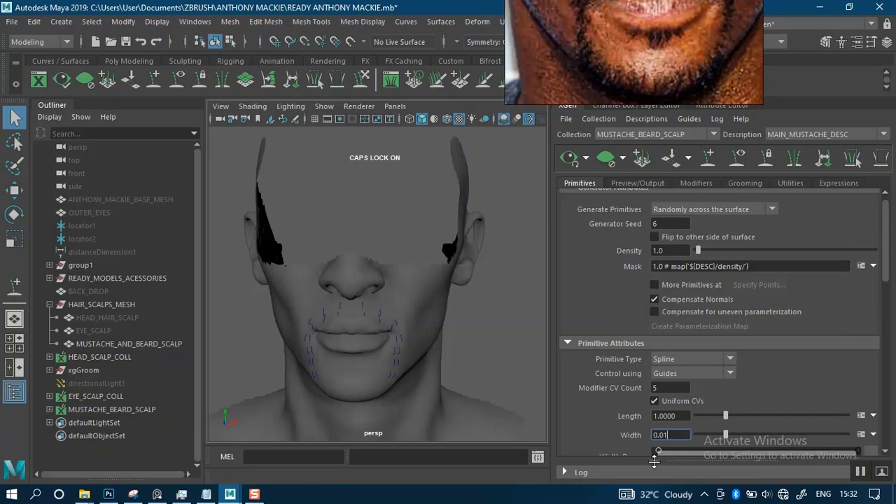
Step: Set MAIN_MUSTACHE_DESC's Width to 0.01, Taper to 0.71 and Taper Start to 0.76, checking them against the wecht.txt notes in Notepad
key("Return")
left_click_drag(885, 282, 883, 344)
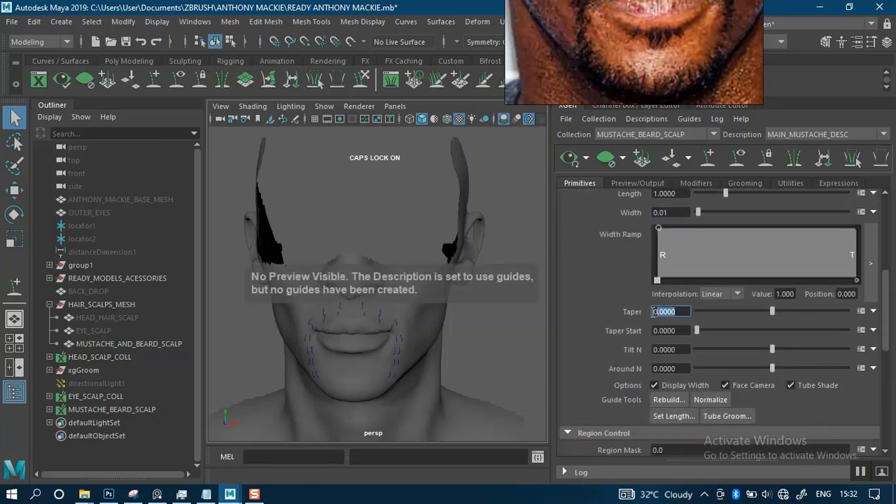
type("0.")
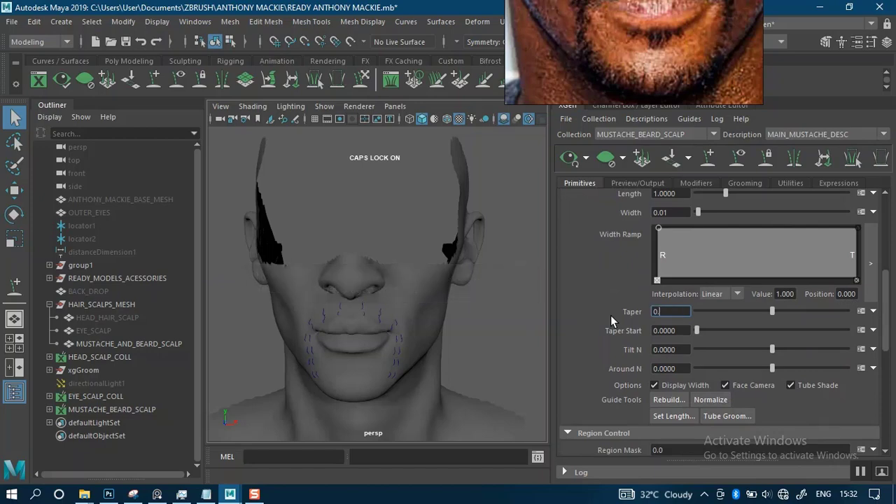
type("71")
key("Tab")
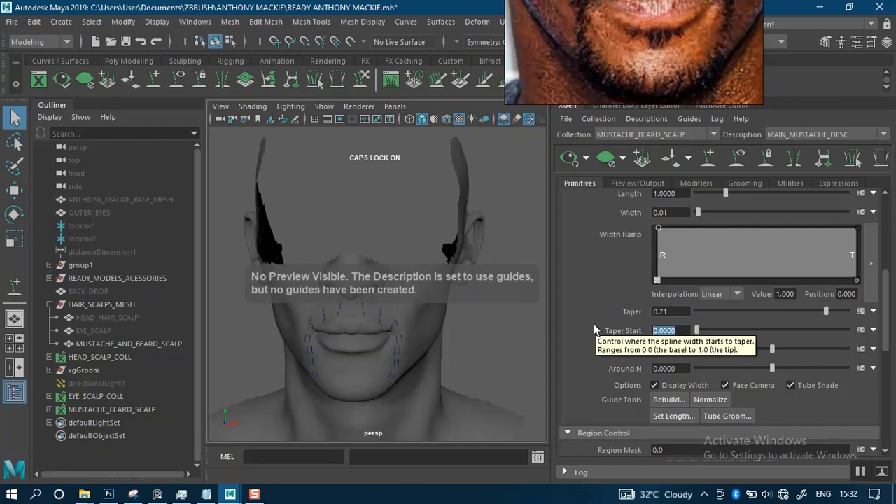
key("6")
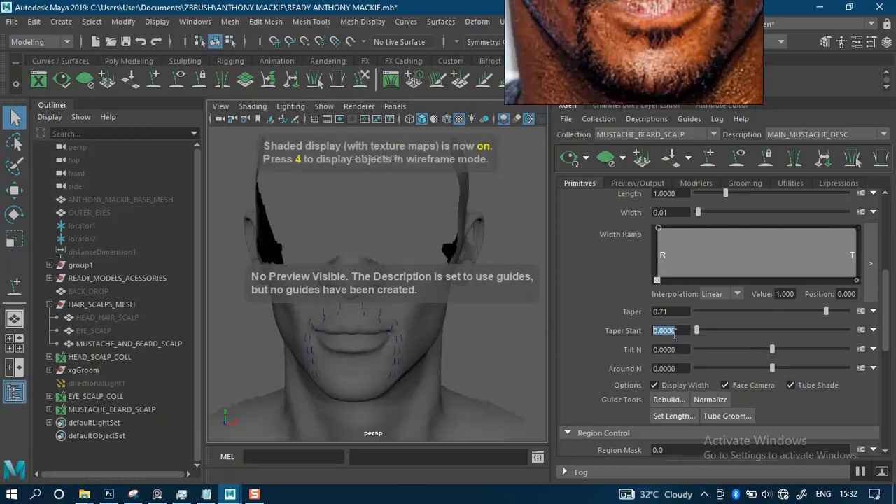
type("0.")
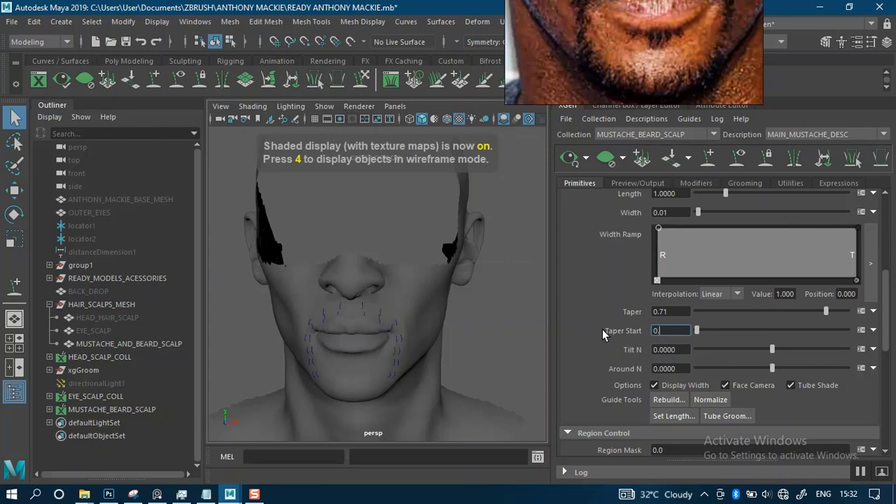
type("76")
key("Return")
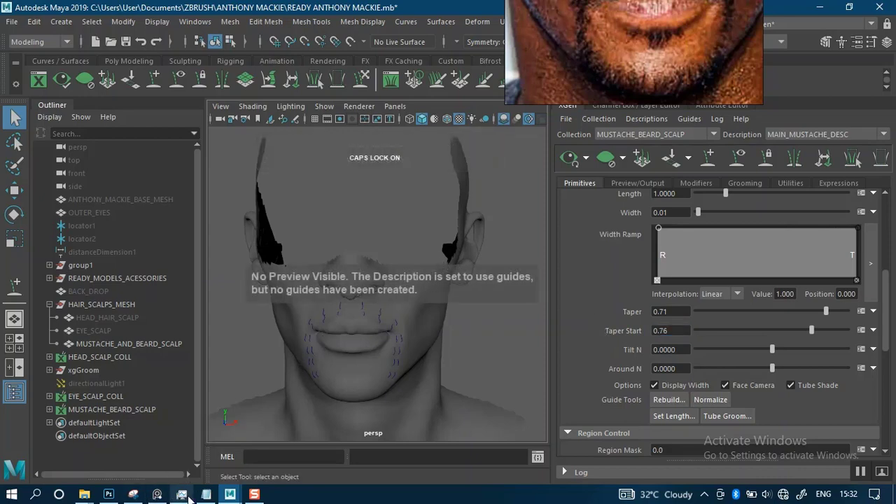
mouse_move(206, 494)
left_click(201, 463)
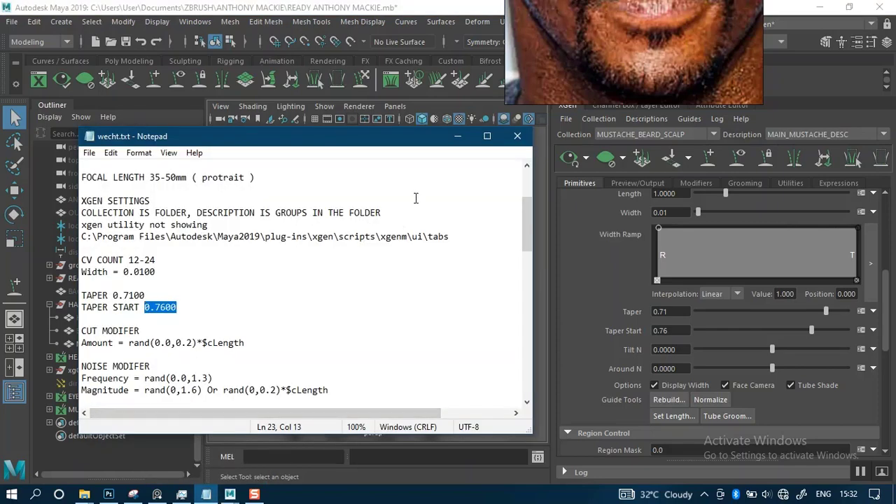
left_click(456, 136)
Step: Select all the mustache and beard curves and convert them to guides for MAIN_MUSTACHE_DESC
left_click_drag(447, 356, 335, 317, "alt")
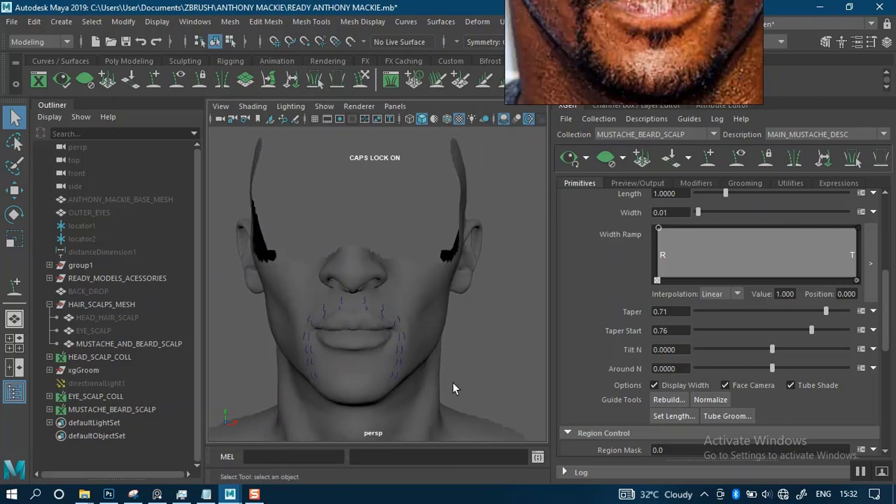
left_click(431, 299)
left_click(477, 354)
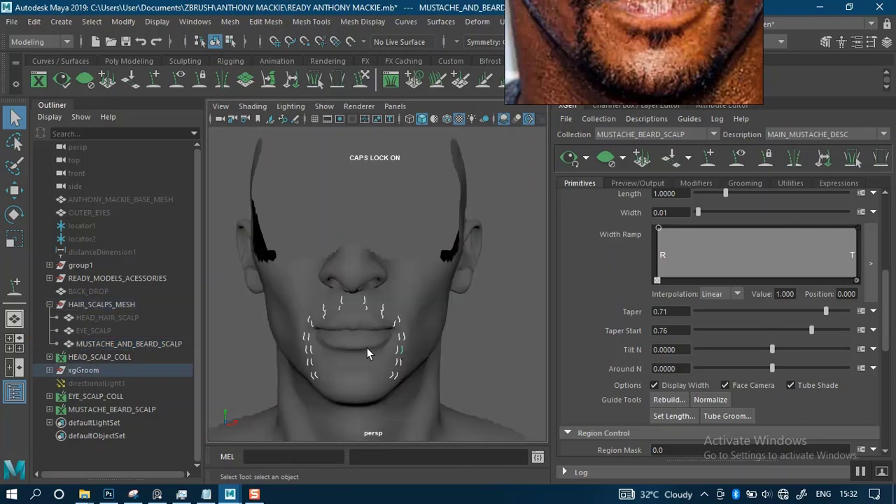
middle_click_drag(367, 348, 383, 292, "alt")
right_click_drag(384, 298, 397, 359, "alt")
left_click_drag(383, 315, 411, 287, "alt")
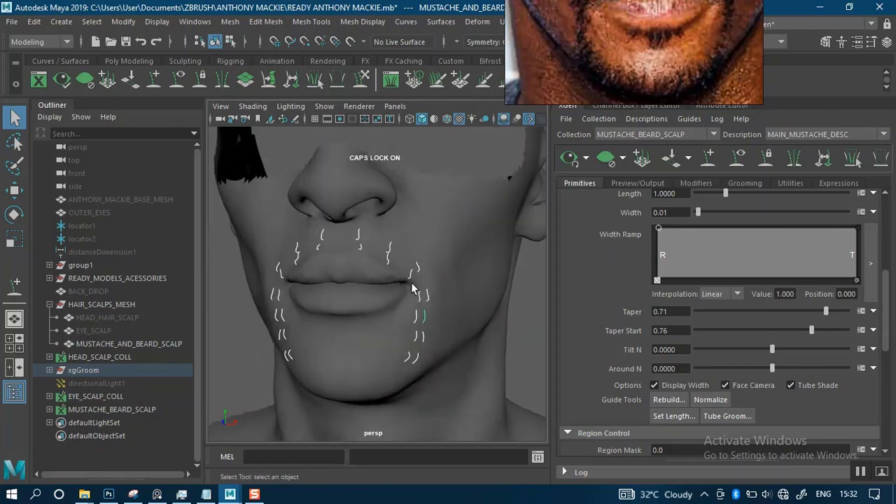
left_click(787, 182)
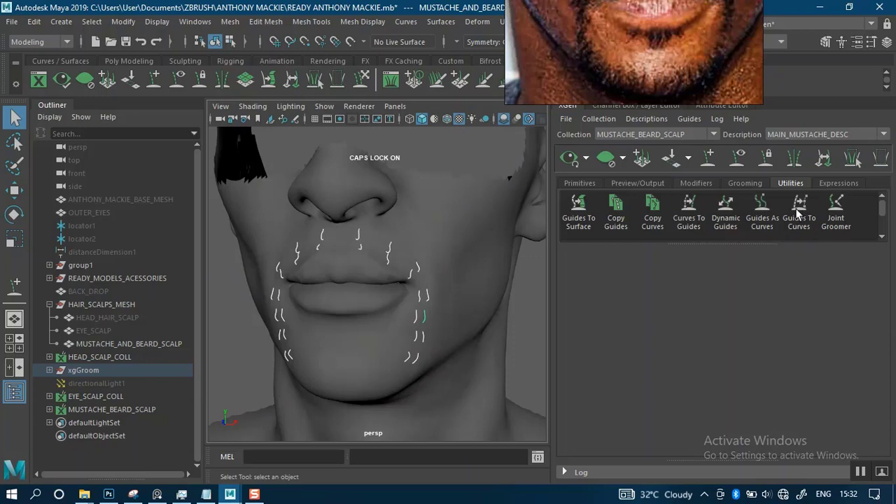
left_click(684, 214)
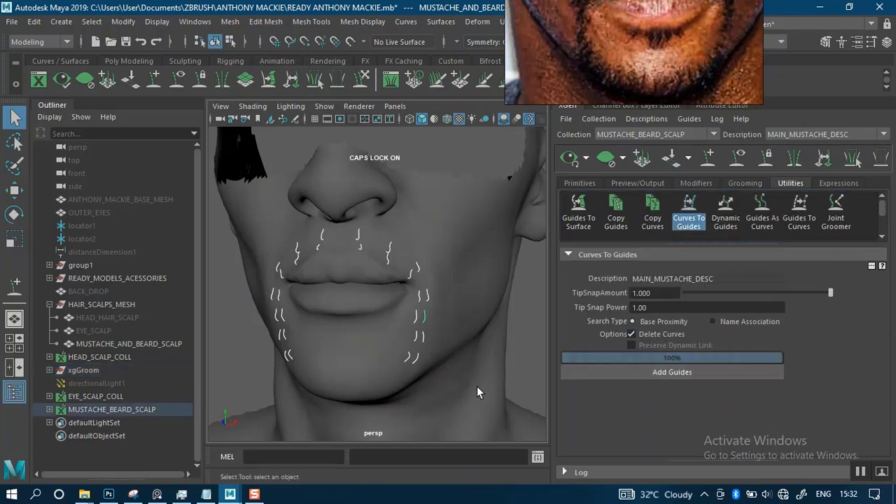
left_click(684, 214)
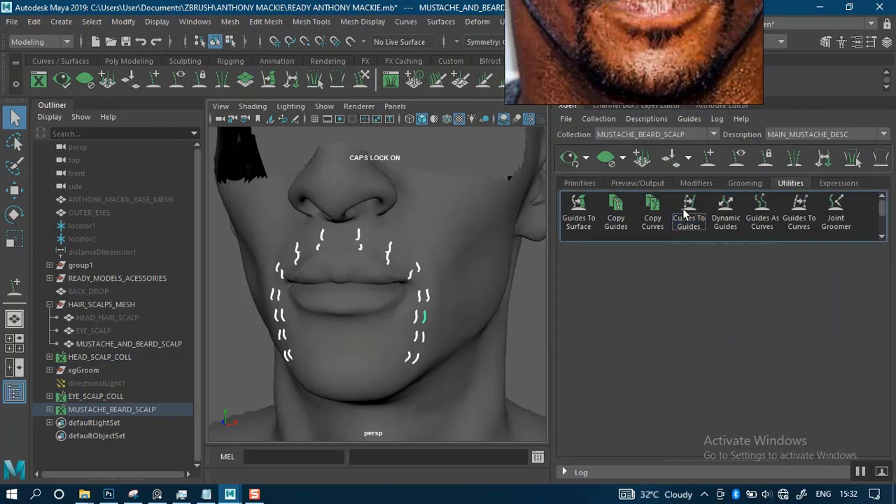
Step: Turn off the Only primitives in the view option in MAIN_MUSTACHE_DESC's preview settings
left_click(581, 183)
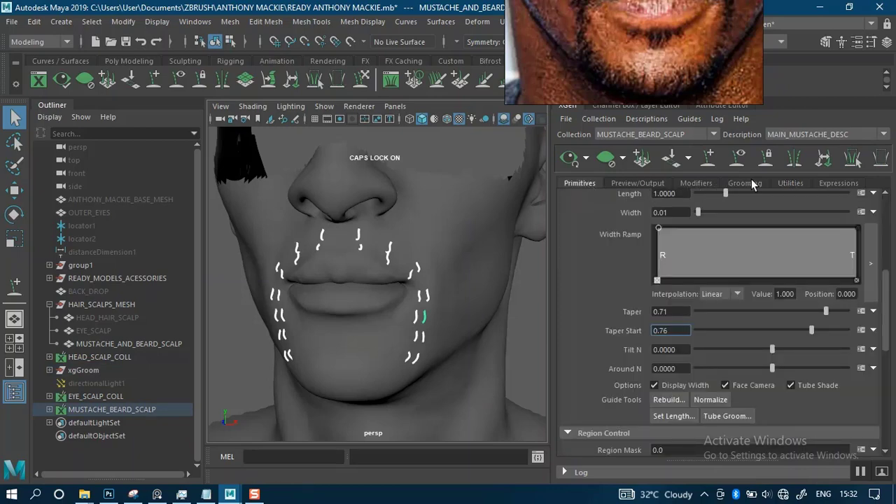
left_click(782, 183)
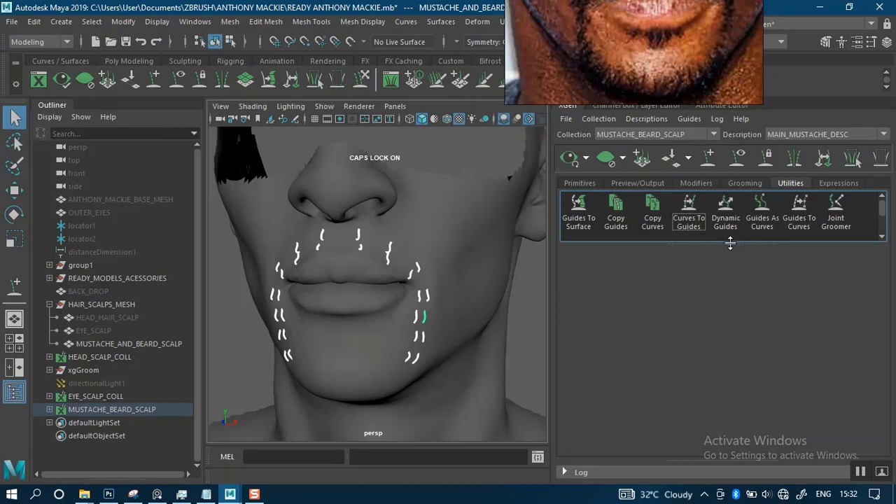
left_click_drag(730, 243, 725, 300)
left_click(637, 183)
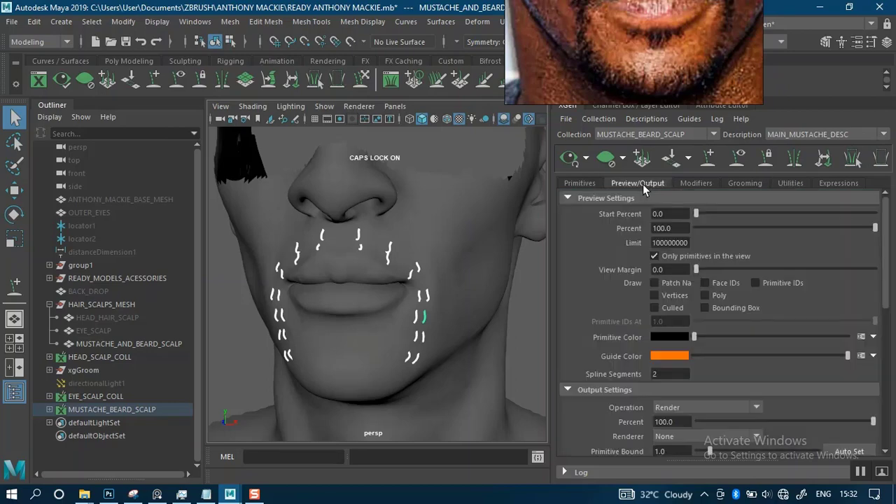
left_click(655, 256)
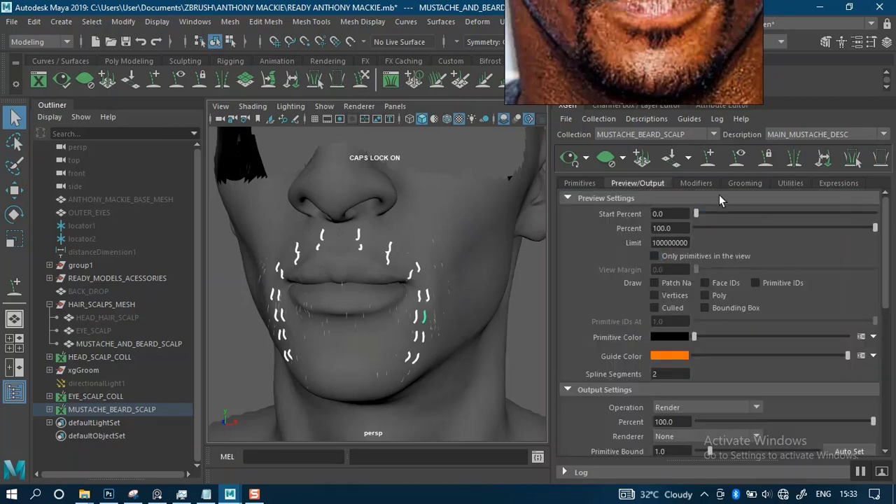
left_click(743, 182)
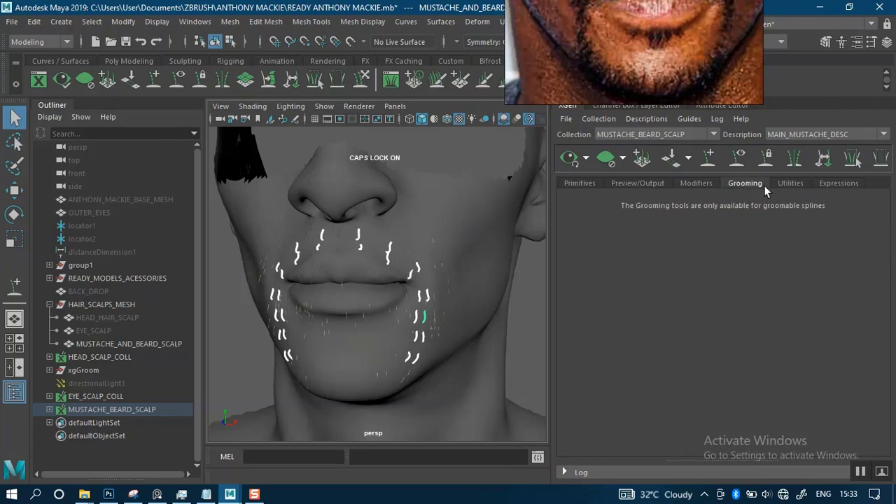
left_click(788, 183)
left_click(580, 183)
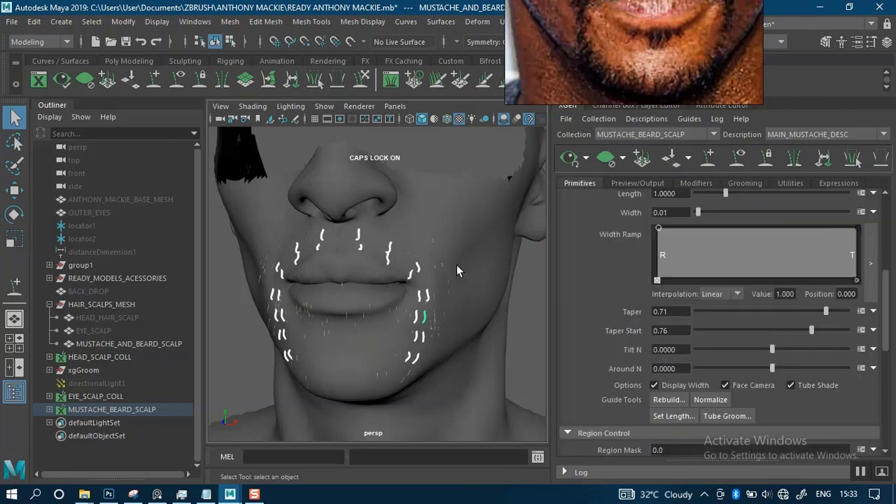
Step: Add a new guide at the middle of the upper lip, just below the nose, between the two central mustache guides
right_click_drag(416, 282, 398, 335, "alt")
left_click_drag(378, 289, 405, 292, "alt")
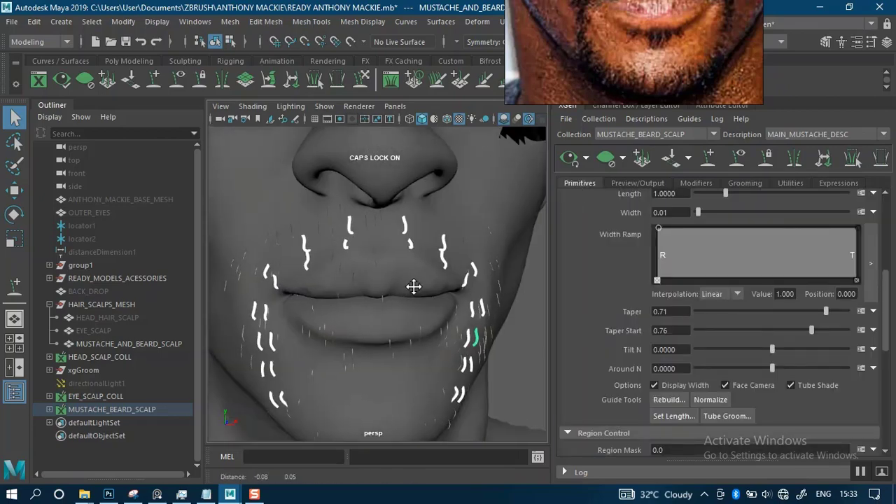
right_click_drag(412, 286, 415, 309, "alt")
left_click(154, 79)
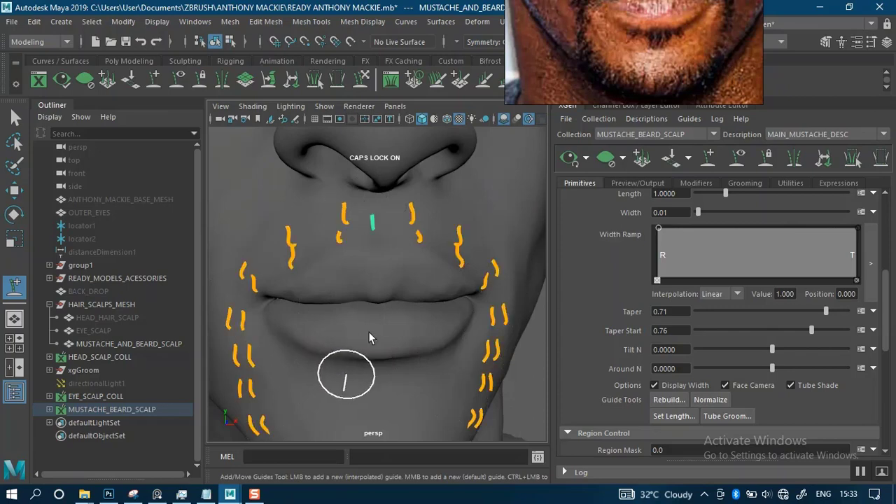
mouse_move(392, 285)
right_mouse_down("alt")
mouse_move(385, 175)
mouse_move(385, 273)
right_mouse_up("alt")
left_click_drag(386, 273, 437, 259, "alt")
middle_click_drag(387, 245, 302, 261, "alt")
right_click_drag(371, 259, 411, 280, "alt")
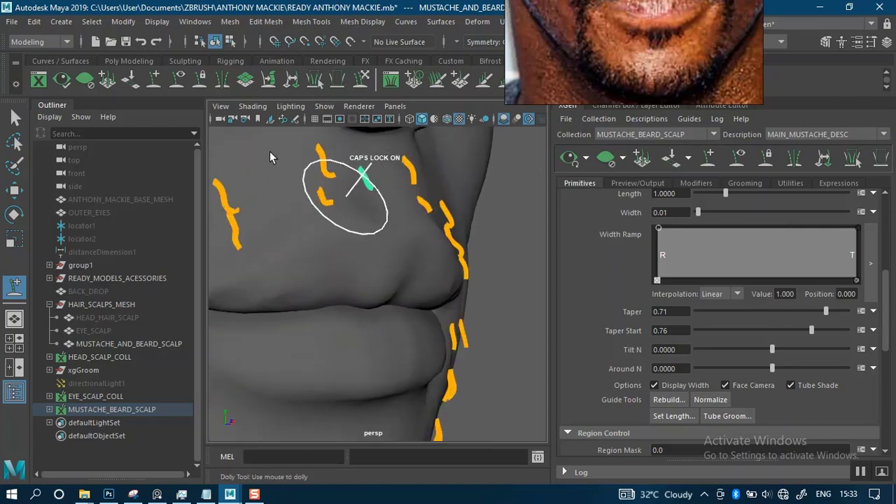
Step: Add a second guide at the middle of the upper lip, beside the one just placed below the nose
left_click_drag(341, 194, 454, 147, "alt")
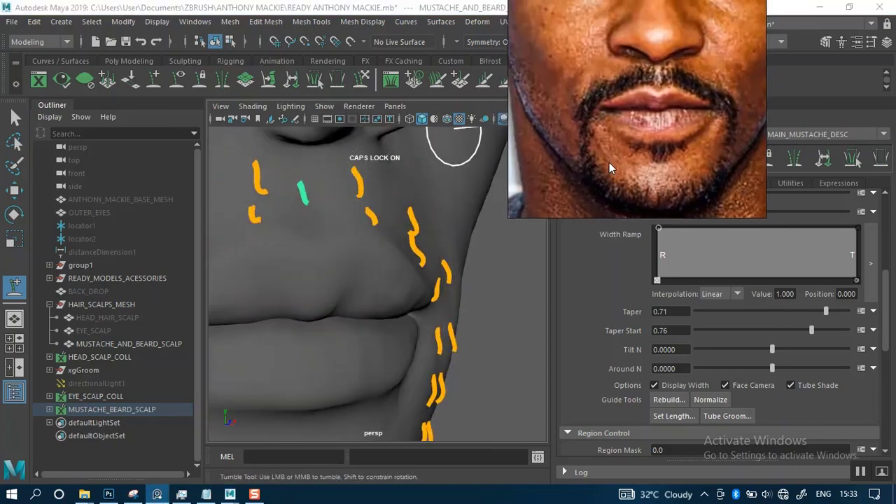
left_click_drag(358, 249, 341, 240, "alt")
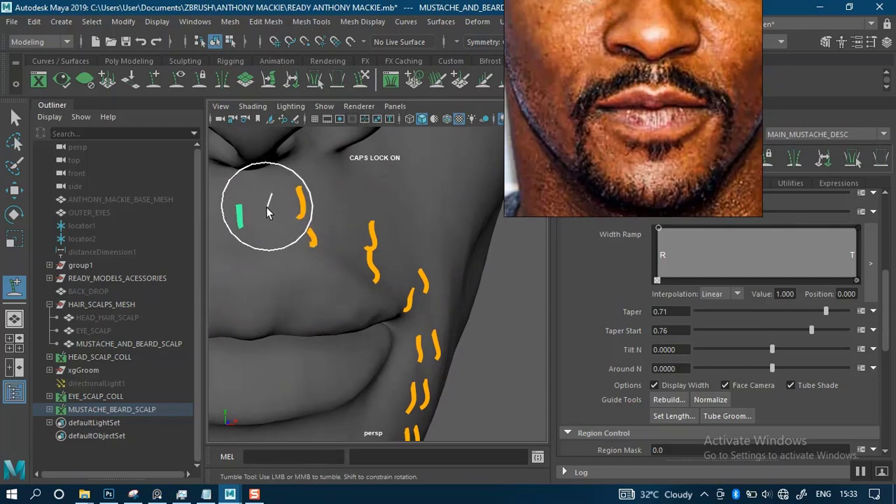
left_click(270, 215)
left_click_drag(284, 244, 372, 242, "alt")
right_click_drag(372, 242, 382, 263, "alt")
left_click_drag(381, 263, 406, 260, "alt")
right_click_drag(406, 260, 464, 203, "alt")
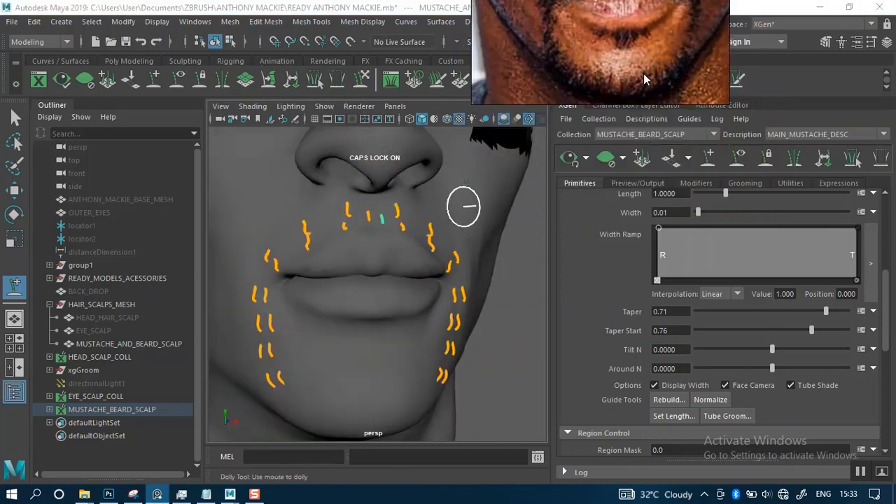
Step: Bring up the Generator Attributes of MAIN_MUSTACHE_DESC and save the scene
scroll(880, 246, "up", 5)
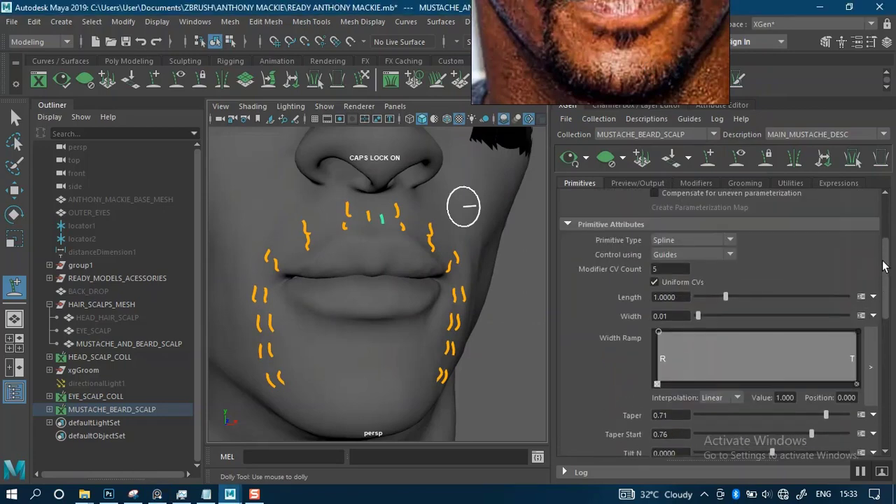
scroll(881, 246, "up", 3)
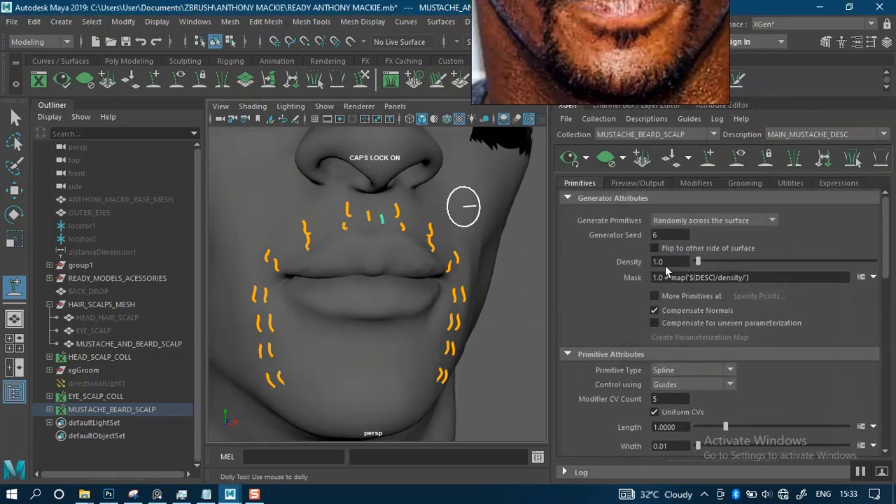
left_click(665, 265)
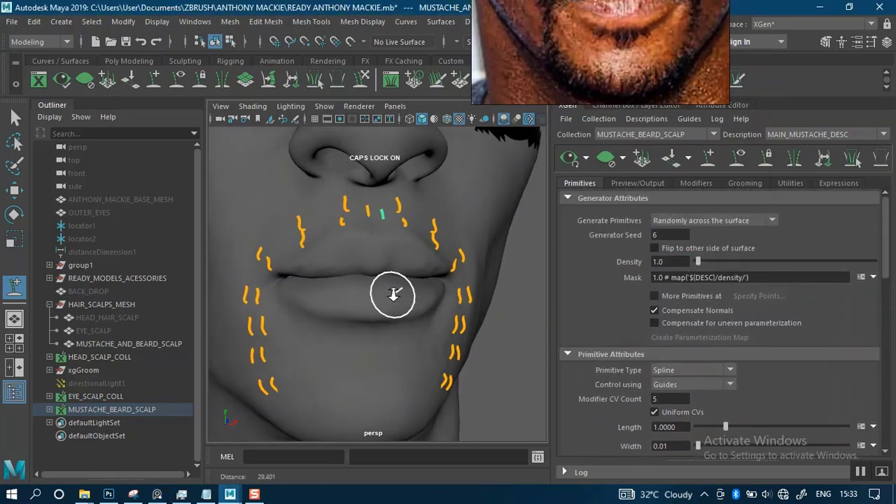
scroll(393, 289, "up", 1)
key("ctrl+s")
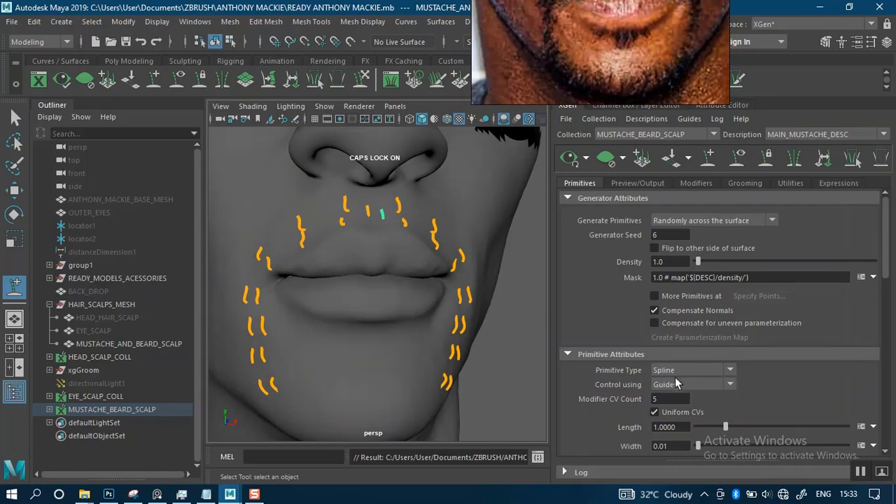
left_click(860, 472)
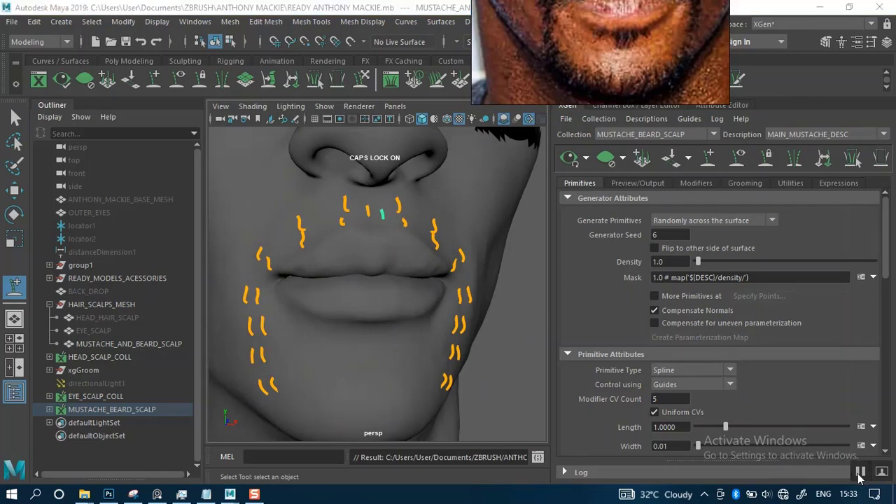
Step: Set the Density of MAIN_MUSTACHE_DESC to 30 in the Generator Attributes
right_click_drag(387, 365, 382, 350, "alt")
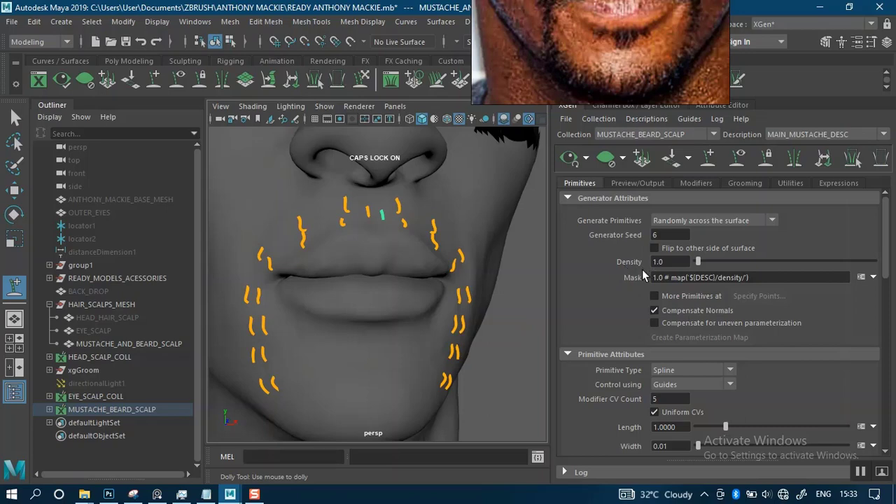
scroll(396, 312, "up", 1)
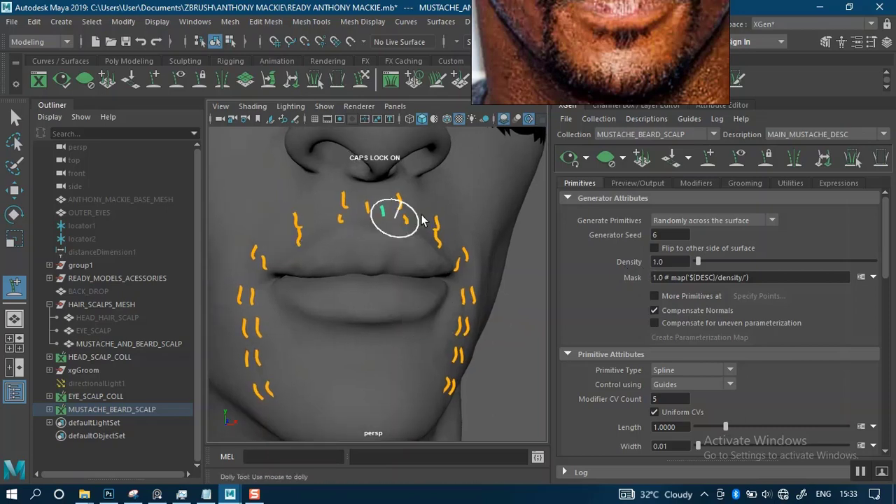
left_click_drag(673, 262, 640, 264)
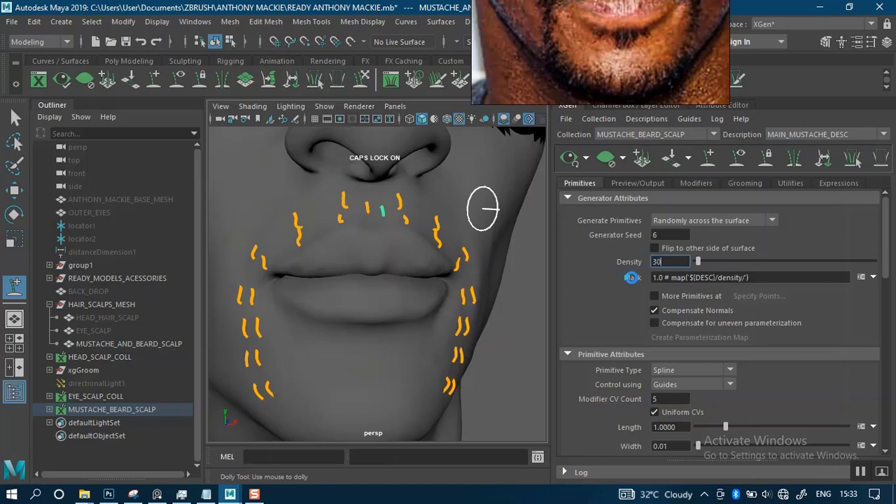
key("Return")
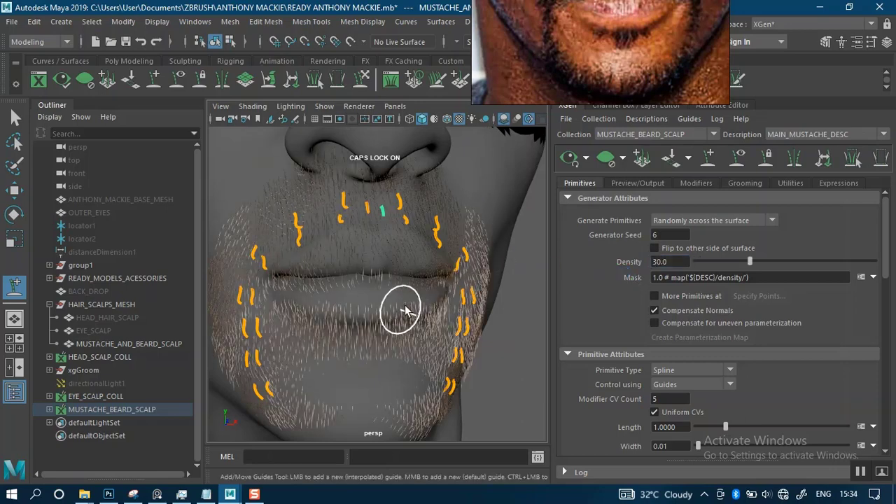
Step: Set the Modifier CV Count of MAIN_MUSTACHE_DESC to 24
mouse_move(404, 310)
left_mouse_down("alt")
mouse_move(400, 344)
mouse_move(385, 340)
mouse_move(430, 330)
mouse_move(456, 335)
mouse_move(374, 310)
mouse_move(392, 313)
left_mouse_up("alt")
scroll(436, 329, "down", 4)
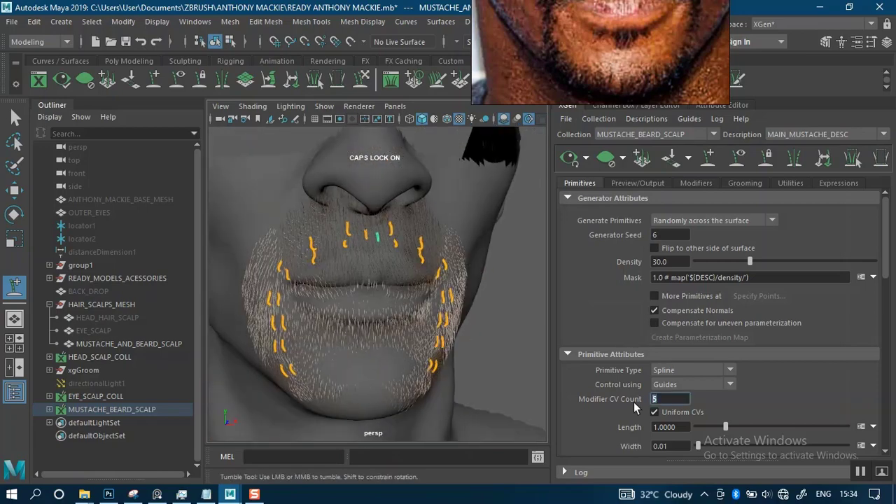
type("24")
key("Return")
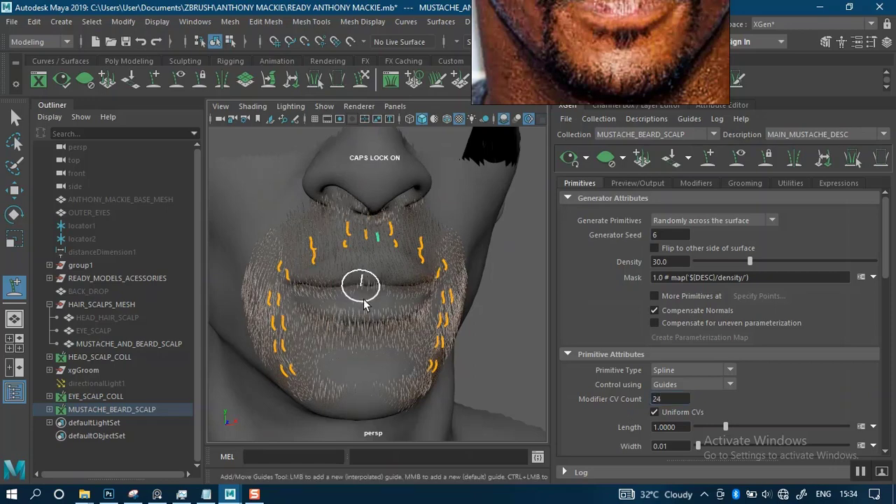
Step: Examine the generated hair on the upper lip, mouth corners, jaw sides and chin, comparing it with the reference photo
scroll(359, 286, "up", 3)
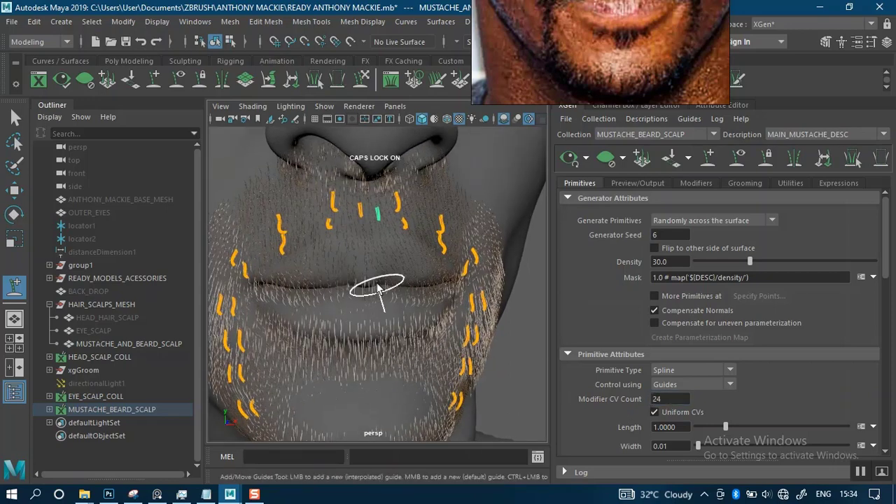
mouse_move(369, 286)
left_mouse_down("alt")
mouse_move(356, 292)
mouse_move(426, 290)
mouse_move(400, 280)
mouse_move(432, 270)
mouse_move(369, 289)
left_mouse_up("alt")
scroll(378, 288, "up", 3)
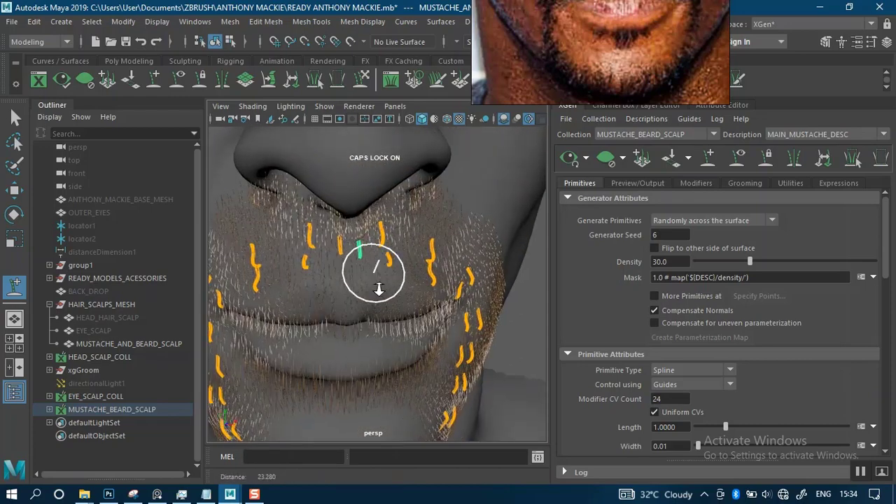
left_click_drag(610, 83, 664, 183)
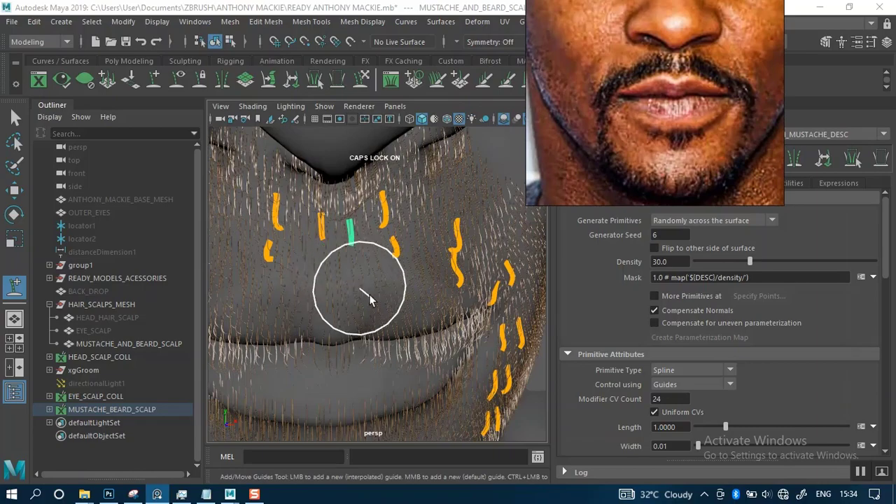
mouse_move(348, 315)
left_mouse_down("alt")
mouse_move(420, 311)
mouse_move(411, 326)
mouse_move(406, 312)
mouse_move(360, 319)
mouse_move(284, 310)
left_mouse_up("alt")
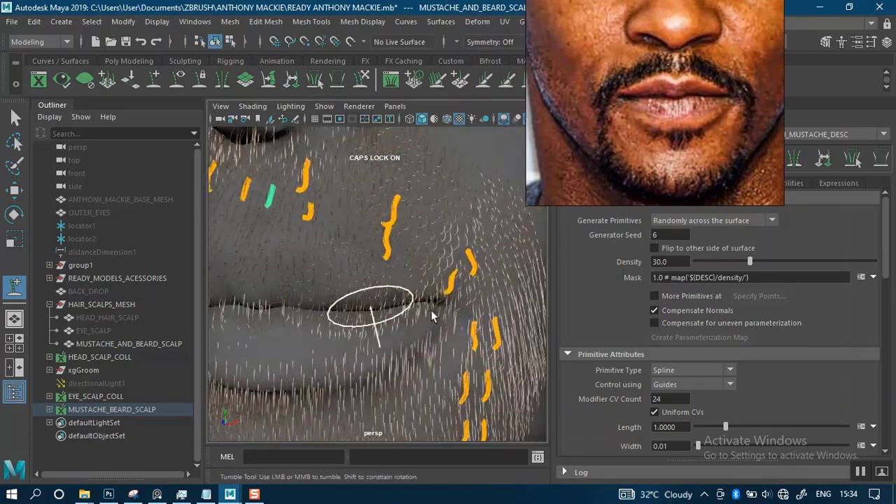
scroll(420, 242, "down", 5)
middle_click_drag(417, 314, 444, 219, "alt")
left_click_drag(369, 279, 438, 268, "alt")
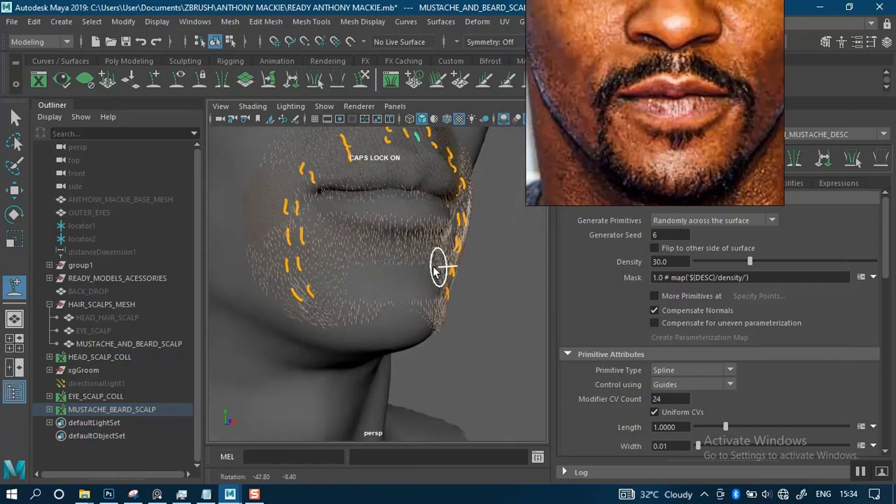
scroll(425, 283, "up", 1)
scroll(401, 286, "up", 5)
left_click_drag(404, 297, 406, 241, "alt")
scroll(399, 254, "up", 3)
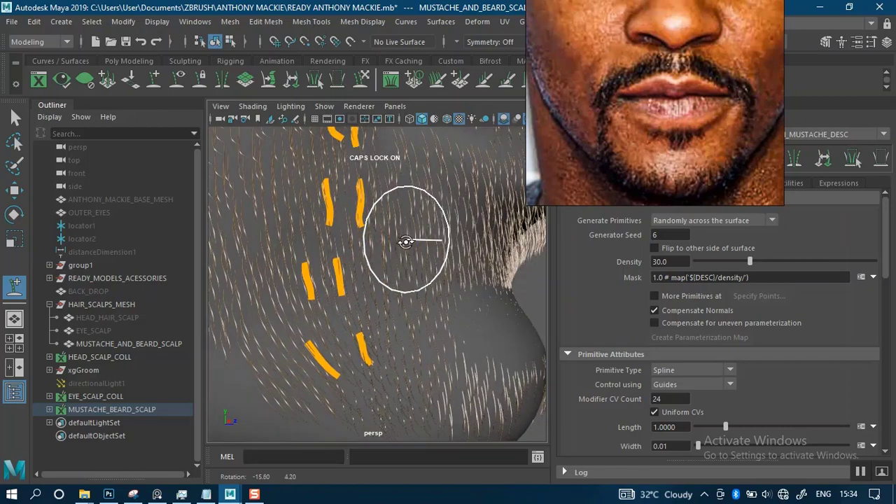
middle_click_drag(406, 241, 362, 240, "alt")
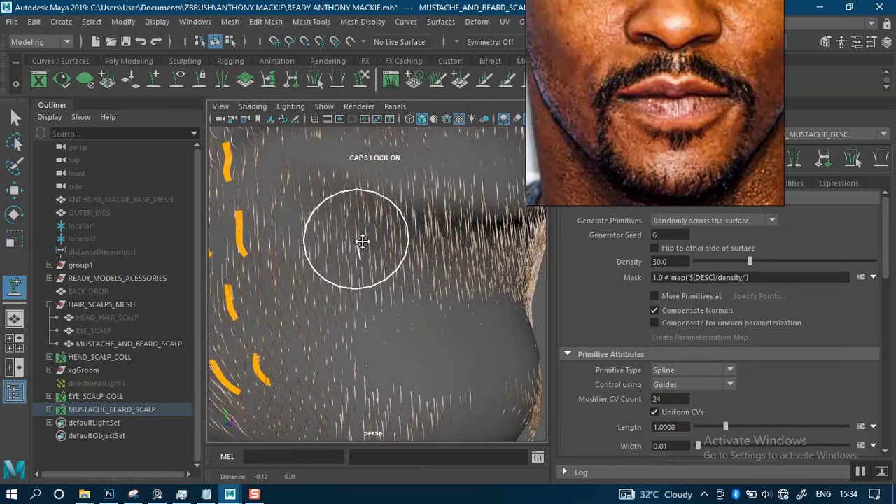
mouse_move(362, 241)
left_mouse_down("alt")
mouse_move(400, 262)
mouse_move(316, 260)
mouse_move(319, 250)
mouse_move(386, 234)
mouse_move(380, 205)
mouse_move(370, 231)
left_mouse_up("alt")
left_click_drag(365, 234, 372, 216, "alt")
middle_click_drag(371, 216, 385, 280, "alt")
left_click_drag(386, 280, 338, 275, "alt")
middle_click_drag(336, 287, 326, 227, "alt")
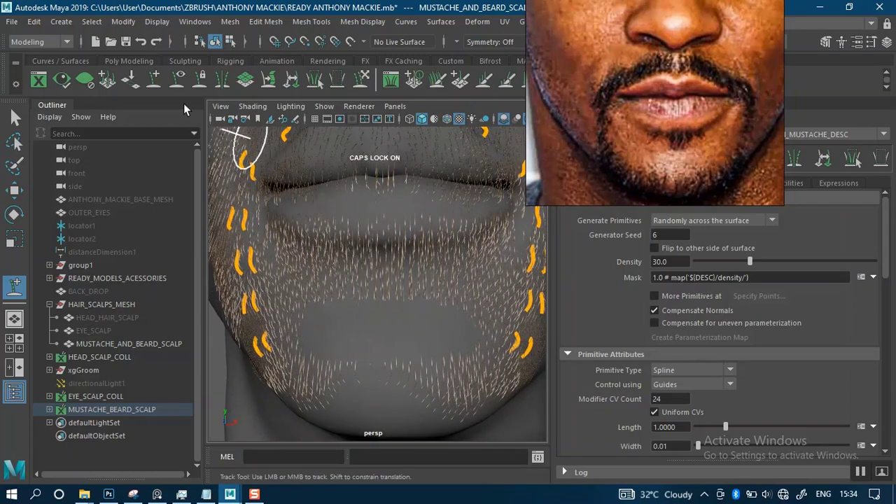
Step: Activate the Add/Move Guides tool and clear the hair preview so only the guides remain around the lower lip
left_click(161, 82)
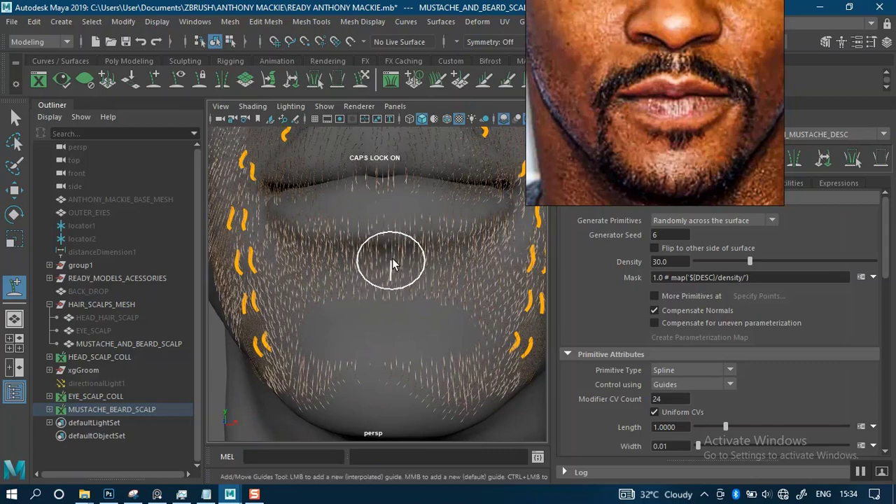
right_click_drag(390, 259, 392, 293, "alt")
left_click_drag(392, 287, 394, 262, "alt")
middle_click_drag(394, 262, 408, 262, "alt")
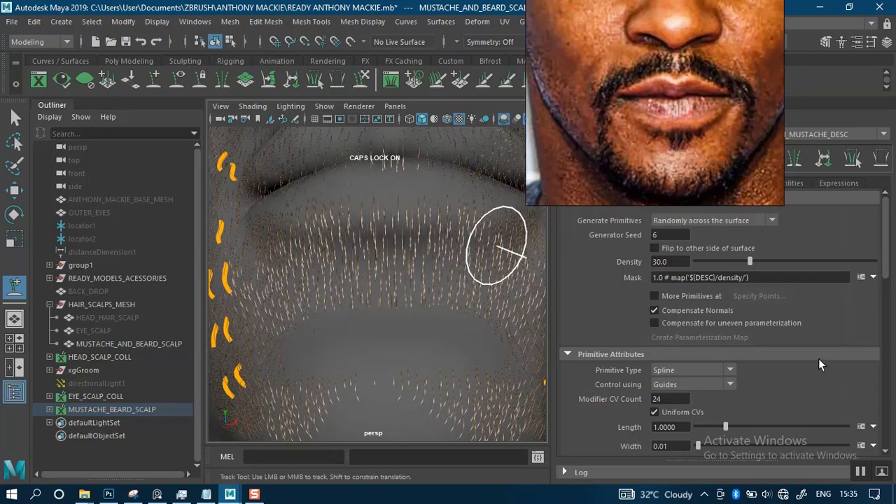
right_click_drag(374, 266, 371, 262, "alt")
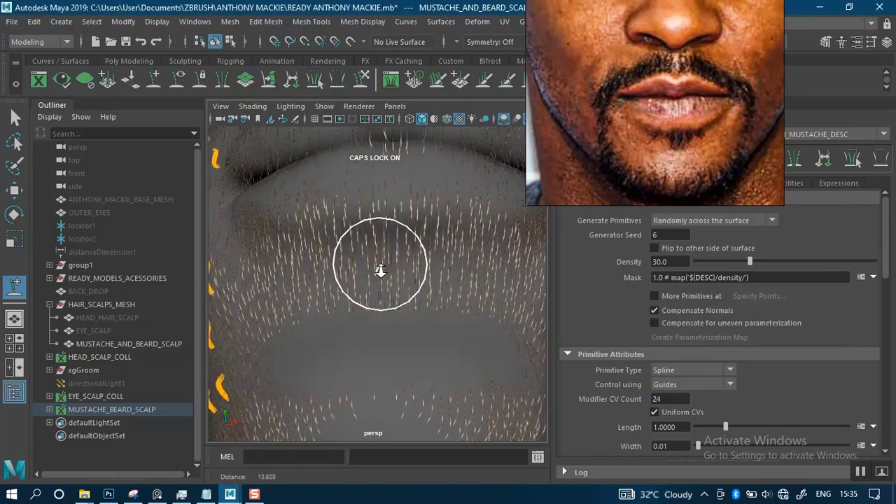
left_click_drag(396, 268, 400, 242, "alt")
left_click_drag(654, 162, 664, 63)
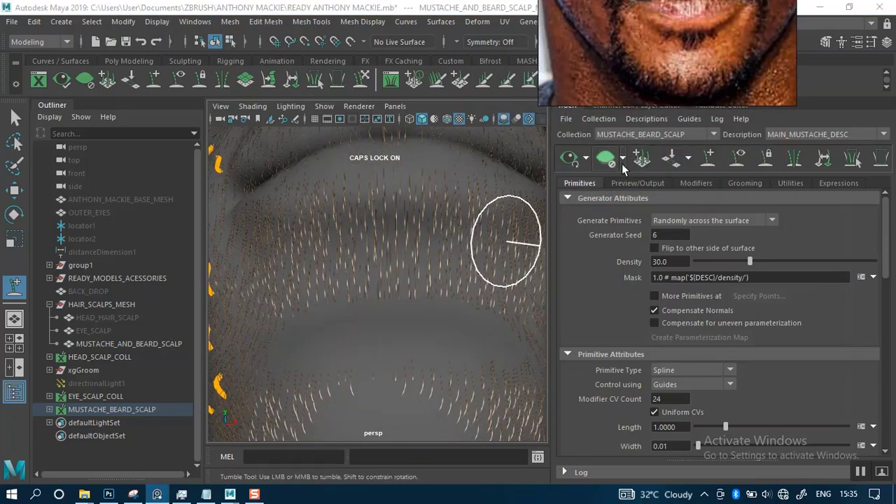
left_click(606, 160)
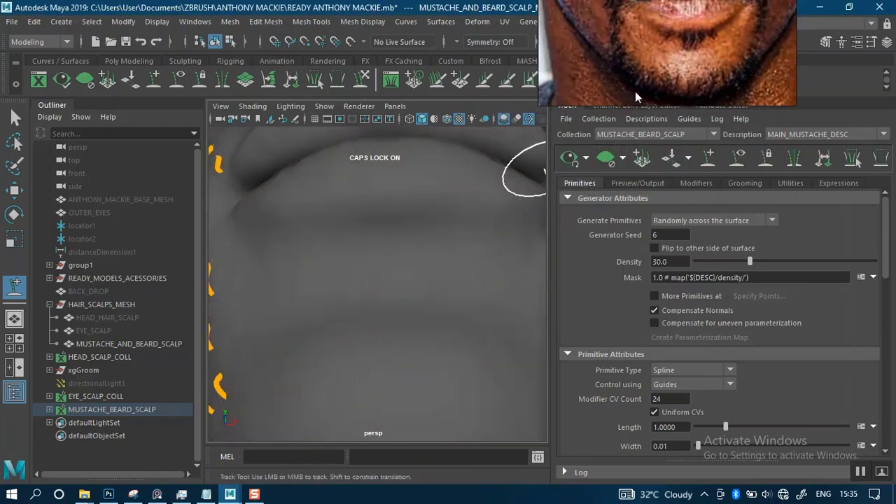
Step: Undo the last change and add a new guide just below the middle of the lower lip, following the reference photo
left_click_drag(635, 105, 638, 187)
left_click_drag(372, 308, 382, 256, "alt")
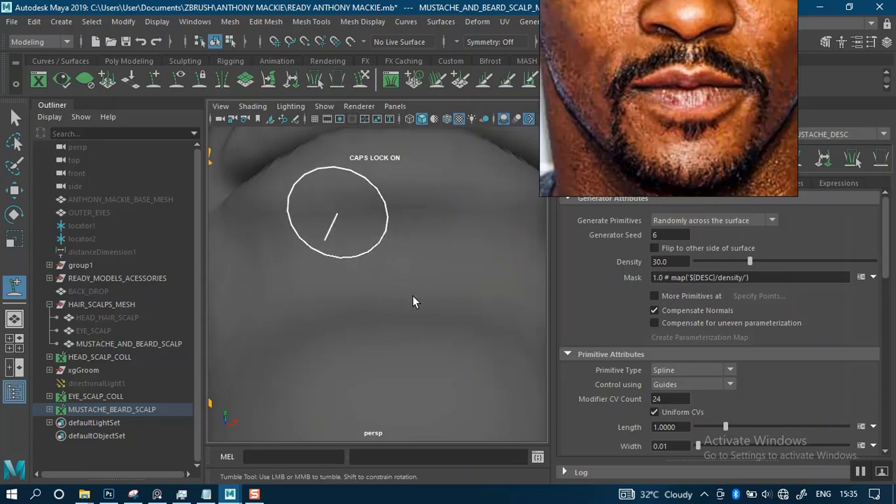
scroll(400, 210, "down", 2)
mouse_move(399, 217)
left_mouse_down("alt")
mouse_move(470, 259)
mouse_move(499, 260)
mouse_move(366, 268)
left_mouse_up("alt")
key("ctrl+z")
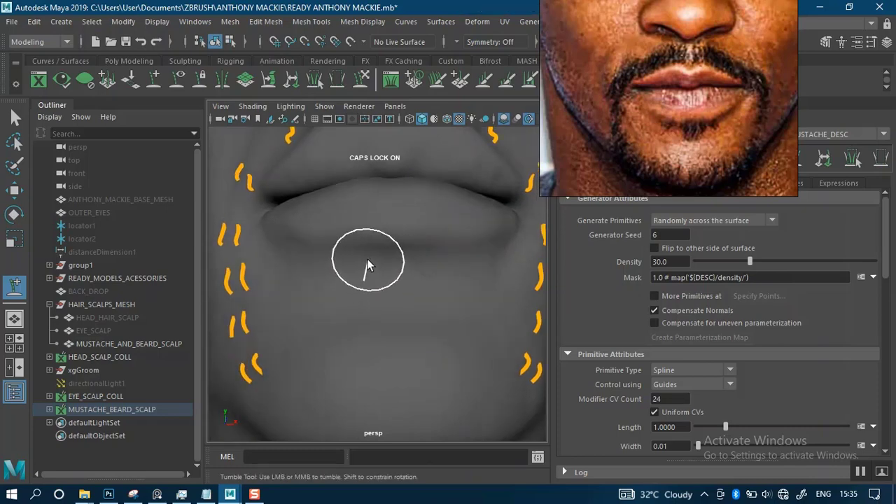
left_click(354, 262)
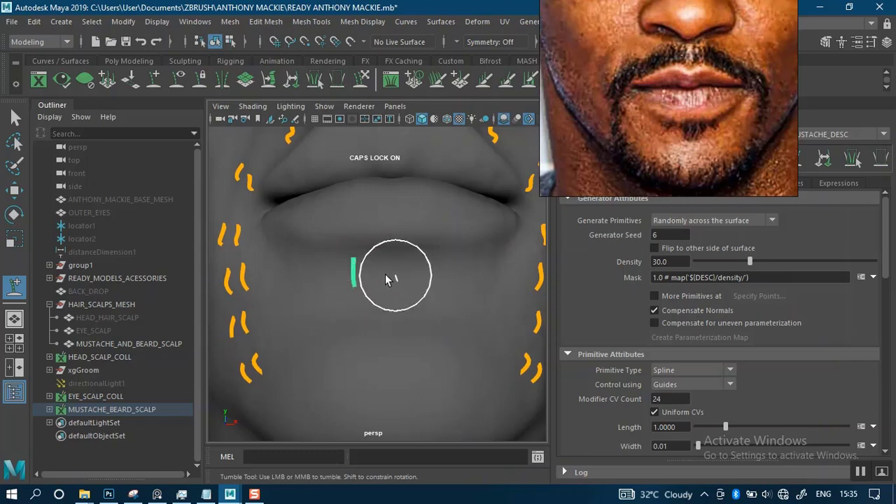
Step: Scale the new guide below the lower lip down uniformly to about 0.63
mouse_move(398, 266)
left_mouse_down("alt")
mouse_move(422, 266)
mouse_move(414, 269)
left_mouse_up("alt")
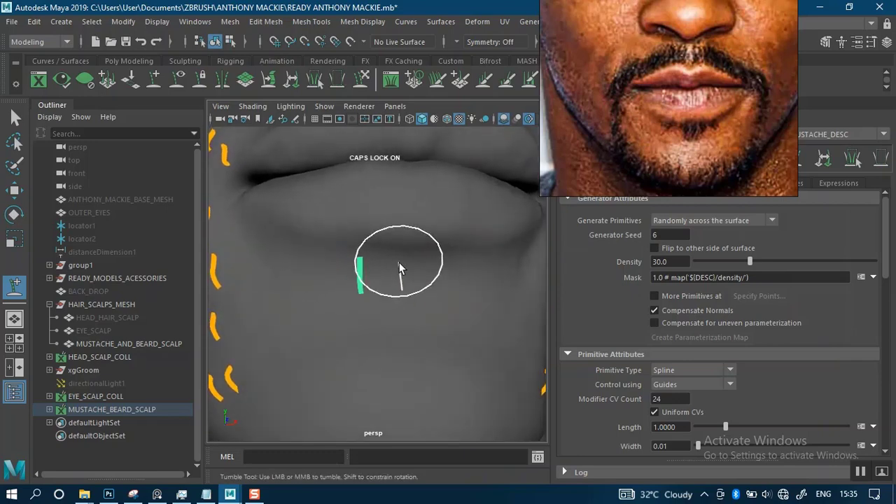
right_click_drag(410, 266, 412, 287, "alt")
left_click(403, 288)
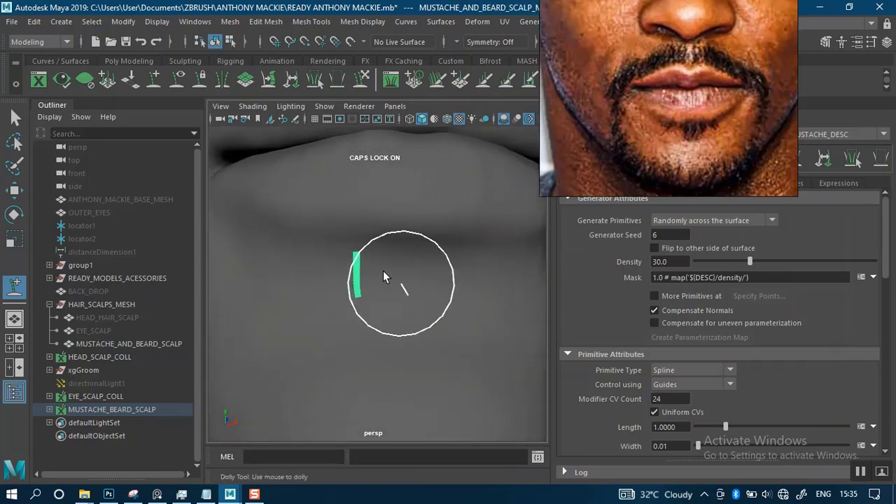
key("r")
left_click_drag(419, 267, 397, 250, "alt")
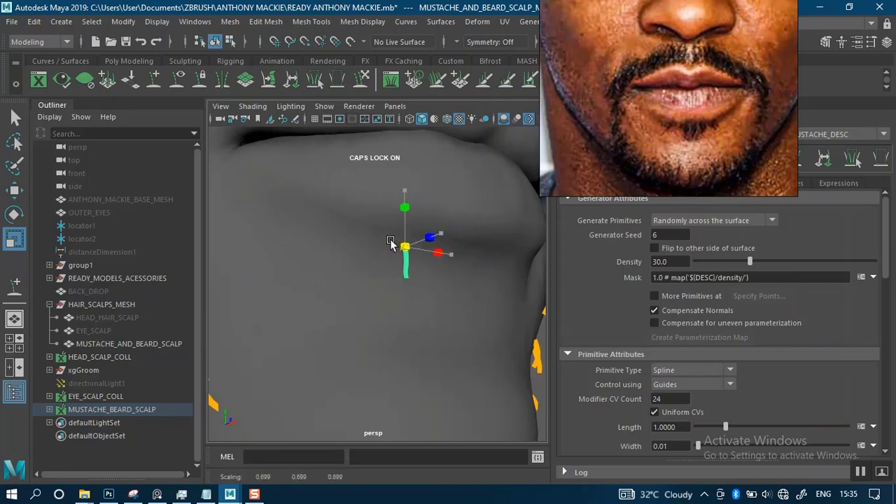
left_click_drag(388, 237, 392, 243)
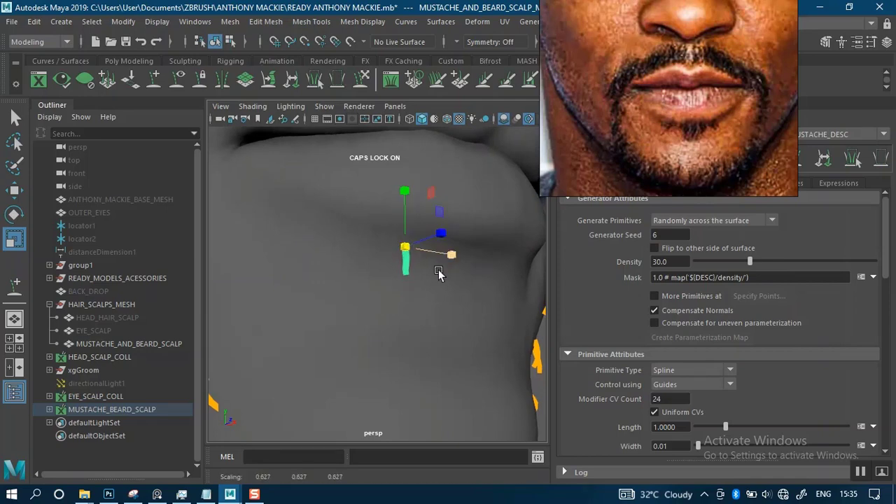
left_click_drag(440, 273, 391, 290, "alt")
middle_click_drag(419, 281, 415, 273, "alt")
scroll(415, 272, "up", 1)
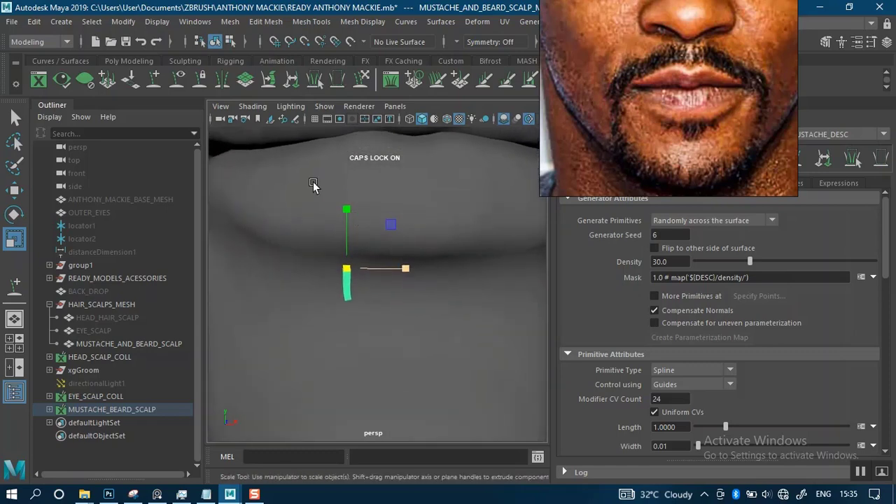
Step: Add a second guide just inside the first one below the lower lip and rotate it about X to follow the skin
left_click(175, 79)
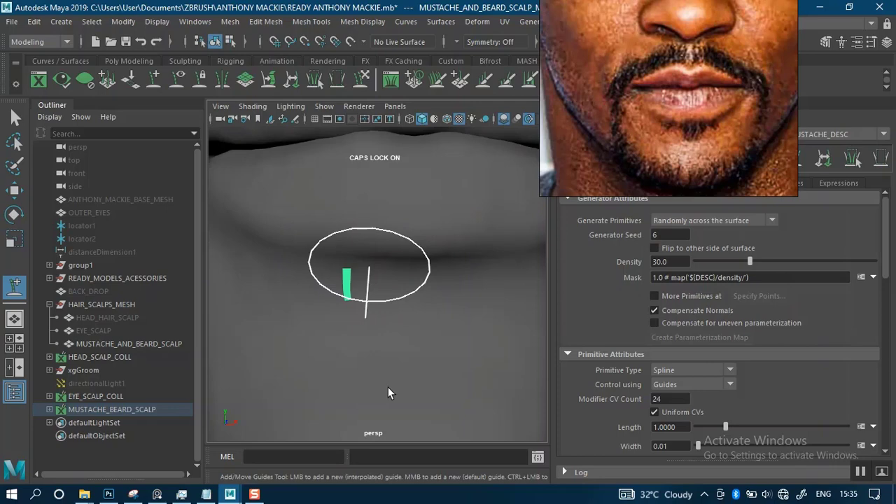
left_click(401, 300)
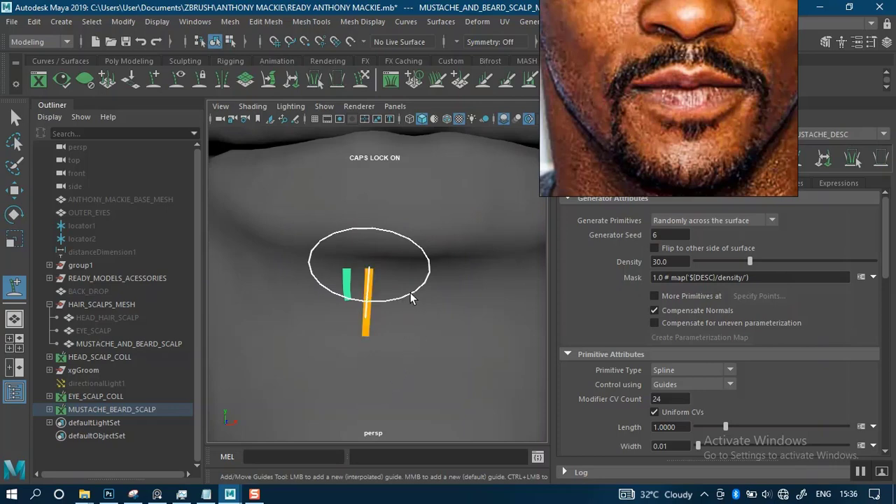
mouse_move(413, 296)
left_mouse_down("alt")
mouse_move(452, 289)
mouse_move(490, 266)
left_mouse_up("alt")
key("w")
key("e")
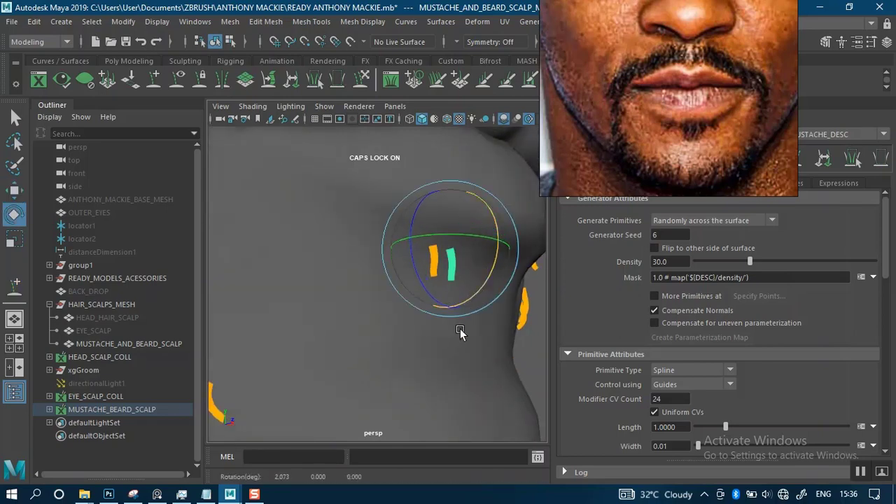
Step: Scale the second guide below the lower lip up uniformly in two passes, the first to about 1.15
left_click_drag(459, 331, 412, 329, "alt")
key("r")
left_click_drag(376, 254, 380, 269)
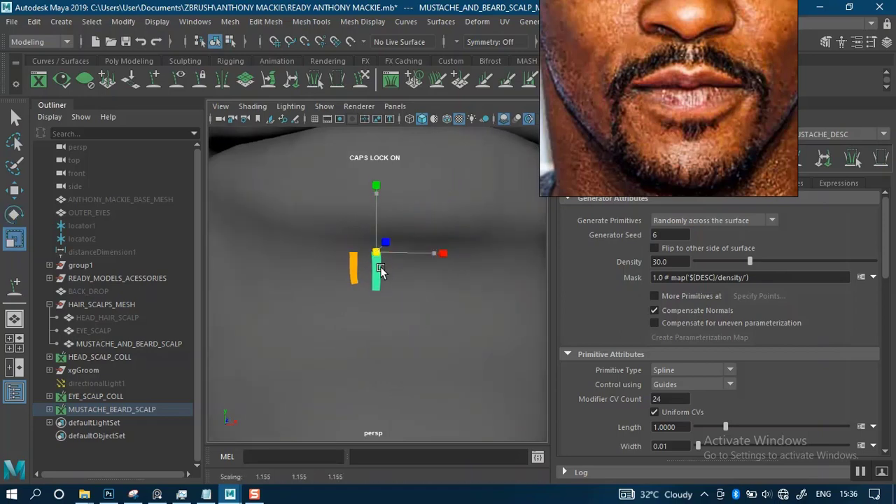
scroll(387, 238, "down", 5)
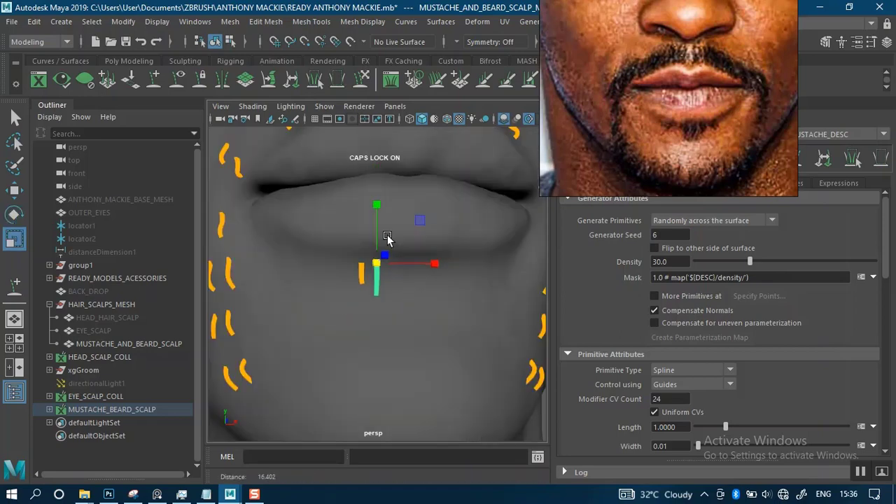
left_click_drag(422, 310, 422, 298, "alt")
scroll(392, 290, "up", 3)
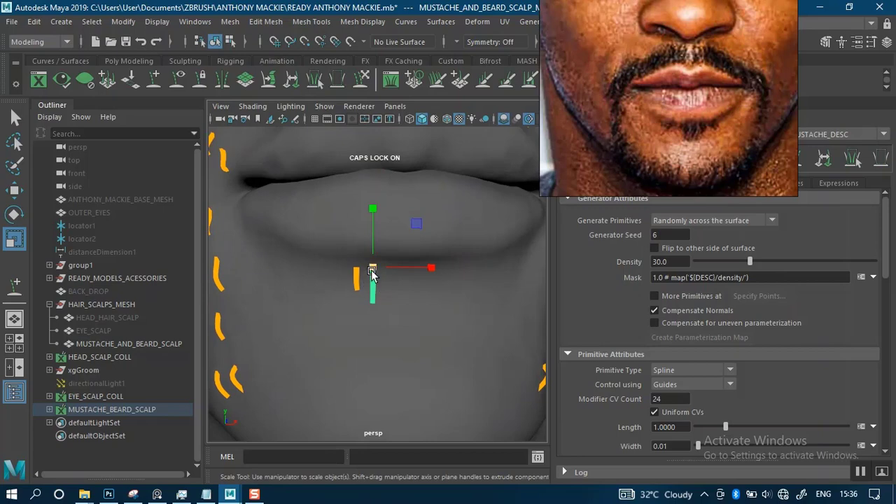
left_click_drag(373, 273, 375, 278)
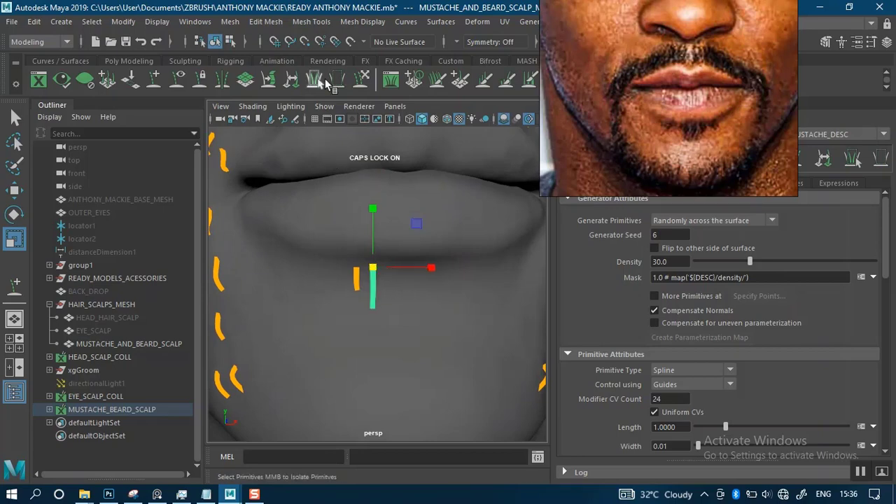
Step: Sculpt the second guide below the lower lip into a gentle S-curve with the Sculpt Guides tool
left_click(367, 79)
scroll(406, 303, "up", 2)
left_click_drag(410, 289, 399, 290, "alt")
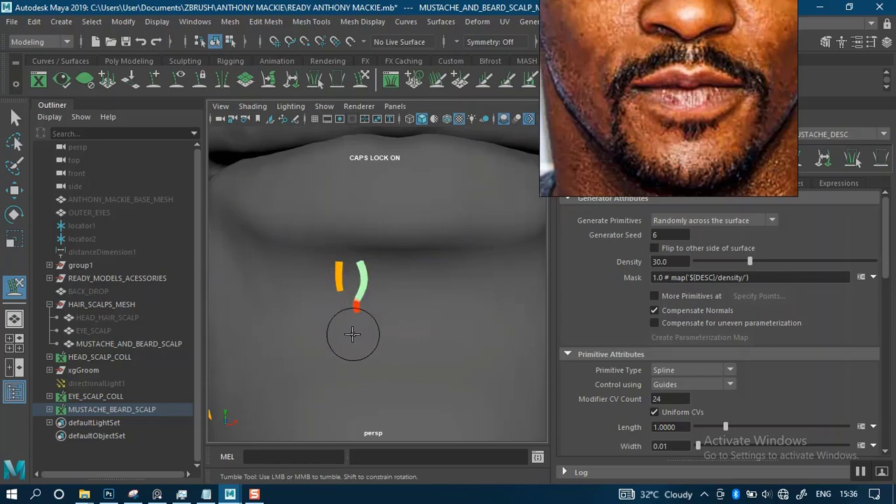
scroll(409, 291, "down", 2)
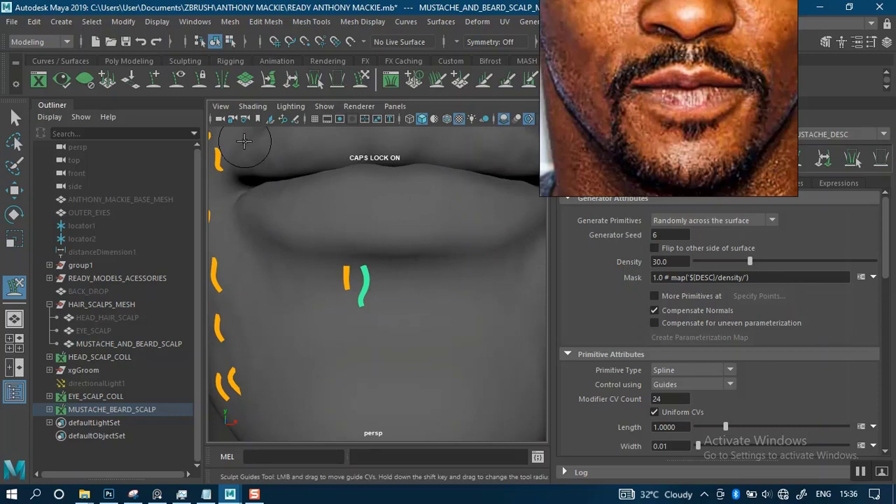
right_click_drag(390, 303, 374, 224, "alt")
left_click_drag(430, 279, 411, 244, "alt")
right_click_drag(411, 245, 402, 300, "alt")
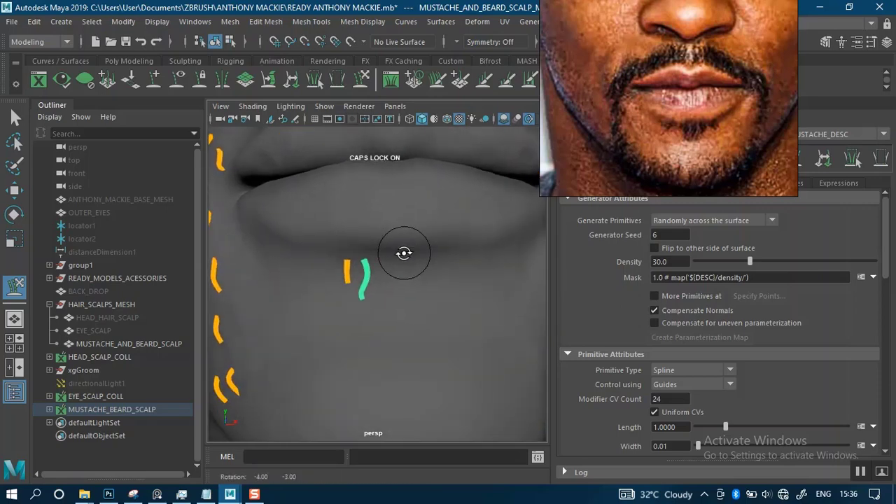
Step: Select the two guides below the lower lip and mirror them across the X-axis
left_click(154, 80)
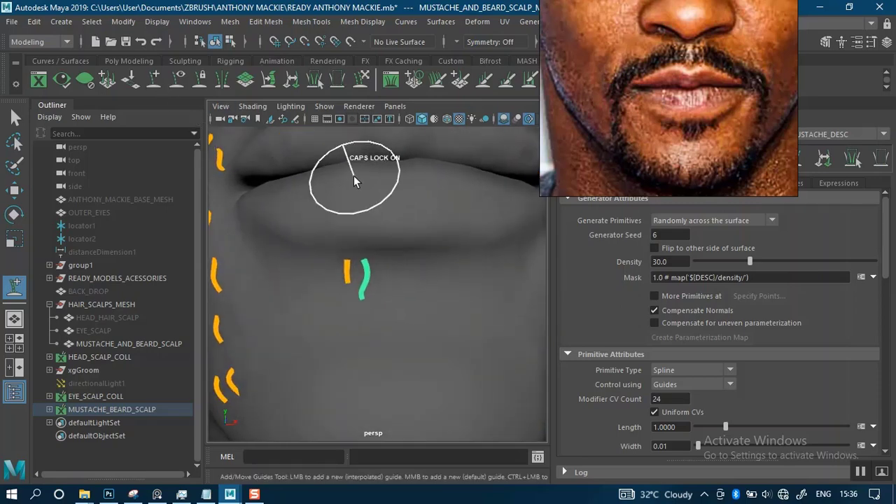
left_click(388, 265)
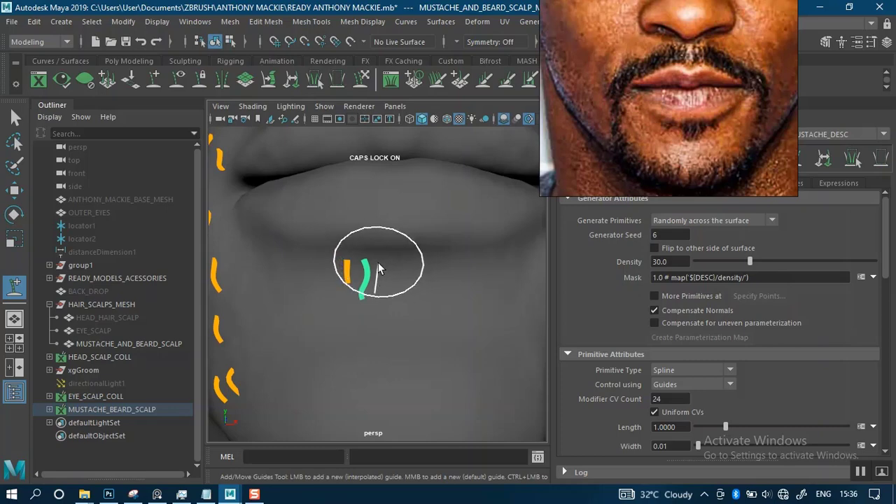
left_click(18, 121)
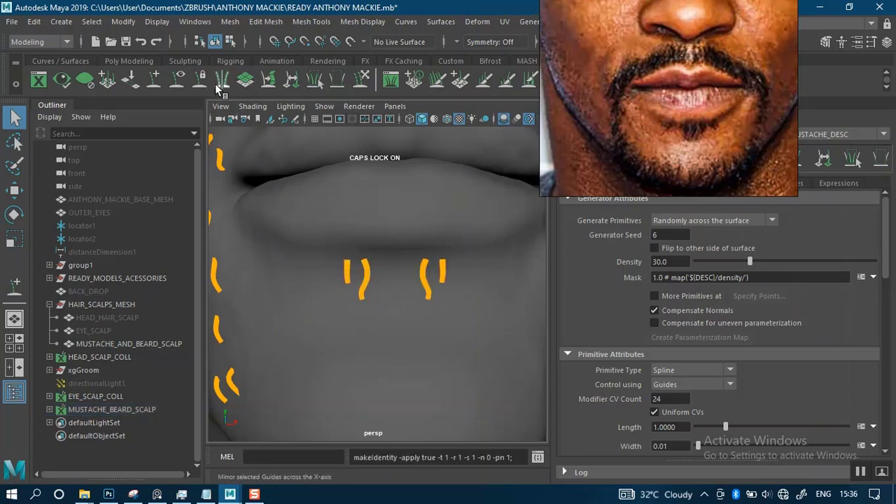
Step: Add a third guide between the S-curved guide and the lip's centerline, and scale it up uniformly
left_click(154, 79)
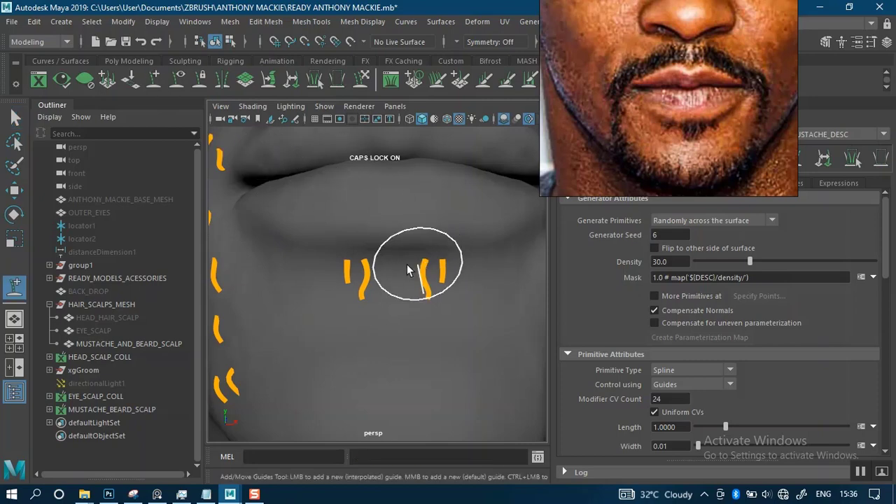
left_click(384, 264)
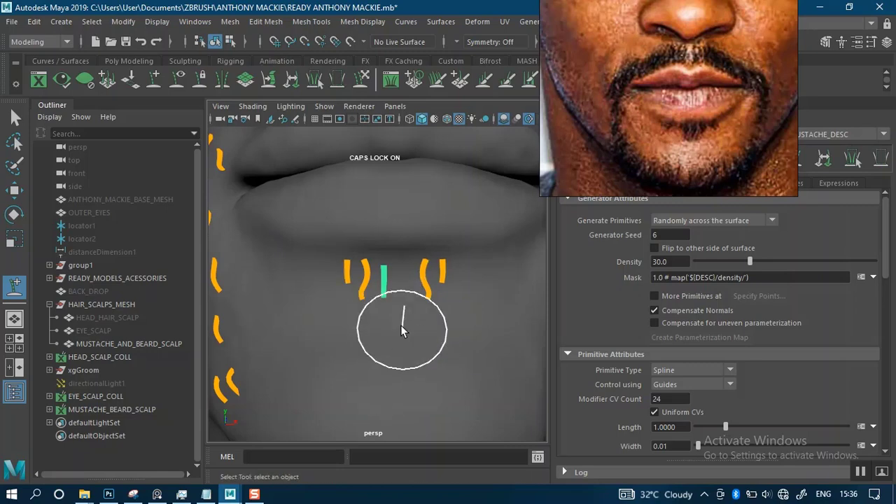
key("r")
left_click_drag(387, 272, 394, 284)
right_click_drag(420, 315, 406, 260, "alt")
mouse_move(421, 283)
left_mouse_down("alt")
mouse_move(422, 302)
mouse_move(420, 271)
left_mouse_up("alt")
scroll(420, 271, "up", 3)
Step: Sculpt the third guide into an S-curve matching the guide beside it
left_click(361, 78)
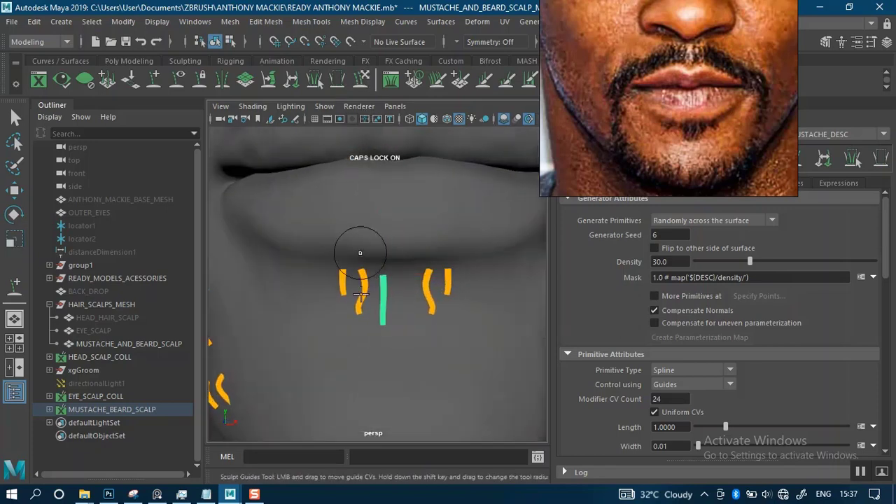
mouse_move(372, 280)
left_mouse_down()
mouse_move(385, 277)
mouse_move(384, 343)
left_mouse_up()
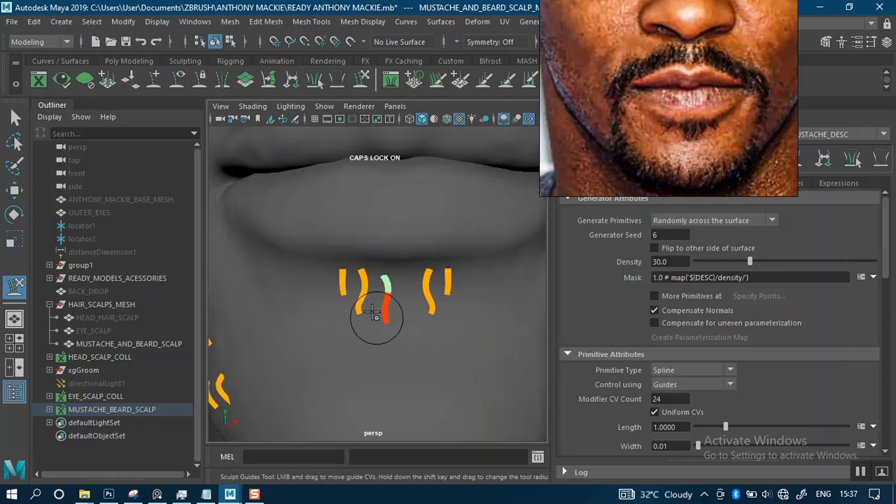
mouse_move(370, 310)
left_mouse_down()
mouse_move(357, 302)
mouse_move(399, 297)
left_mouse_up()
Step: Add a guide slightly lower at the middle of the area below the lower lip and rotate it to follow the skin
left_click(153, 79)
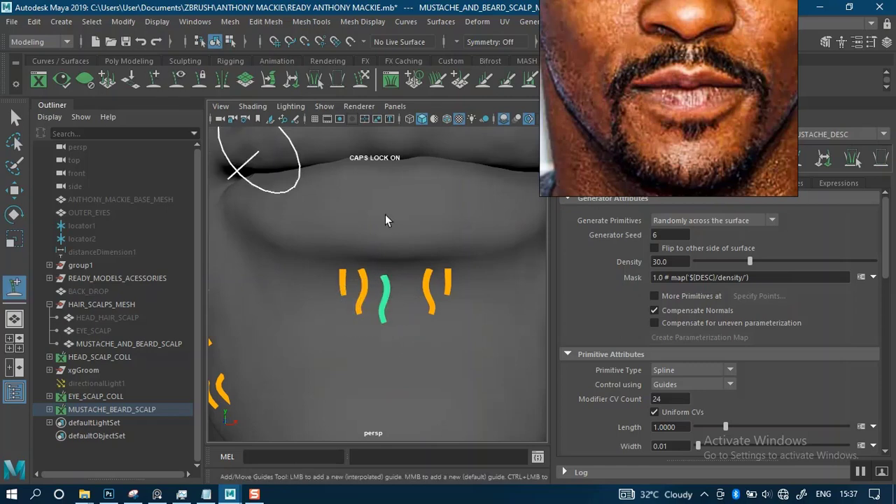
left_click(402, 301)
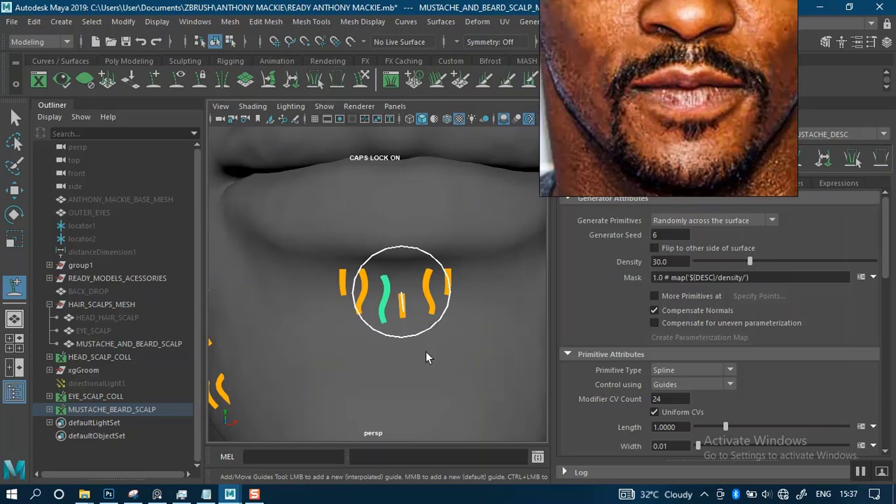
left_click_drag(424, 352, 491, 305, "alt")
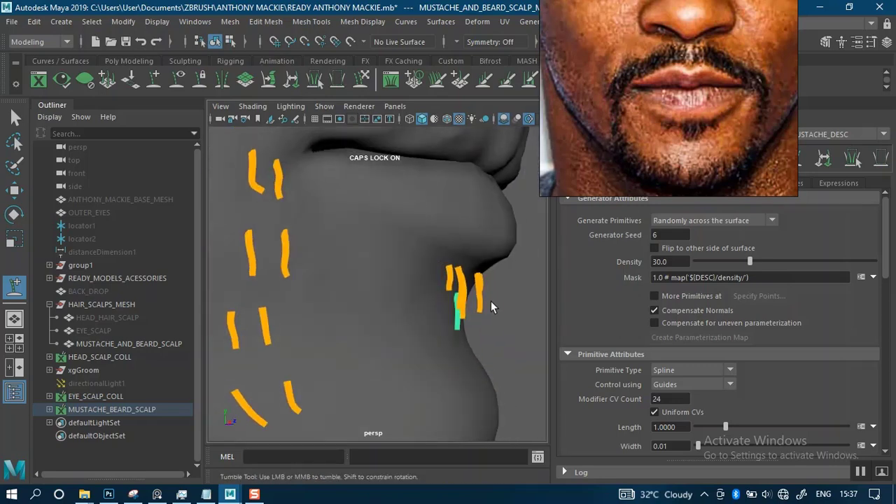
key("e")
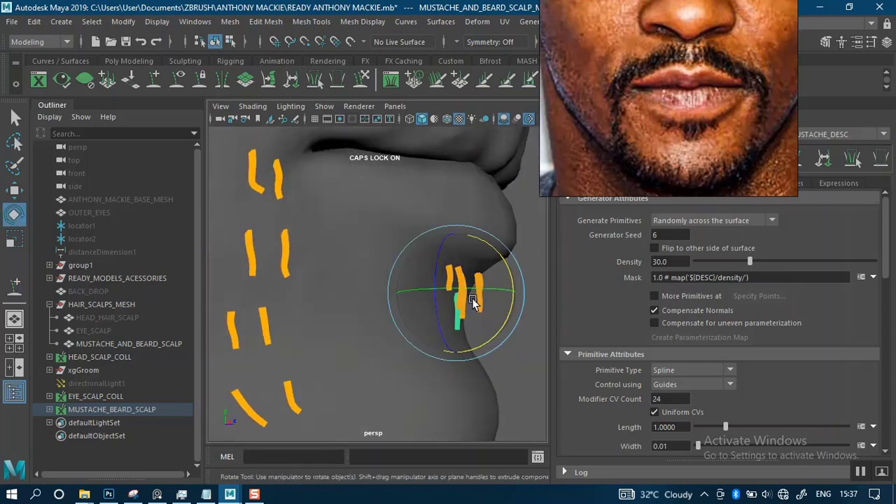
left_click_drag(497, 292, 461, 305)
key("r")
left_click_drag(458, 324, 339, 335, "alt")
right_click_drag(496, 328, 401, 316, "alt")
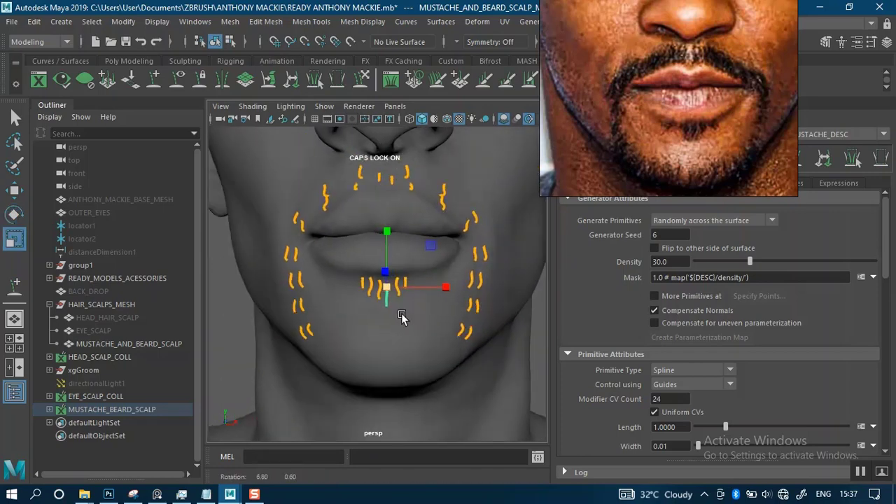
Step: Sculpt the middle guide below the lower lip so that its lower tip bends to one side
left_click_drag(402, 315, 342, 322, "alt")
right_click_drag(385, 326, 398, 326, "alt")
scroll(401, 326, "up", 3)
left_click(361, 78)
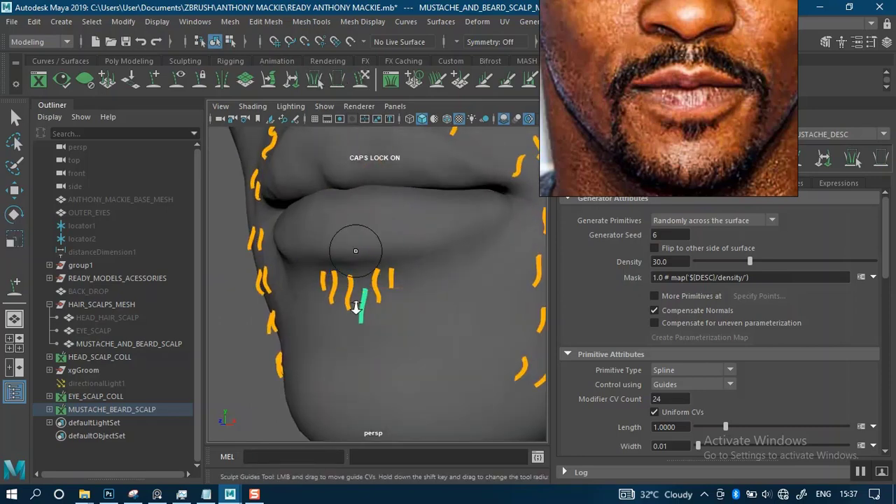
scroll(356, 306, "up", 4)
mouse_move(351, 314)
left_mouse_down("alt")
mouse_move(313, 321)
mouse_move(293, 313)
mouse_move(293, 323)
left_mouse_up("alt")
mouse_move(350, 280)
left_mouse_down("alt")
mouse_move(396, 301)
mouse_move(443, 265)
mouse_move(294, 270)
left_mouse_up("alt")
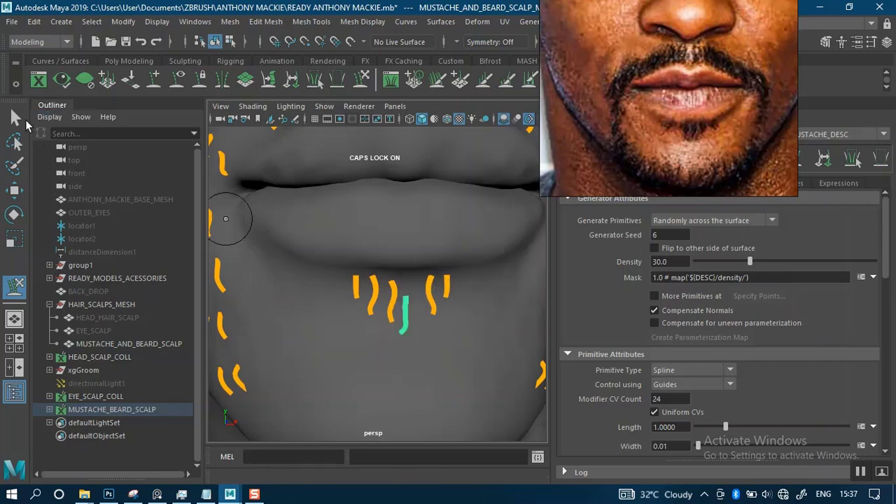
Step: Save the scene and regenerate the XGen hair preview for MAIN_MUSTACHE_DESC
left_click(15, 119)
scroll(354, 259, "down", 5)
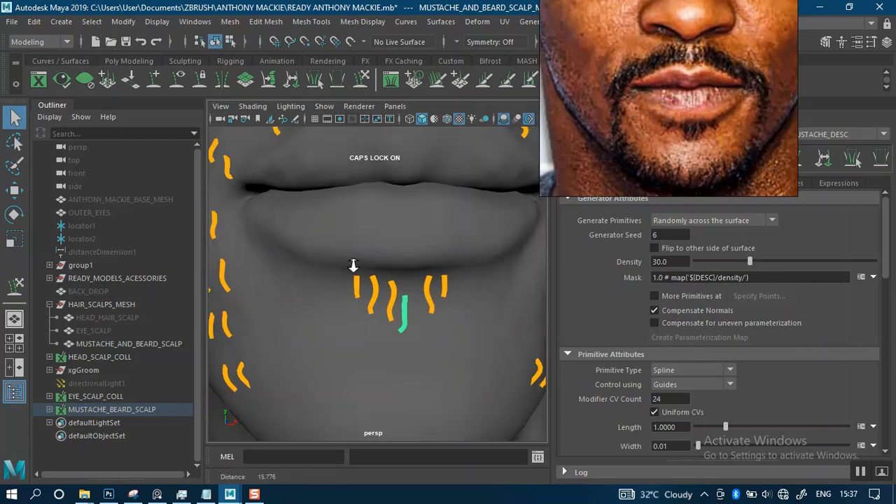
key("ctrl+s")
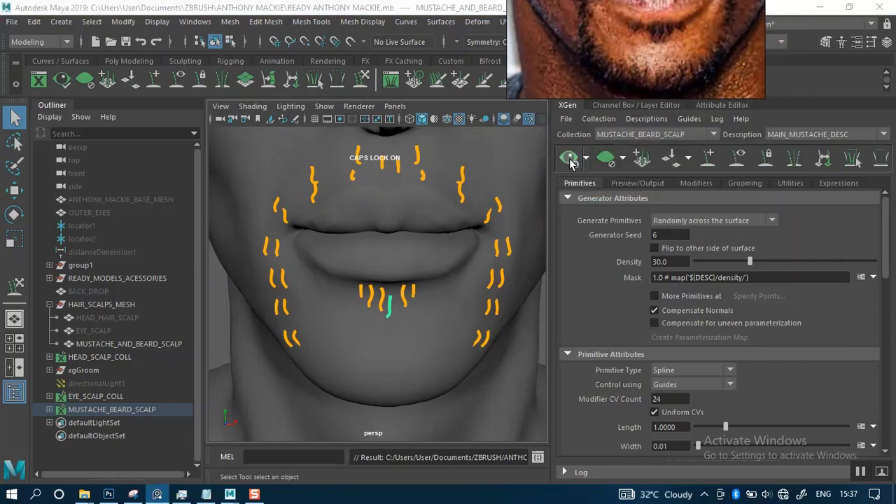
left_click(569, 160)
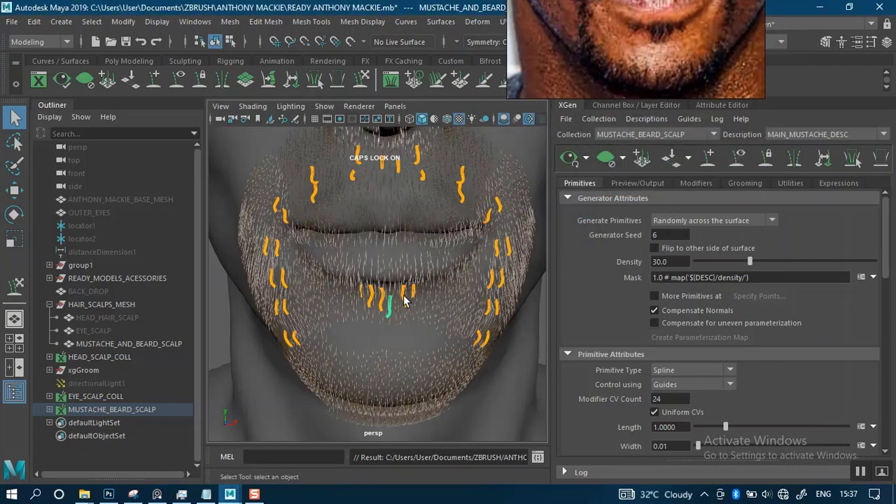
Step: Select the group of guides below the lower lip and rotate them about -6 degrees around X
left_click_drag(403, 301, 453, 278, "alt")
left_click_drag(438, 302, 327, 290, "alt")
left_click_drag(258, 275, 330, 319)
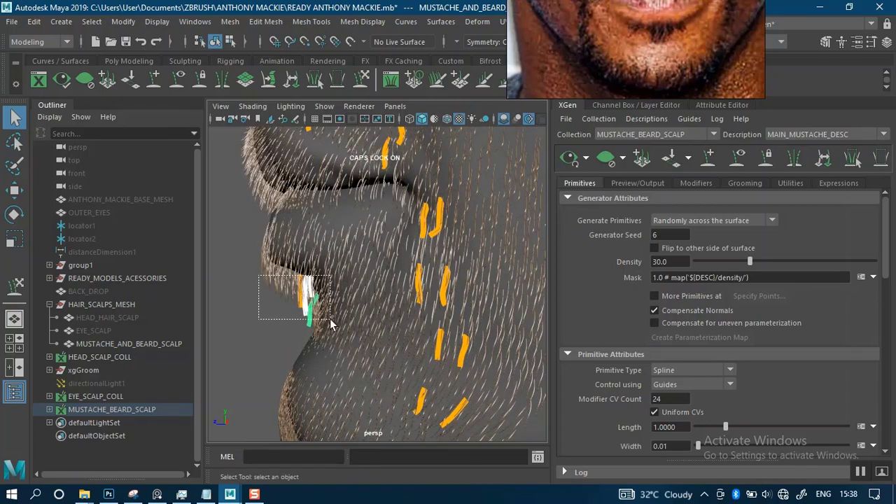
left_click_drag(313, 289, 453, 305, "alt")
key("r")
key("e")
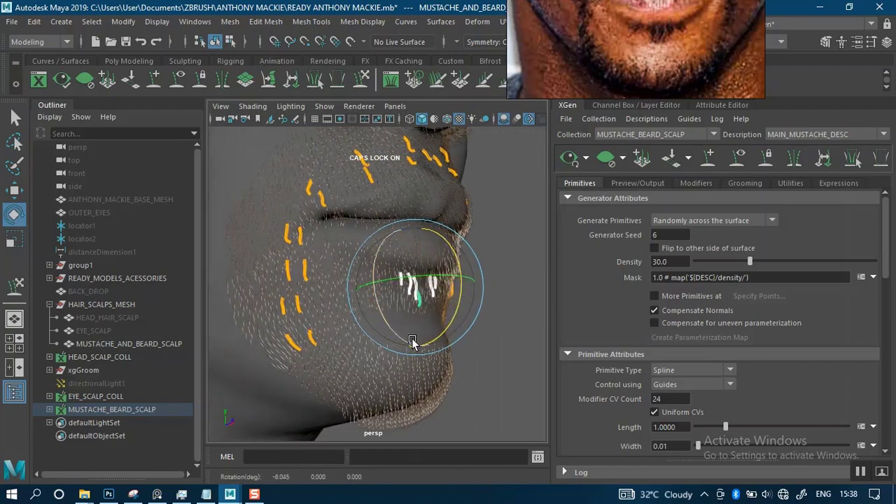
Step: Scale the selected guides below the lower lip up slightly, check the hair from several angles, and clear the selection
left_click_drag(375, 323, 265, 326, "alt")
key("q")
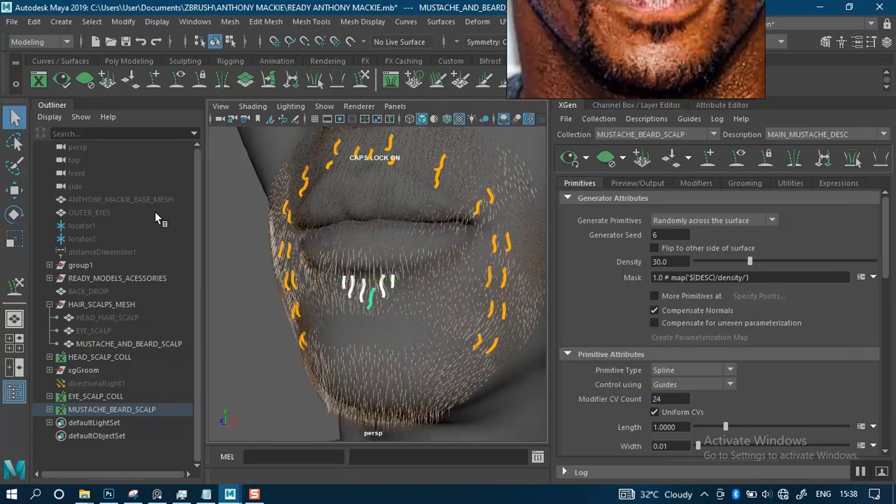
right_click_drag(373, 311, 381, 256, "alt")
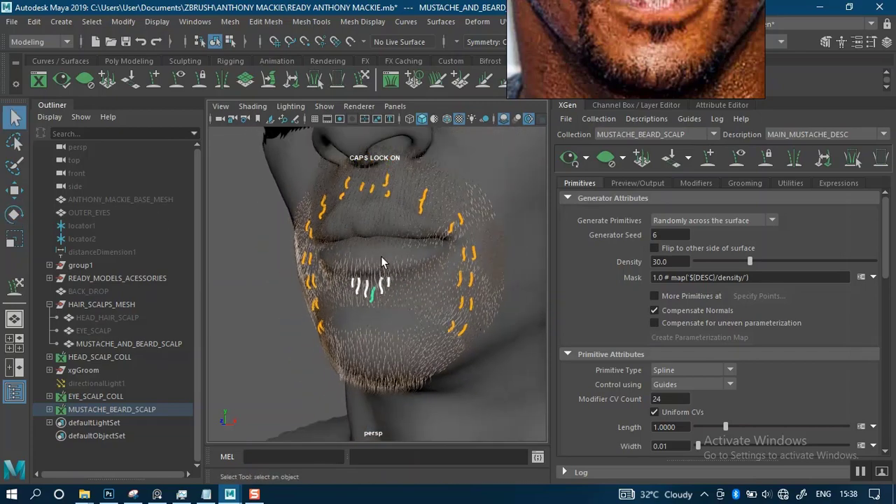
left_click_drag(381, 256, 301, 295, "alt")
right_click_drag(383, 297, 437, 297, "alt")
left_click_drag(346, 283, 296, 245, "alt")
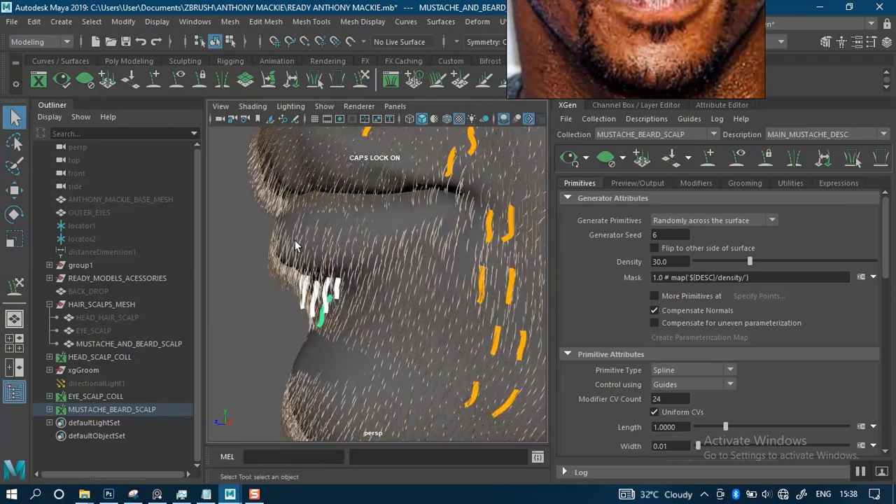
key("r")
left_click_drag(327, 284, 333, 294)
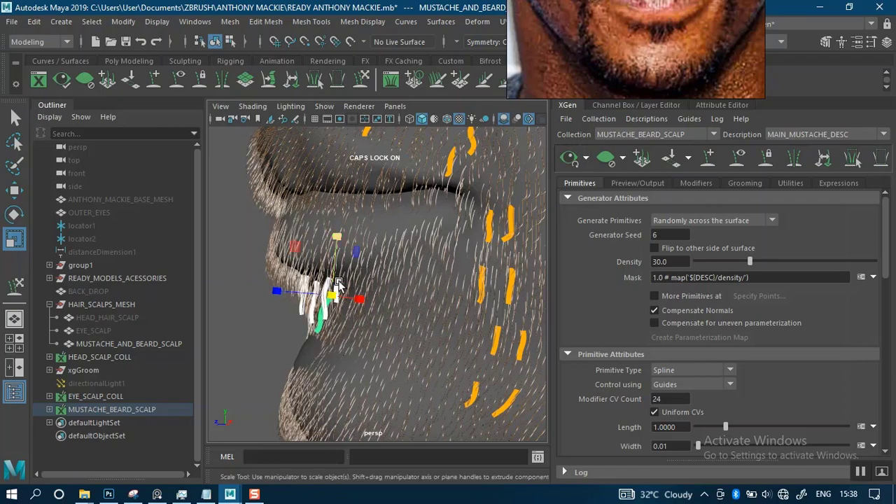
left_click_drag(338, 284, 414, 268, "alt")
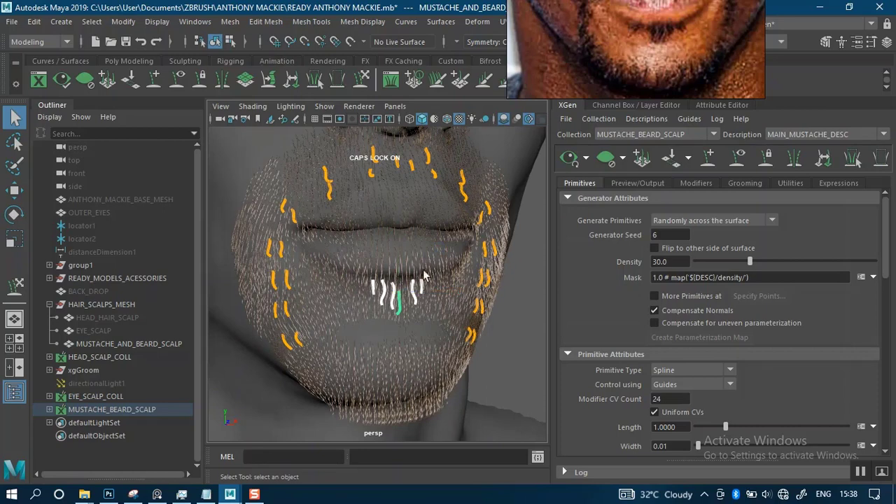
scroll(424, 275, "down", 8)
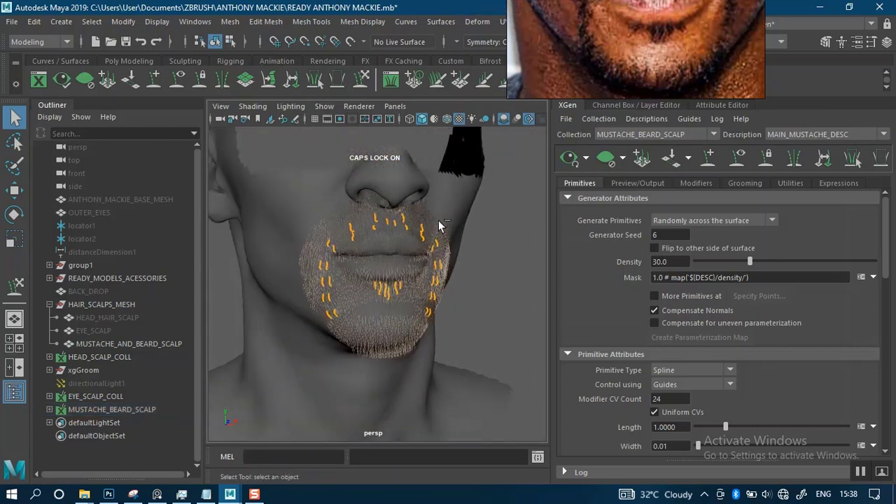
Step: Save the scene and reposition the reference photo so that its whole mustache and beard area is visible
key("ctrl+s")
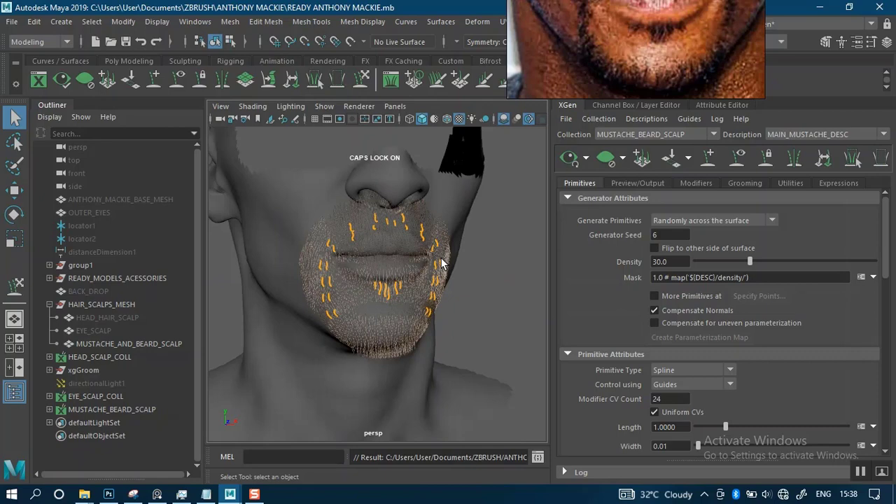
left_click_drag(594, 79, 545, 169)
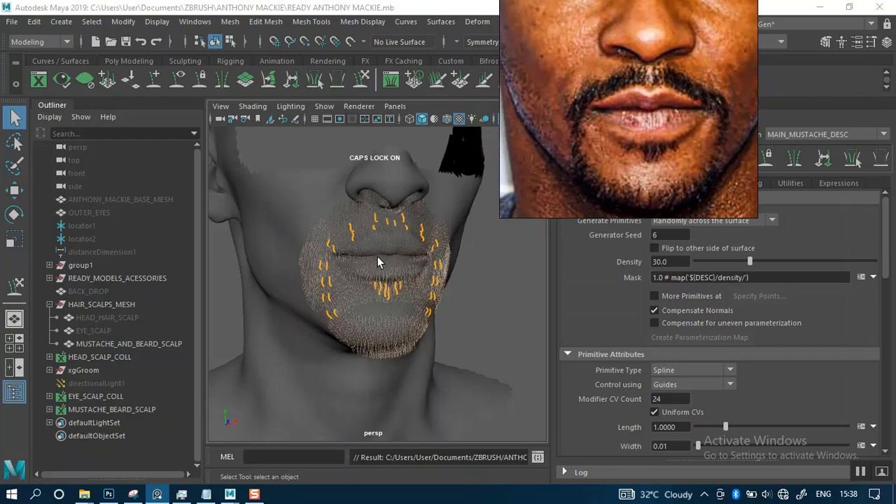
Step: Add a new guide on the scalp mesh inside one nostril, above the existing upper-lip guides
right_click_drag(377, 257, 424, 318, "alt")
middle_click_drag(383, 284, 378, 330, "alt")
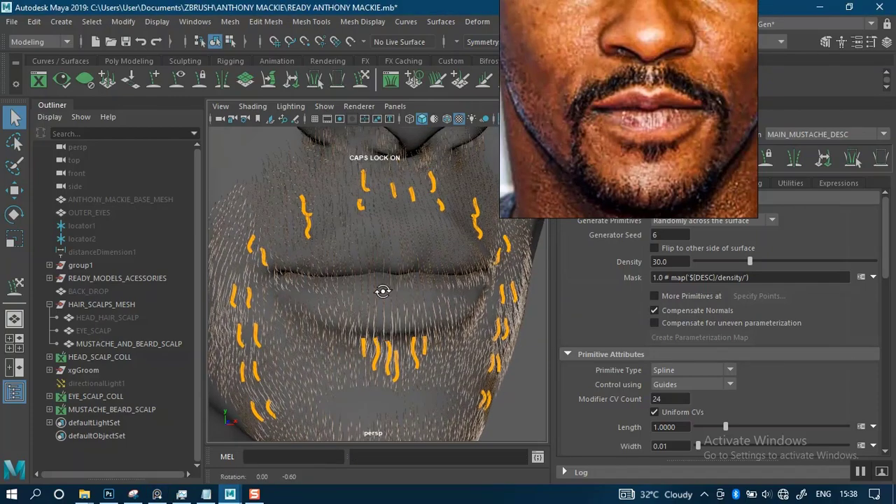
mouse_move(382, 291)
left_mouse_down("alt")
mouse_move(459, 299)
mouse_move(352, 293)
mouse_move(397, 282)
left_mouse_up("alt")
middle_click_drag(397, 282, 407, 332, "alt")
right_click_drag(409, 292, 410, 319, "alt")
mouse_move(396, 286)
left_mouse_down("alt")
mouse_move(426, 250)
mouse_move(411, 318)
mouse_move(395, 308)
mouse_move(424, 262)
mouse_move(394, 280)
left_mouse_up("alt")
right_click_drag(394, 280, 410, 314, "alt")
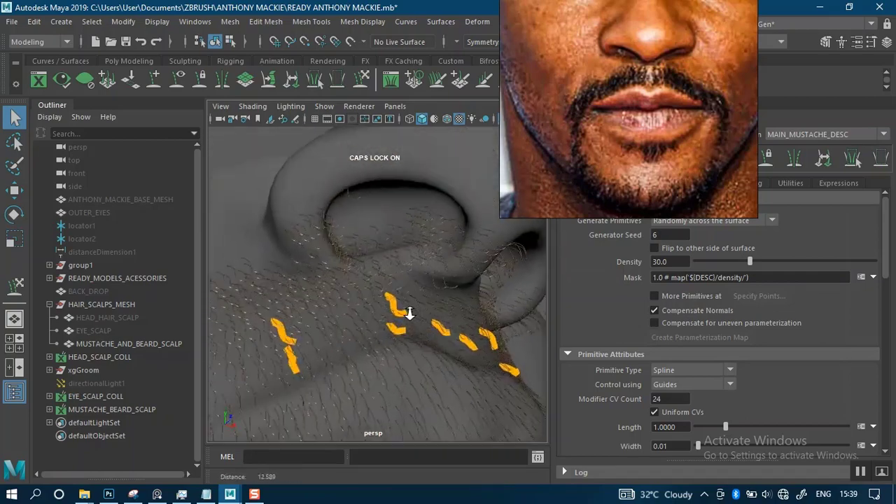
left_click_drag(409, 313, 350, 270, "alt")
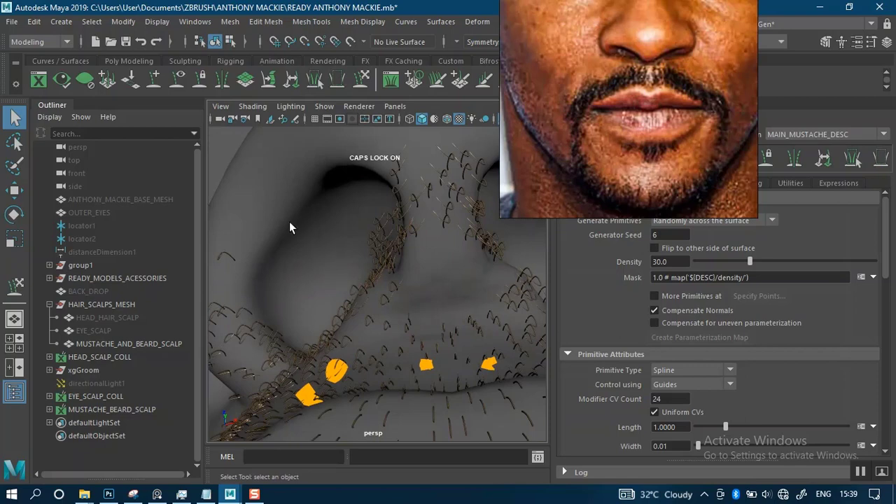
left_click(153, 80)
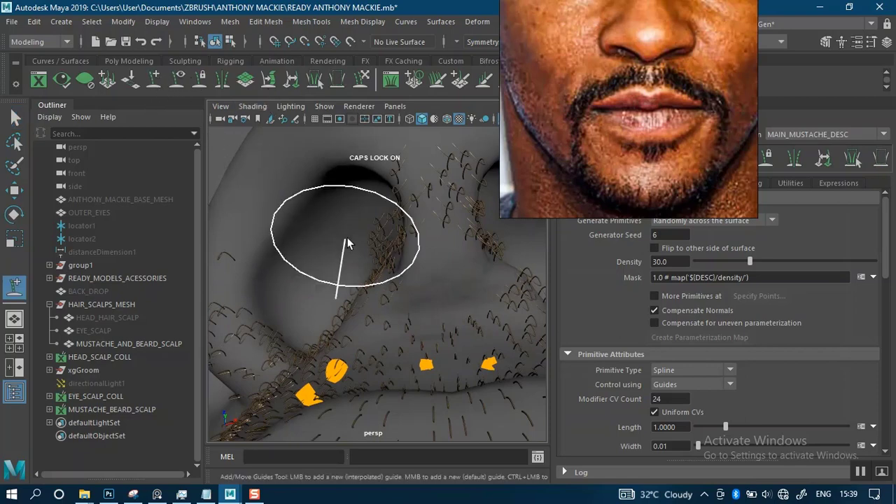
left_click(324, 274)
Step: Rotate the new nostril guide to follow the nostril opening and scale it down to about 0.8
right_click_drag(350, 254, 354, 77, "alt")
left_click_drag(378, 256, 398, 315, "alt")
right_click_drag(398, 316, 400, 340, "alt")
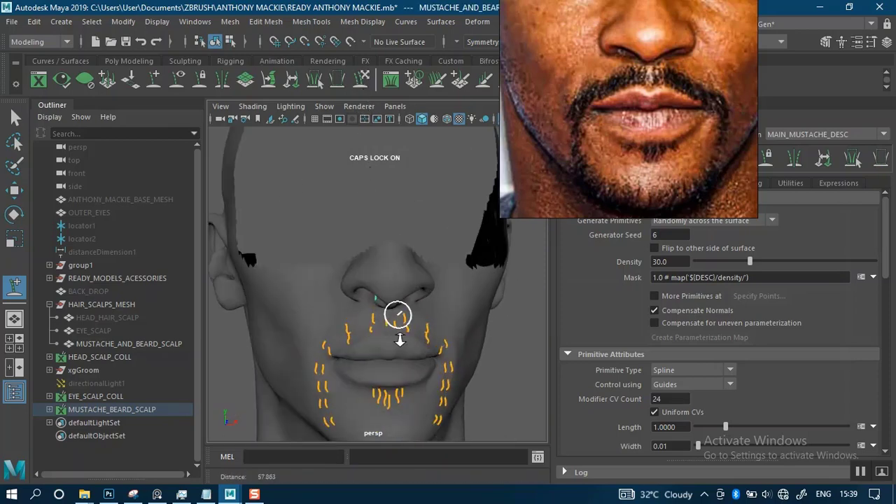
right_click_drag(345, 269, 384, 329, "alt")
left_click_drag(392, 321, 356, 270, "alt")
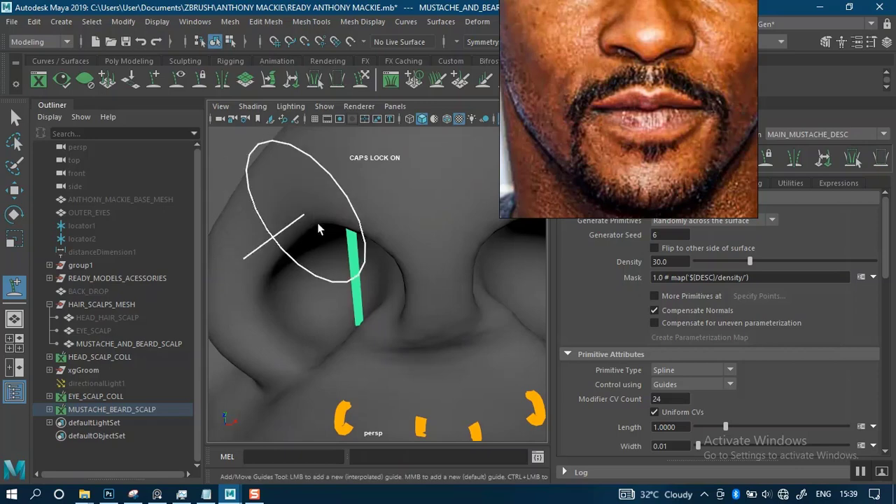
key("e")
left_click_drag(356, 231, 335, 190)
left_click_drag(354, 252, 384, 280, "alt")
key("r")
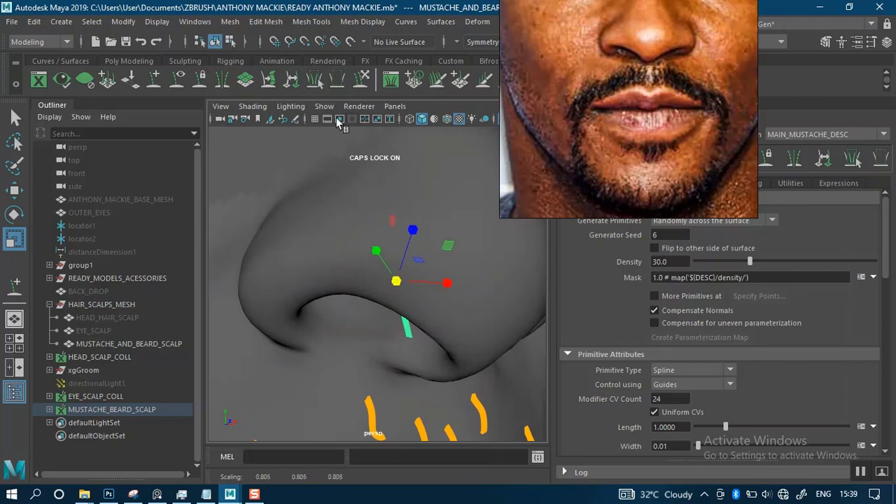
Step: Sculpt the first nostril guide so that its lower tip bends, checking its curve from below and from the front
left_click(363, 82)
mouse_move(376, 262)
left_mouse_down("alt")
mouse_move(370, 233)
mouse_move(379, 235)
left_mouse_up("alt")
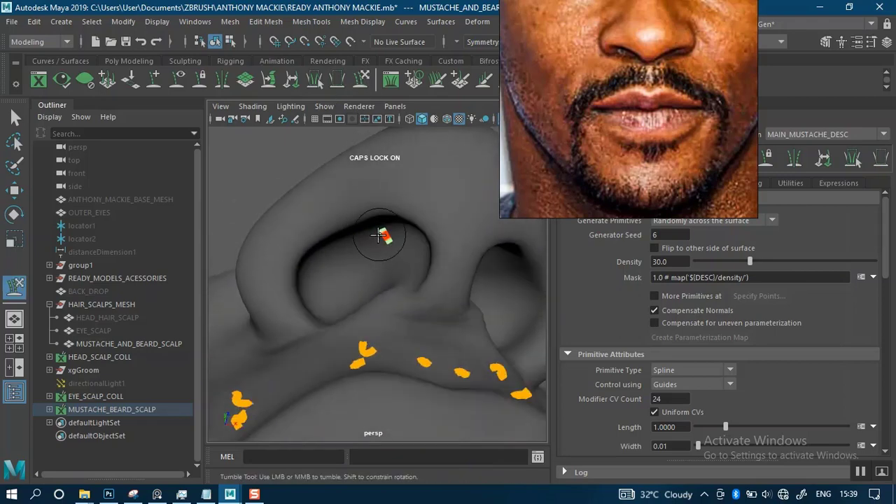
mouse_move(425, 257)
left_mouse_down("alt")
mouse_move(499, 287)
mouse_move(419, 294)
mouse_move(416, 278)
mouse_move(414, 337)
mouse_move(410, 289)
mouse_move(378, 252)
left_mouse_up("alt")
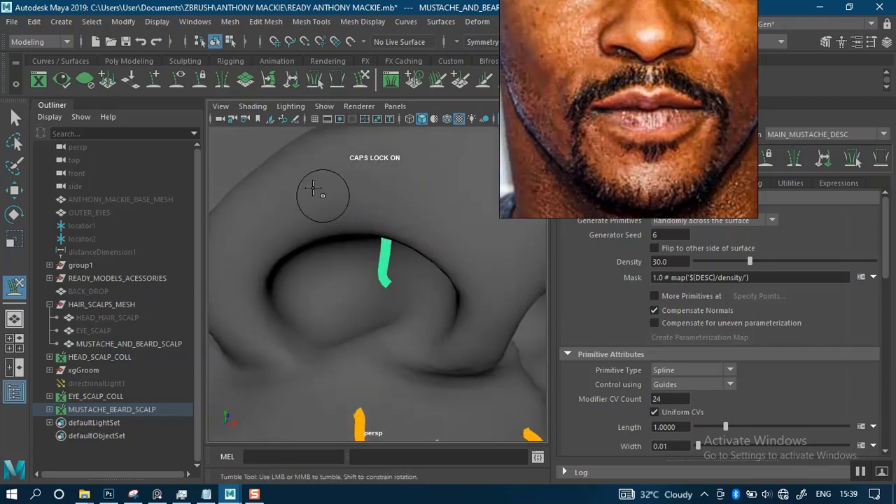
Step: Add a second guide beside the first inside the same nostril and sculpt its lower end into a bend
left_click(156, 81)
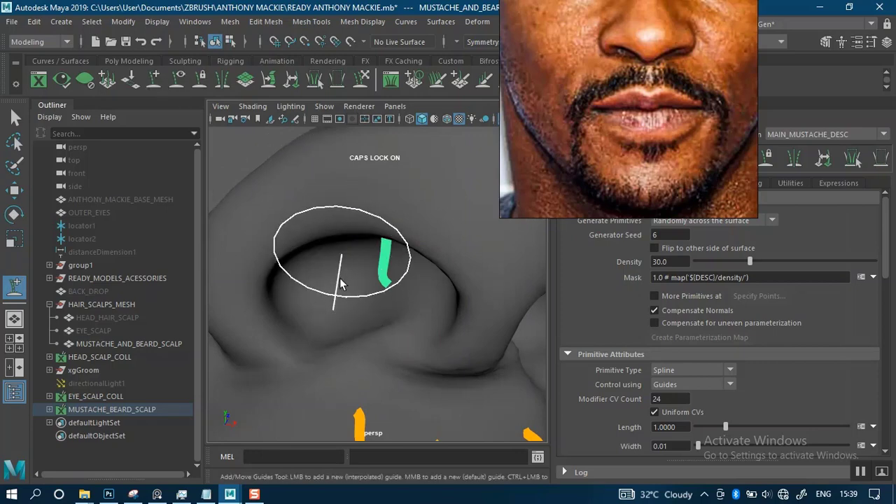
left_click(333, 334)
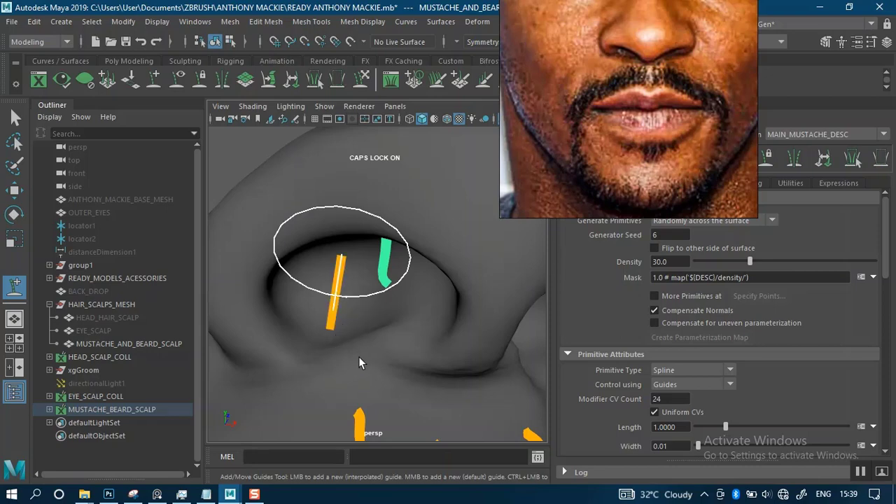
left_click_drag(358, 300, 326, 301, "alt")
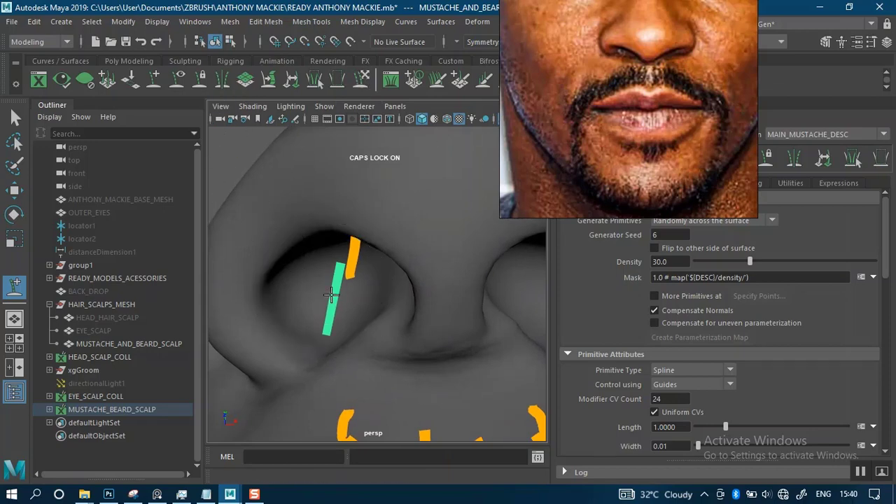
key("y")
mouse_move(336, 296)
left_mouse_down()
mouse_move(308, 296)
mouse_move(330, 329)
mouse_move(324, 314)
mouse_move(314, 319)
mouse_move(348, 283)
mouse_move(326, 334)
mouse_move(324, 320)
mouse_move(343, 310)
mouse_move(433, 314)
mouse_move(475, 293)
mouse_move(432, 292)
mouse_move(386, 208)
left_mouse_up()
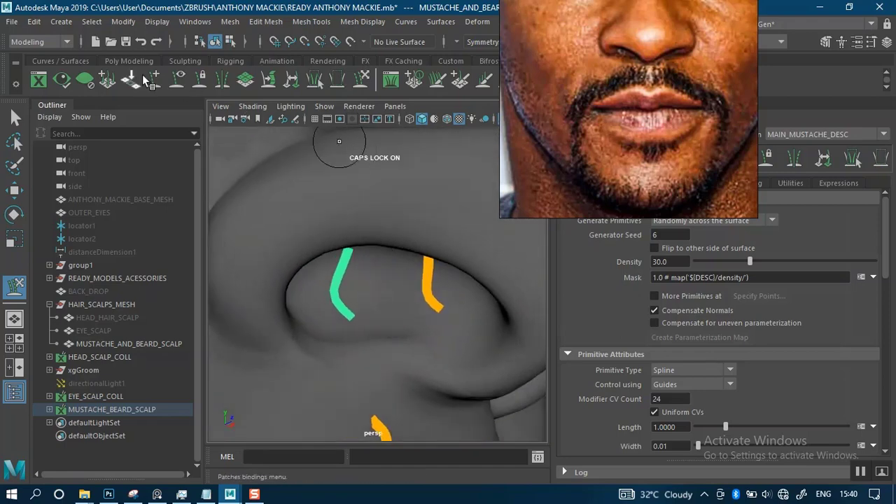
Step: Add and curve a third guide inside the nostril, mirror the nostril guides to the other nostril, and clear the selection
left_click_drag(385, 331, 295, 299, "alt")
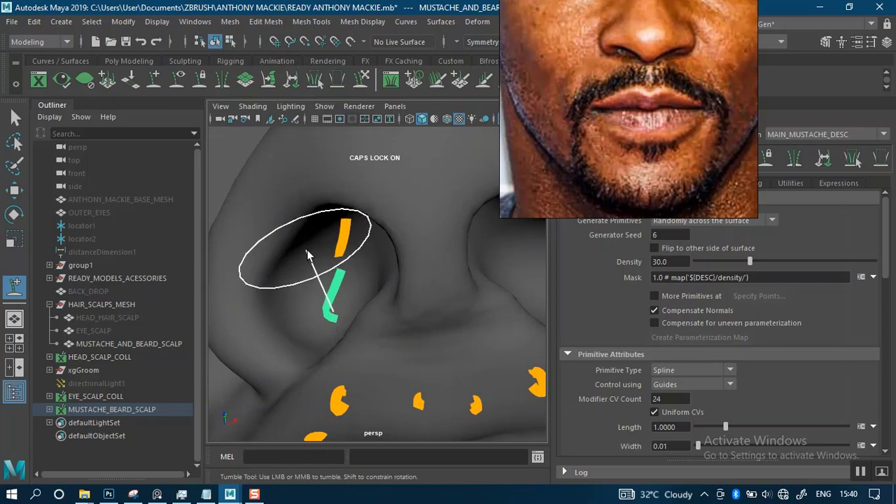
left_click(350, 298)
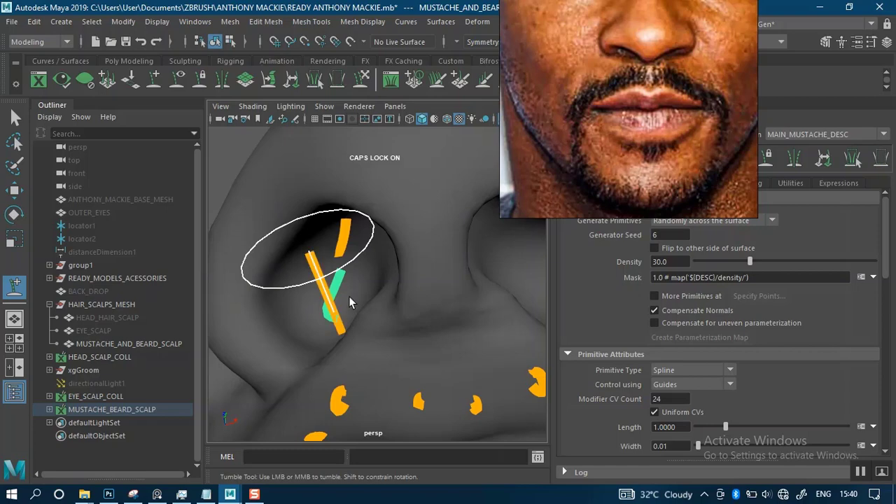
scroll(326, 236, "down", 4)
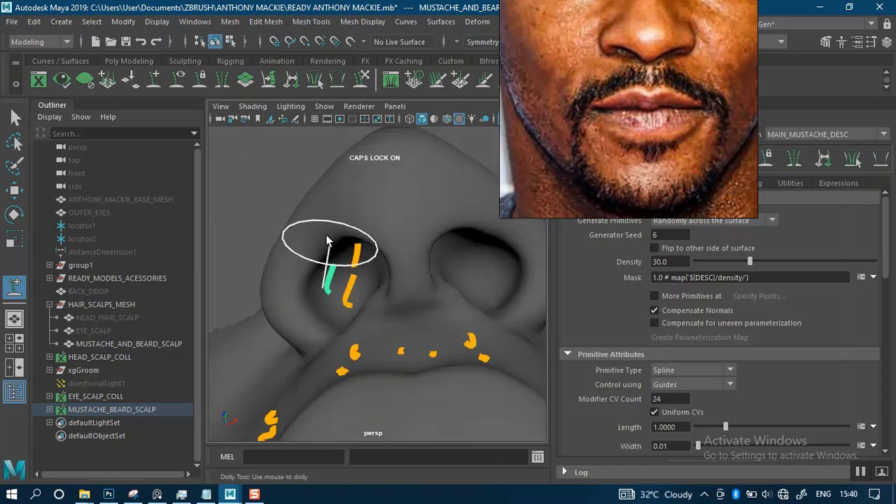
left_click_drag(329, 220, 316, 253, "alt")
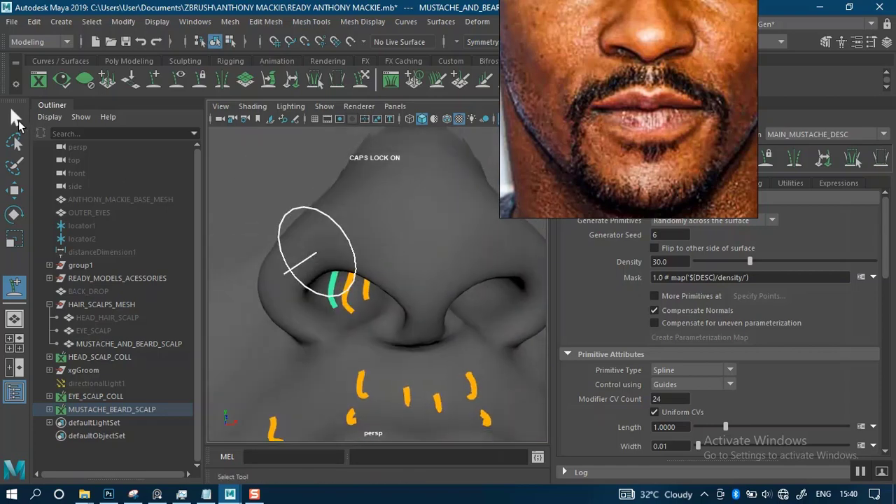
key("q")
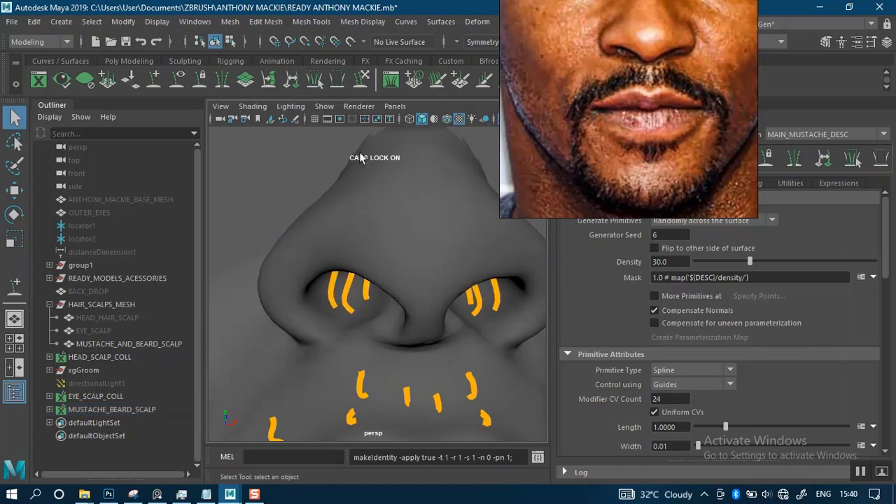
Step: Regenerate the hair preview with the nostril guides, inspect the hair around the nose, and set the density to 50
scroll(427, 322, "down", 5)
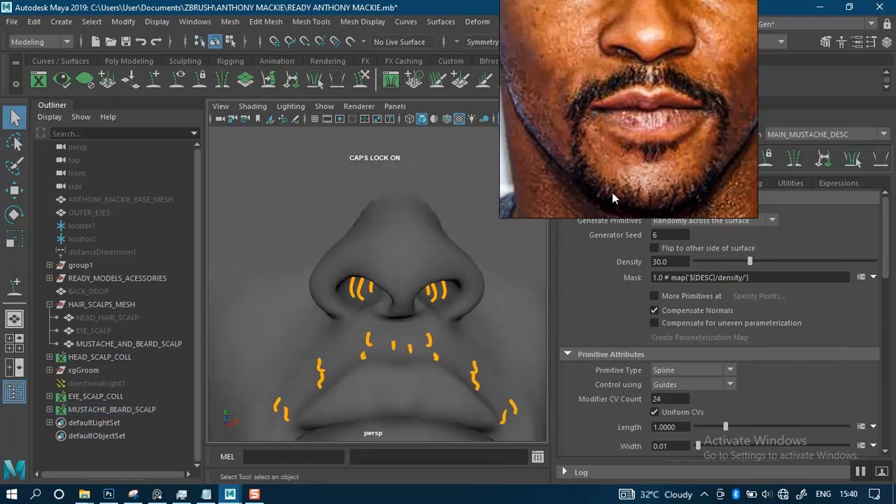
left_click(568, 159)
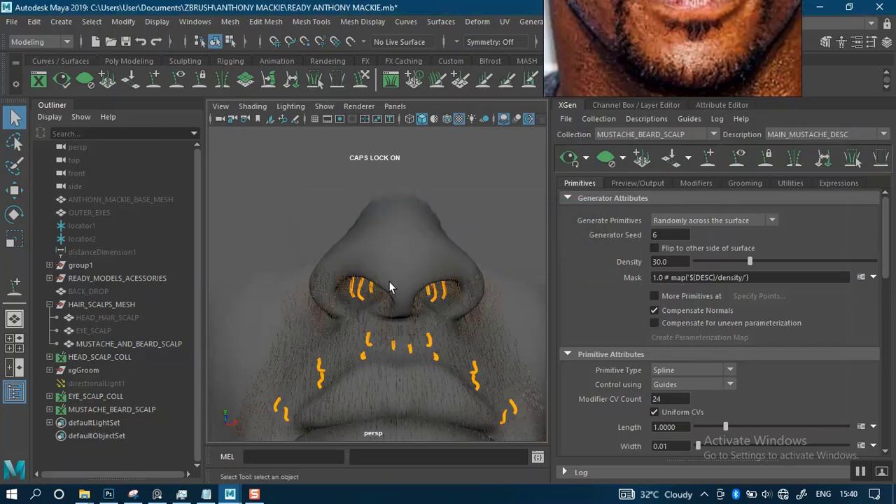
left_click_drag(388, 281, 448, 305, "alt")
right_click_drag(406, 287, 408, 355, "alt")
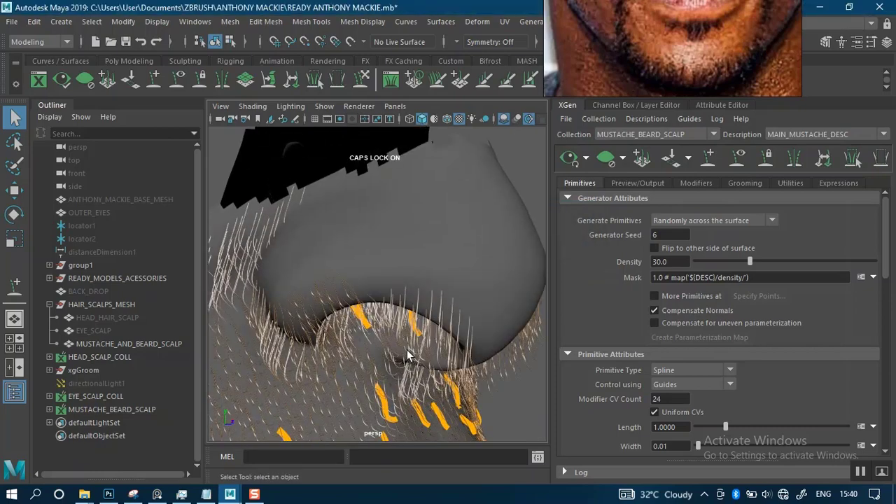
left_click_drag(411, 338, 412, 312, "alt")
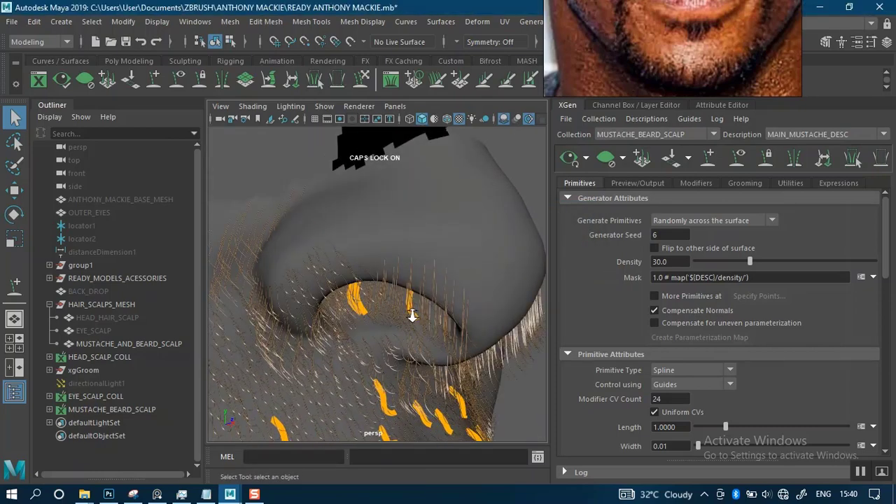
right_click_drag(412, 313, 451, 327, "alt")
left_click_drag(451, 333, 434, 293, "alt")
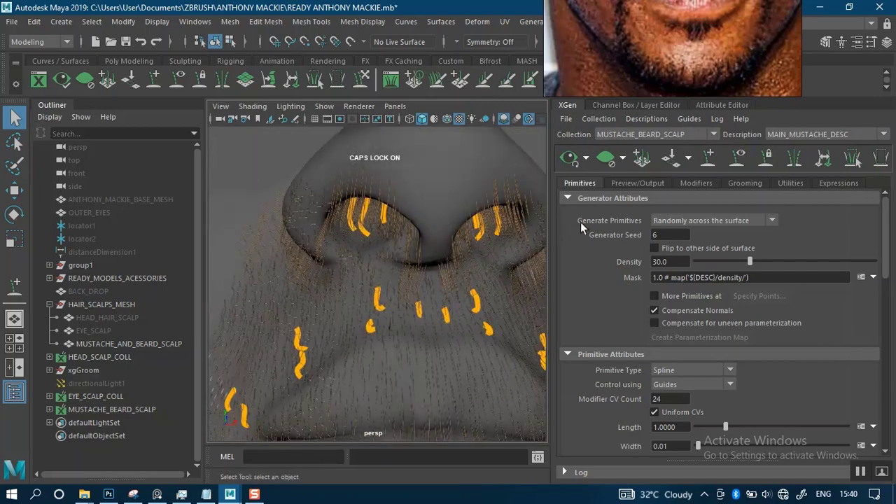
left_click_drag(413, 382, 429, 320, "alt")
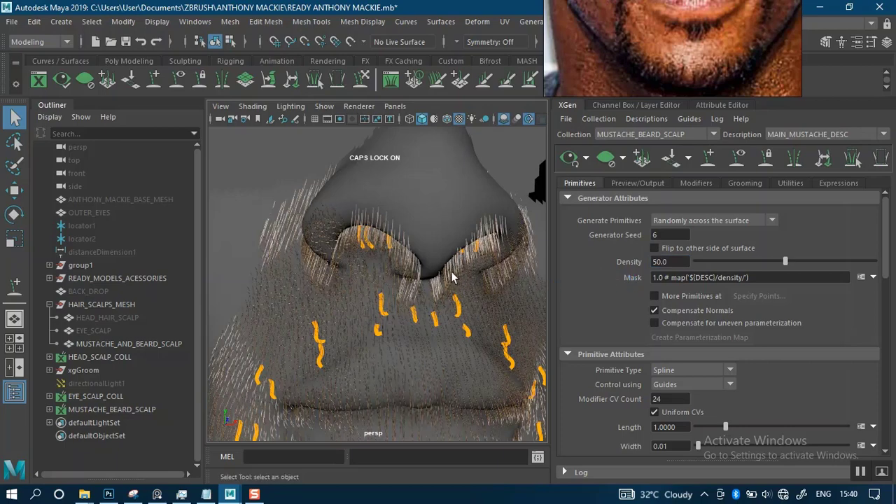
Step: Place the reference photo beside the face and compare the denser mustache and beard hair with it from several angles
left_click_drag(643, 81, 290, 294)
left_click_drag(331, 272, 175, 264)
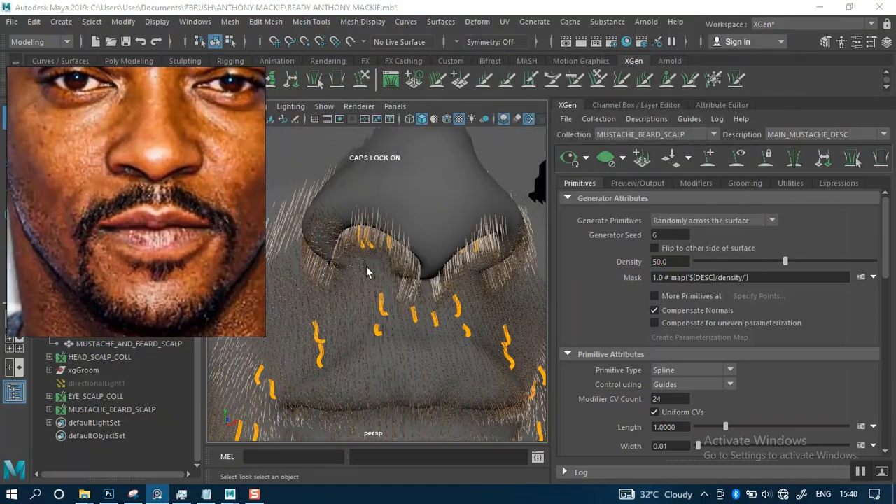
right_click_drag(423, 333, 393, 233, "alt")
left_click_drag(416, 296, 378, 300, "alt")
right_click_drag(378, 299, 403, 358, "alt")
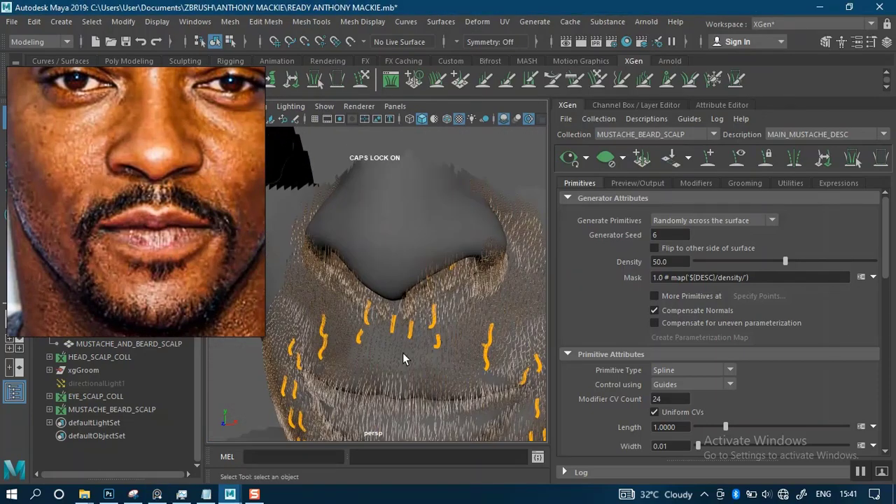
left_click_drag(442, 303, 356, 278, "alt")
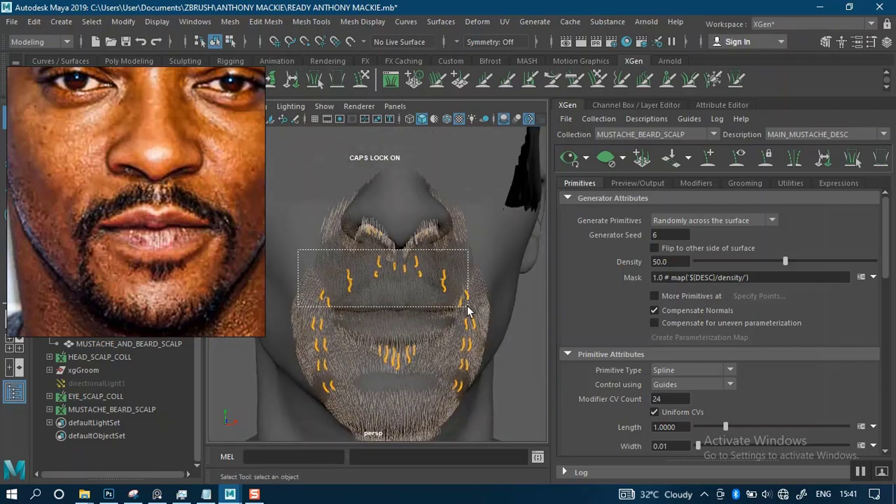
Step: Scale all the upper-lip and mouth-corner guides up to about 1.15, clear the selection, and save the scene
left_click_drag(478, 311, 480, 312)
key("r")
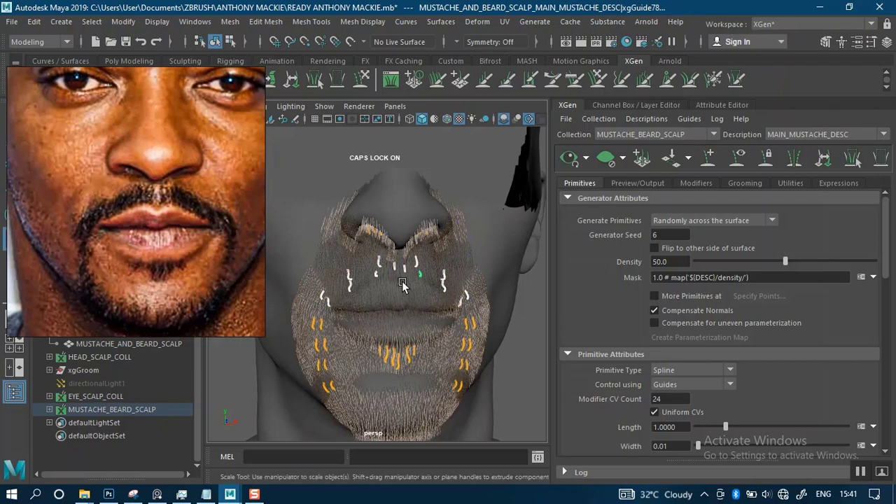
left_click_drag(401, 302, 436, 324, "alt")
scroll(436, 324, "up", 3)
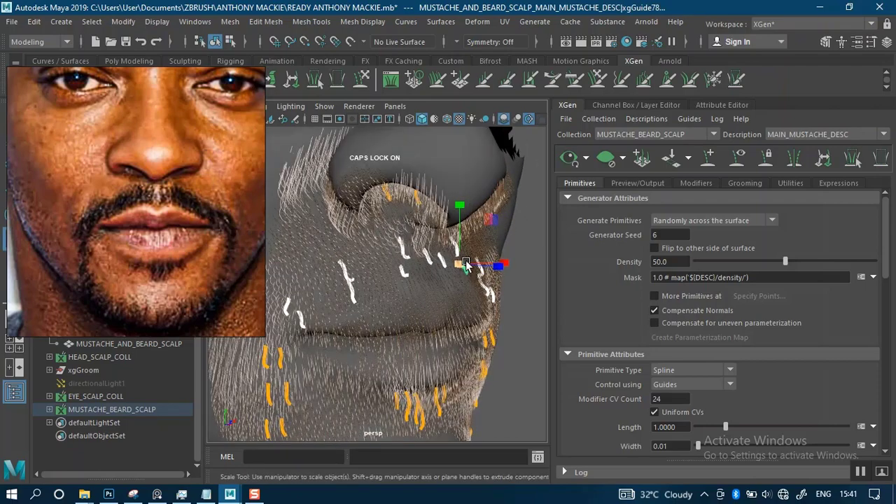
left_click_drag(459, 264, 462, 263)
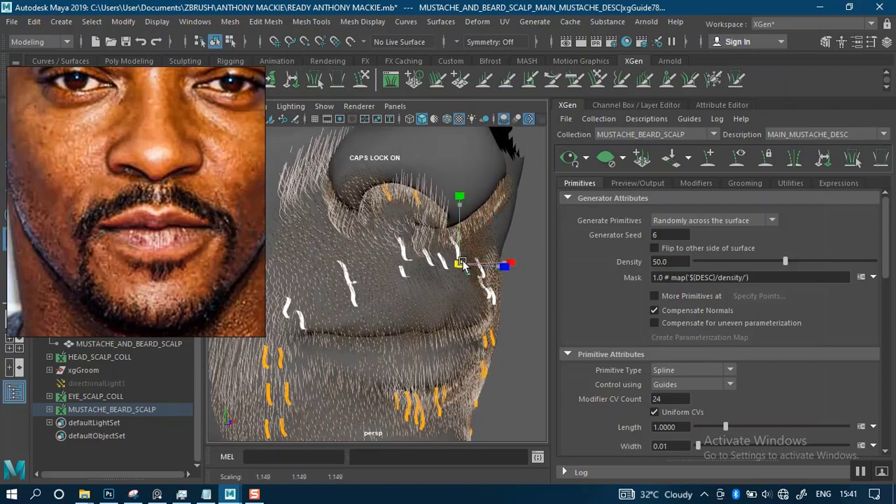
left_click(523, 336)
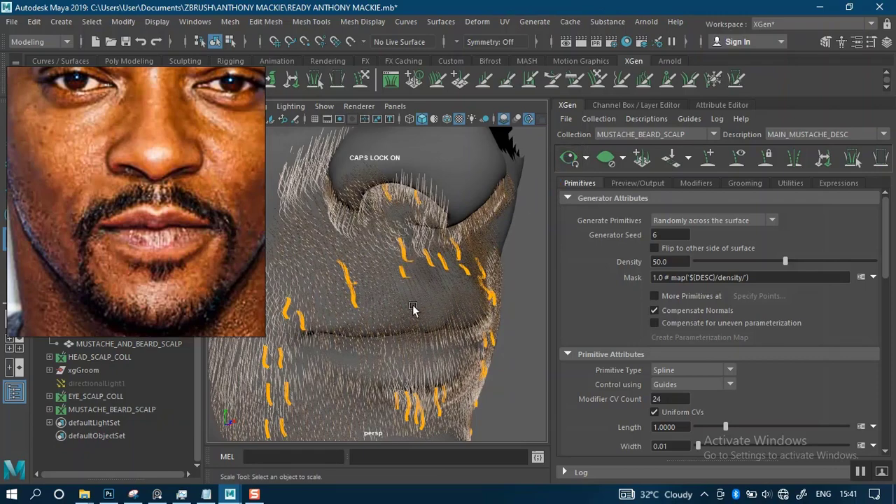
left_click_drag(446, 331, 475, 290, "alt")
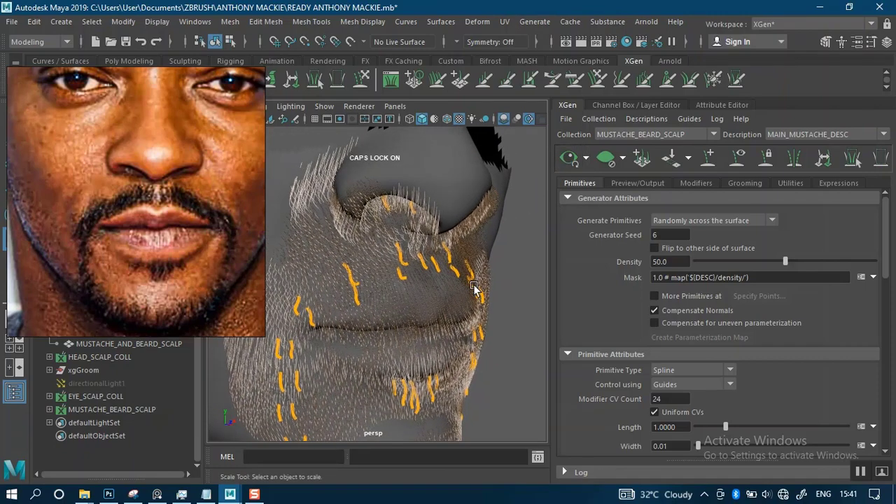
key("ctrl+s")
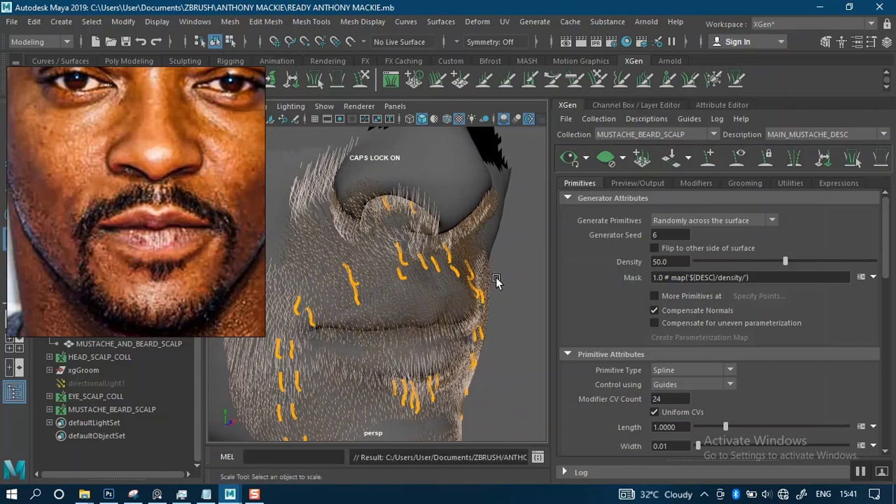
Step: Clear the hair preview and turn off automatic preview updates
left_click(605, 157)
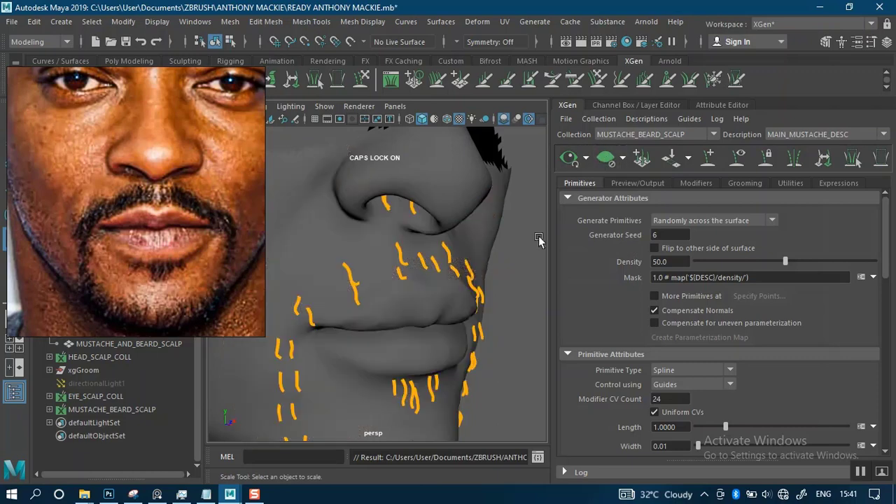
left_click(587, 159)
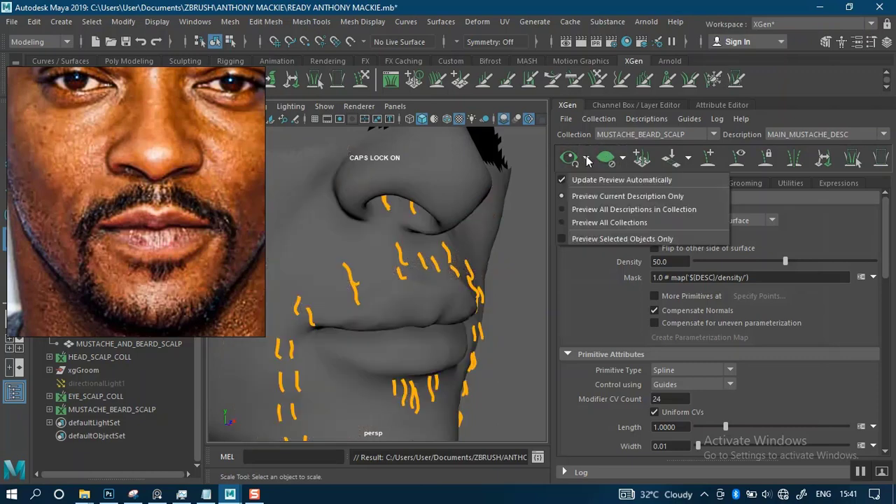
left_click(564, 177)
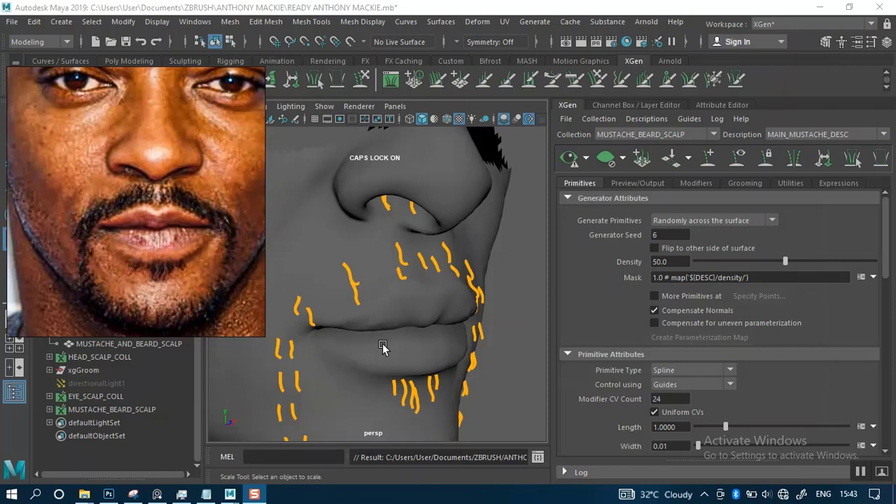
Step: Create a black mask paint map named MUSTACHE_DEN_MASK at resolution 40 for the mustache description
scroll(380, 345, "up", 1)
scroll(380, 345, "up", 1)
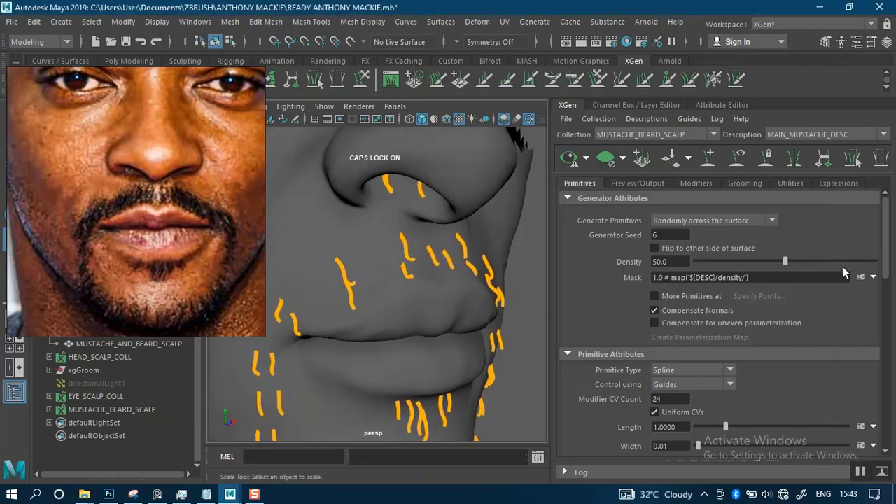
left_click(873, 277)
left_click(838, 294)
left_click_drag(385, 201, 508, 206)
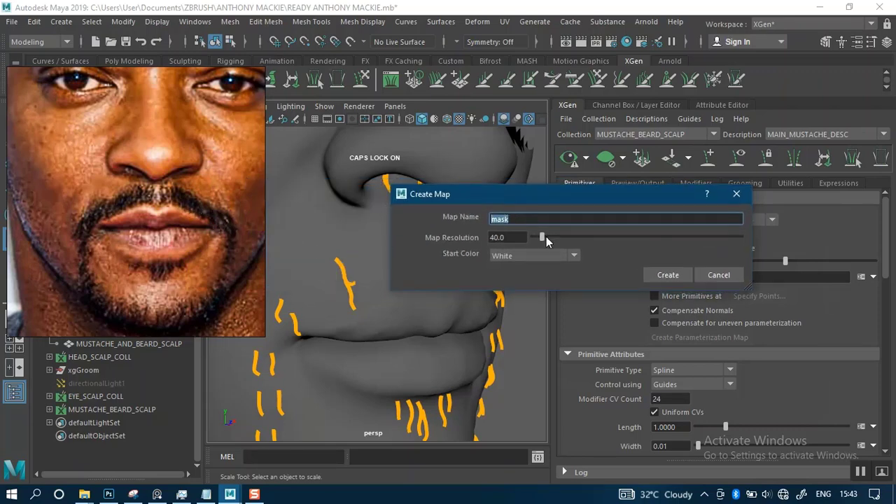
left_click(532, 258)
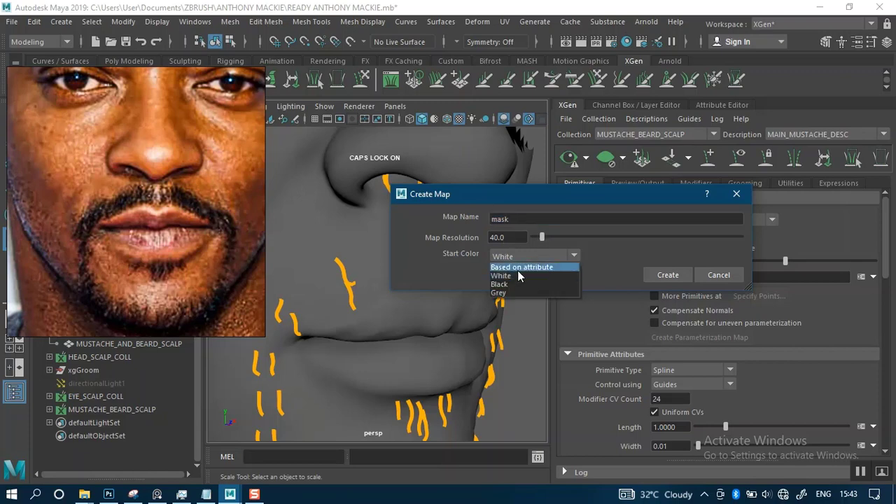
left_click(509, 285)
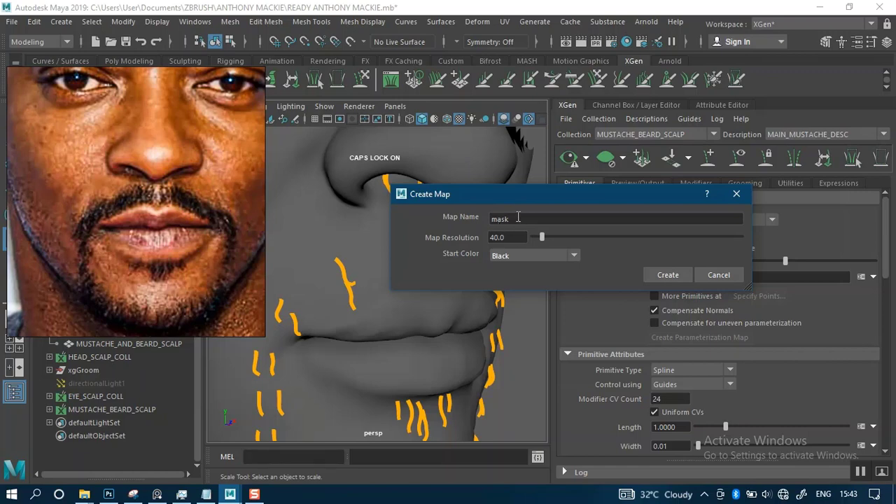
double_click(493, 221)
type("M")
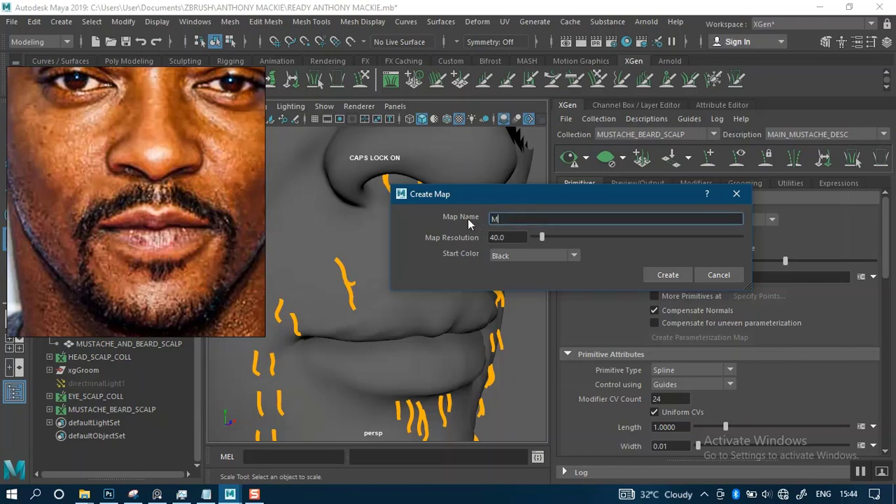
type("USTACHE_DEN_MASK")
left_click(665, 272)
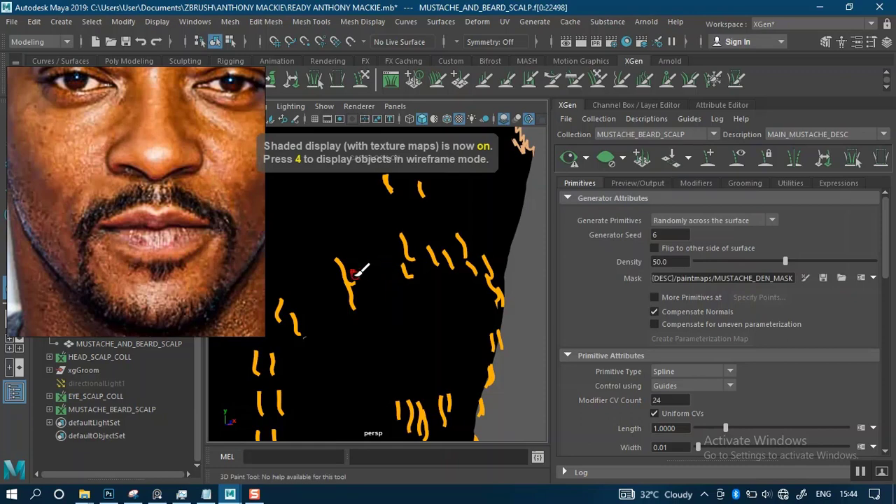
Step: Move the reference photo clear of the tools and set the 3D Paint Tool to white, stroke reflection on, with the solid round brush
mouse_move(148, 272)
left_mouse_down()
mouse_move(688, 210)
mouse_move(754, 215)
mouse_move(746, 217)
left_mouse_up()
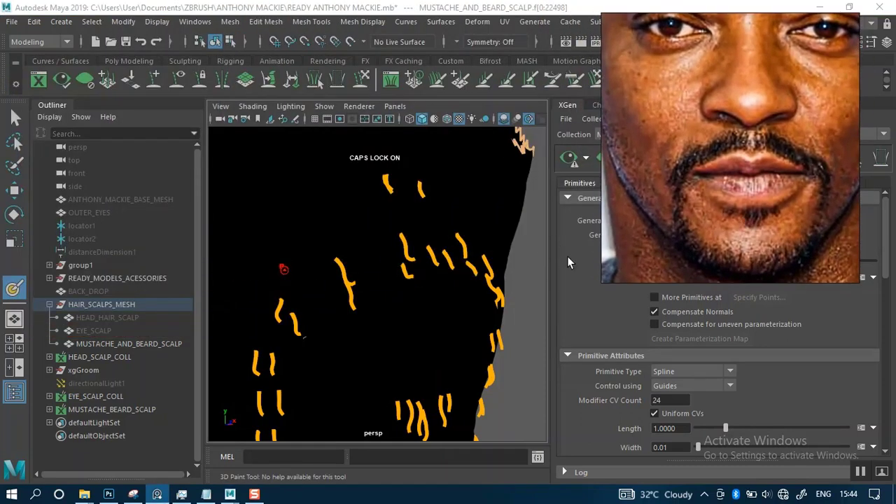
double_click(13, 289)
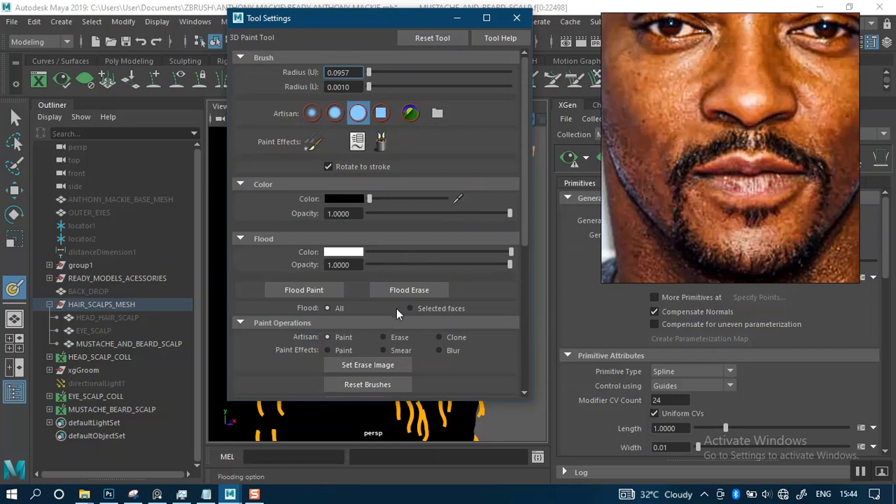
left_click_drag(374, 197, 503, 199)
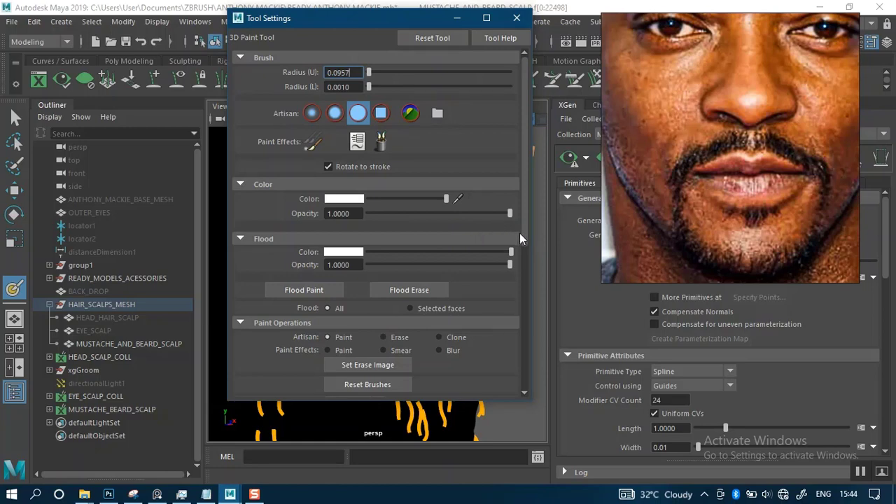
left_click_drag(521, 233, 519, 383)
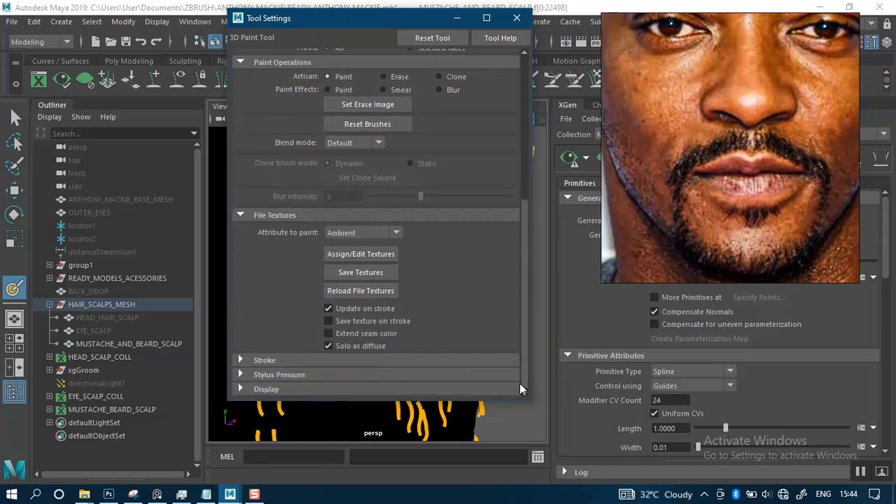
left_click(273, 360)
left_click(335, 383)
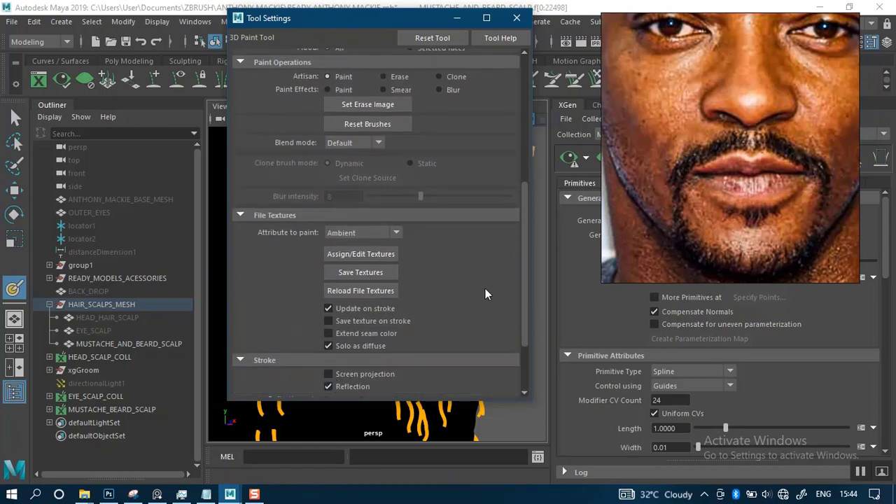
mouse_move(518, 282)
left_mouse_down()
mouse_move(520, 340)
mouse_move(529, 149)
left_mouse_up()
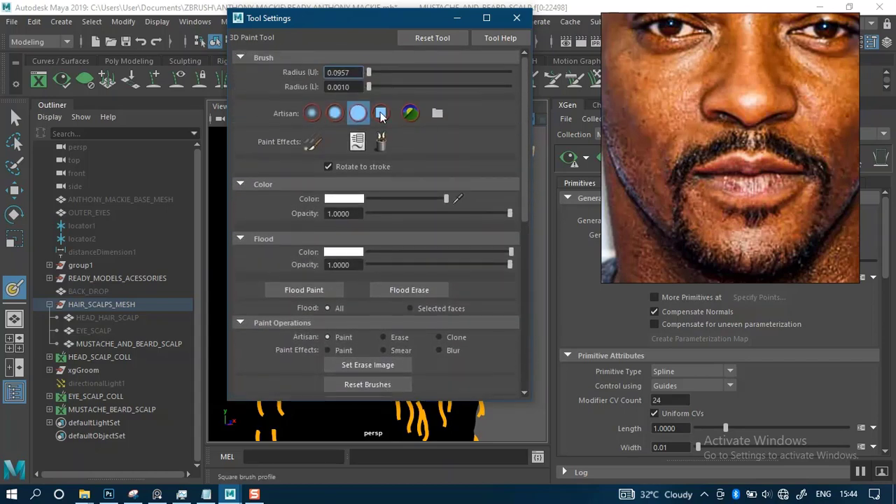
left_click(356, 114)
left_click(456, 19)
Step: Paint mirrored white mask strokes below the nose, from the upper mustache guides in toward the centre guides
mouse_move(384, 281)
left_mouse_down("alt")
mouse_move(341, 277)
mouse_move(362, 306)
mouse_move(386, 285)
mouse_move(385, 264)
mouse_move(354, 315)
mouse_move(361, 273)
mouse_move(416, 273)
mouse_move(371, 292)
mouse_move(392, 259)
mouse_move(355, 300)
mouse_move(366, 278)
mouse_move(350, 252)
left_mouse_up("alt")
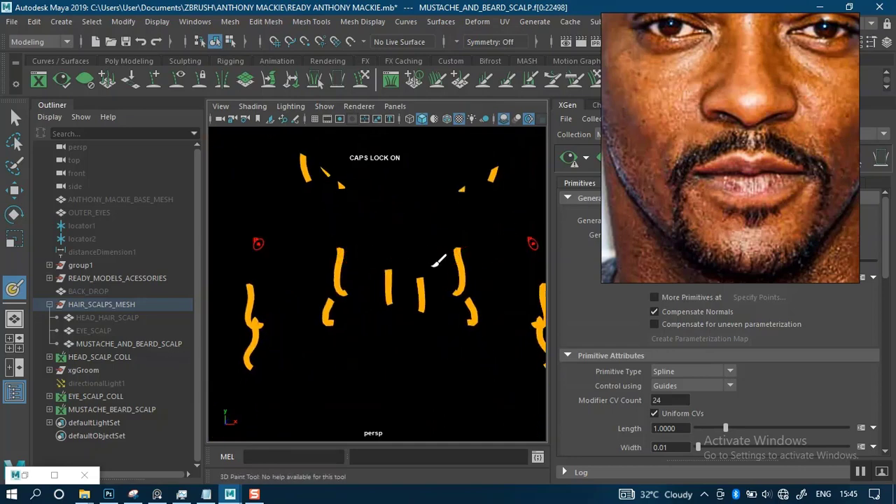
left_click_drag(380, 300, 388, 293, "alt")
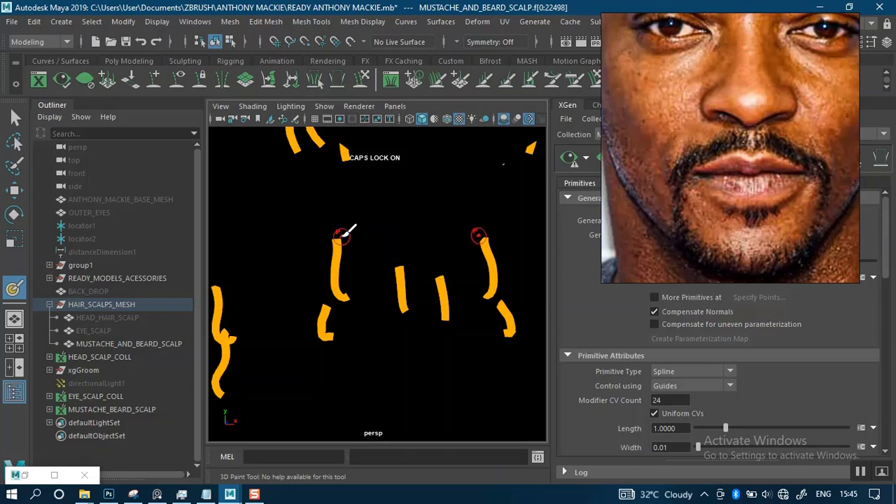
mouse_move(343, 235)
left_mouse_down()
mouse_move(399, 254)
mouse_move(396, 266)
left_mouse_up()
Step: Show the wireframe over the shaded mesh and paint the mustache's lower mask edge from the centre to the mouth corner
scroll(369, 268, "down", 2)
middle_click_drag(369, 261, 392, 204, "alt")
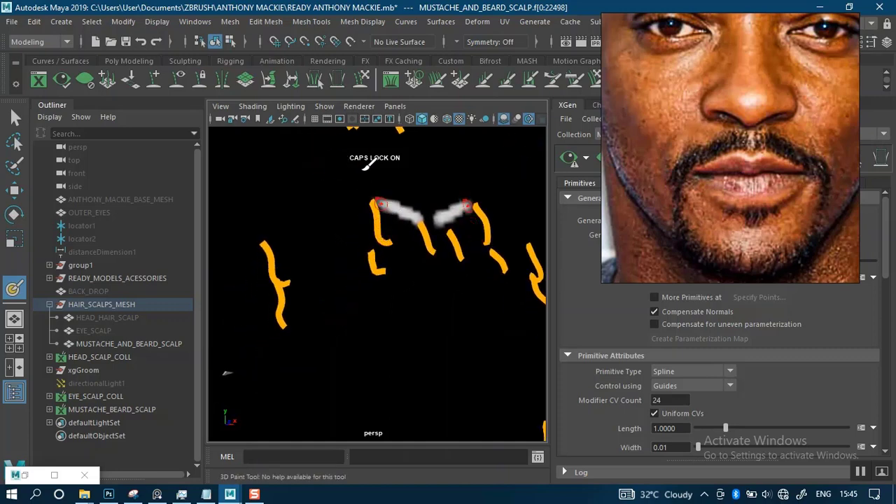
left_click(447, 119)
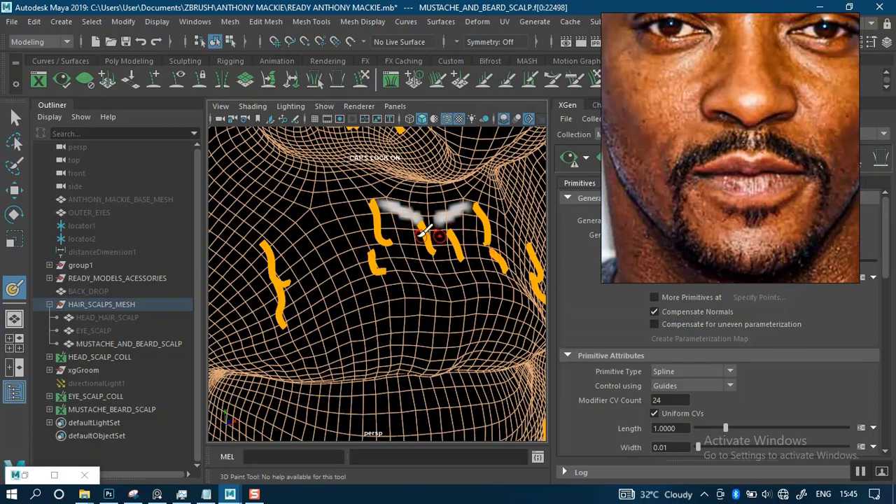
scroll(403, 236, "up", 2)
left_click_drag(402, 238, 371, 231, "alt")
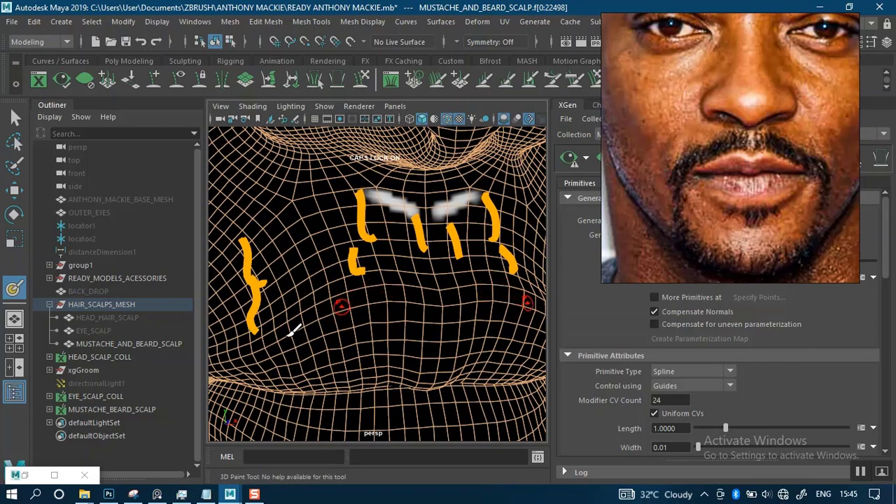
mouse_move(394, 280)
left_mouse_down("alt")
mouse_move(370, 264)
mouse_move(420, 267)
mouse_move(417, 232)
mouse_move(411, 280)
mouse_move(313, 304)
left_mouse_up("alt")
right_click_drag(361, 273, 329, 271, "alt")
left_click_drag(329, 271, 428, 252, "alt")
left_click_drag(430, 253, 296, 289)
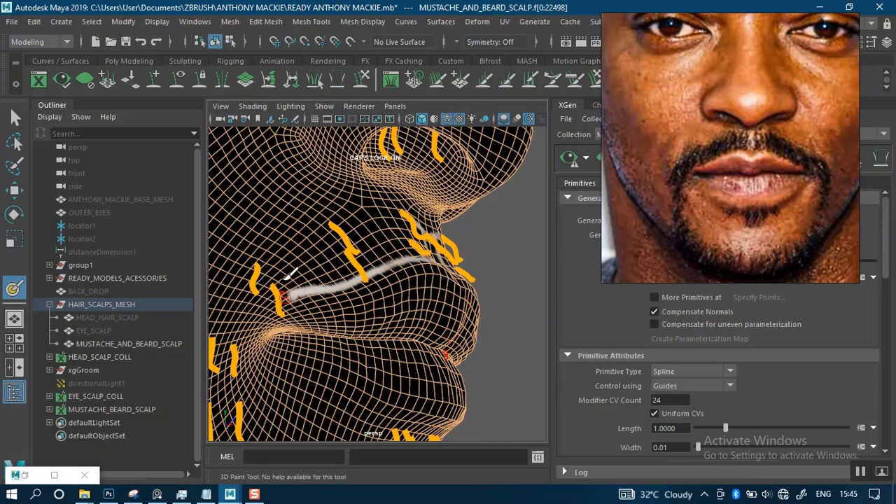
Step: Continue the inner mask edge around the mouth corner and down along the inner guides to the lowest one
middle_click_drag(284, 280, 368, 266, "alt")
mouse_move(368, 267)
left_mouse_down("alt")
mouse_move(332, 265)
mouse_move(301, 287)
mouse_move(284, 326)
mouse_move(302, 334)
left_mouse_up("alt")
scroll(324, 337, "down", 3)
middle_click_drag(302, 335, 312, 252, "alt")
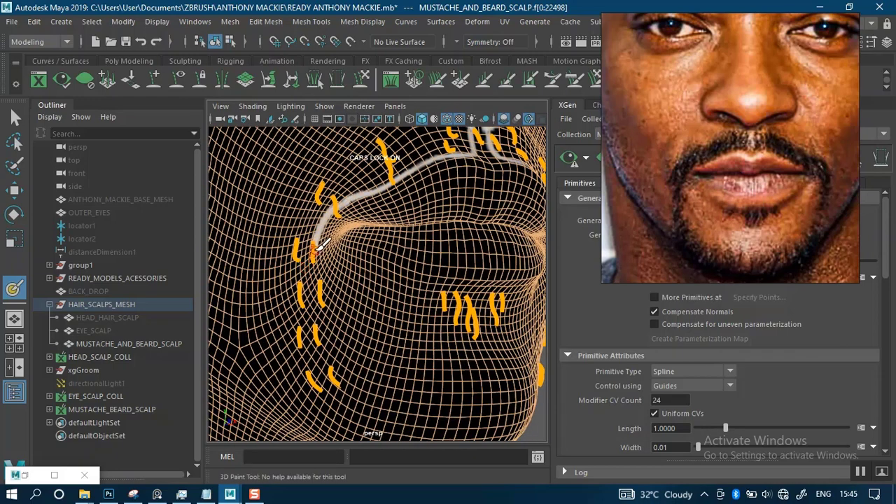
mouse_move(319, 245)
left_mouse_down()
mouse_move(324, 327)
mouse_move(339, 360)
left_mouse_up()
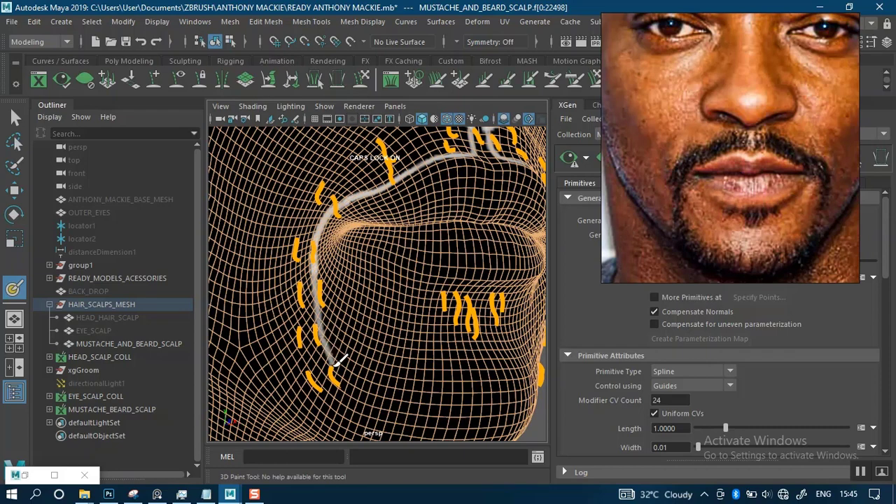
Step: Paint the outer mask edge from the lowest outer guide up past the mouth corner and along the mustache's top to the nose
left_click_drag(330, 330, 371, 358, "alt")
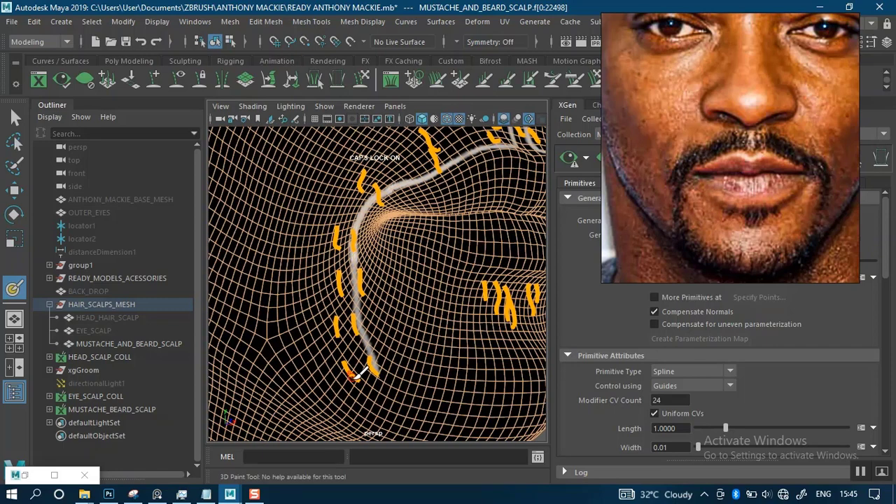
mouse_move(355, 361)
left_mouse_down()
mouse_move(340, 290)
mouse_move(351, 238)
mouse_move(340, 218)
left_mouse_up()
mouse_move(384, 242)
middle_mouse_down("alt")
mouse_move(380, 300)
mouse_move(365, 309)
middle_mouse_up("alt")
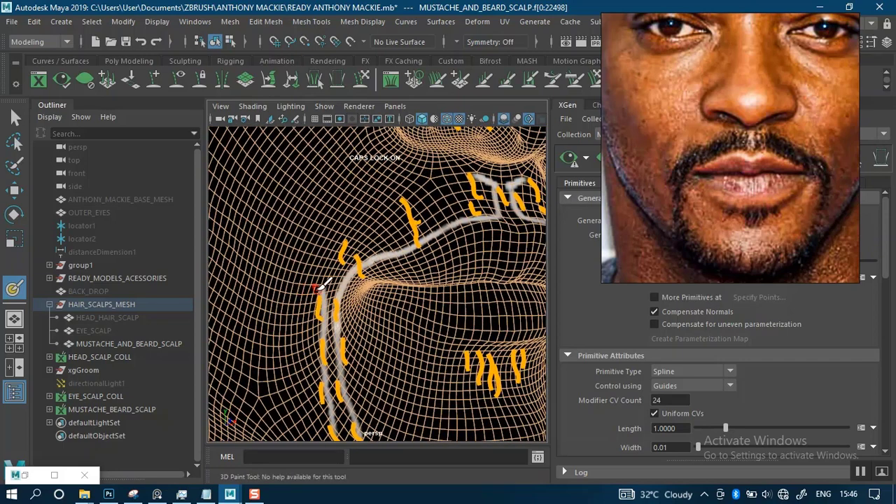
mouse_move(320, 276)
left_mouse_down()
mouse_move(325, 257)
mouse_move(317, 289)
mouse_move(343, 234)
mouse_move(374, 229)
left_mouse_up()
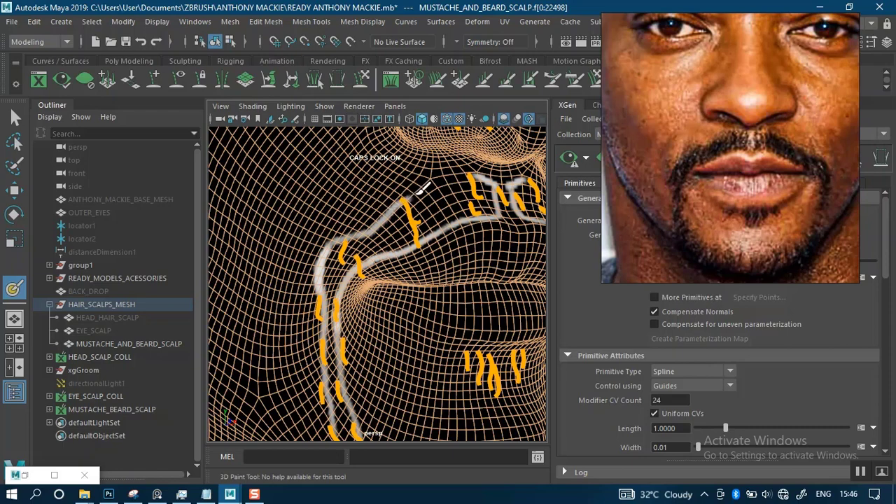
left_click_drag(422, 187, 469, 176)
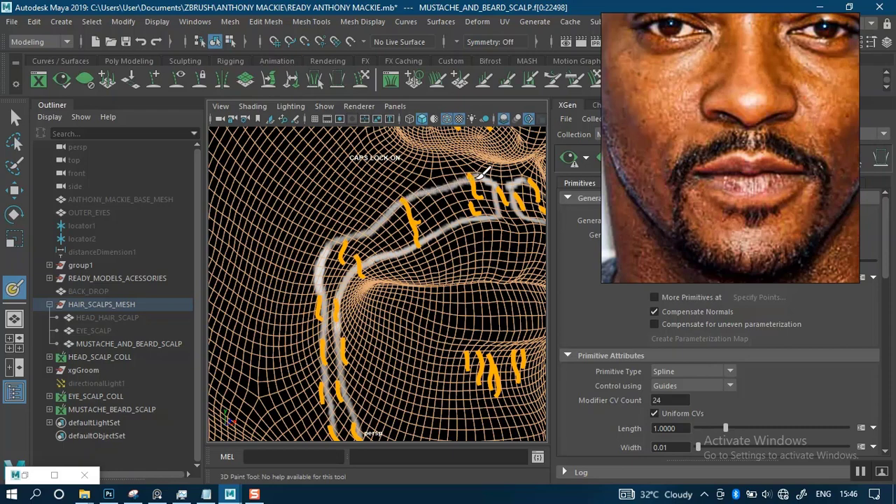
Step: Paint the inside of the nostrils white on the mask around the nostril guides
right_click_drag(488, 235, 424, 175, "alt")
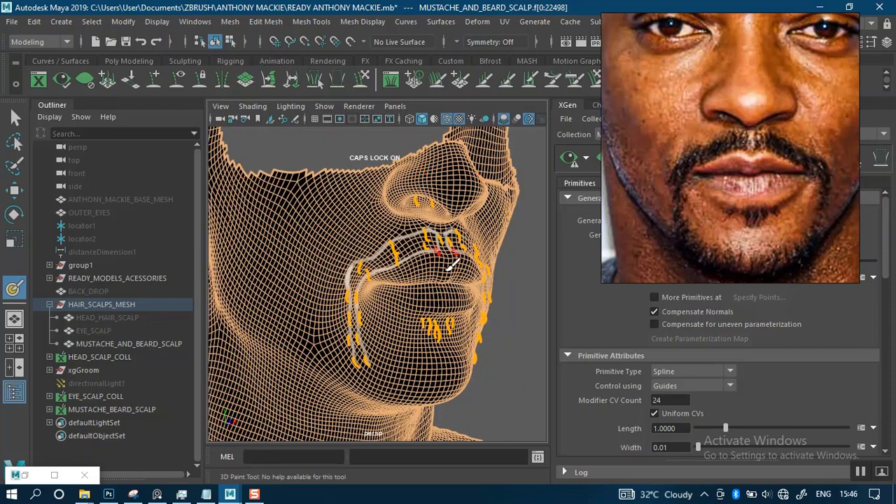
left_click_drag(449, 292, 411, 218, "alt")
middle_click_drag(412, 219, 390, 277, "alt")
right_click_drag(390, 276, 422, 359, "alt")
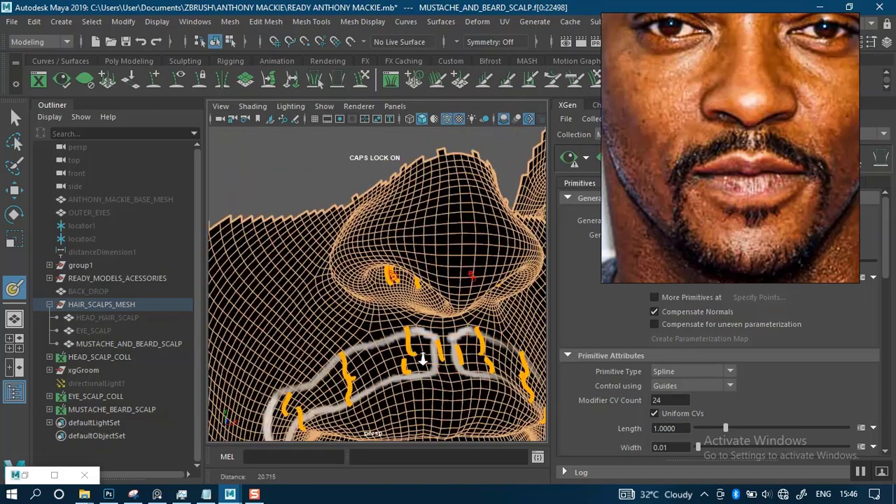
left_click_drag(423, 359, 501, 305, "alt")
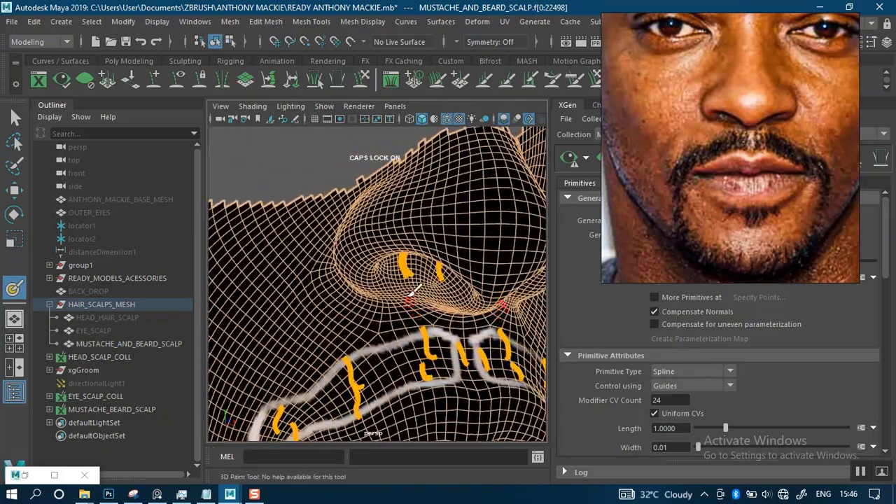
left_click_drag(409, 300, 410, 260, "alt")
right_click_drag(410, 260, 410, 291, "alt")
middle_click_drag(396, 277, 394, 244, "alt")
right_click_drag(394, 244, 410, 266, "alt")
mouse_move(410, 266)
left_mouse_down("alt")
mouse_move(401, 231)
mouse_move(399, 286)
mouse_move(394, 254)
mouse_move(415, 256)
mouse_move(425, 241)
left_mouse_up("alt")
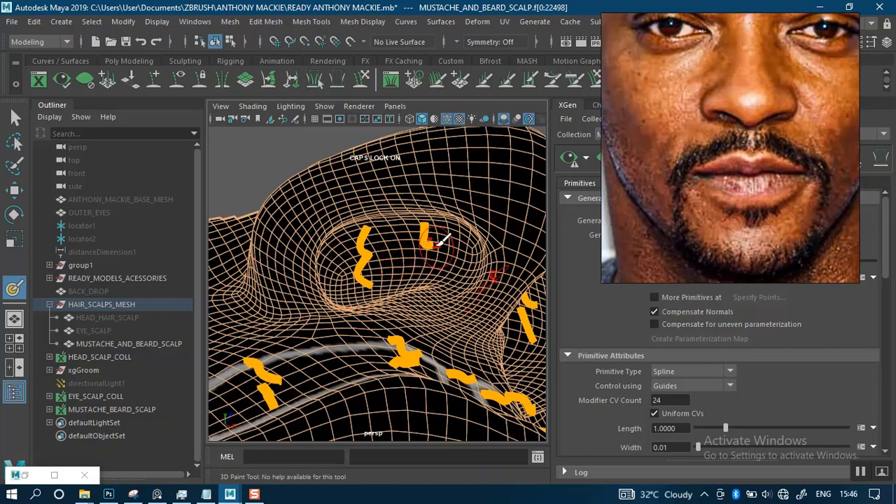
left_click_drag(446, 244, 462, 263, "alt")
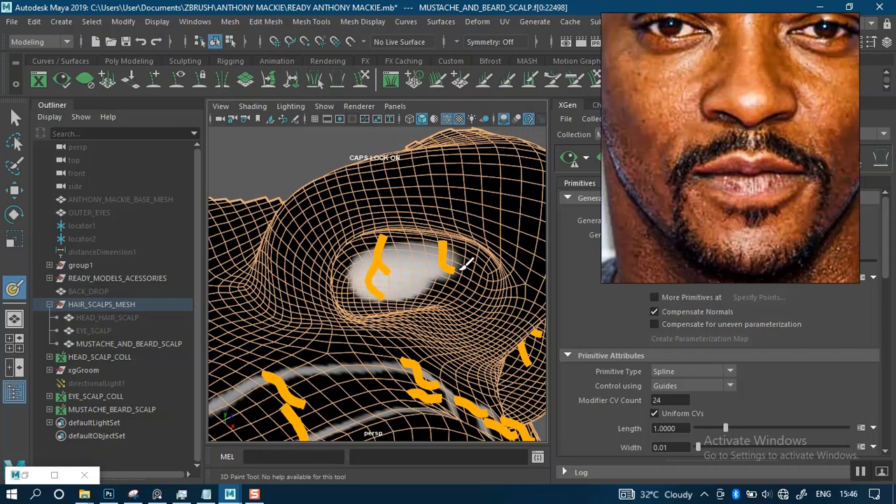
mouse_move(467, 262)
left_mouse_down("alt")
mouse_move(434, 259)
mouse_move(336, 287)
left_mouse_up("alt")
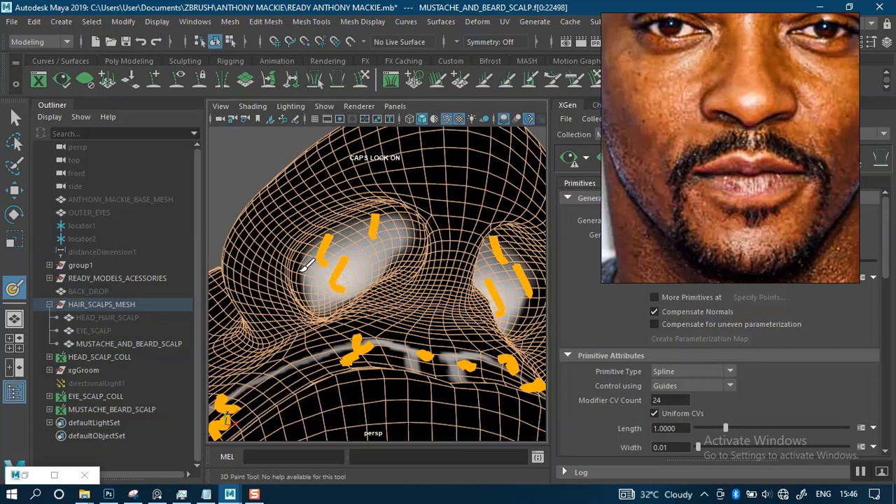
mouse_move(302, 269)
left_mouse_down()
mouse_move(310, 274)
mouse_move(326, 261)
left_mouse_up()
Step: Fill the inside of the mustache outline white on the mask, from the centre to just past the mouth corner
mouse_move(392, 253)
left_mouse_down("alt")
mouse_move(302, 257)
mouse_move(318, 275)
mouse_move(427, 299)
mouse_move(353, 318)
mouse_move(397, 311)
mouse_move(365, 284)
mouse_move(413, 283)
mouse_move(399, 313)
mouse_move(394, 235)
mouse_move(407, 281)
mouse_move(404, 256)
left_mouse_up("alt")
middle_click_drag(404, 255, 407, 206, "alt")
scroll(400, 280, "up", 2)
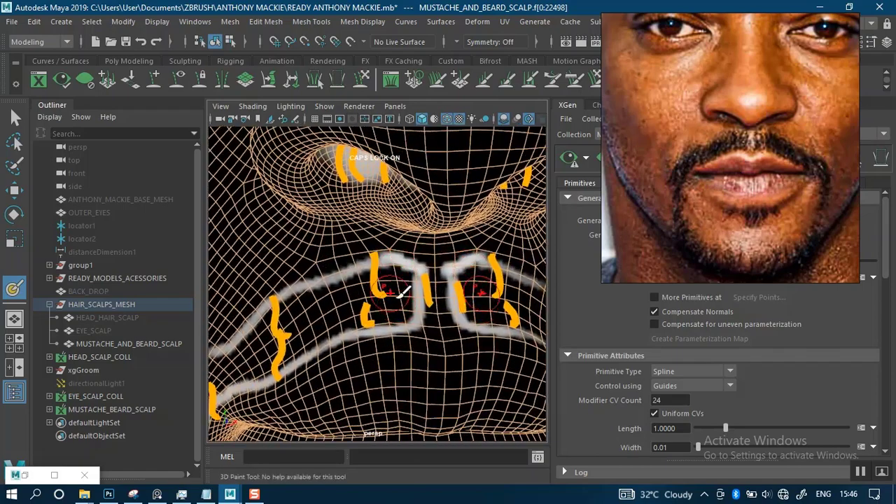
mouse_move(409, 287)
left_mouse_down()
mouse_move(404, 279)
mouse_move(381, 283)
mouse_move(308, 315)
mouse_move(394, 301)
mouse_move(304, 323)
mouse_move(283, 343)
mouse_move(353, 283)
mouse_move(273, 326)
mouse_move(306, 294)
mouse_move(364, 280)
mouse_move(371, 292)
mouse_move(399, 296)
mouse_move(465, 249)
mouse_move(430, 257)
mouse_move(459, 270)
mouse_move(415, 292)
mouse_move(480, 269)
mouse_move(378, 301)
mouse_move(416, 265)
mouse_move(410, 260)
mouse_move(427, 291)
mouse_move(278, 353)
mouse_move(320, 310)
mouse_move(280, 350)
mouse_move(270, 413)
left_mouse_up()
right_click_drag(352, 313, 351, 294, "alt")
middle_click_drag(353, 304, 360, 274, "alt")
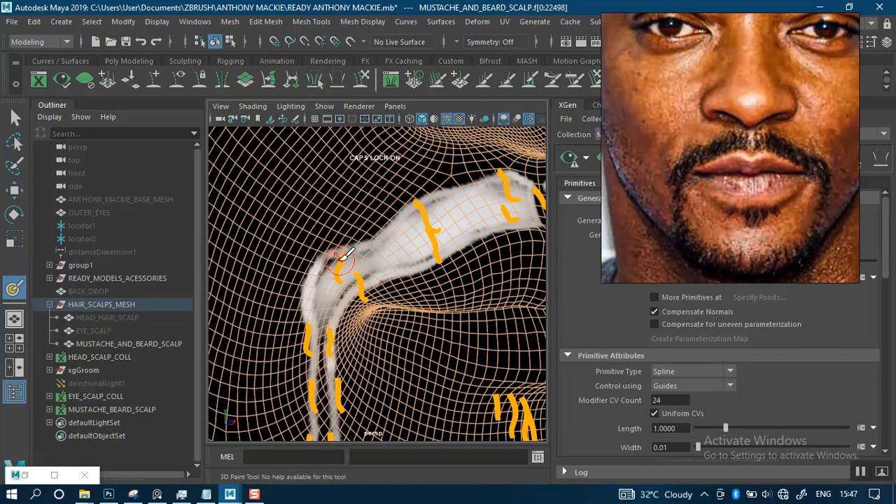
right_click_drag(340, 257, 357, 270, "alt")
mouse_move(321, 247)
left_mouse_down()
mouse_move(292, 265)
mouse_move(310, 258)
mouse_move(330, 287)
mouse_move(301, 318)
left_mouse_up()
mouse_move(394, 248)
middle_mouse_down("alt")
mouse_move(371, 244)
mouse_move(337, 279)
mouse_move(394, 267)
mouse_move(466, 171)
middle_mouse_up("alt")
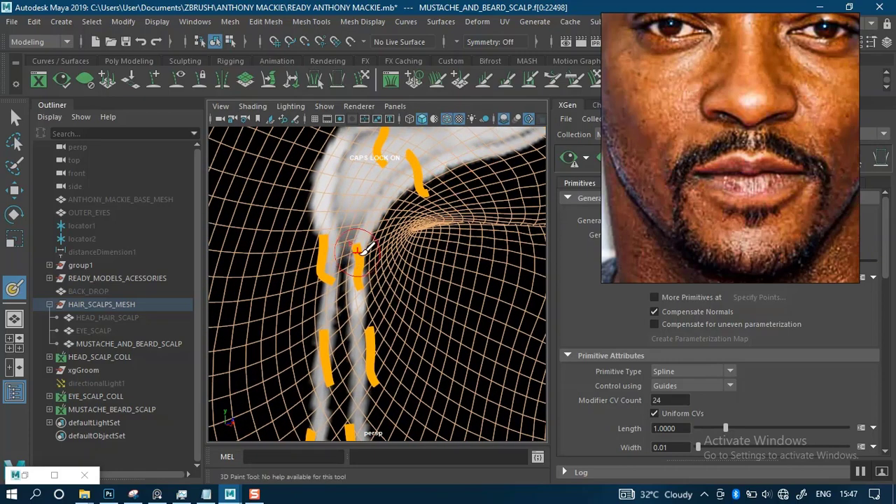
Step: Fill the narrow mask strip below the mouth corner white between its two edges, down to the lowest beard guides
scroll(358, 250, "down", 1)
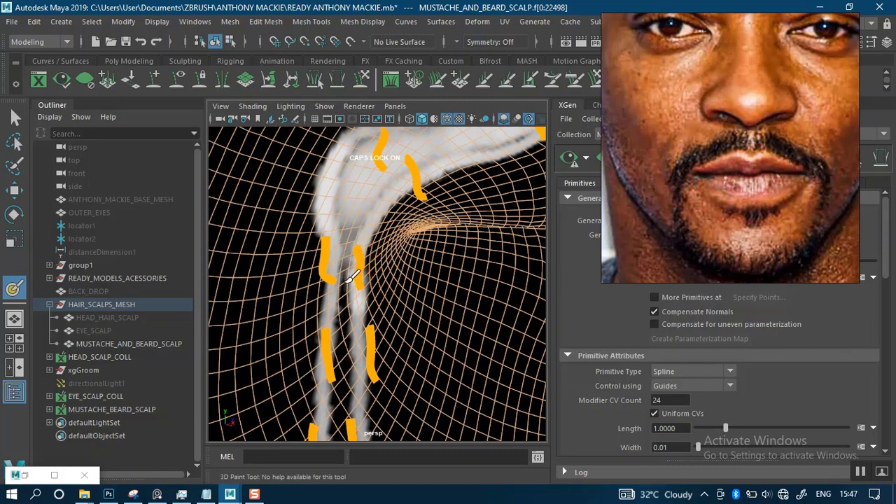
mouse_move(346, 301)
left_mouse_down()
mouse_move(344, 356)
mouse_move(352, 326)
left_mouse_up()
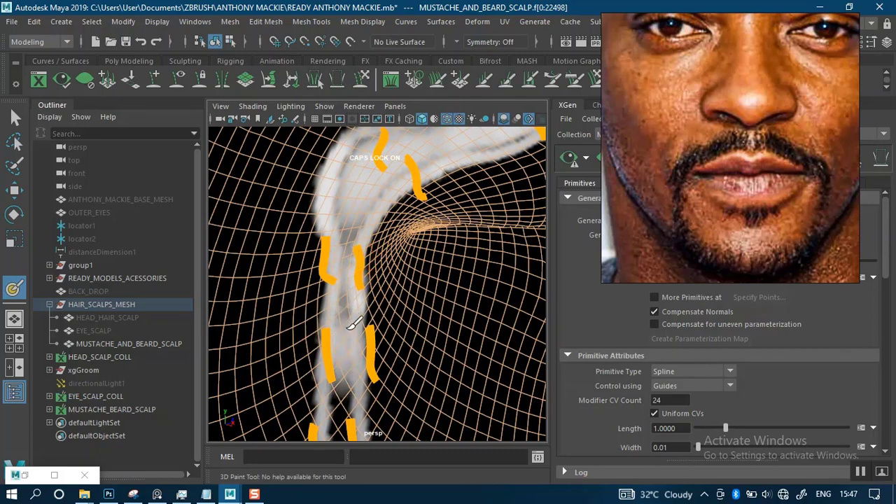
mouse_move(352, 326)
middle_mouse_down("alt")
mouse_move(362, 219)
mouse_move(355, 280)
middle_mouse_up("alt")
left_click_drag(340, 296, 356, 405)
middle_click_drag(350, 341, 348, 297, "alt")
mouse_move(348, 308)
left_mouse_down()
mouse_move(363, 323)
mouse_move(364, 361)
mouse_move(346, 367)
mouse_move(372, 365)
left_mouse_up()
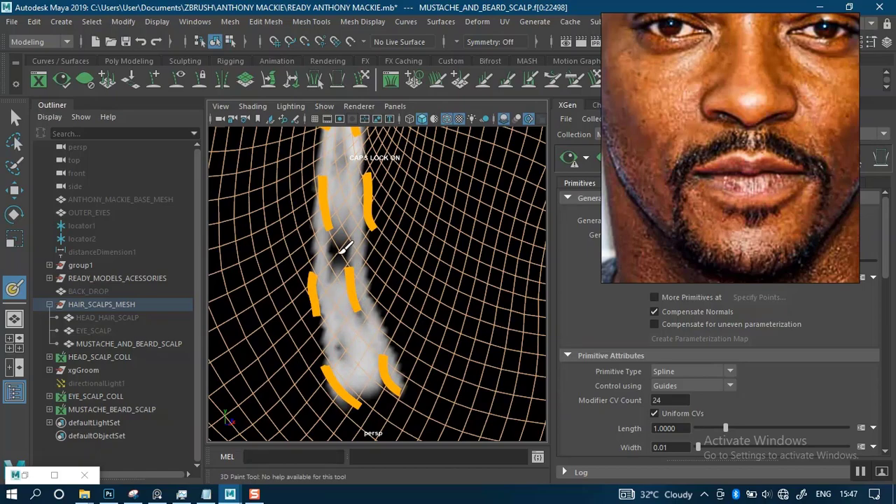
left_click_drag(340, 224, 360, 315)
right_click_drag(365, 313, 350, 230, "alt")
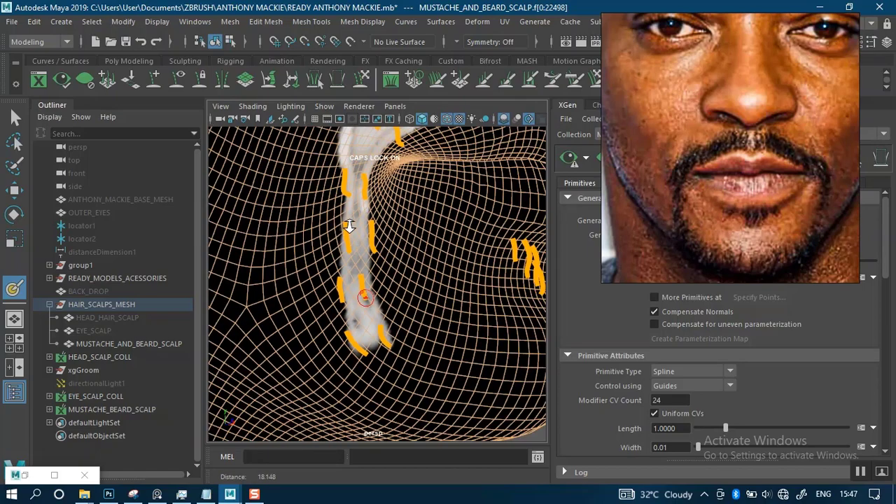
middle_click_drag(350, 231, 347, 337, "alt")
scroll(352, 312, "up", 4)
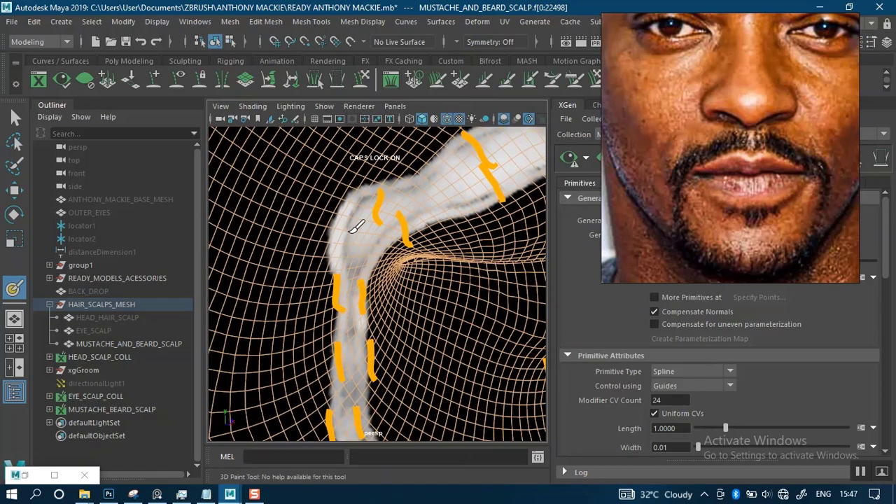
Step: Try to paint the mask across the gap between the two mustache halves under the nose
scroll(435, 240, "down", 5)
mouse_move(462, 202)
left_mouse_down("alt")
mouse_move(389, 218)
mouse_move(397, 241)
left_mouse_up("alt")
scroll(394, 242, "up", 3)
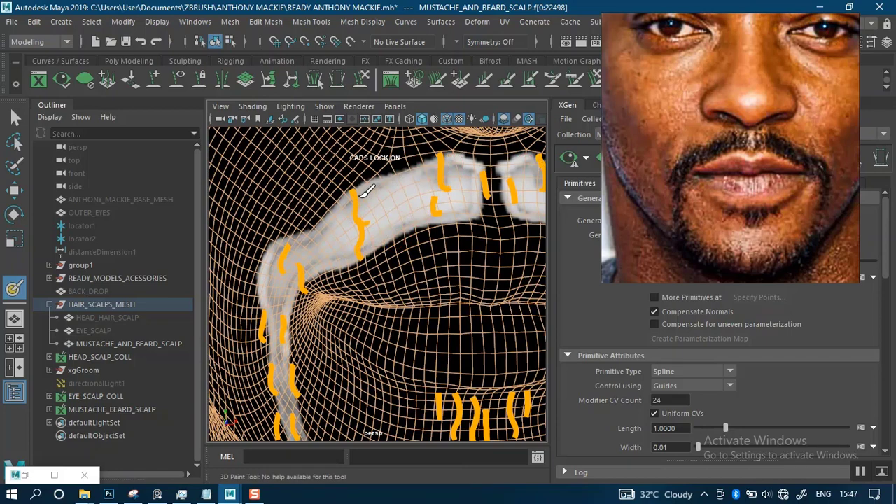
right_click_drag(464, 216, 426, 230, "alt")
left_click_drag(448, 224, 414, 212, "alt")
middle_click_drag(414, 211, 414, 251, "alt")
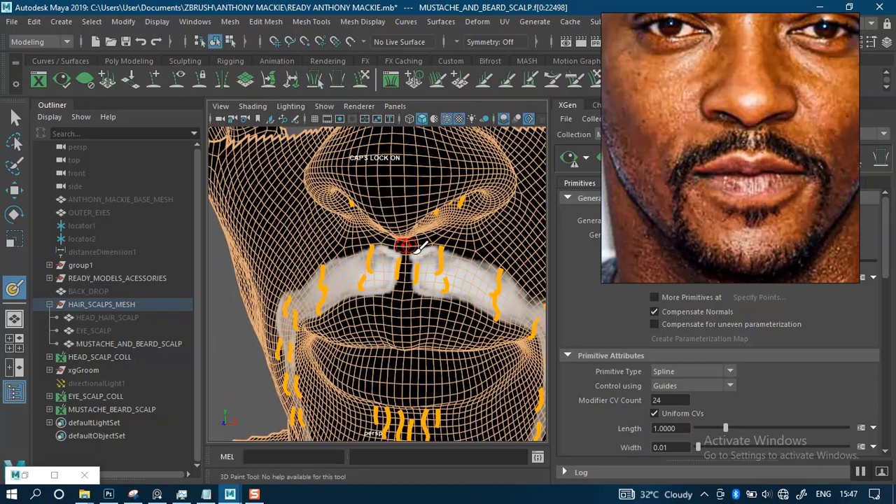
right_click_drag(413, 252, 408, 273, "alt")
middle_click_drag(408, 274, 419, 256, "alt")
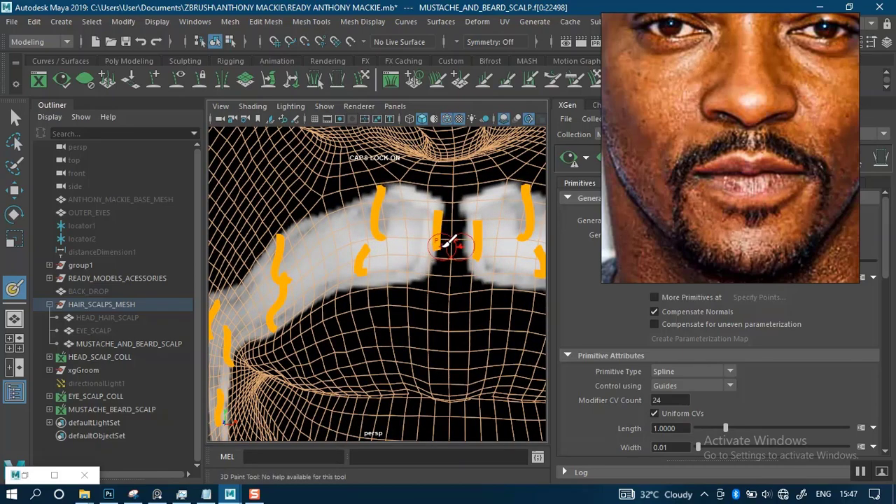
right_click_drag(444, 235, 446, 254, "alt")
mouse_move(448, 234)
left_mouse_down()
mouse_move(466, 208)
mouse_move(458, 279)
mouse_move(454, 267)
left_mouse_up()
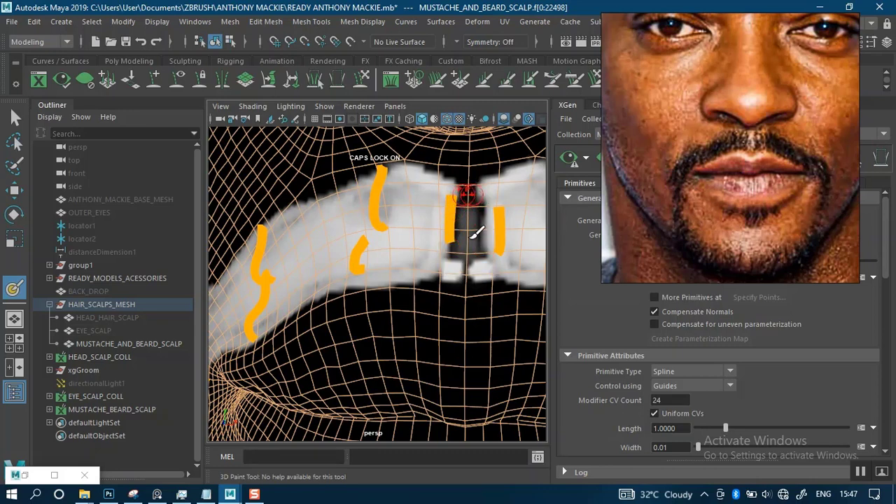
Step: Undo the mask strokes painted in the gap at the mustache's centre
key("ctrl+z")
key("ctrl+z")
key("ctrl+z")
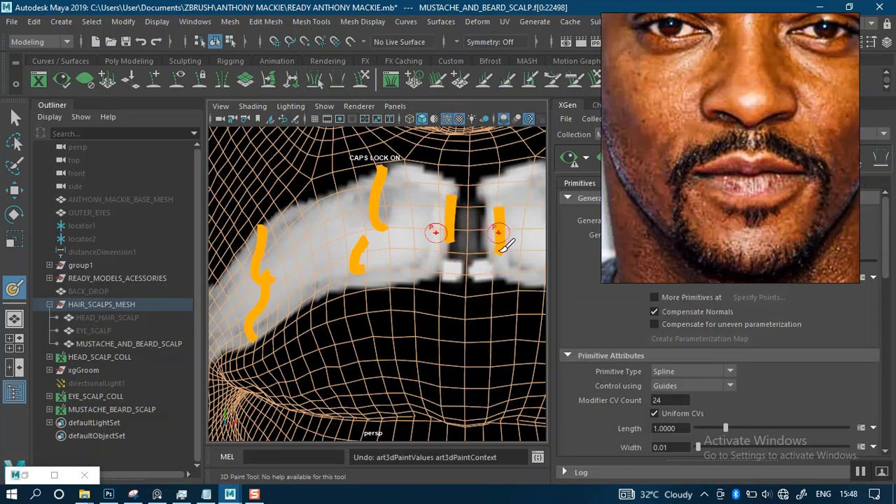
key("ctrl+z")
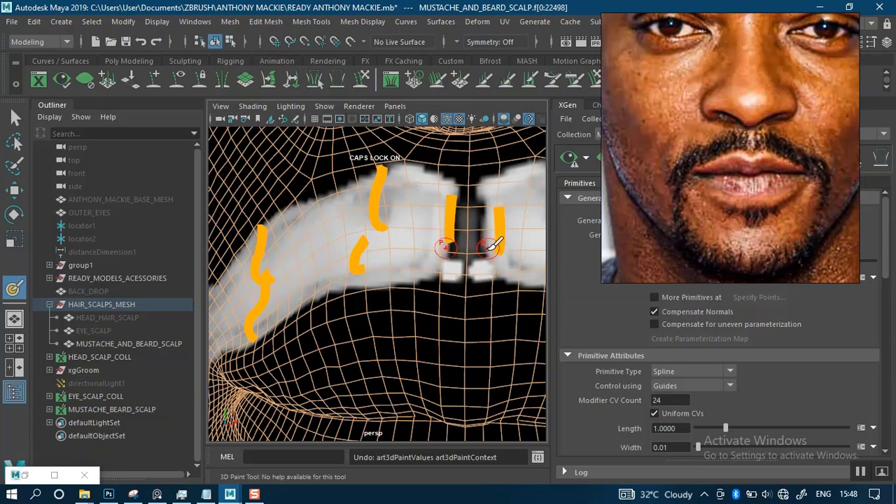
key("ctrl+z")
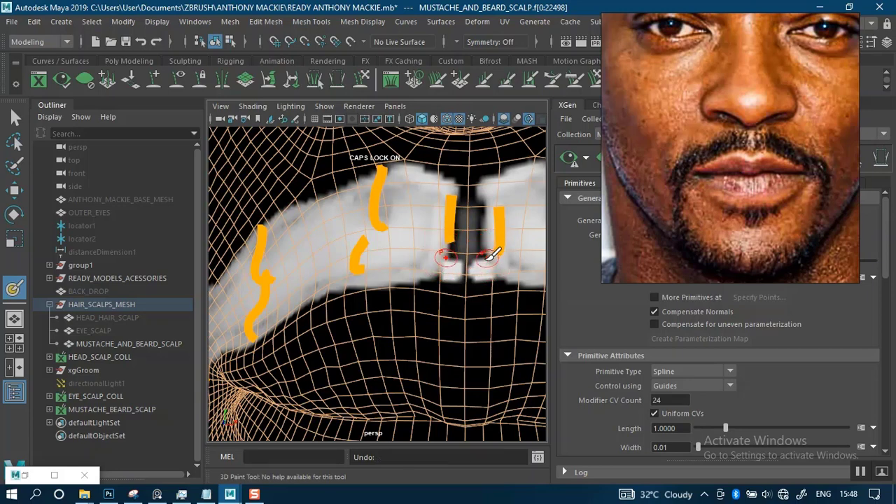
key("ctrl+z")
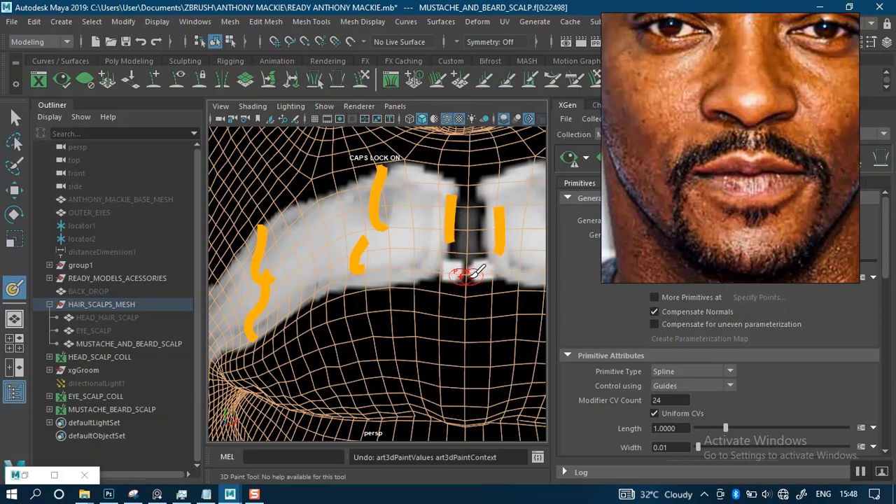
scroll(465, 265, "up", 2)
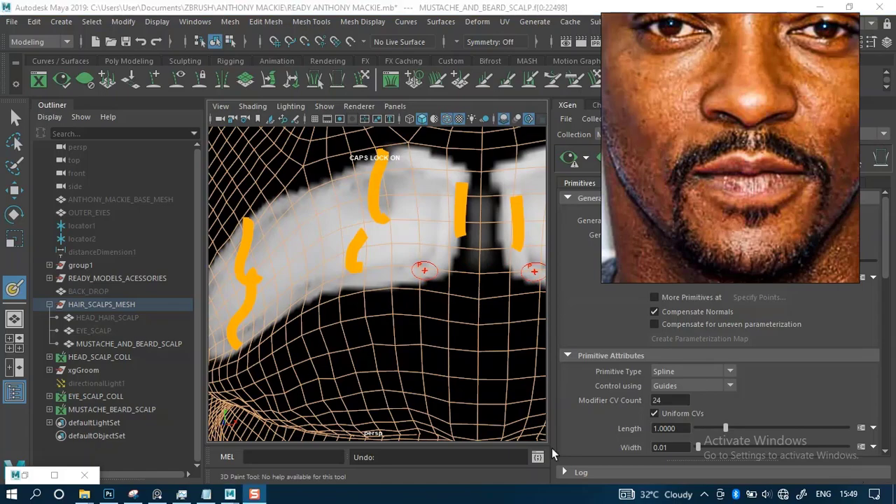
scroll(375, 301, "down", 3)
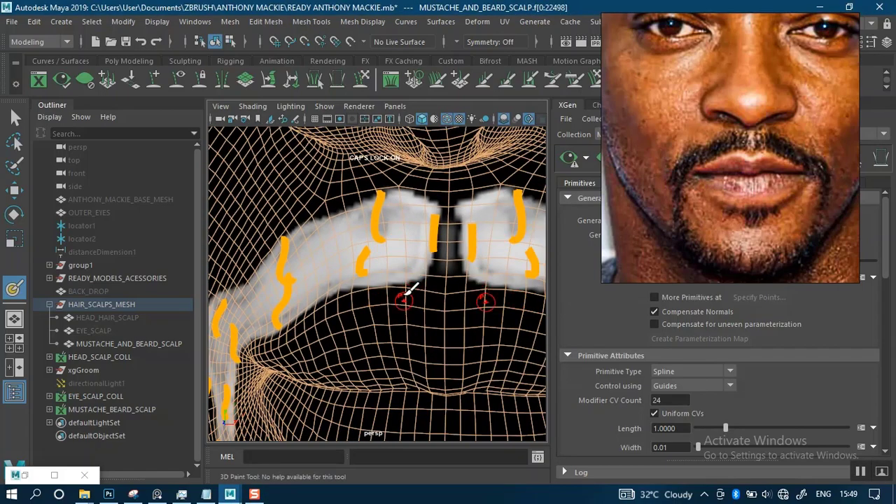
Step: Try to soften the mustache mask's upper edge near the middle guides, reverting the stray strokes
scroll(405, 287, "down", 2)
right_click_drag(418, 238, 412, 259, "alt")
left_click_drag(412, 259, 436, 254, "alt")
right_click_drag(452, 250, 408, 266, "alt")
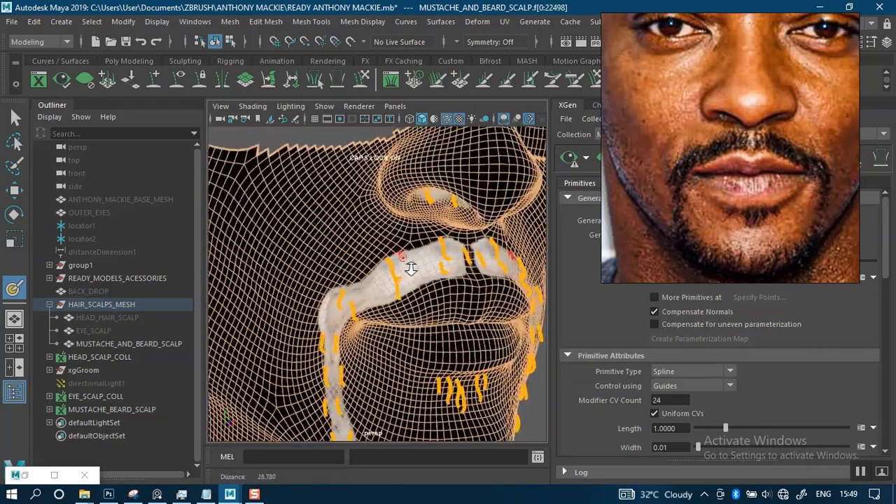
mouse_move(408, 266)
left_mouse_down("alt")
mouse_move(399, 286)
mouse_move(429, 287)
mouse_move(411, 266)
mouse_move(437, 256)
left_mouse_up("alt")
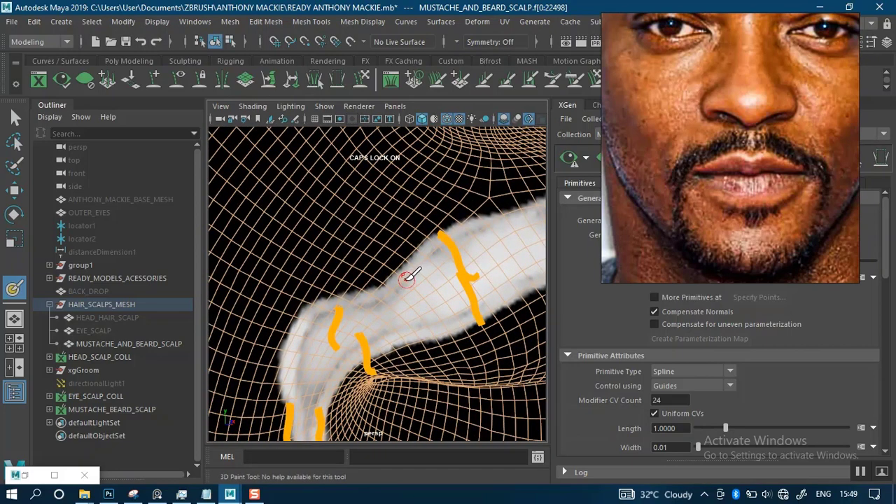
right_click_drag(408, 270, 406, 281, "alt")
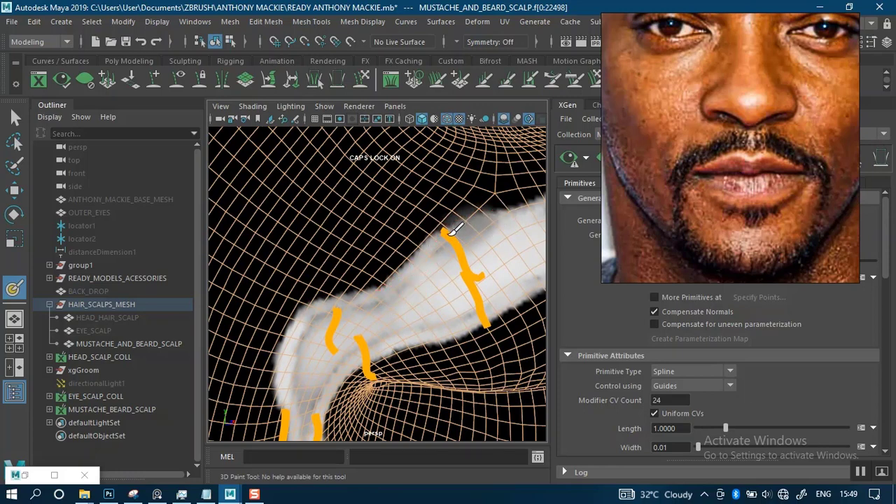
key("ctrl+z")
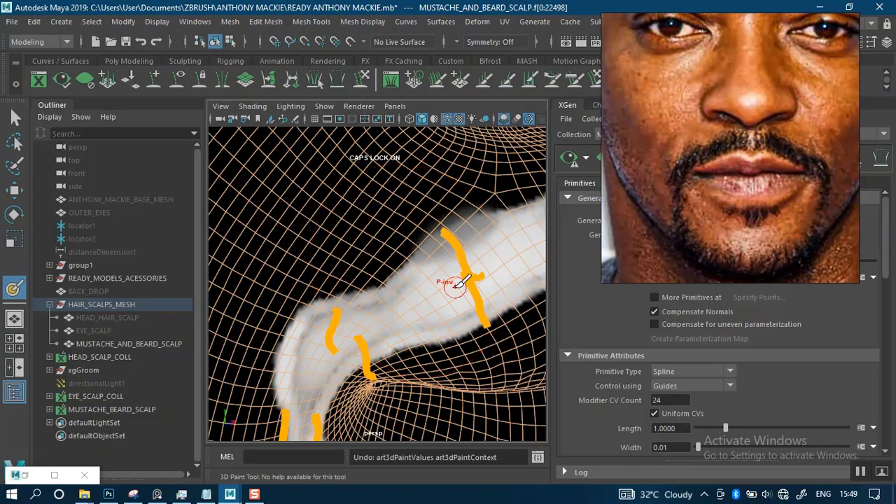
key("ctrl+z")
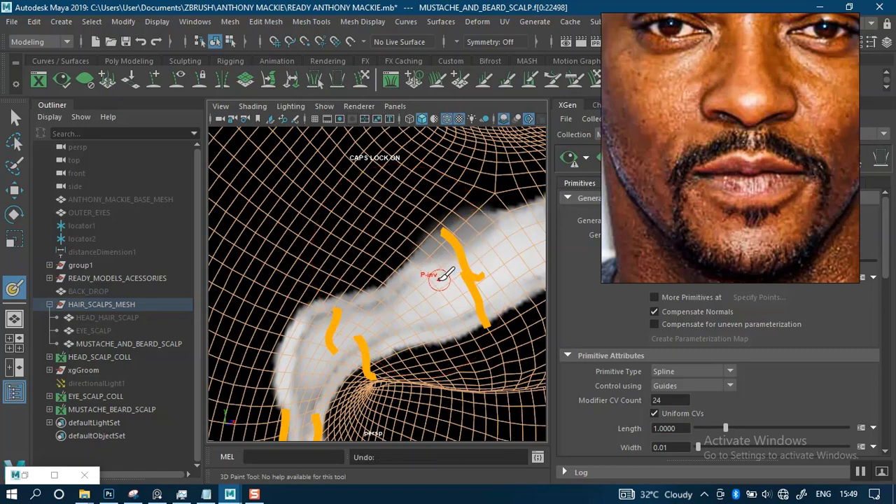
Step: Try to continue softening the mustache mask's upper edge from the middle guides toward the nose
middle_click_drag(422, 266, 391, 290, "alt")
right_click_drag(402, 261, 406, 285, "alt")
middle_click_drag(408, 260, 396, 269, "alt")
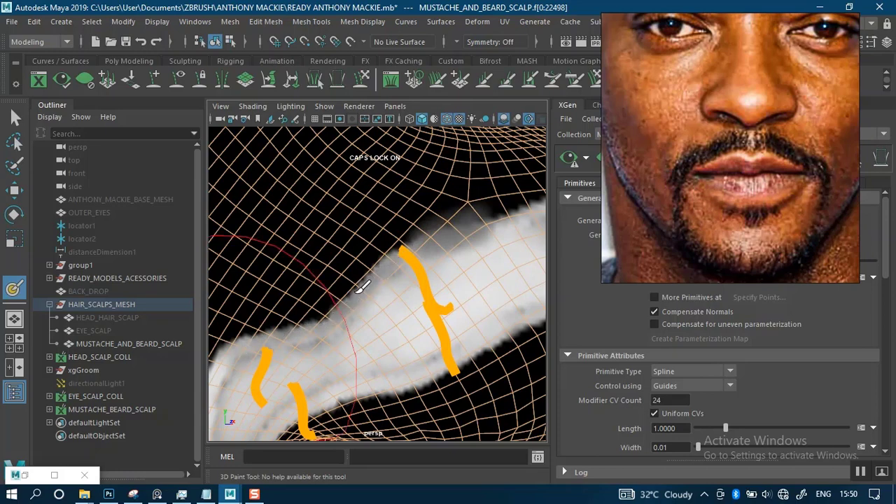
middle_click_drag(303, 312, 224, 334, "alt")
middle_click_drag(343, 287, 343, 289, "alt")
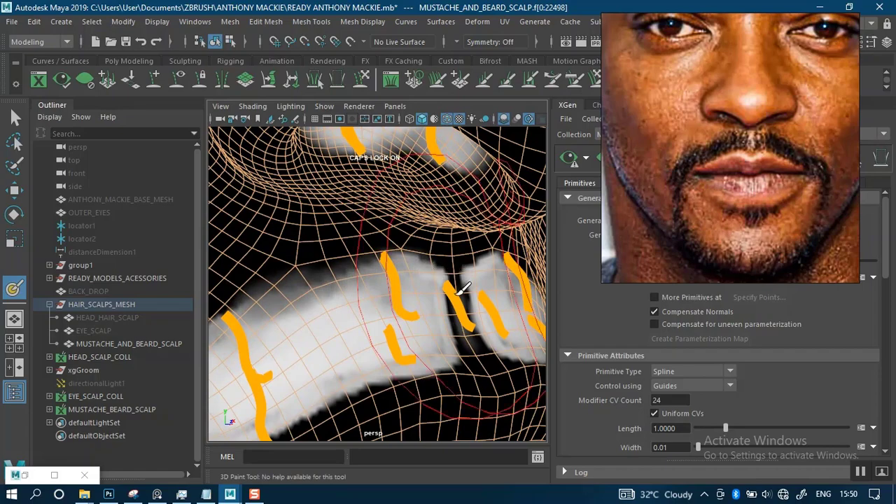
scroll(365, 245, "down", 5)
left_click_drag(359, 271, 371, 270, "alt")
middle_click_drag(370, 270, 396, 208, "alt")
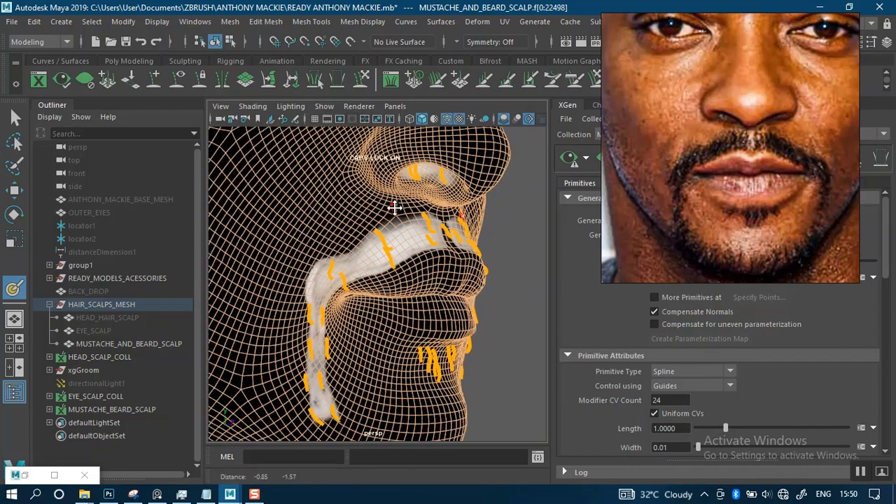
Step: Undo the softening strokes along the mustache mask's upper edge
right_click_drag(371, 252, 399, 294, "alt")
mouse_move(343, 275)
left_mouse_down("alt")
mouse_move(348, 270)
mouse_move(332, 275)
left_mouse_up("alt")
middle_click_drag(330, 276, 356, 248, "alt")
mouse_move(356, 248)
left_mouse_down("alt")
mouse_move(341, 277)
mouse_move(354, 259)
mouse_move(387, 260)
mouse_move(389, 245)
mouse_move(378, 259)
left_mouse_up("alt")
key("ctrl+z")
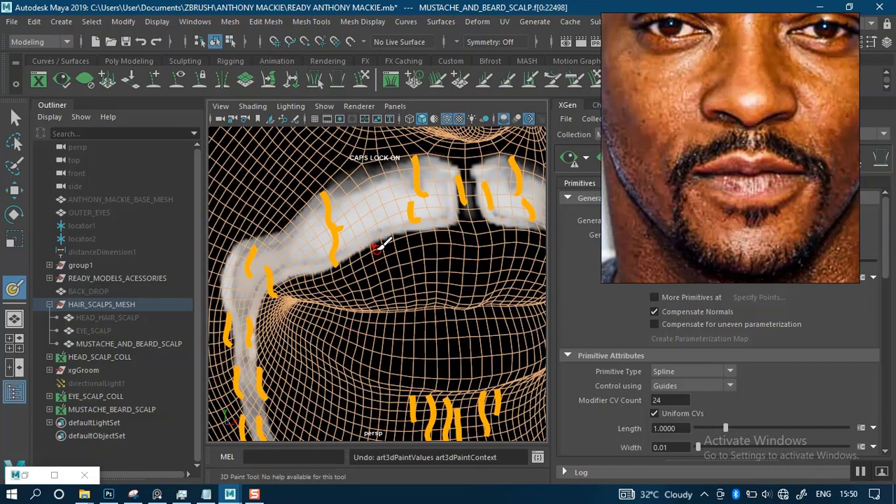
key("ctrl+z")
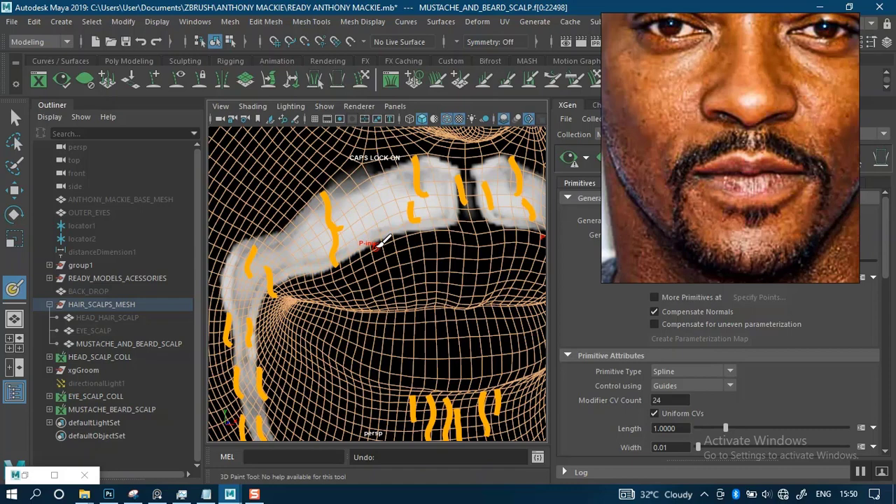
key("ctrl+z")
key("ctrl+z")
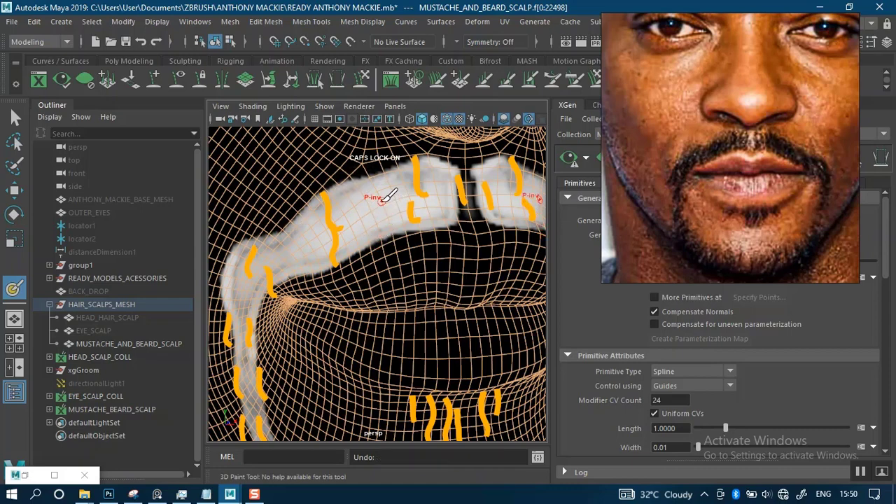
Step: Save the scene, move the reference photo off the generator settings and reopen the MUSTACHE_DEN_MASK density mask for painting
scroll(378, 210, "down", 2)
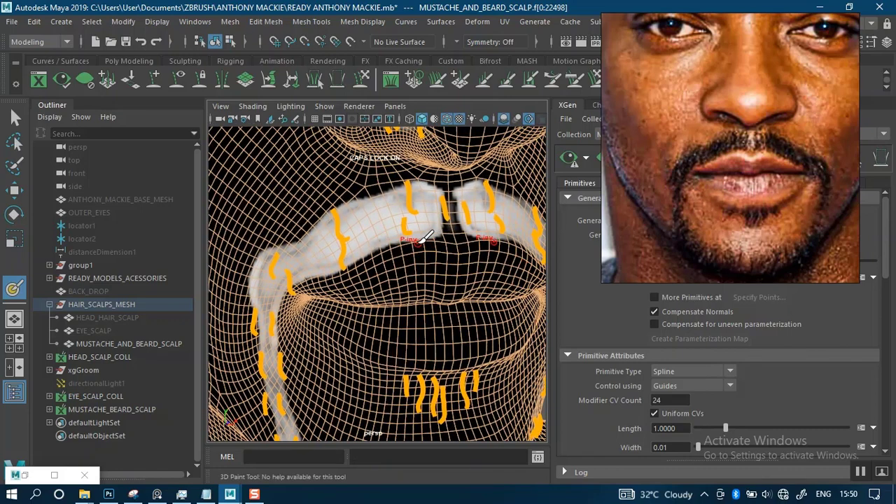
key("q")
key("ctrl+s")
key("y")
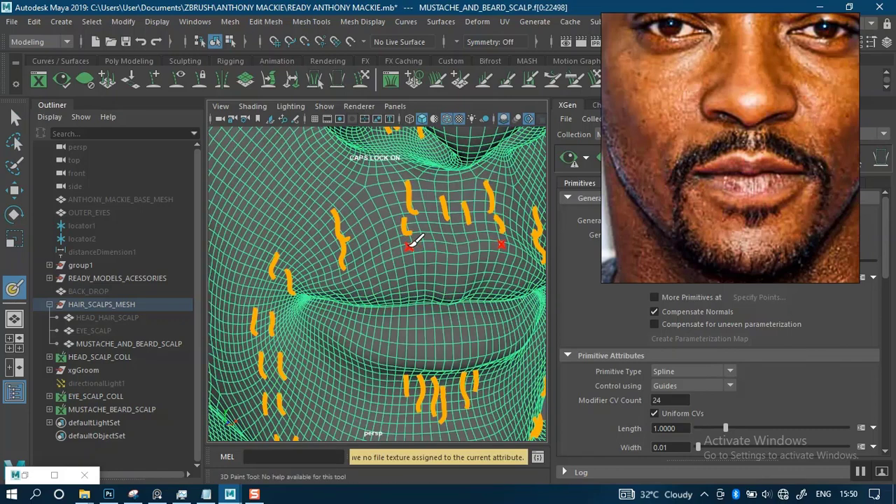
right_click_drag(644, 197, 564, 103)
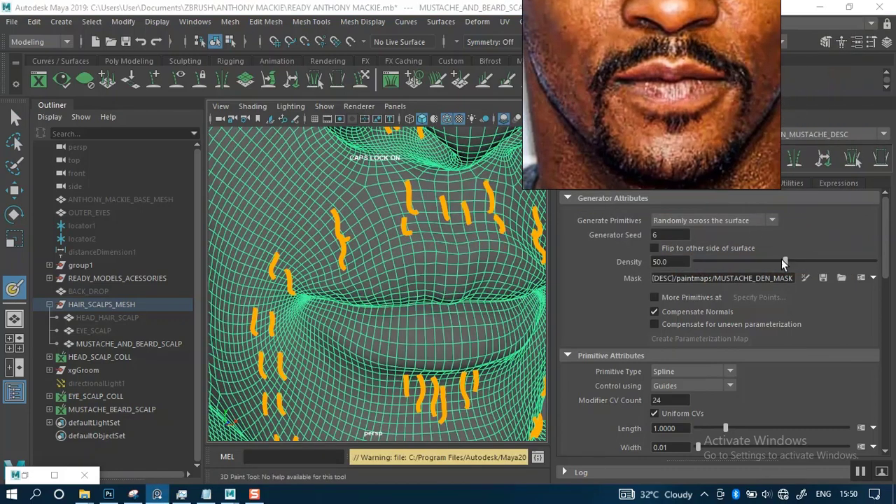
left_click(805, 277)
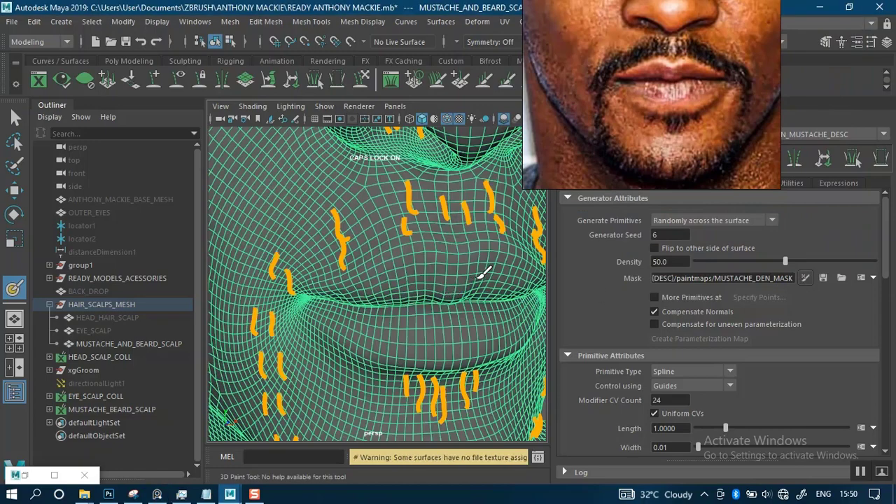